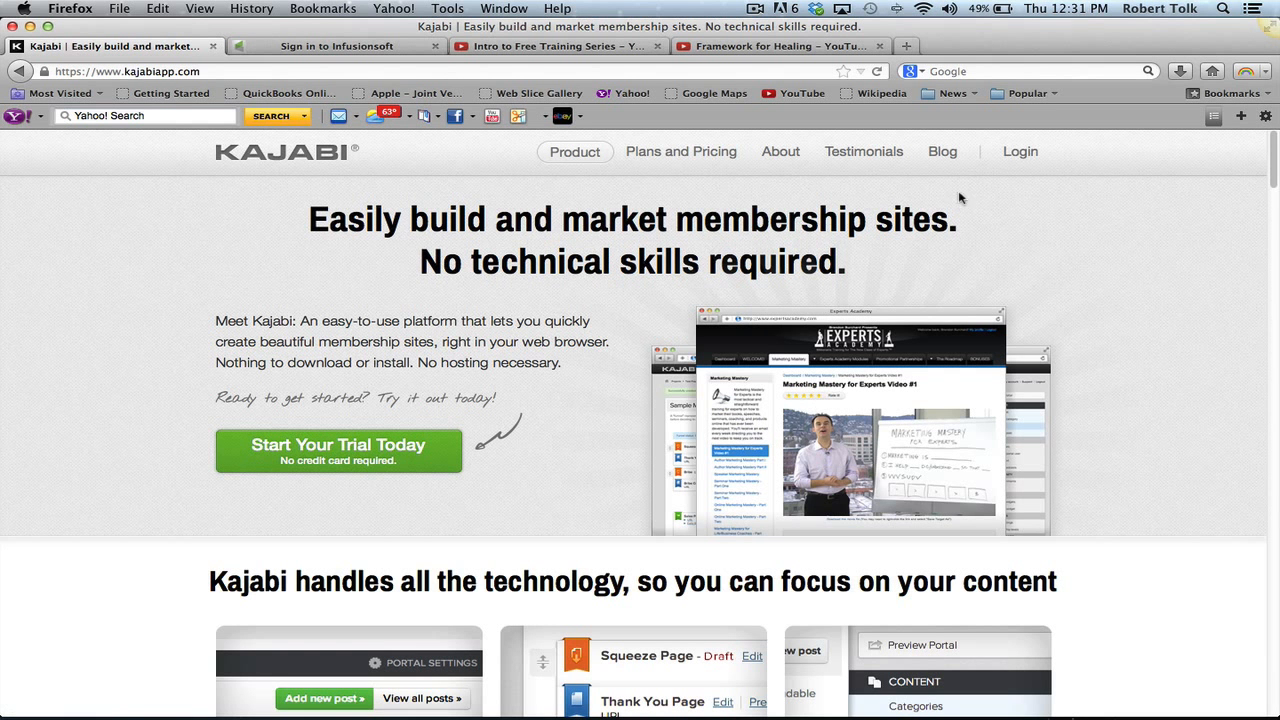
- Sign in to Kajabi with the account ID
left_click(1023, 153)
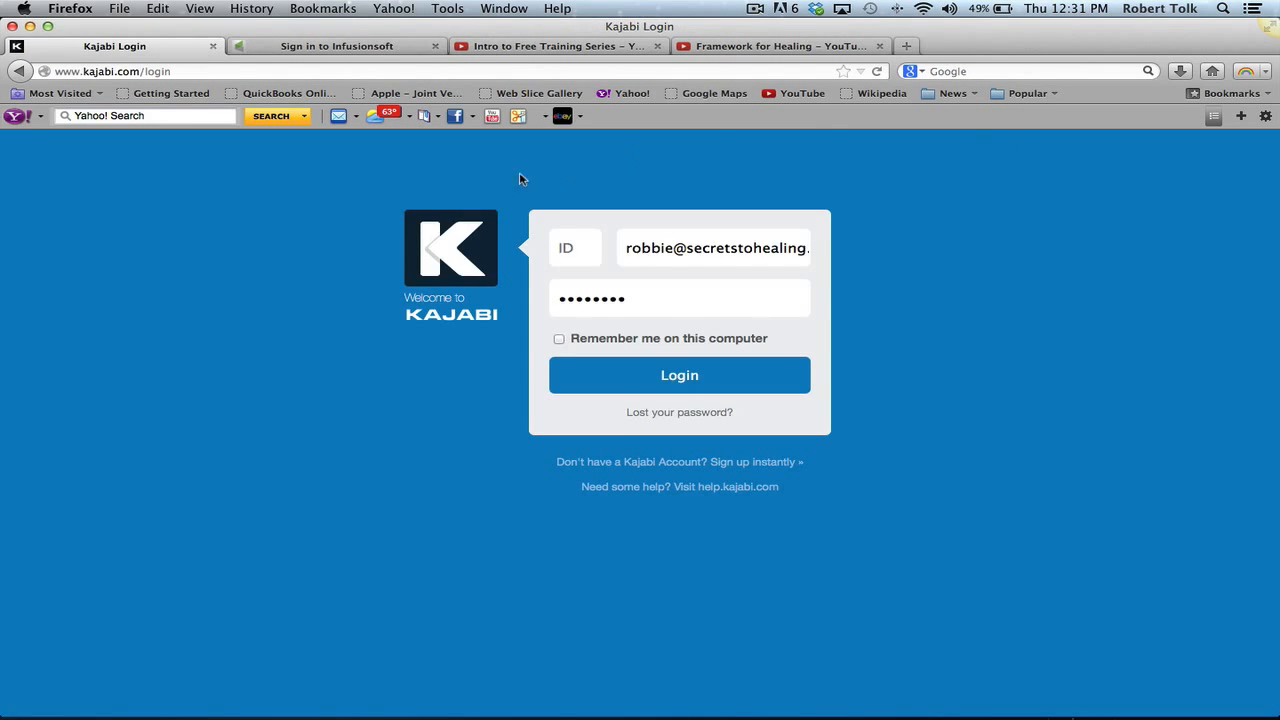
left_click(565, 246)
type("16338")
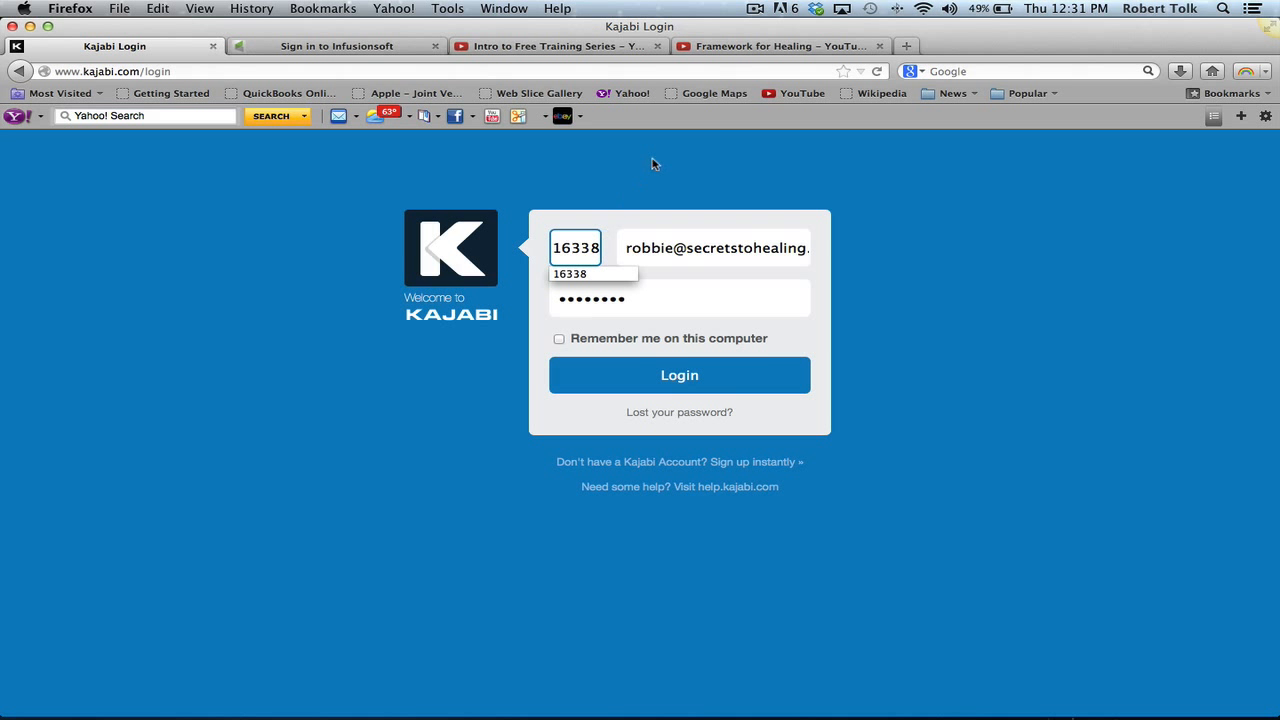
left_click(645, 378)
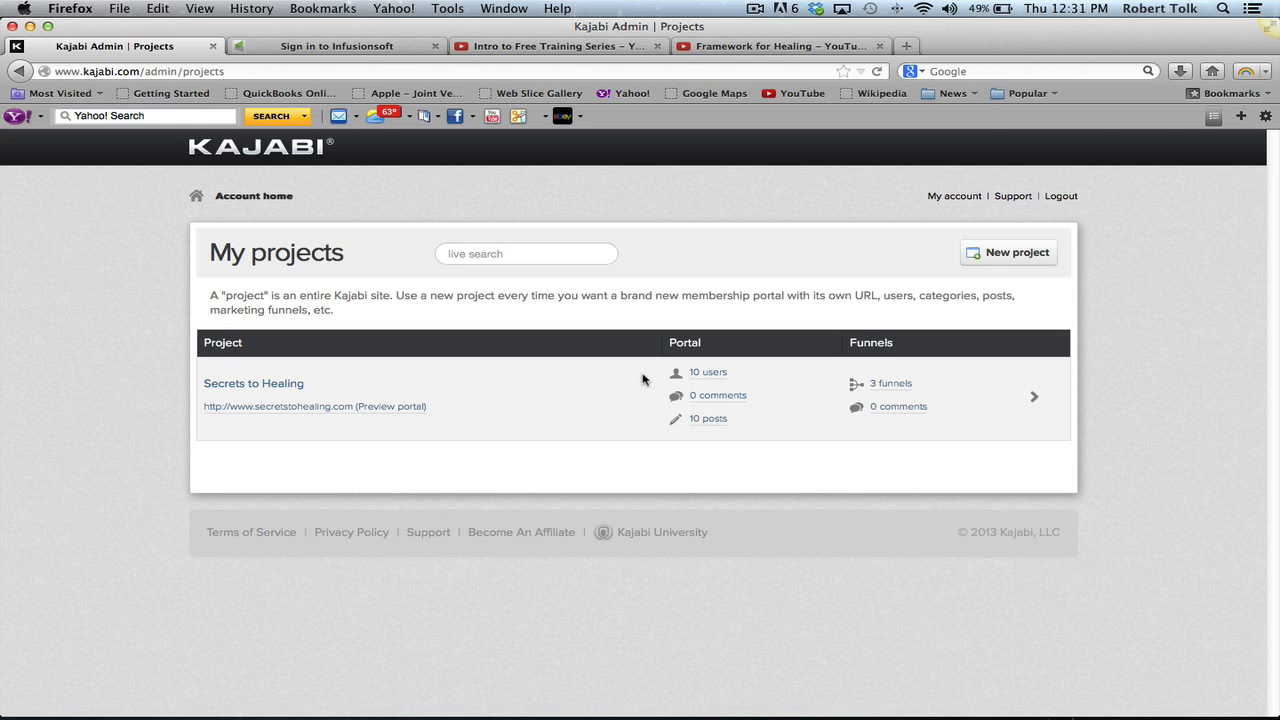
- Open the Secrets to Healing project and view its Secrets to Healing funnel
right_click(249, 386)
left_click(249, 387)
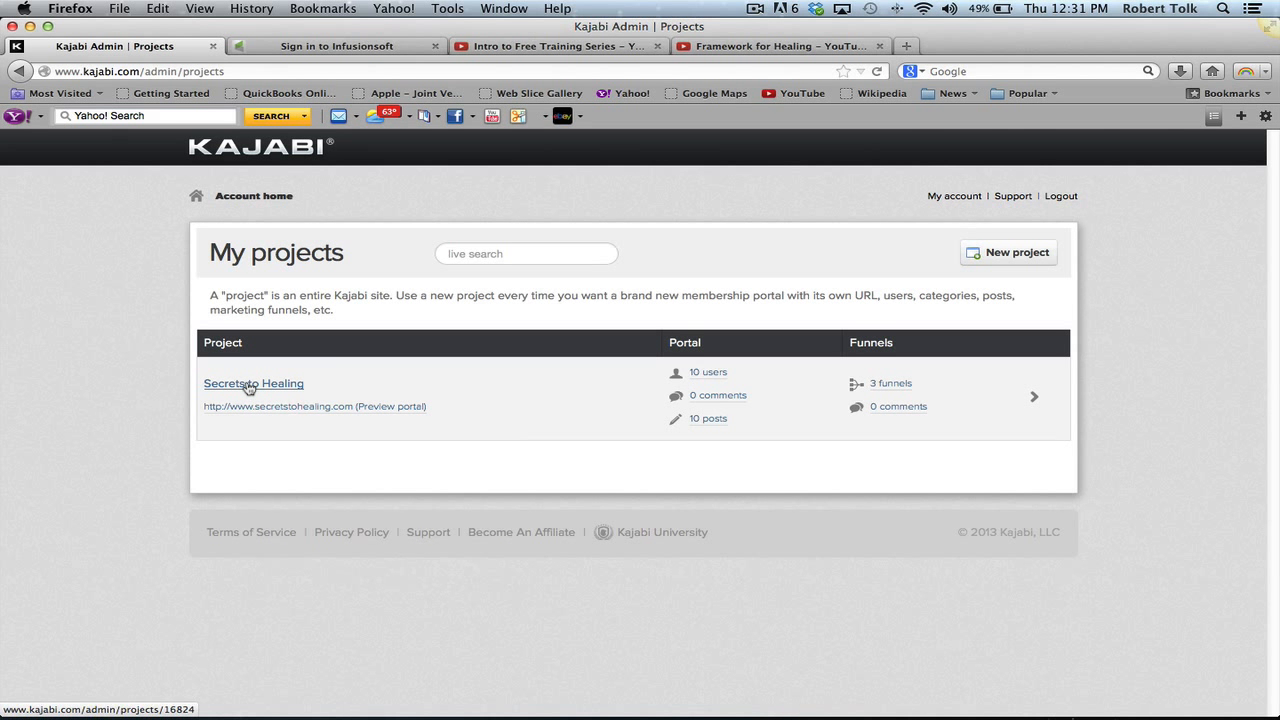
left_click(249, 386)
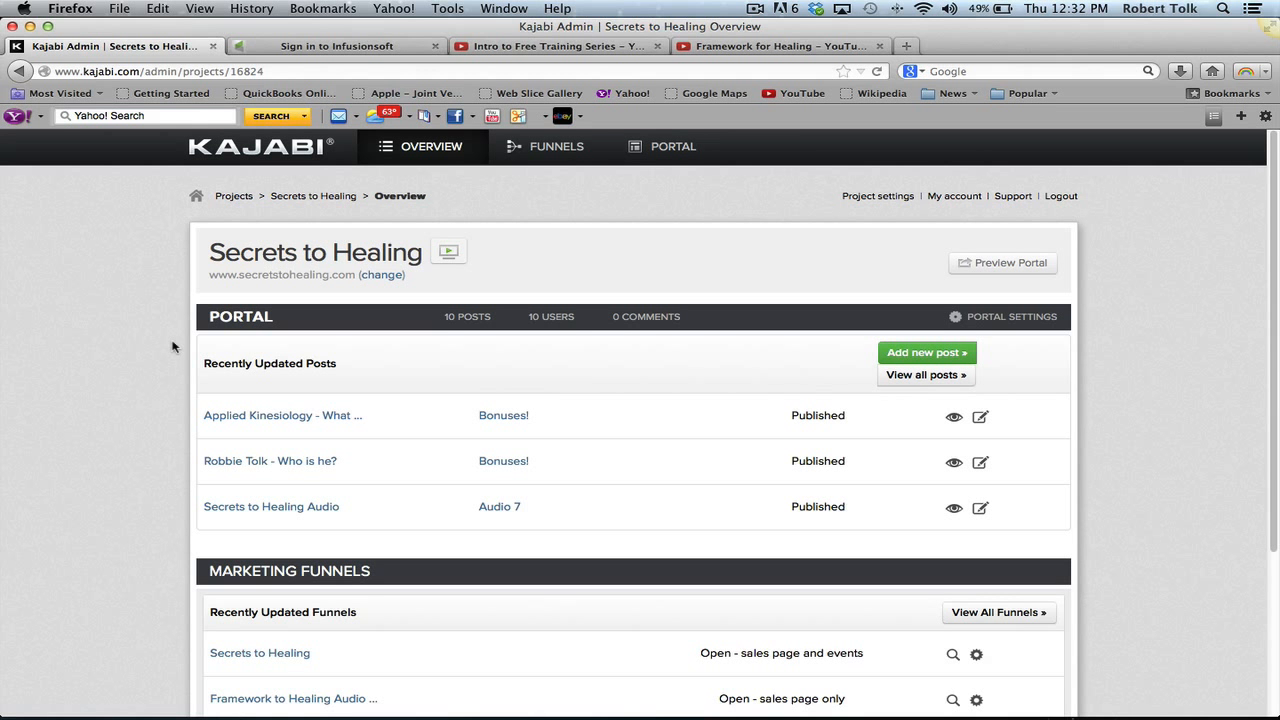
scroll(172, 347, "down", 3)
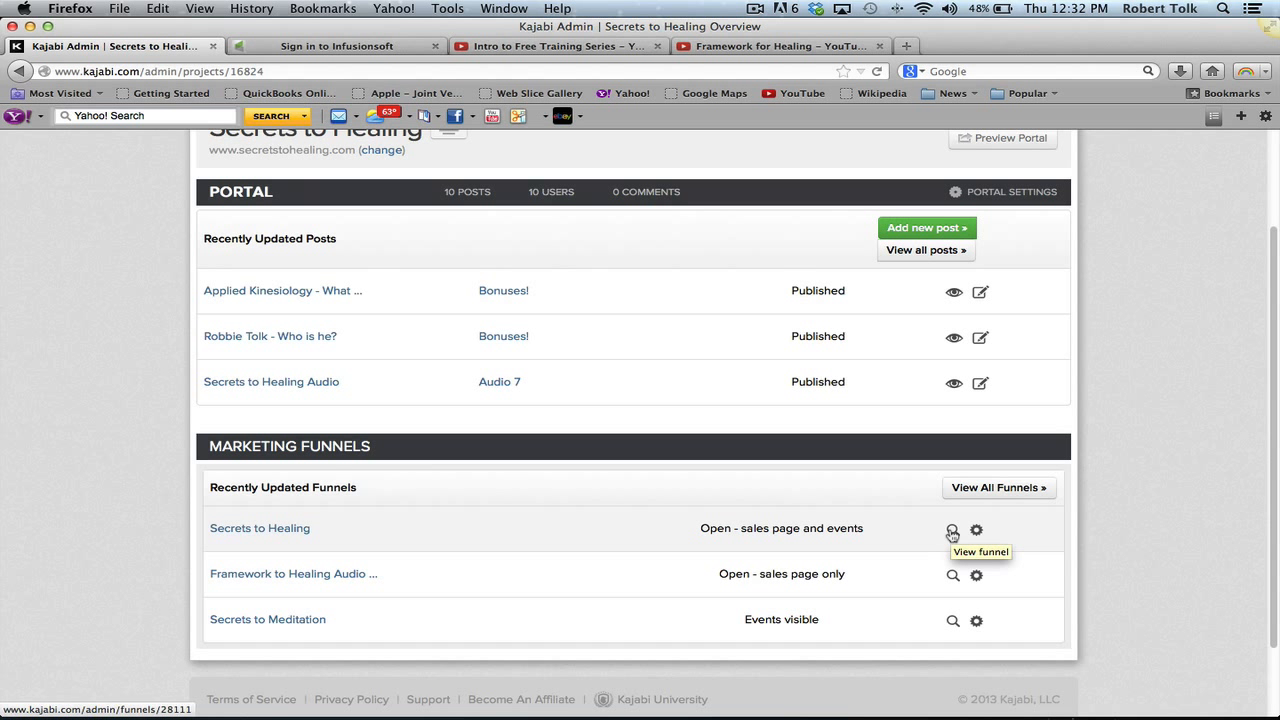
left_click(952, 531)
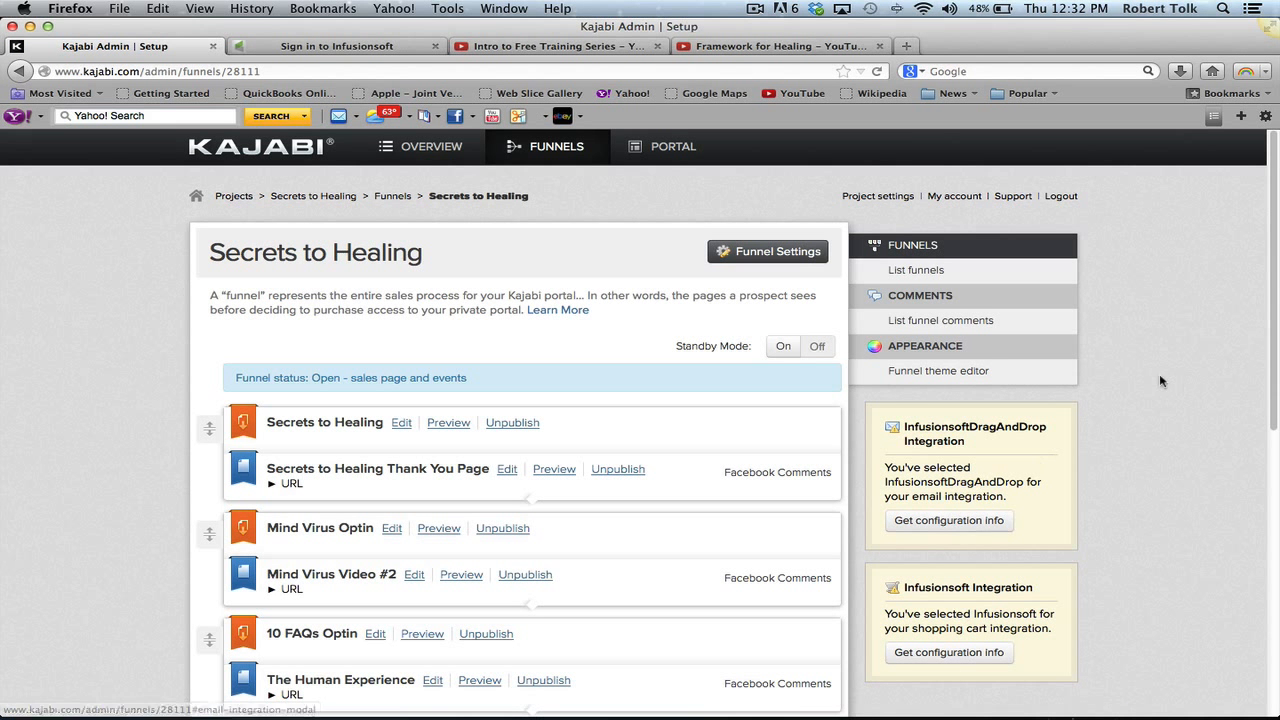
left_click(441, 425)
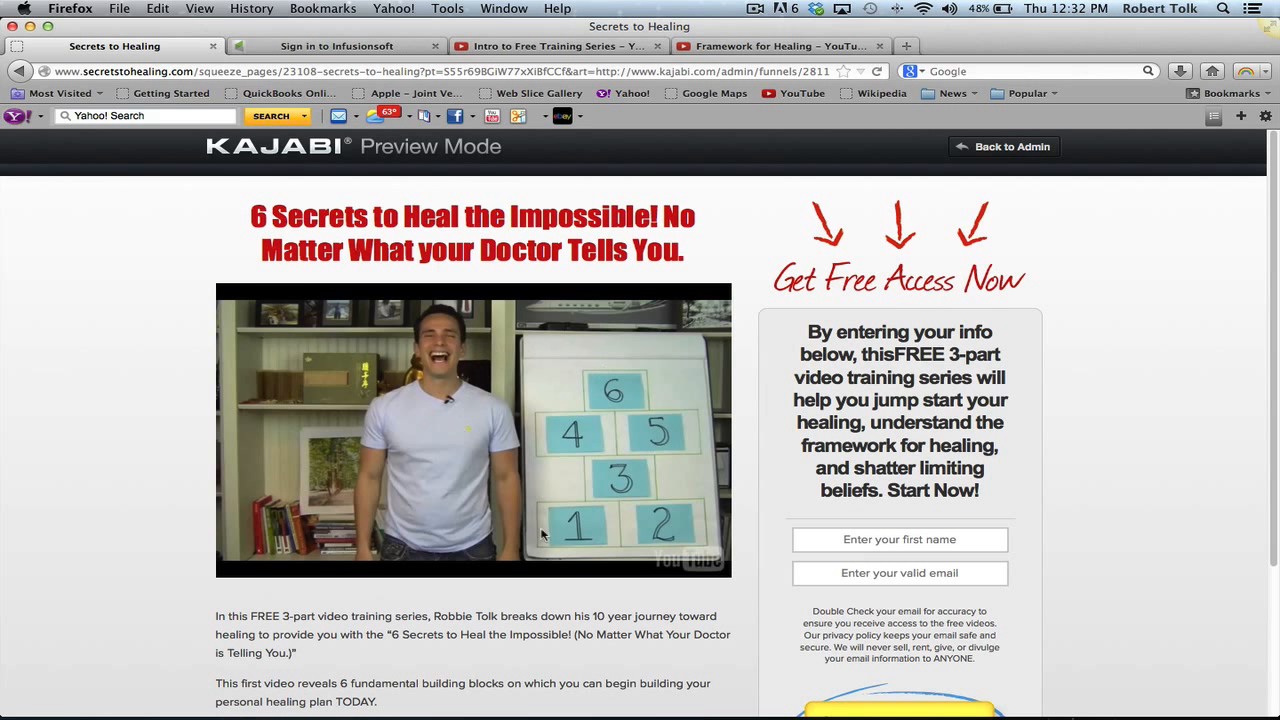
left_click(1013, 147)
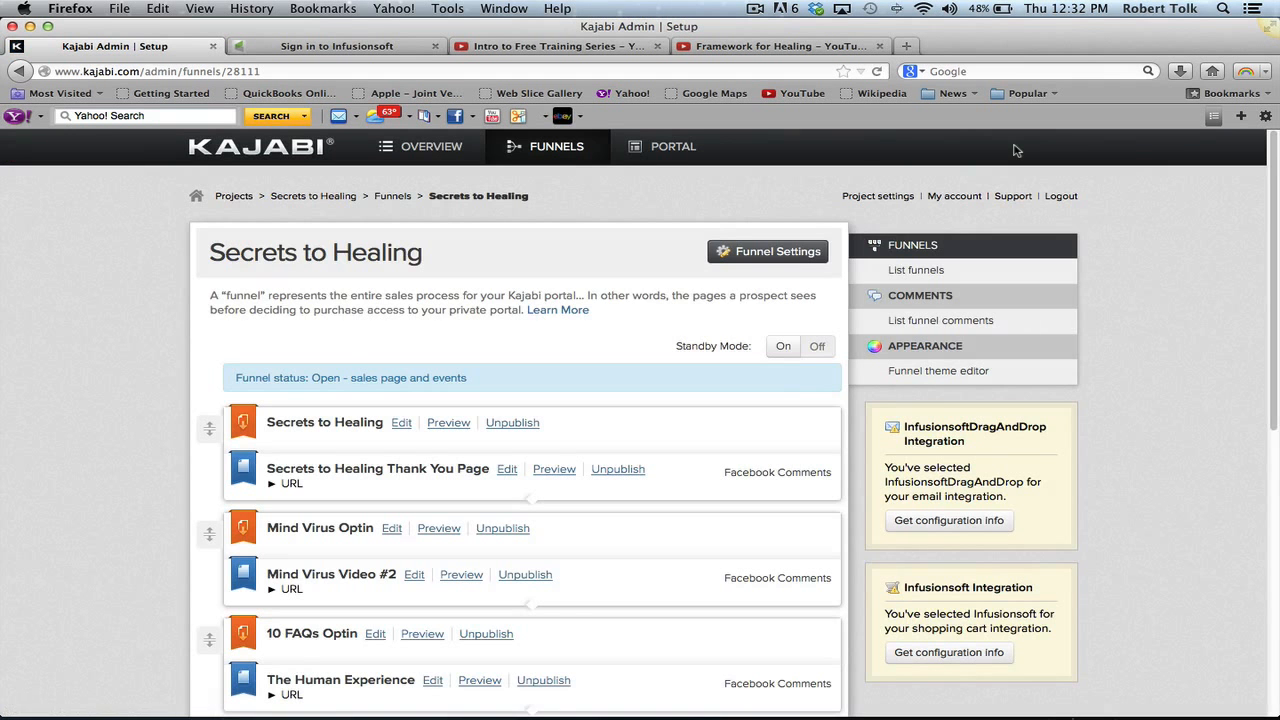
left_click(554, 470)
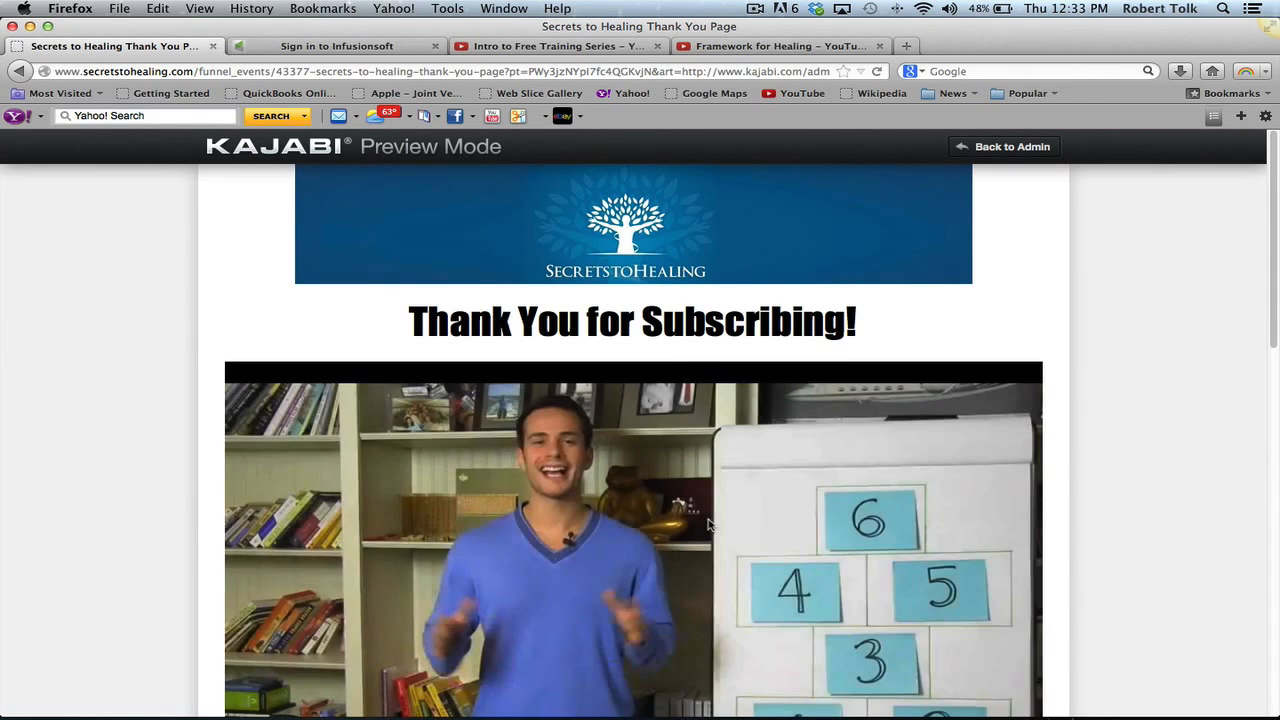
scroll(1127, 415, "down", 3)
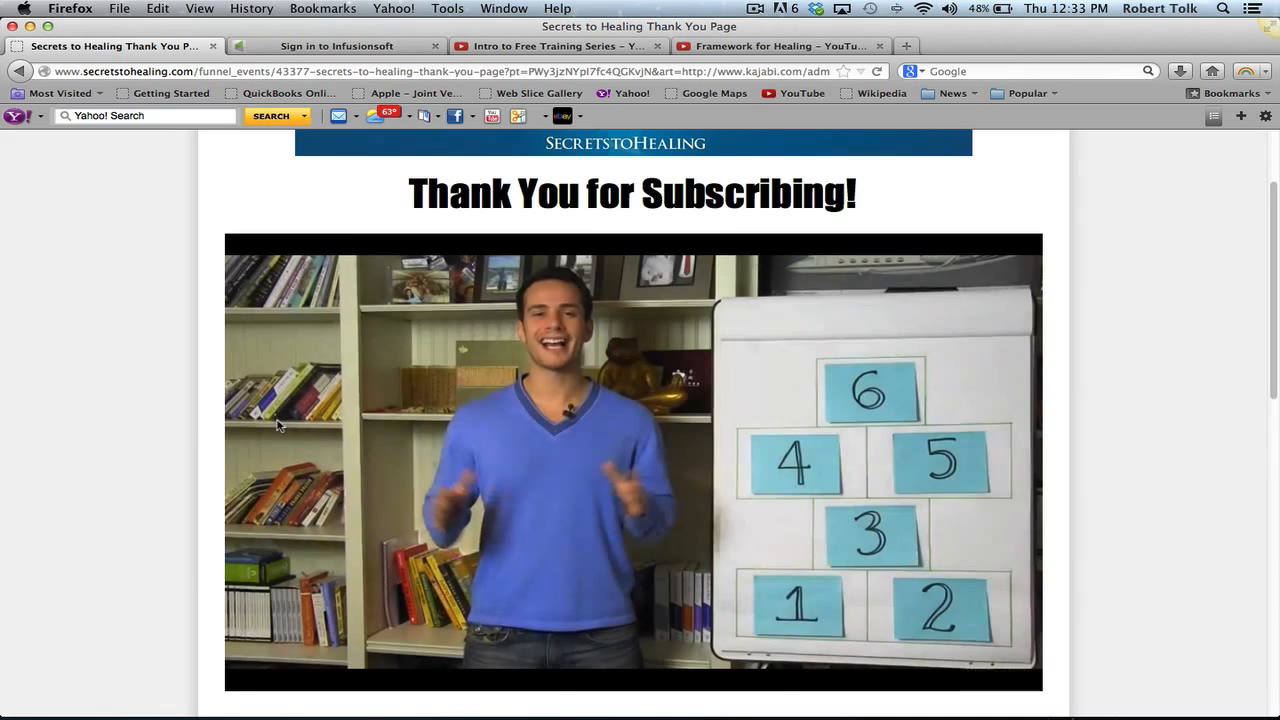
scroll(190, 422, "down", 3)
scroll(190, 422, "up", 2)
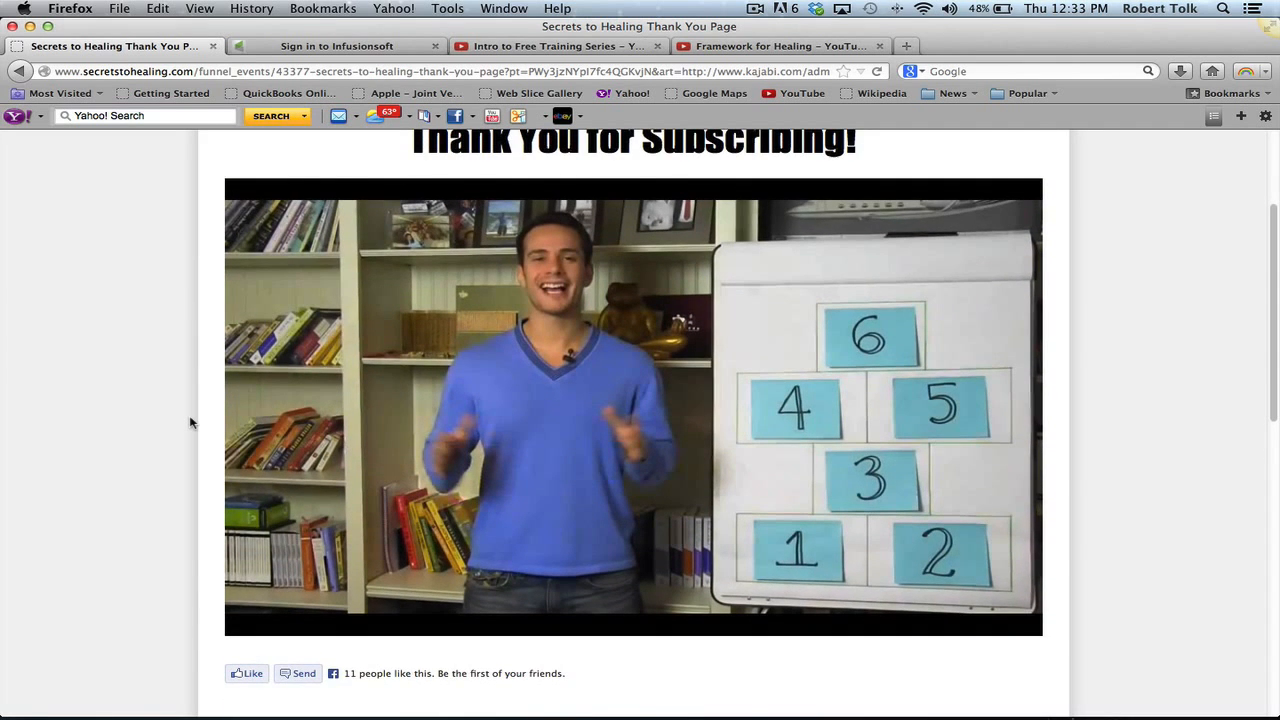
scroll(190, 422, "up", 1)
scroll(190, 422, "down", 8)
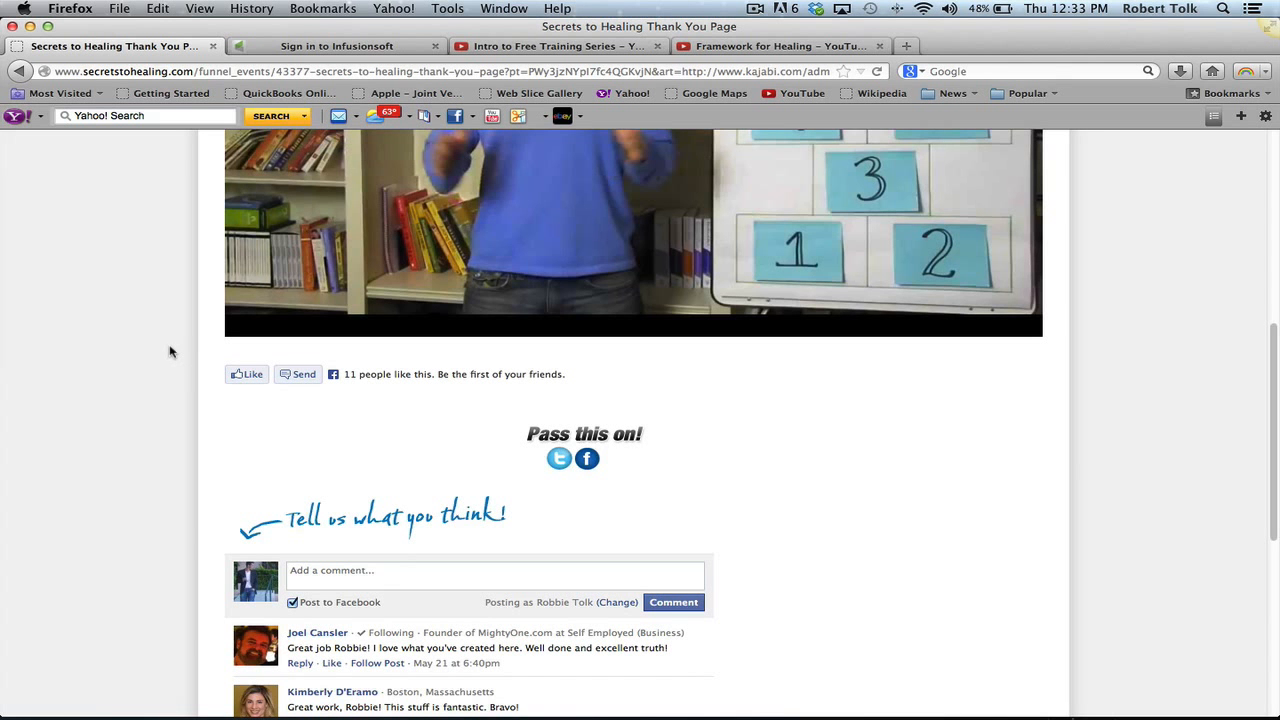
scroll(170, 350, "down", 5)
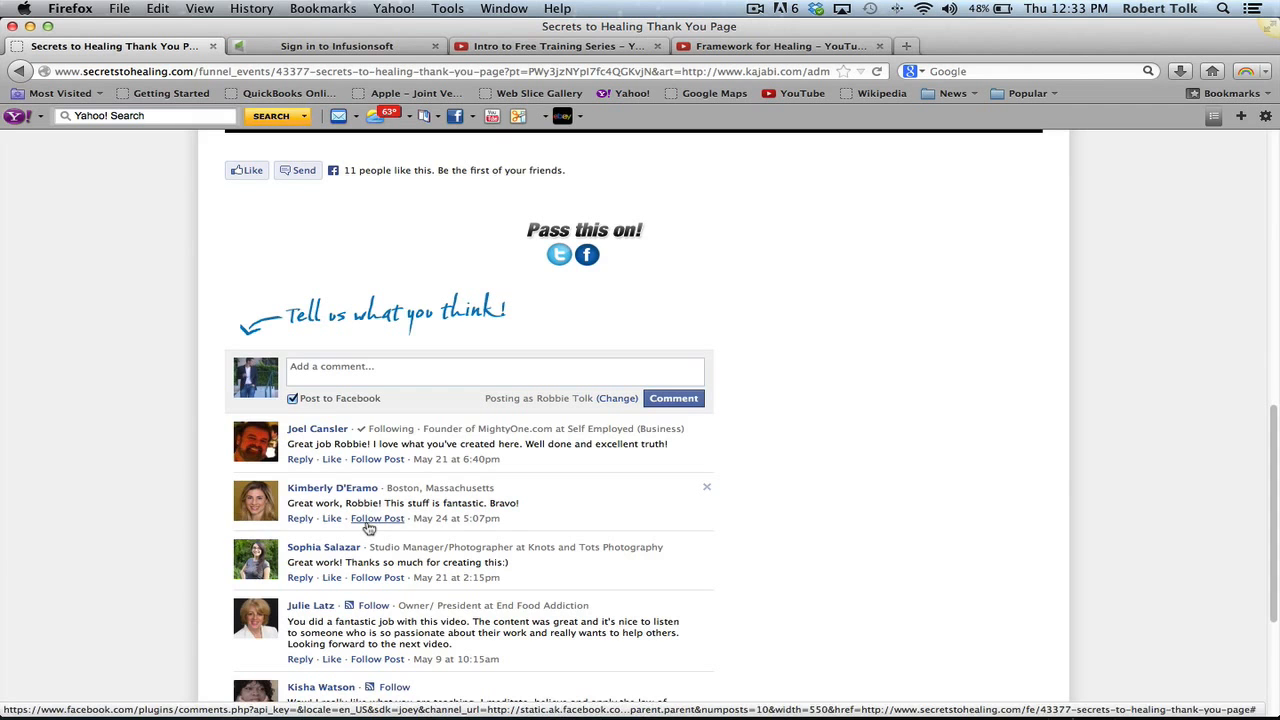
scroll(97, 363, "up", 10)
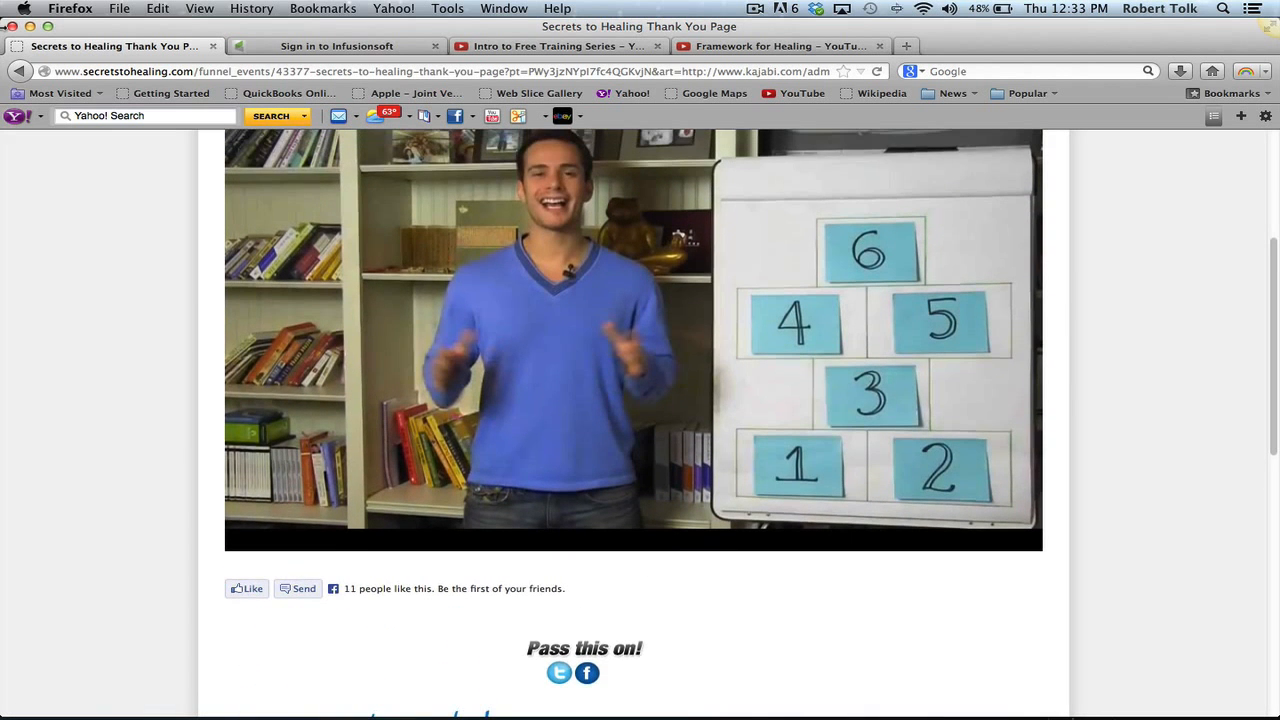
left_click(19, 72)
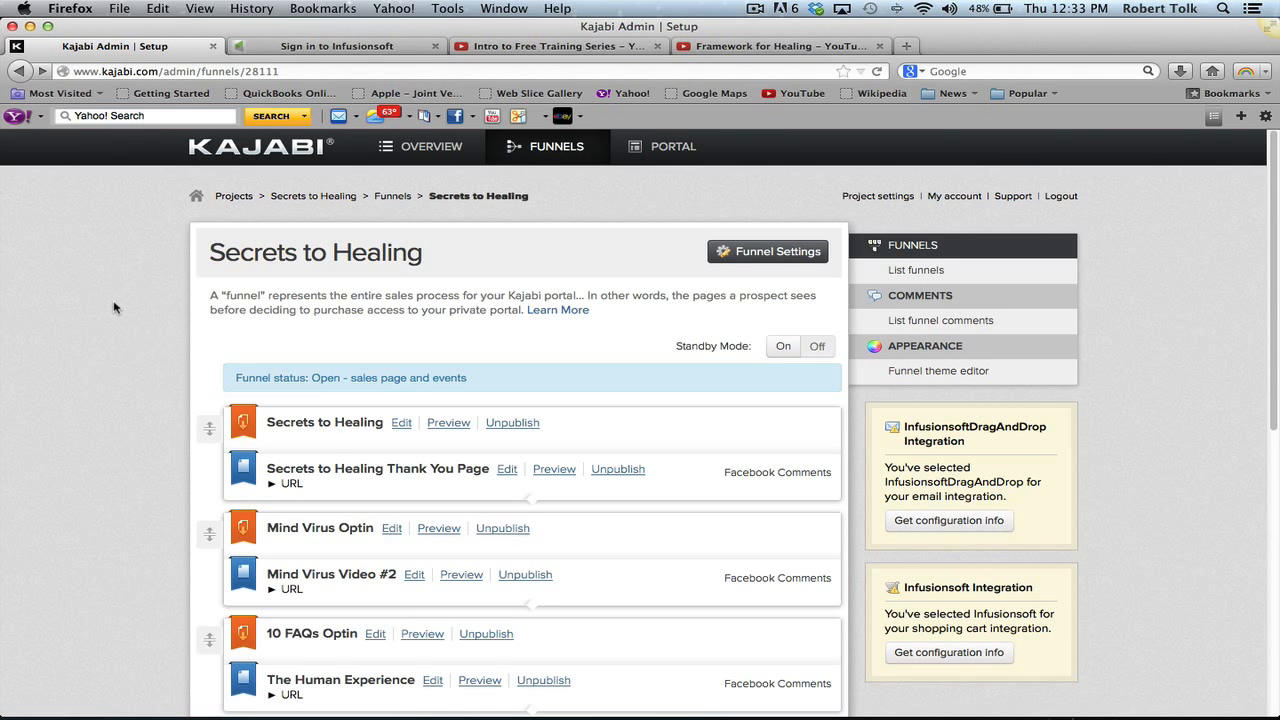
- Start a new funnel from the Funnels list and pick the Minimal template theme
left_click(394, 197)
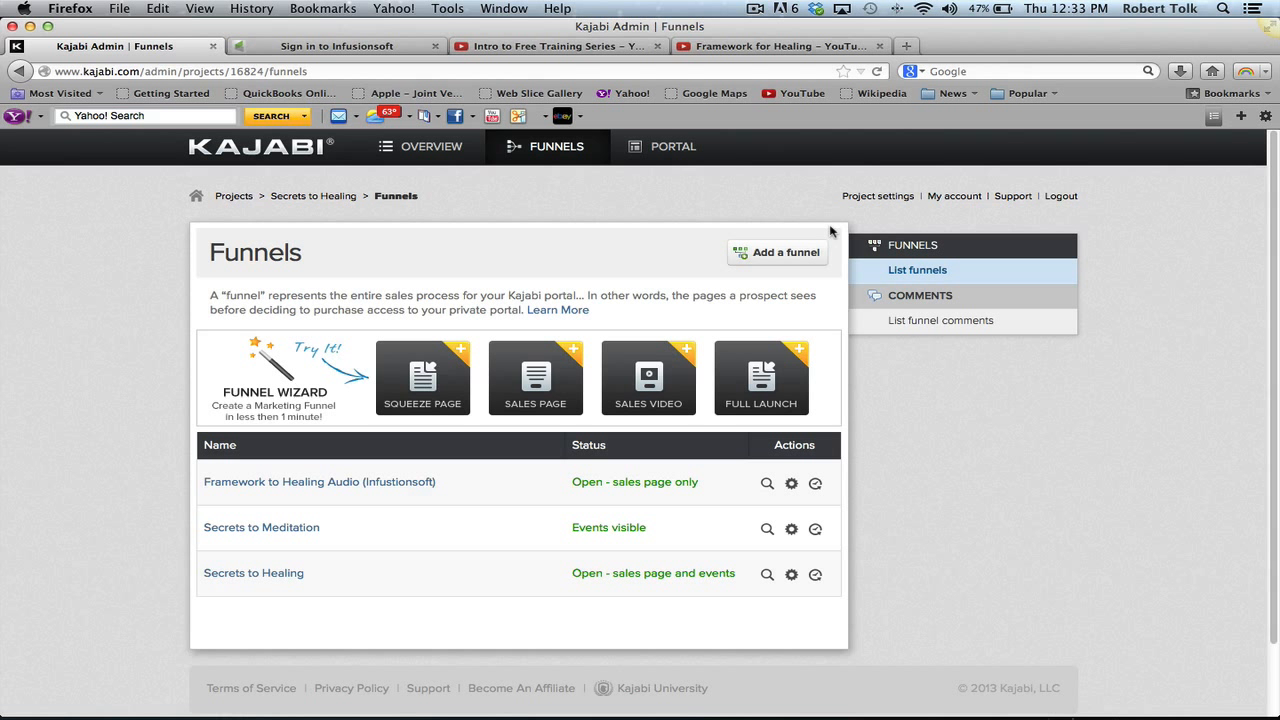
left_click(789, 256)
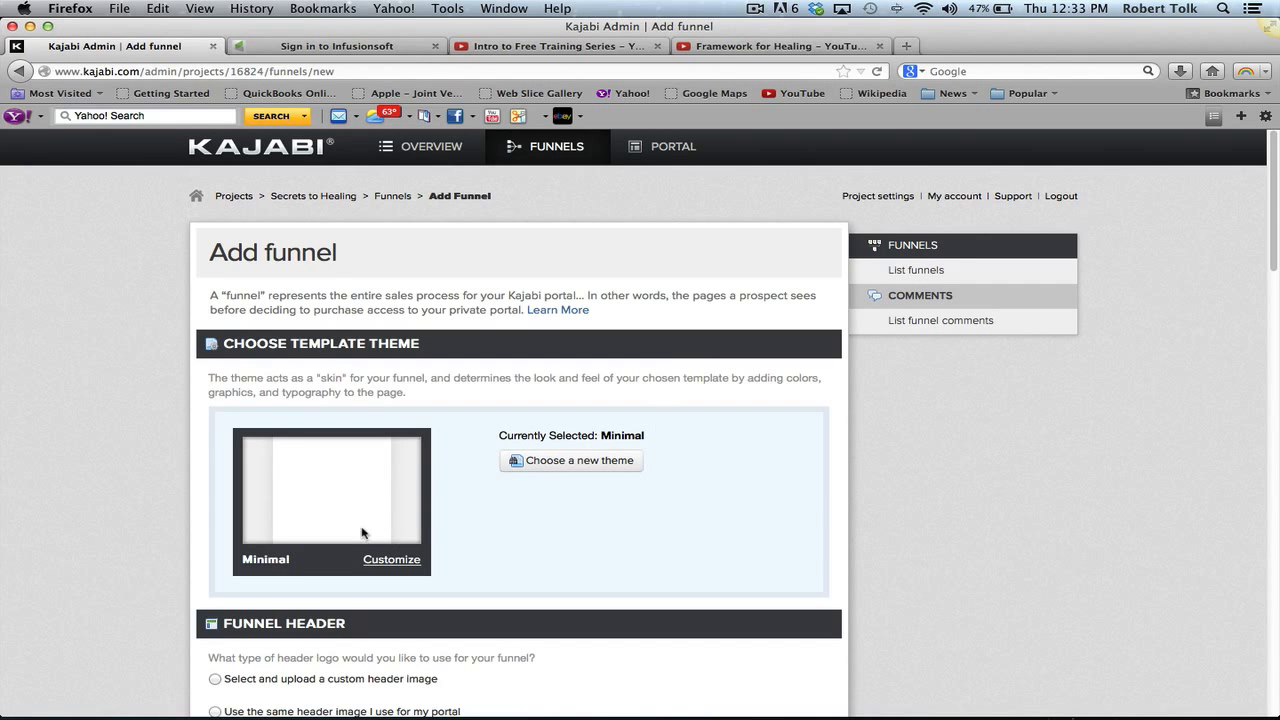
left_click(619, 458)
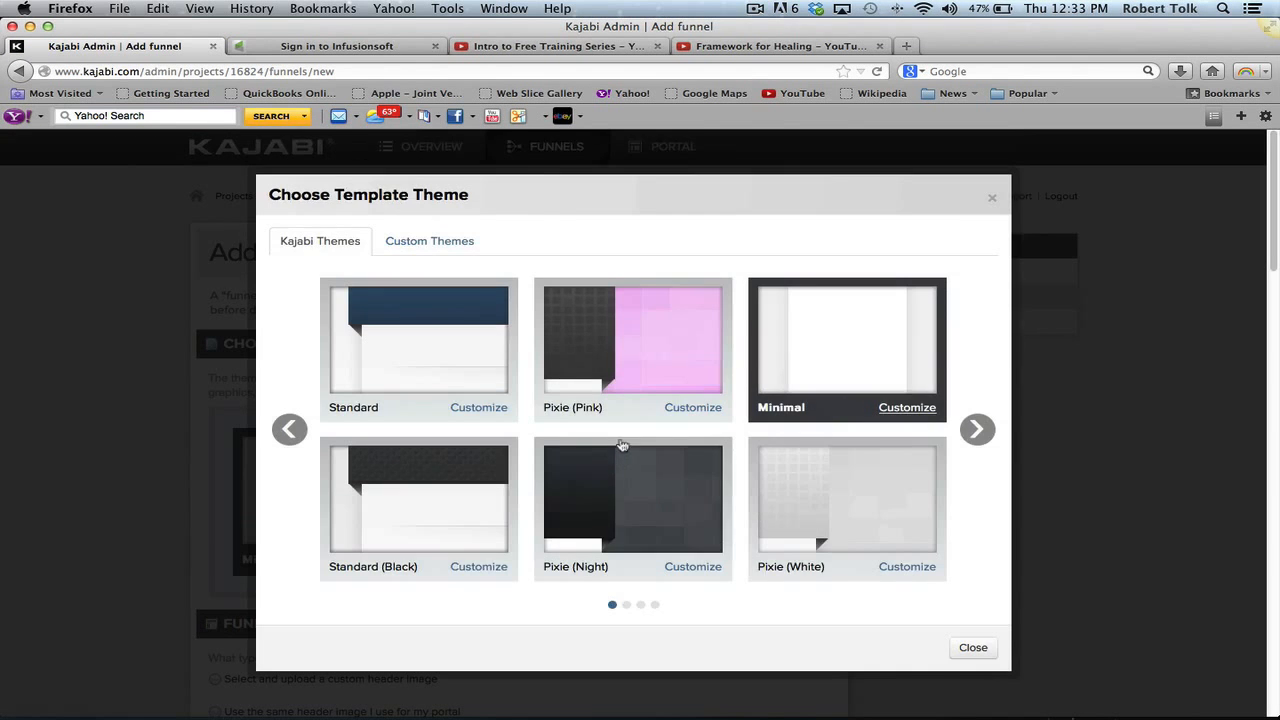
left_click(976, 429)
left_click(976, 429)
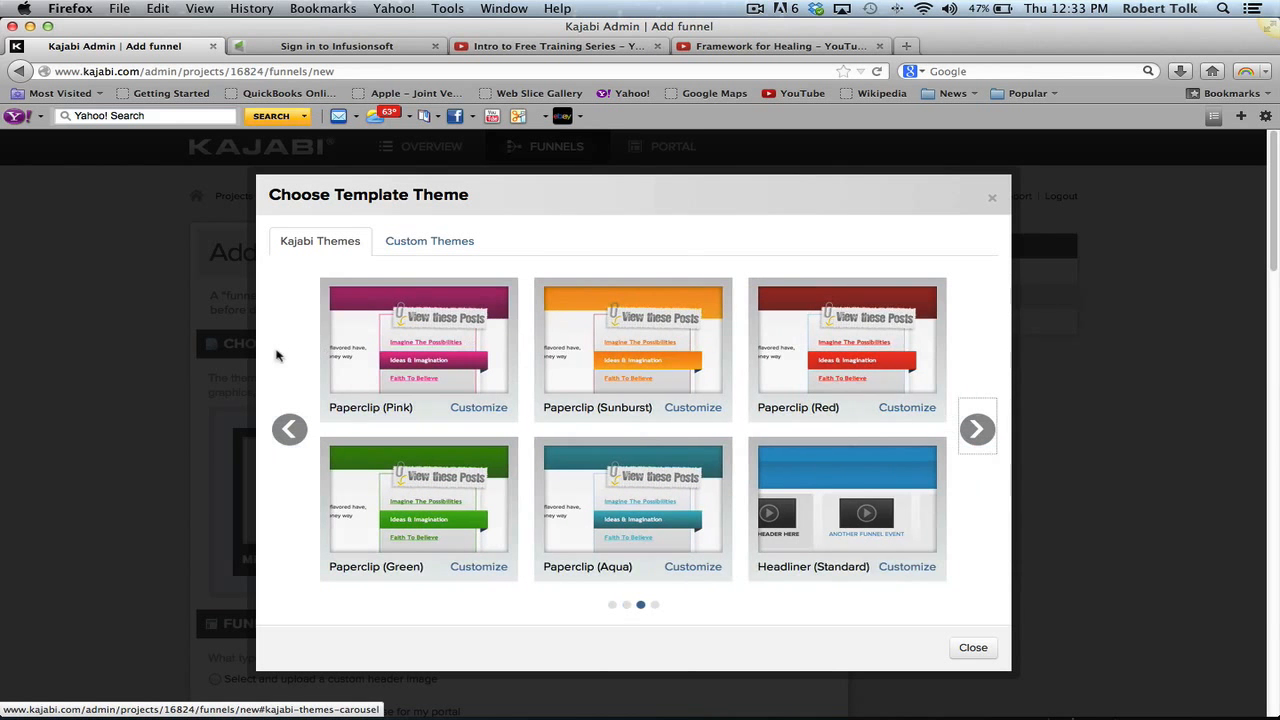
left_click(289, 429)
left_click(289, 429)
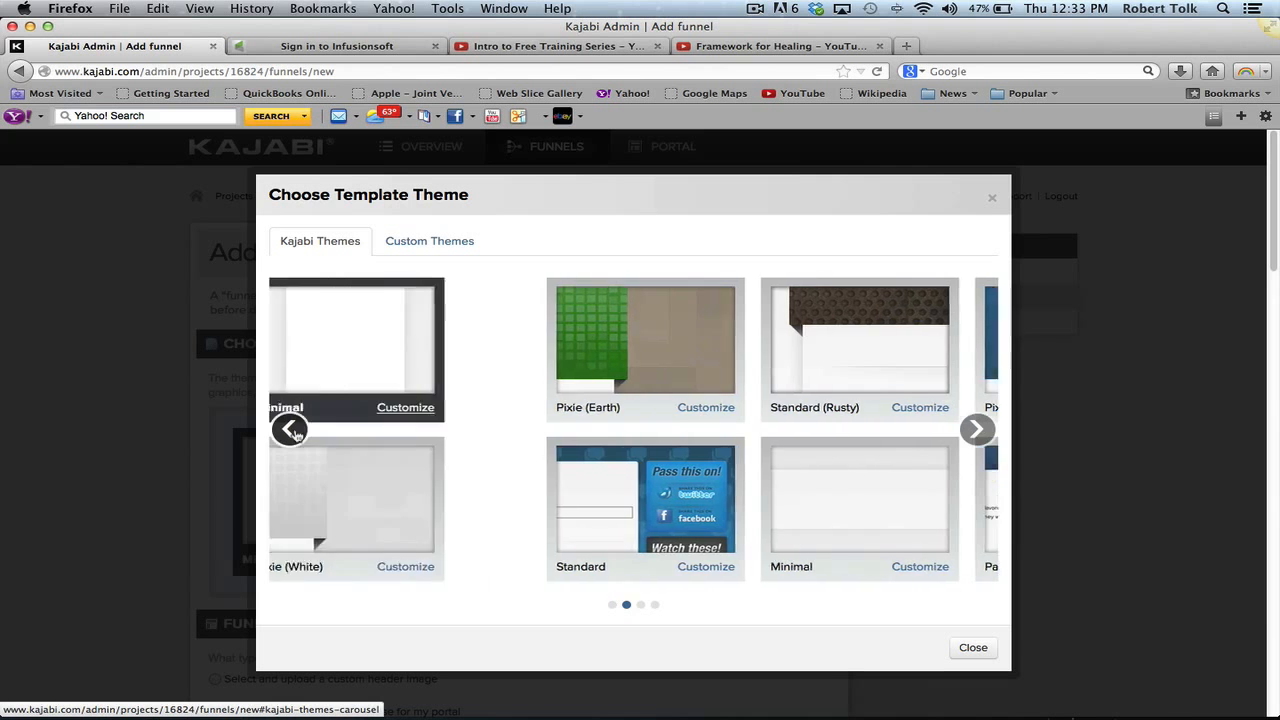
left_click(977, 430)
left_click(614, 494)
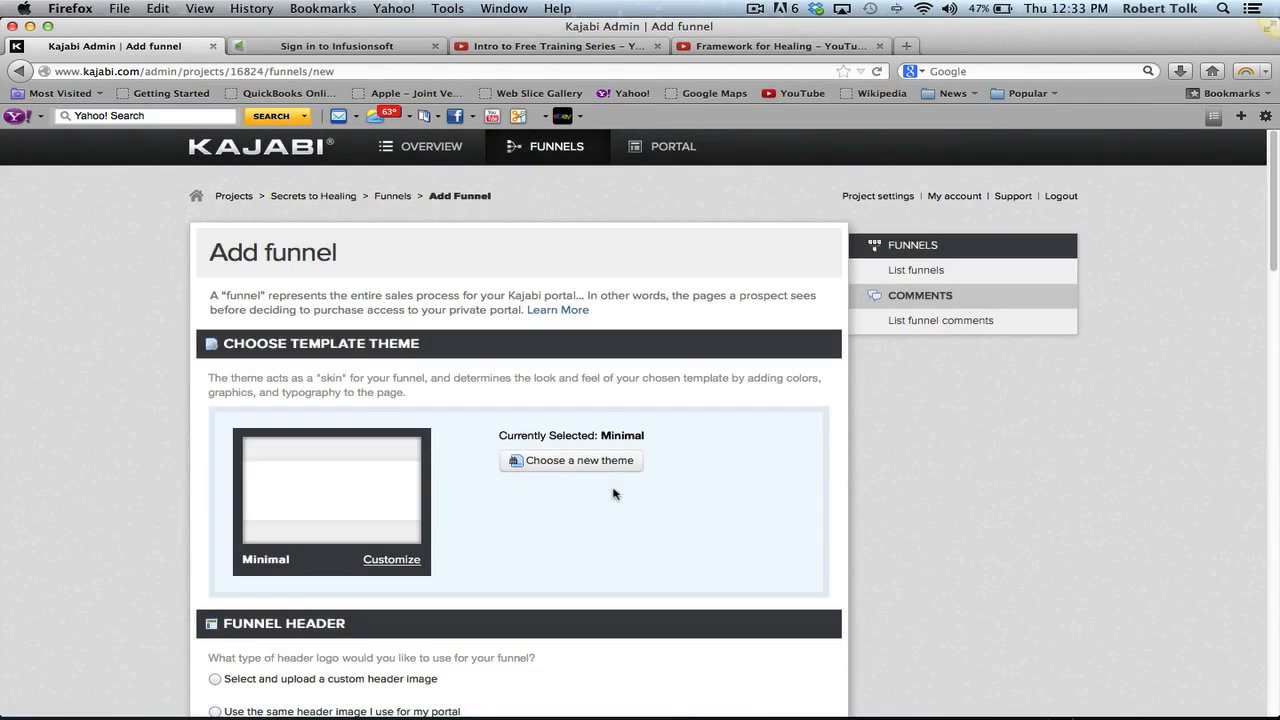
scroll(997, 559, "down", 1)
- Leave both the email provider and shopping cart provider set to None
scroll(997, 559, "down", 3)
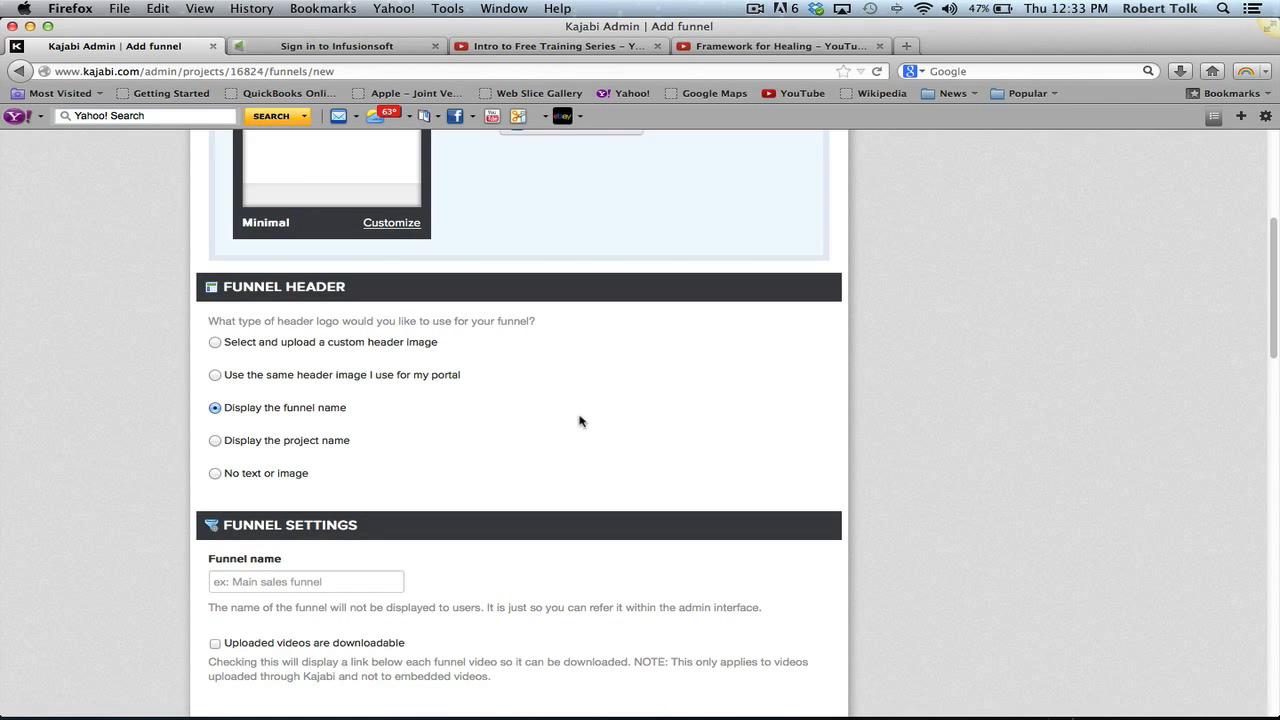
scroll(579, 421, "down", 3)
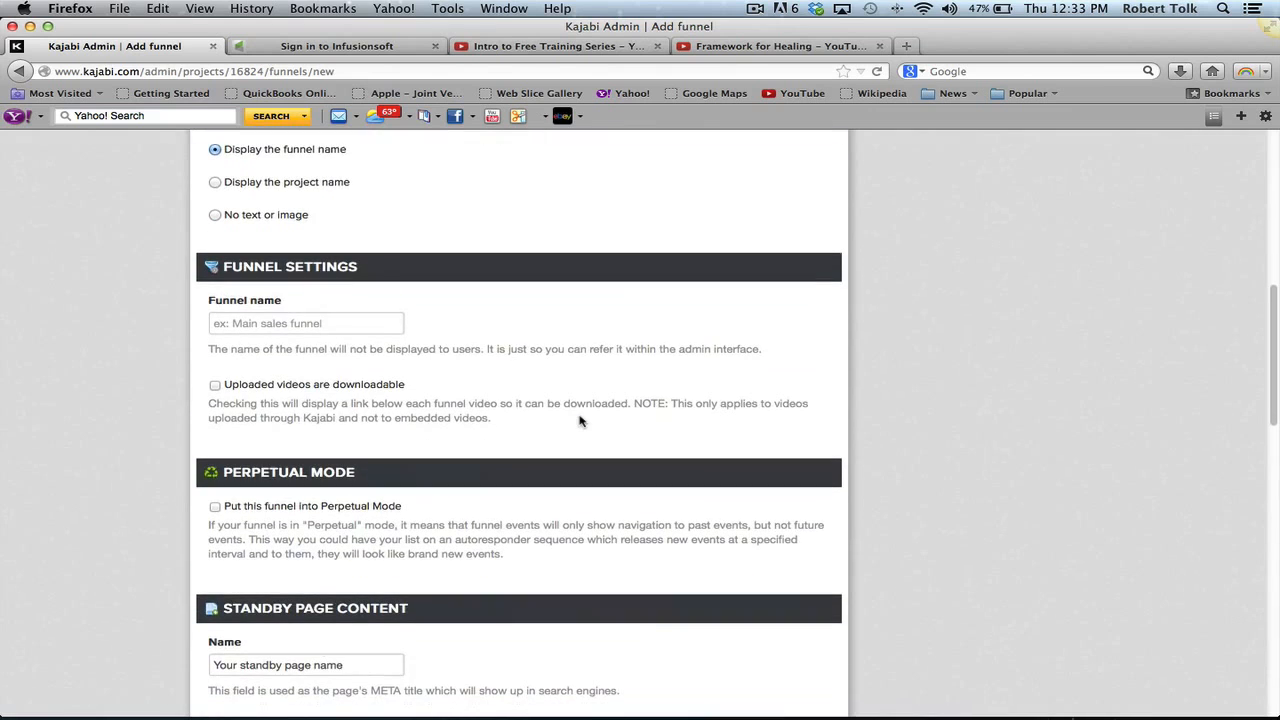
scroll(723, 346, "down", 5)
scroll(723, 346, "up", 2)
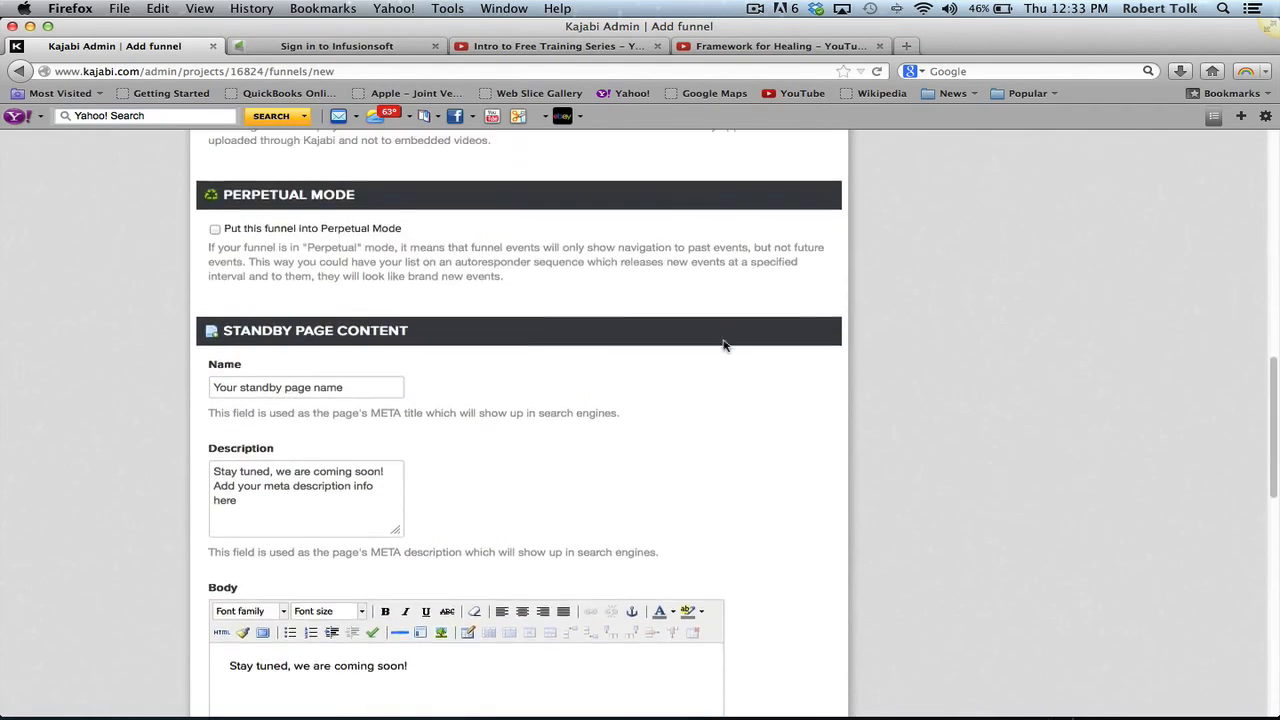
scroll(723, 341, "down", 1)
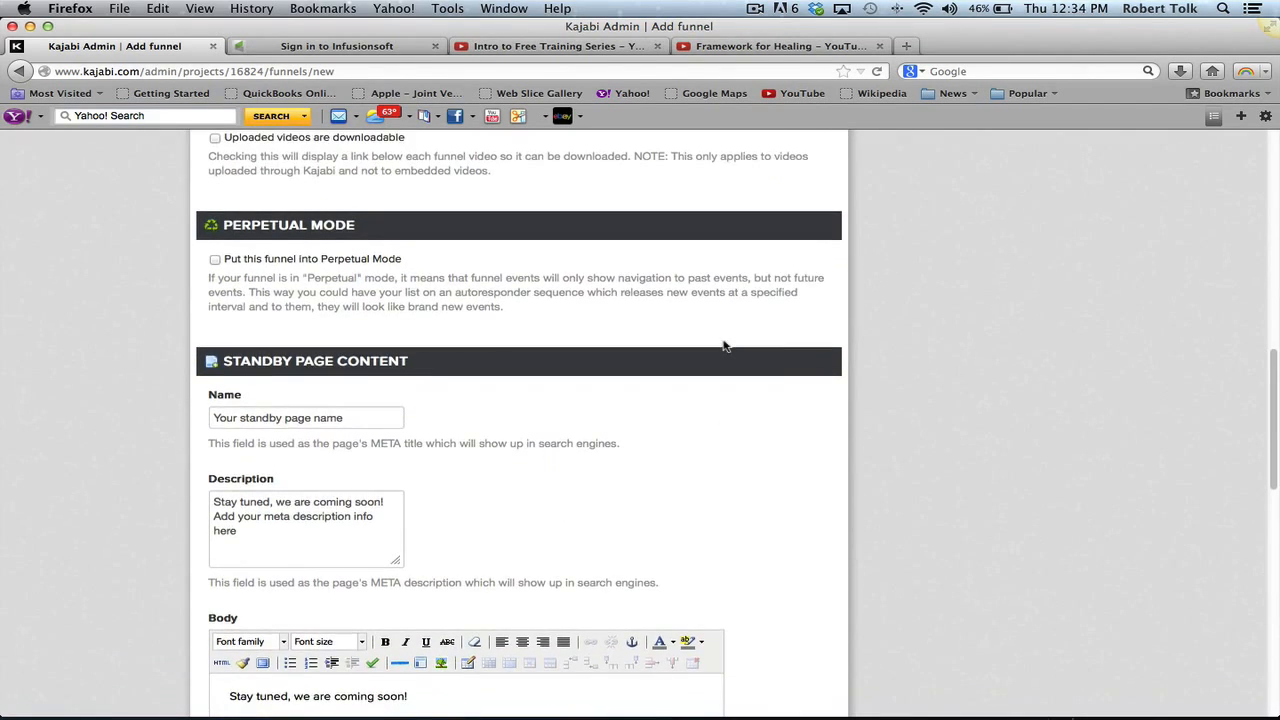
scroll(491, 298, "up", 3)
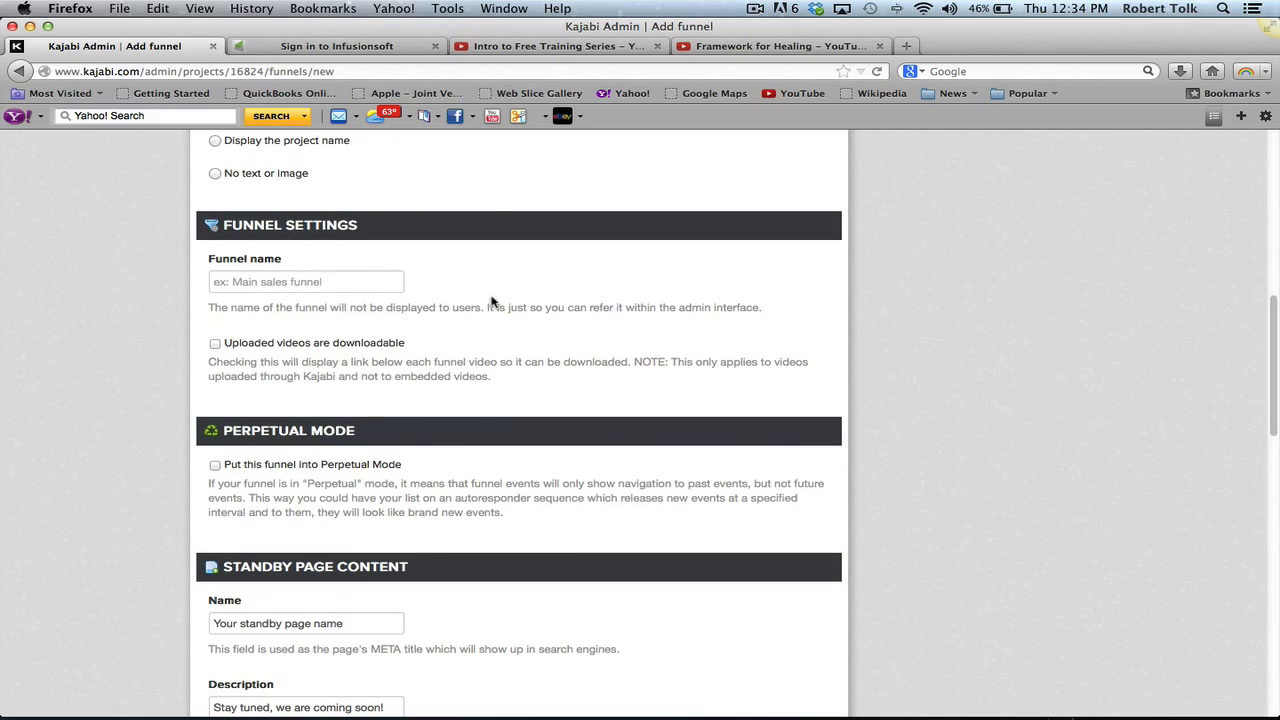
scroll(491, 301, "down", 2)
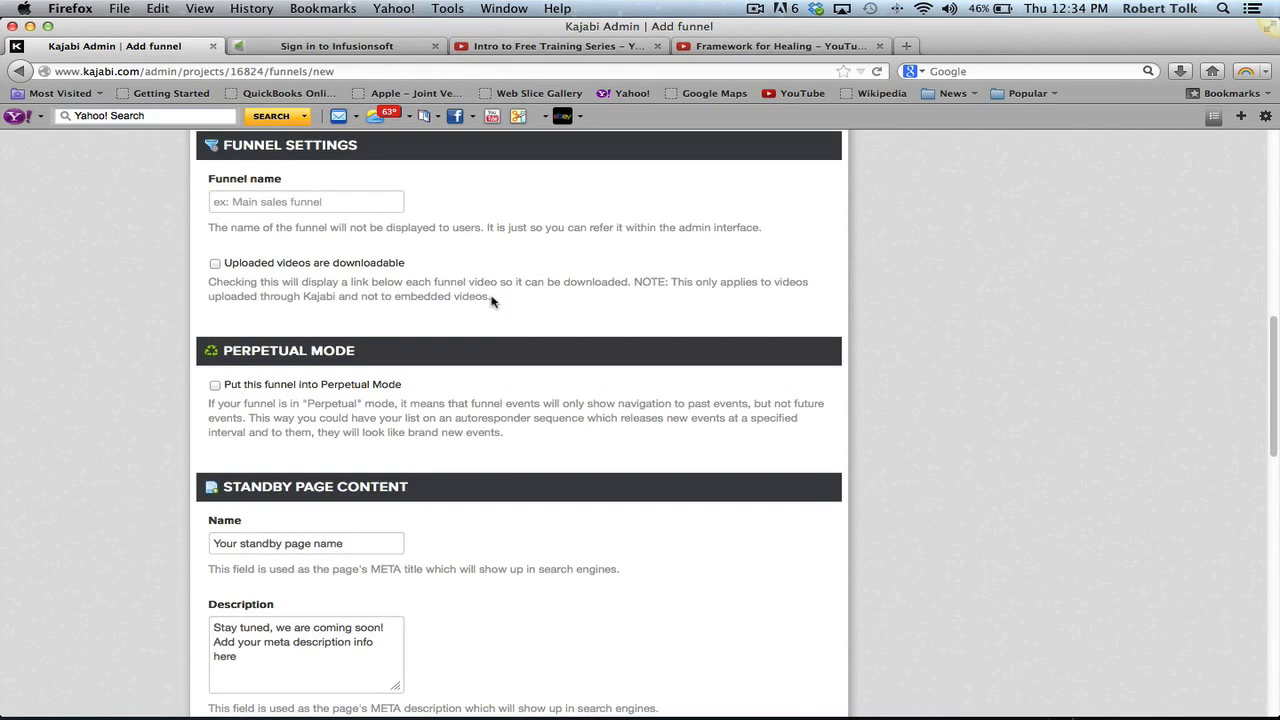
scroll(491, 301, "down", 4)
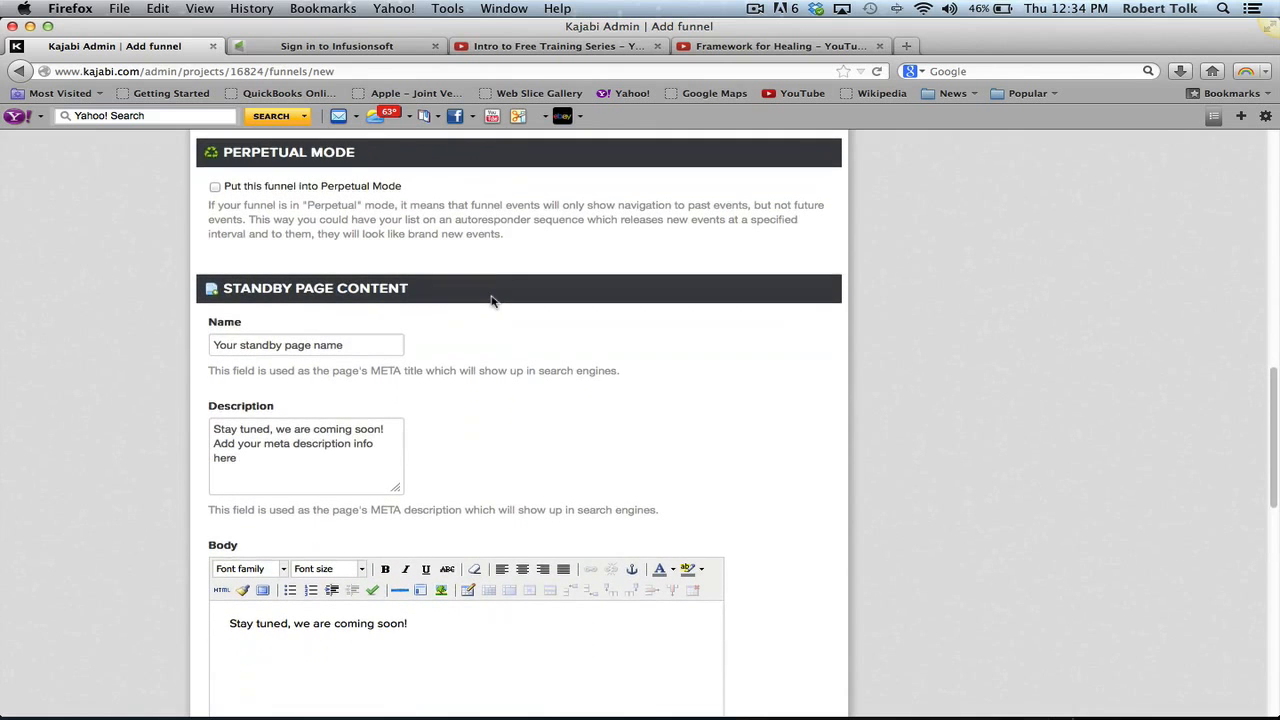
scroll(494, 236, "down", 3)
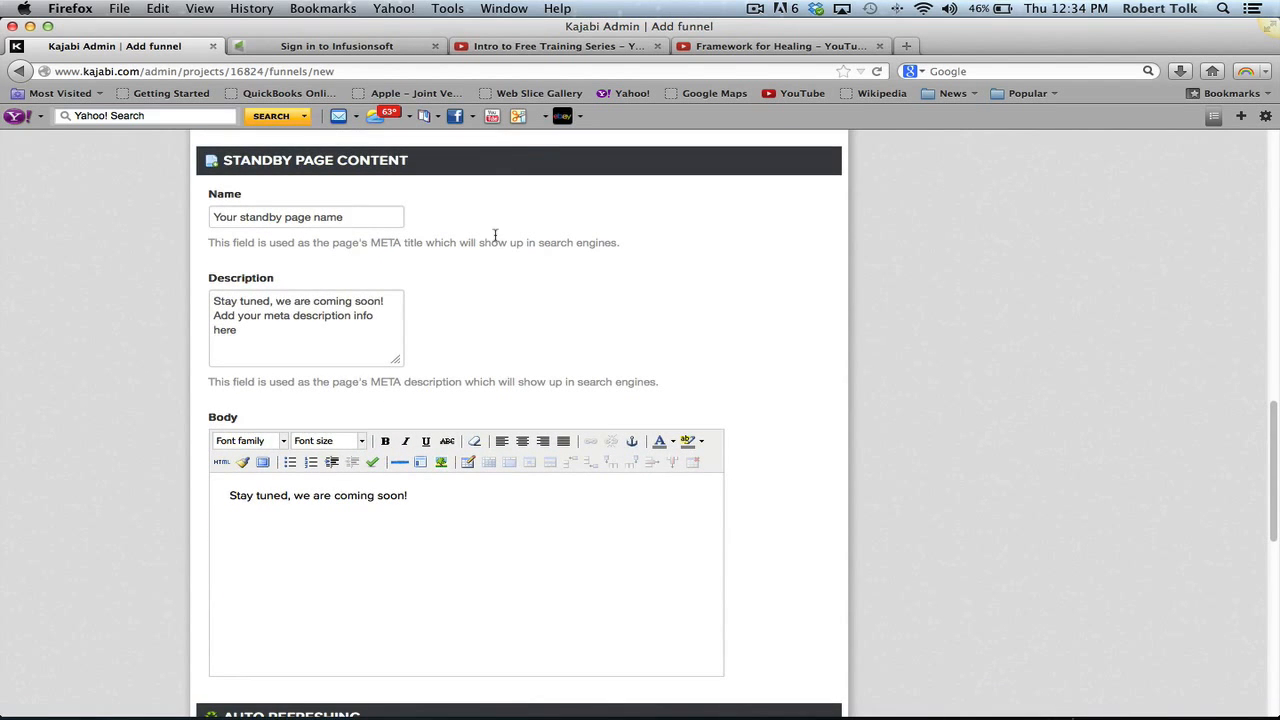
scroll(762, 506, "down", 10)
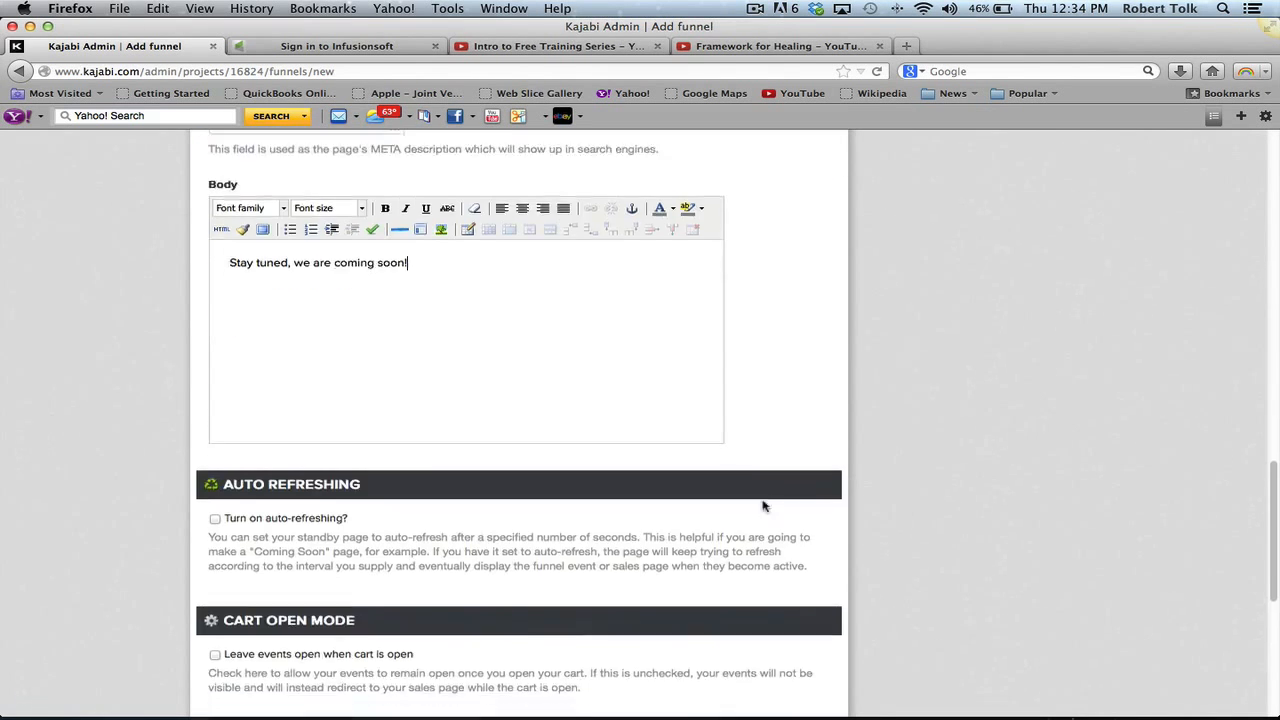
scroll(762, 506, "down", 3)
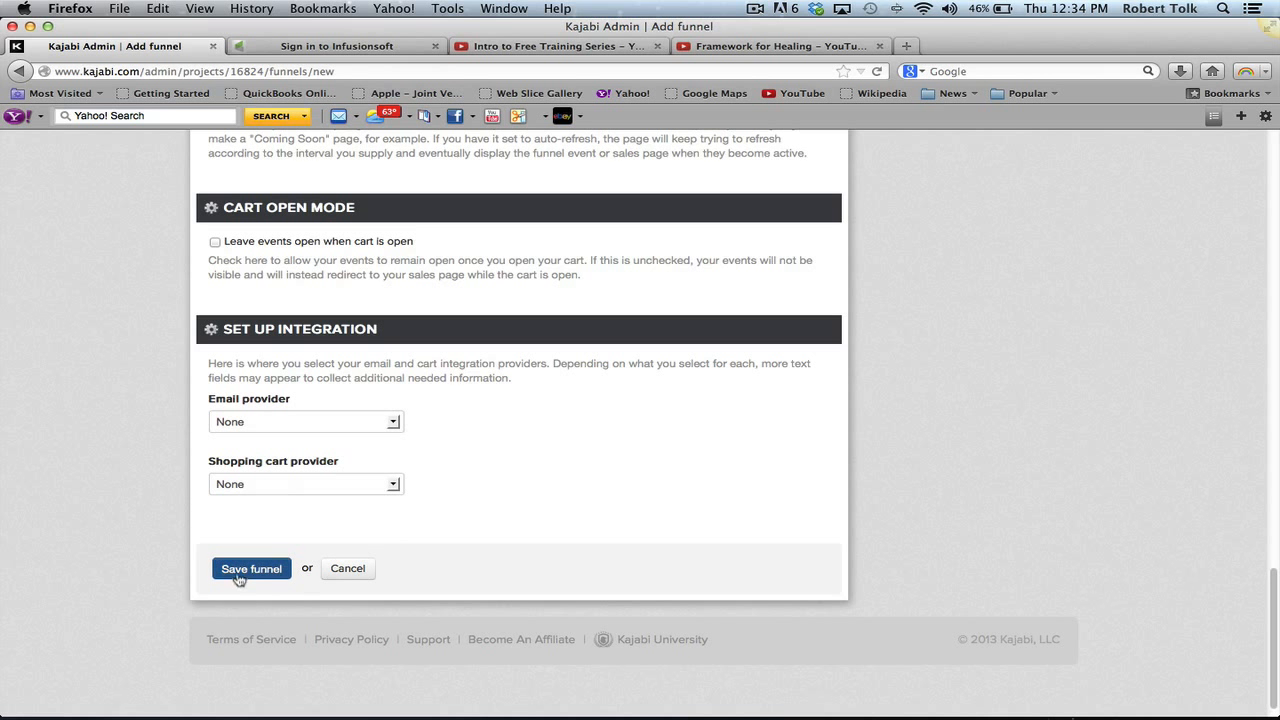
left_click(260, 424)
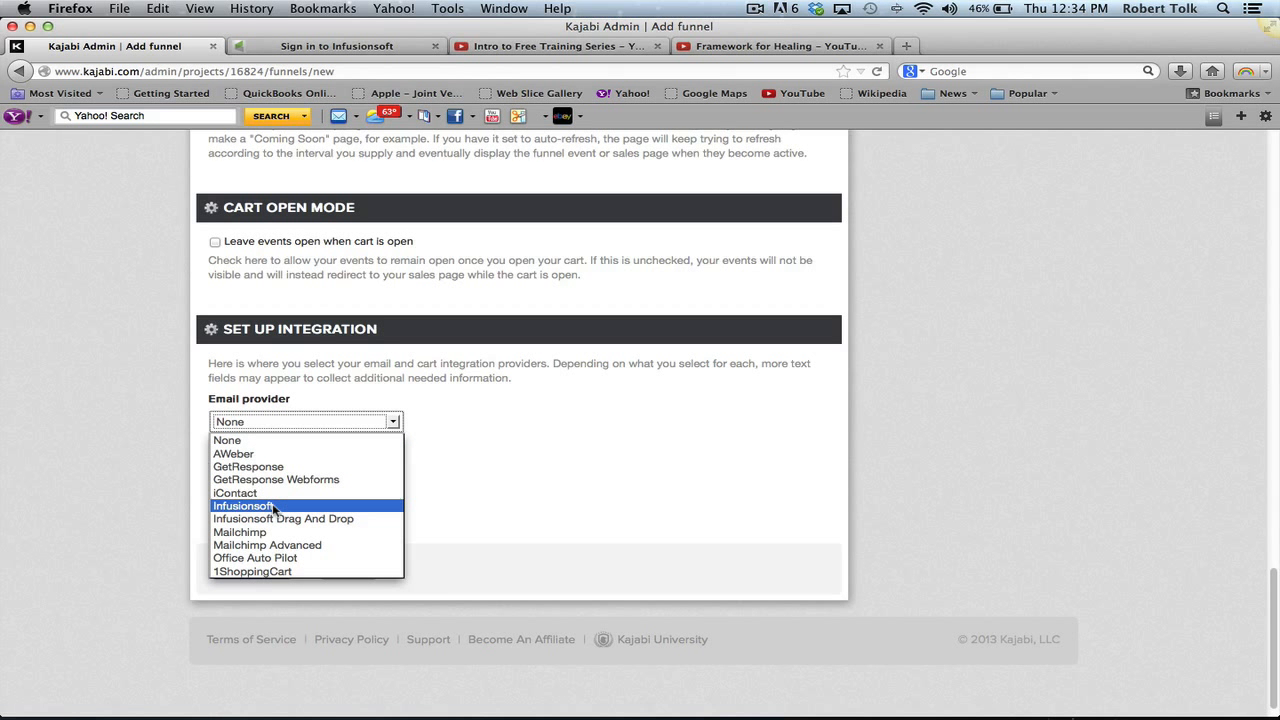
left_click(455, 524)
left_click(360, 488)
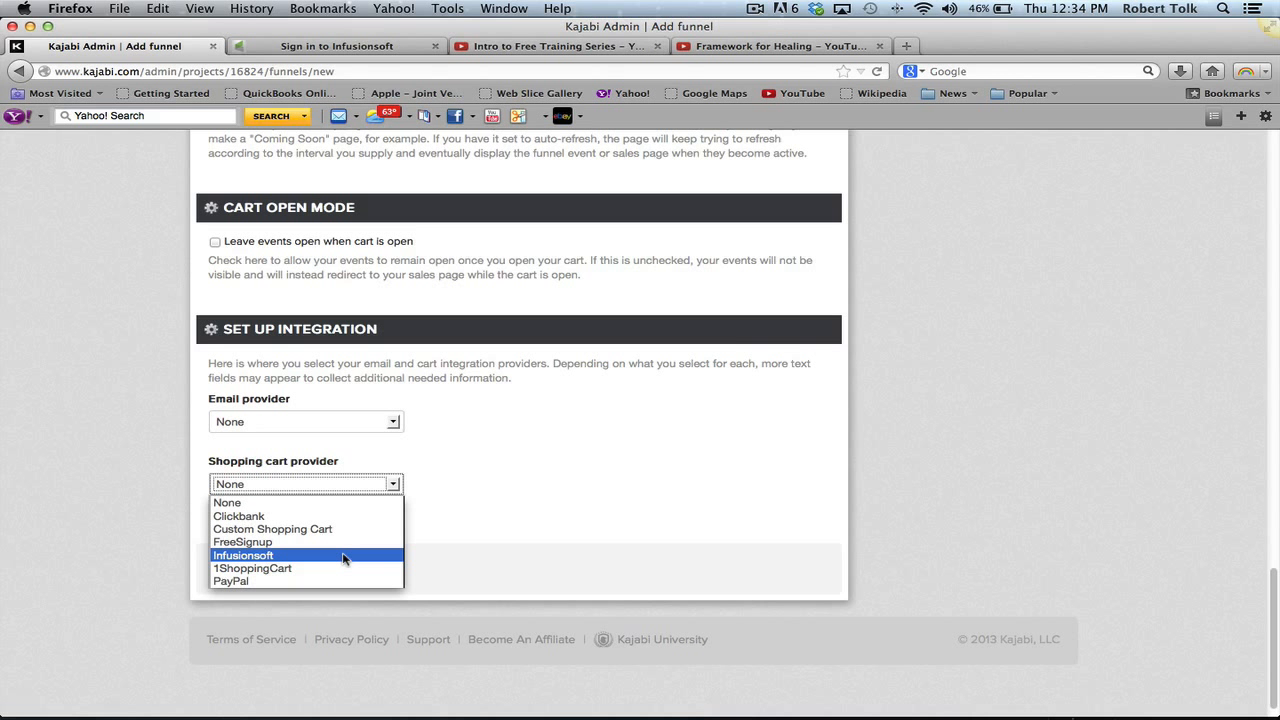
left_click(529, 515)
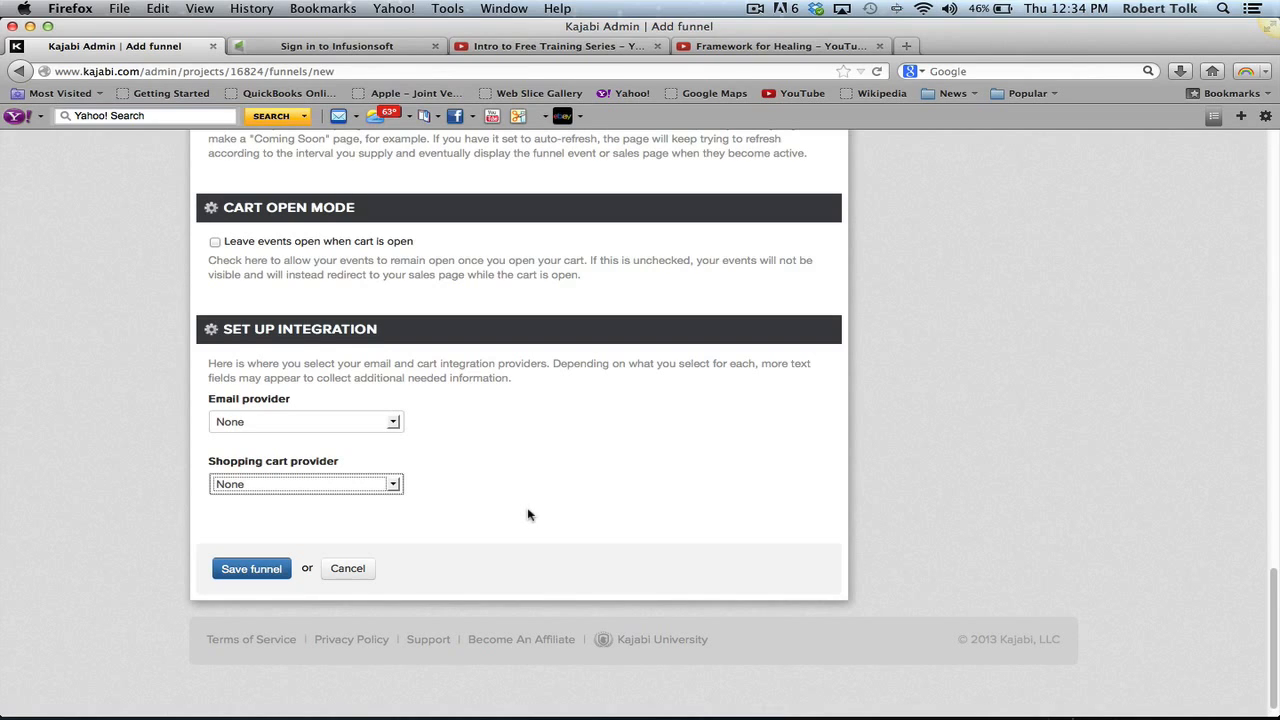
- Name the funnel 'Your Expert Brand' and save it
scroll(529, 515, "up", 20)
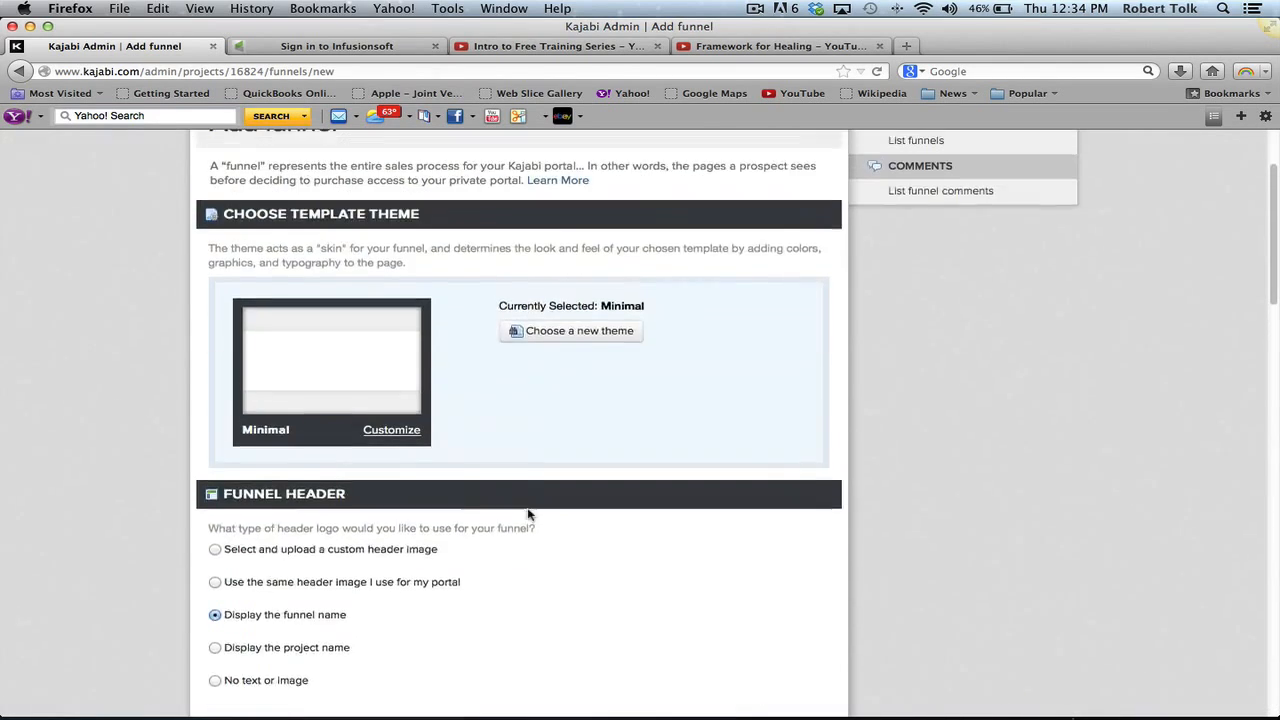
scroll(529, 515, "down", 8)
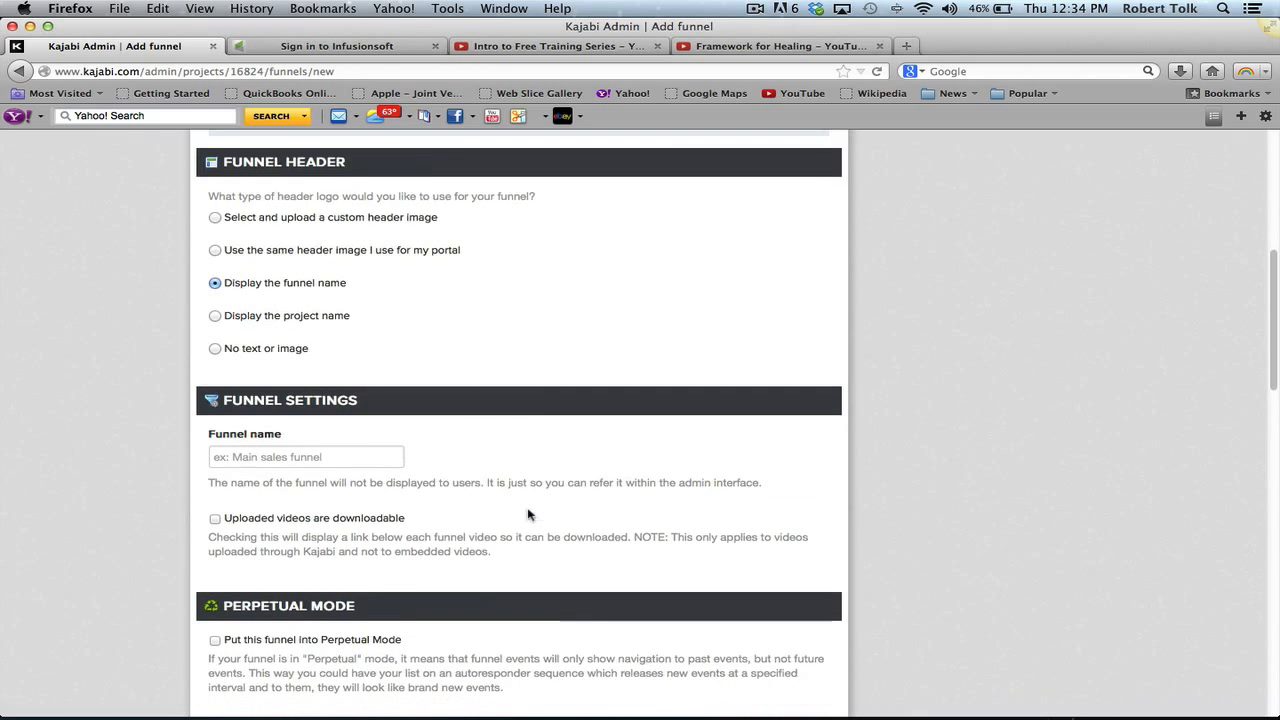
left_click(386, 457)
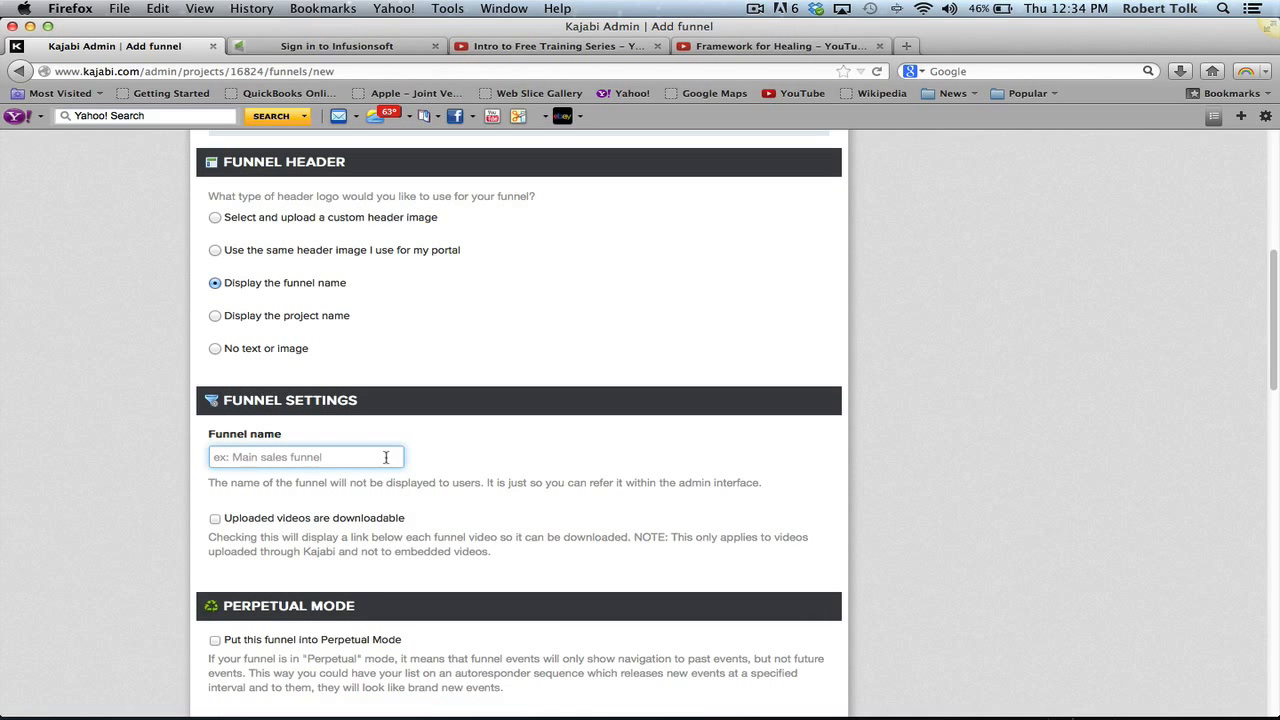
type("Yo")
key("Down")
key("Down")
key("Return")
scroll(779, 267, "down", 20)
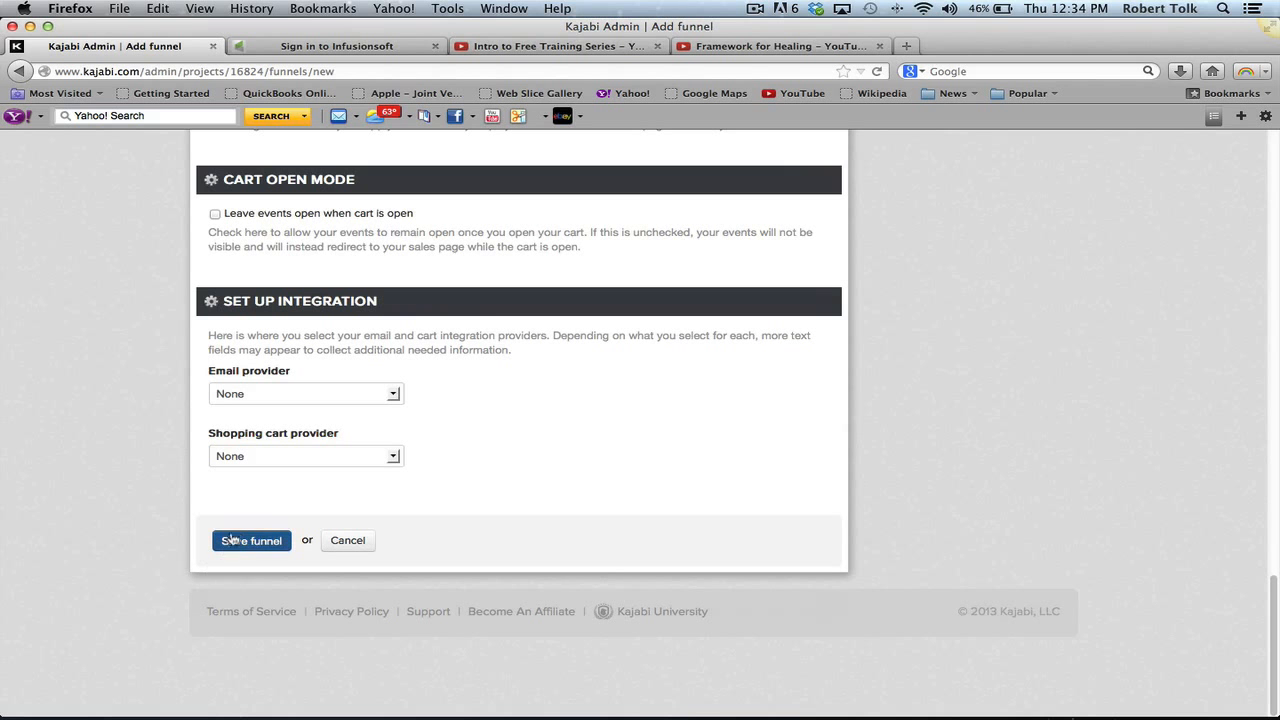
left_click(233, 537)
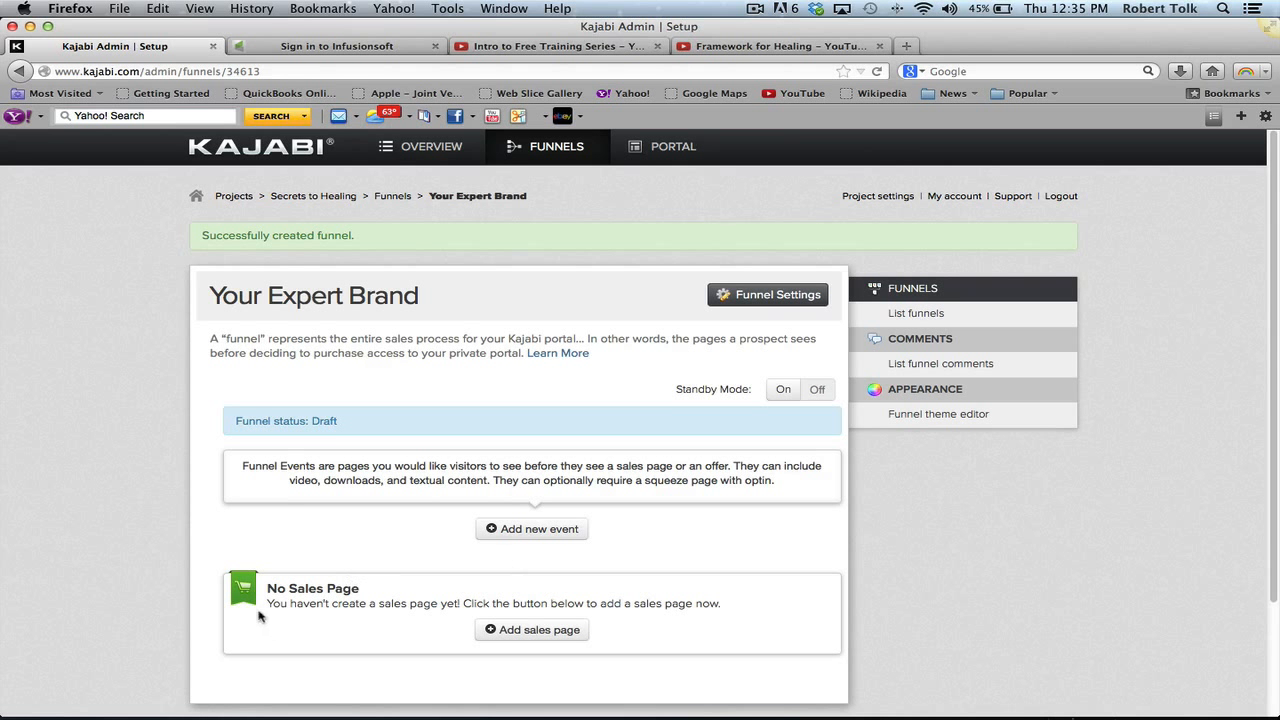
- Add a funnel event named 'Framework' with the headline 'Your Framework Video'
left_click(527, 532)
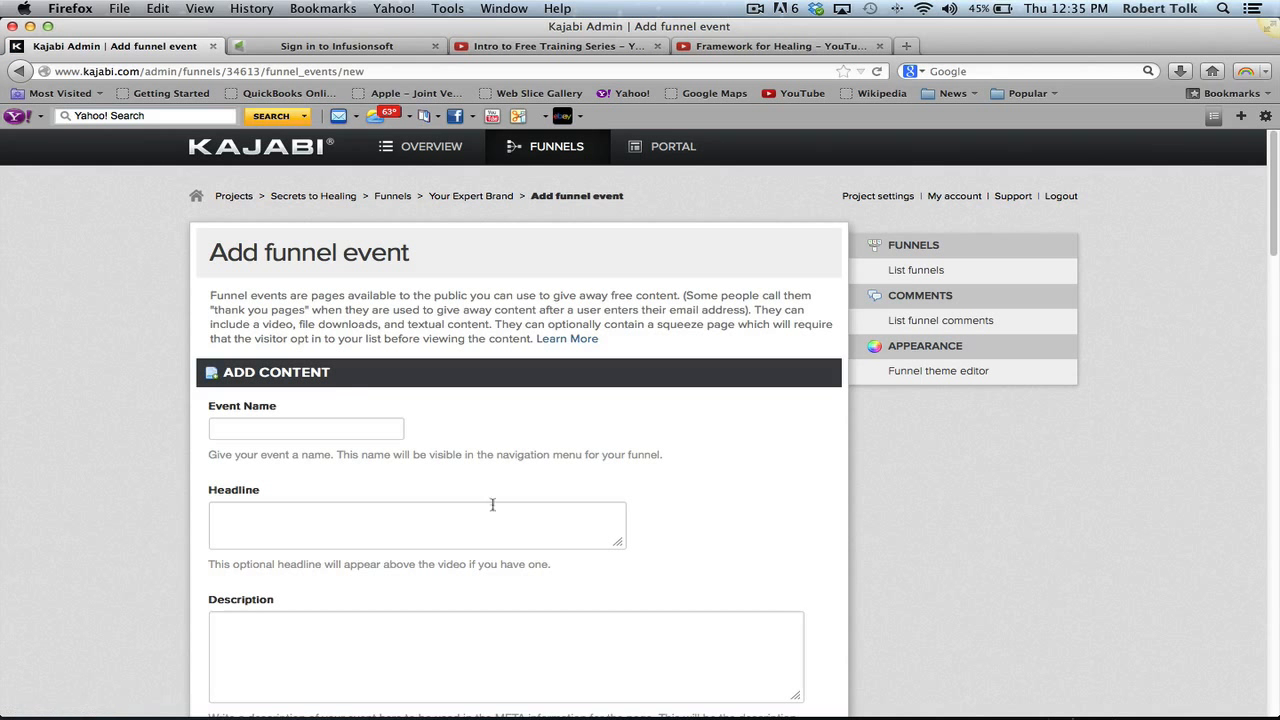
left_click(330, 425)
type("F")
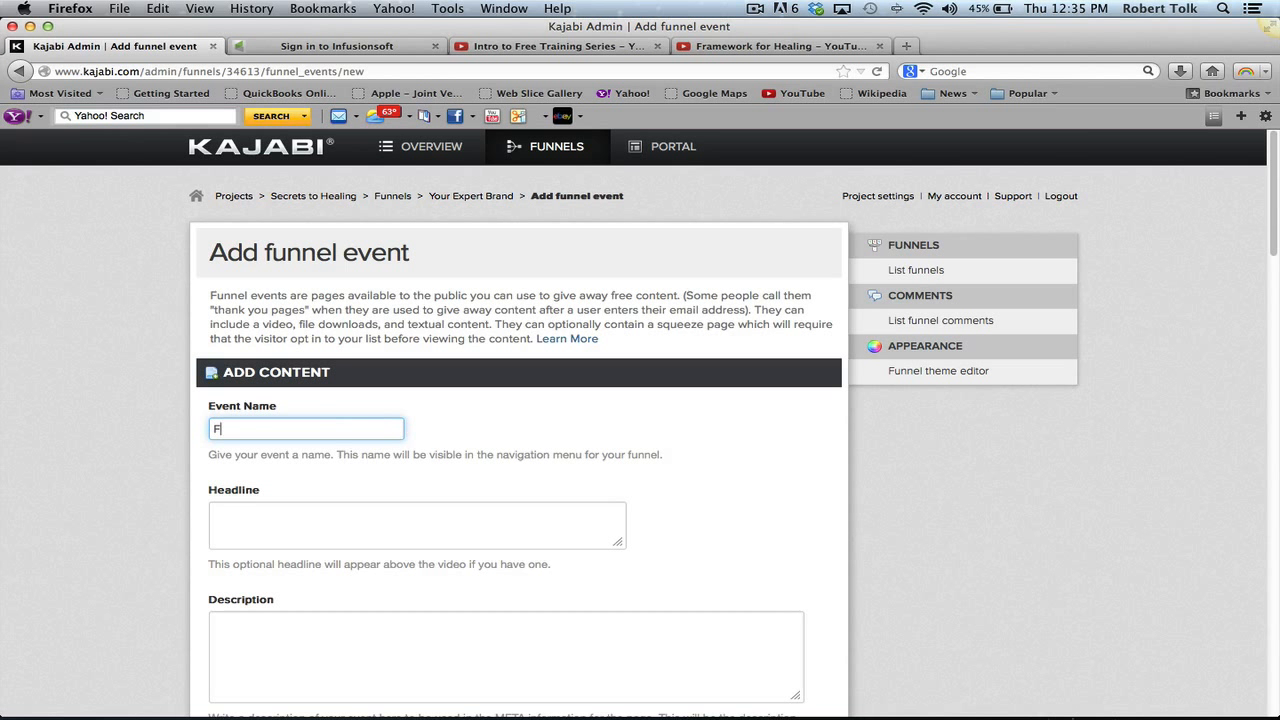
type("ramework")
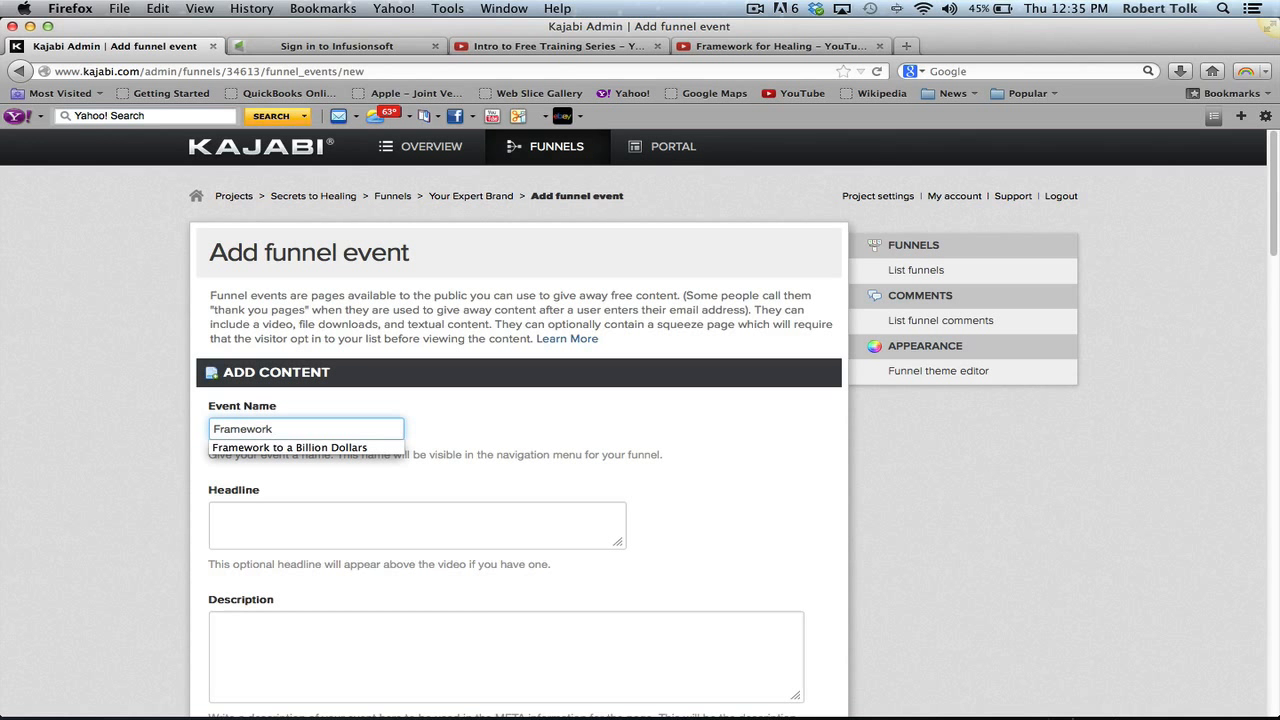
key("Tab")
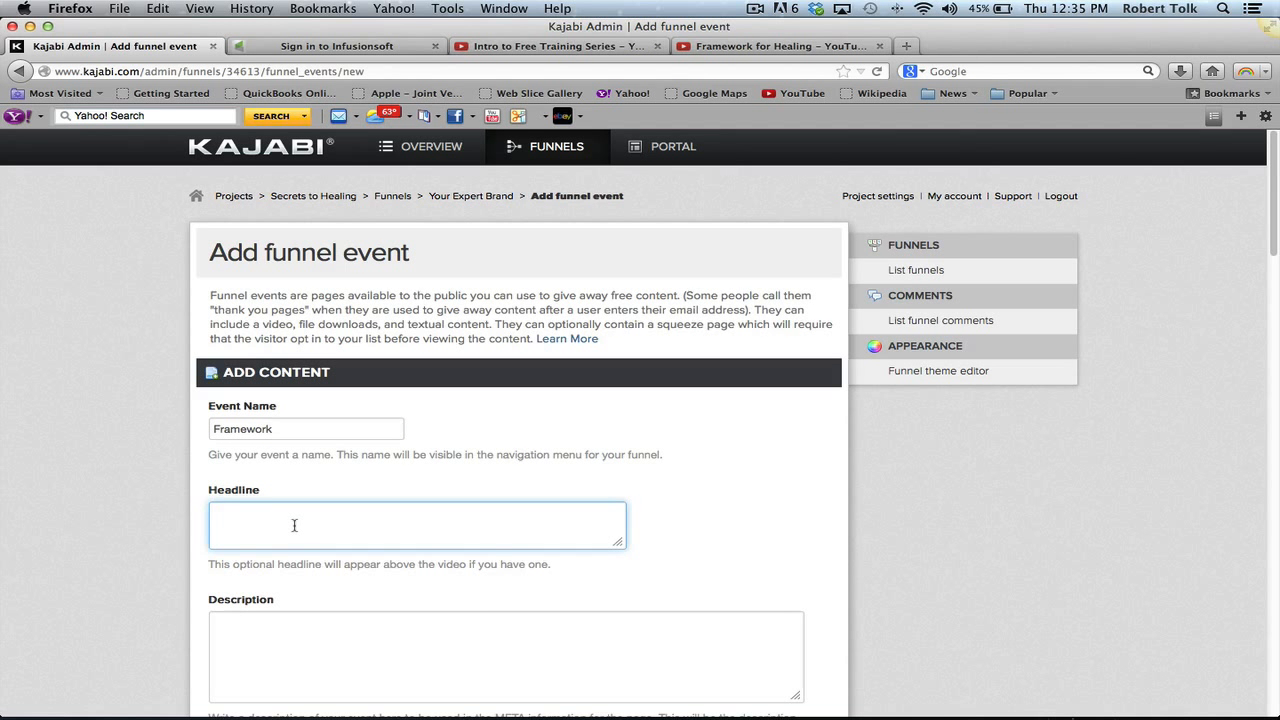
type("Your Frameowrk")
key("BackSpace")
key("BackSpace")
key("BackSpace")
key("BackSpace")
type("rk Video")
left_click(351, 632)
scroll(351, 632, "down", 5)
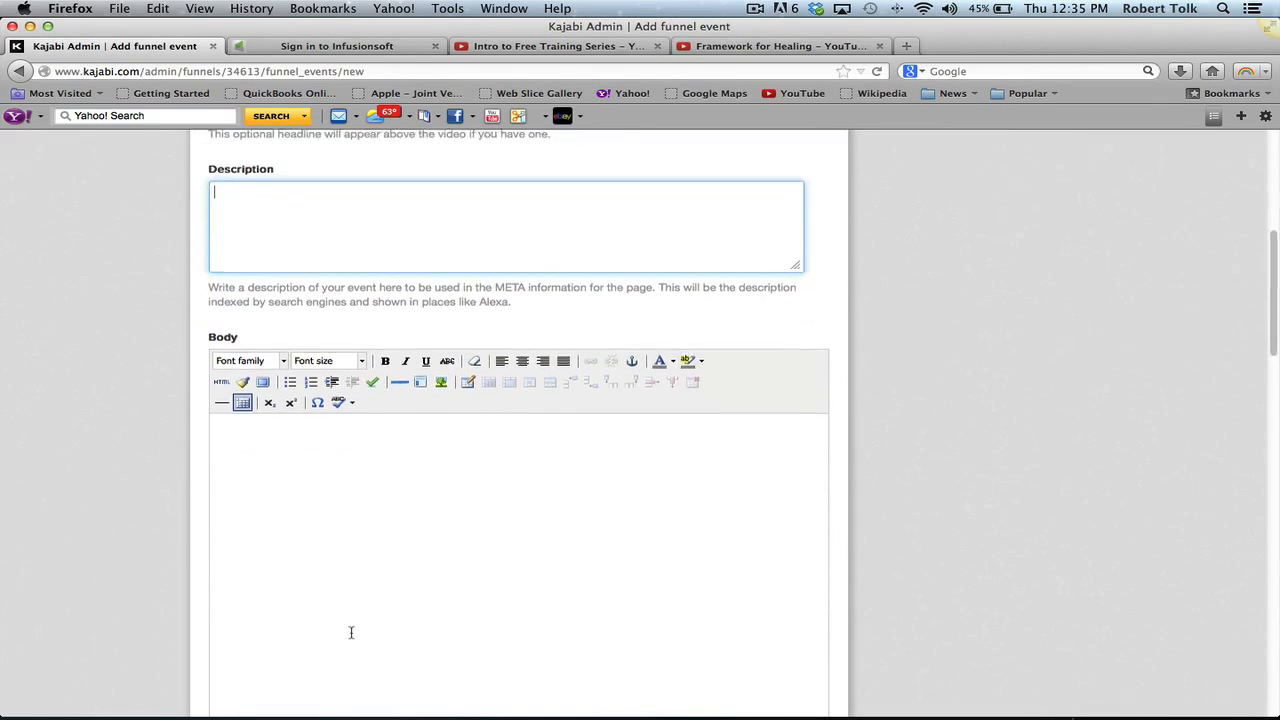
- Reveal the Add Media embed code field on the Framework event
scroll(1014, 509, "down", 10)
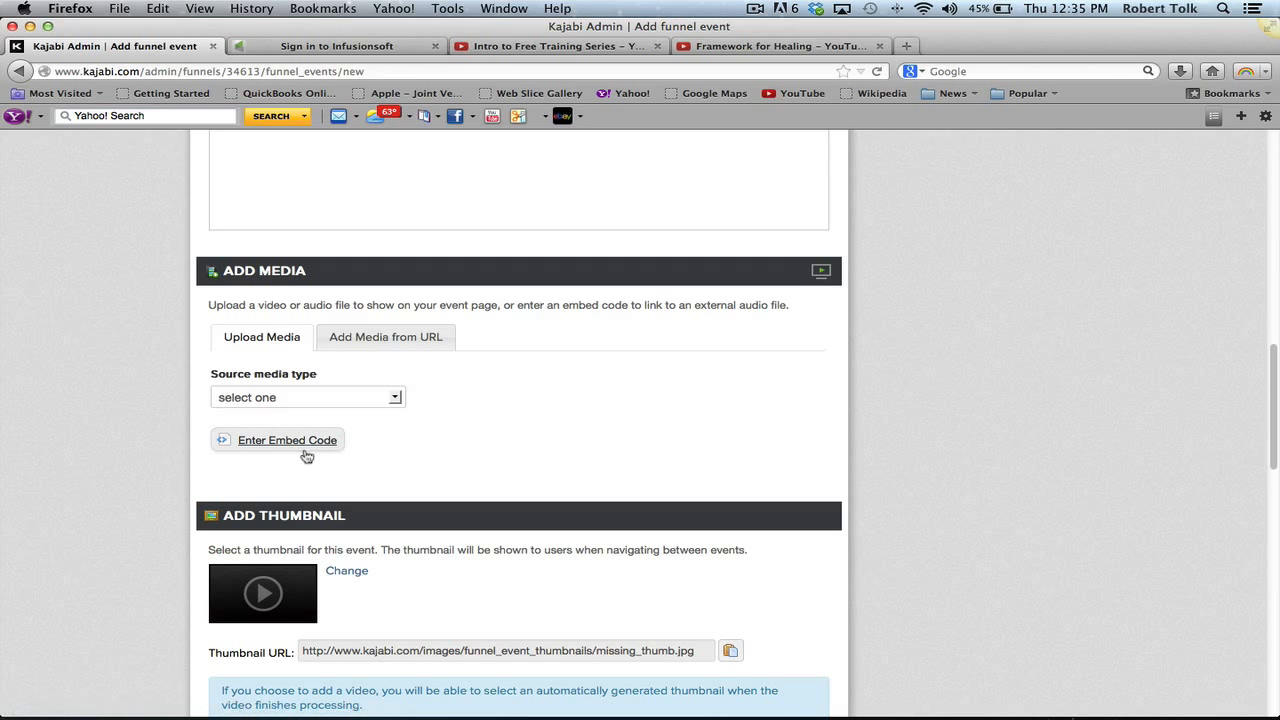
left_click(261, 444)
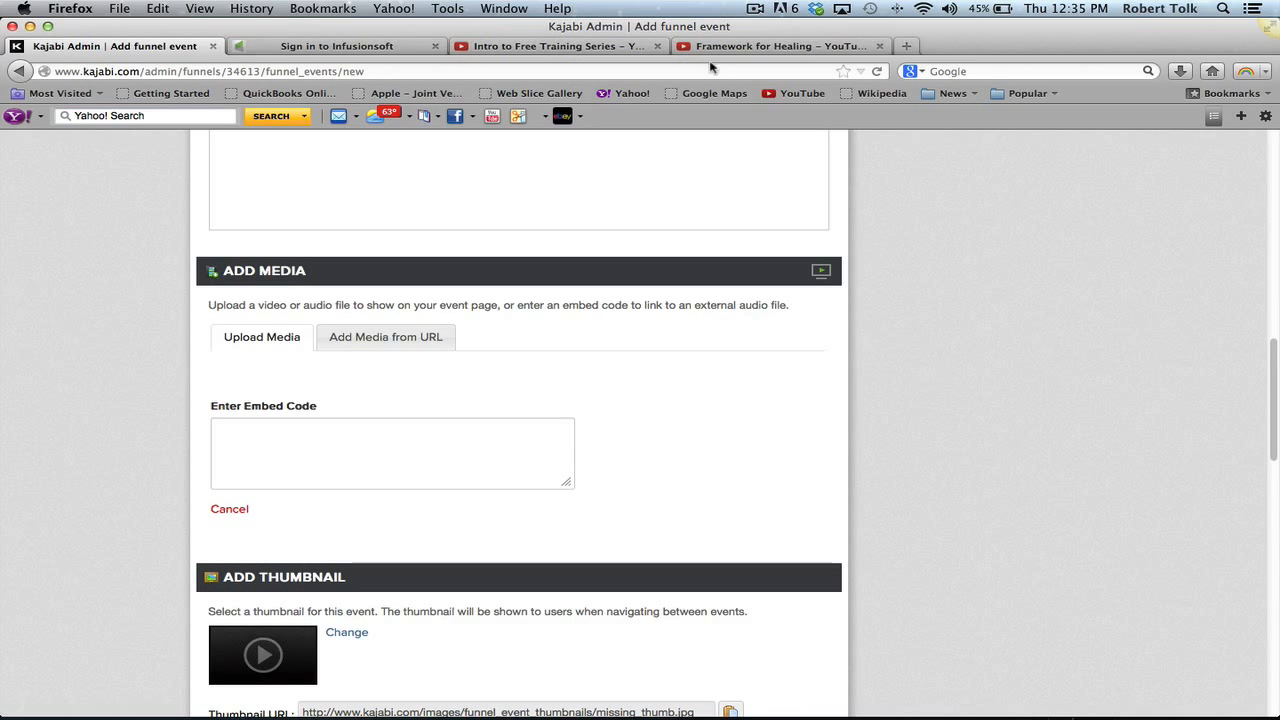
left_click(745, 48)
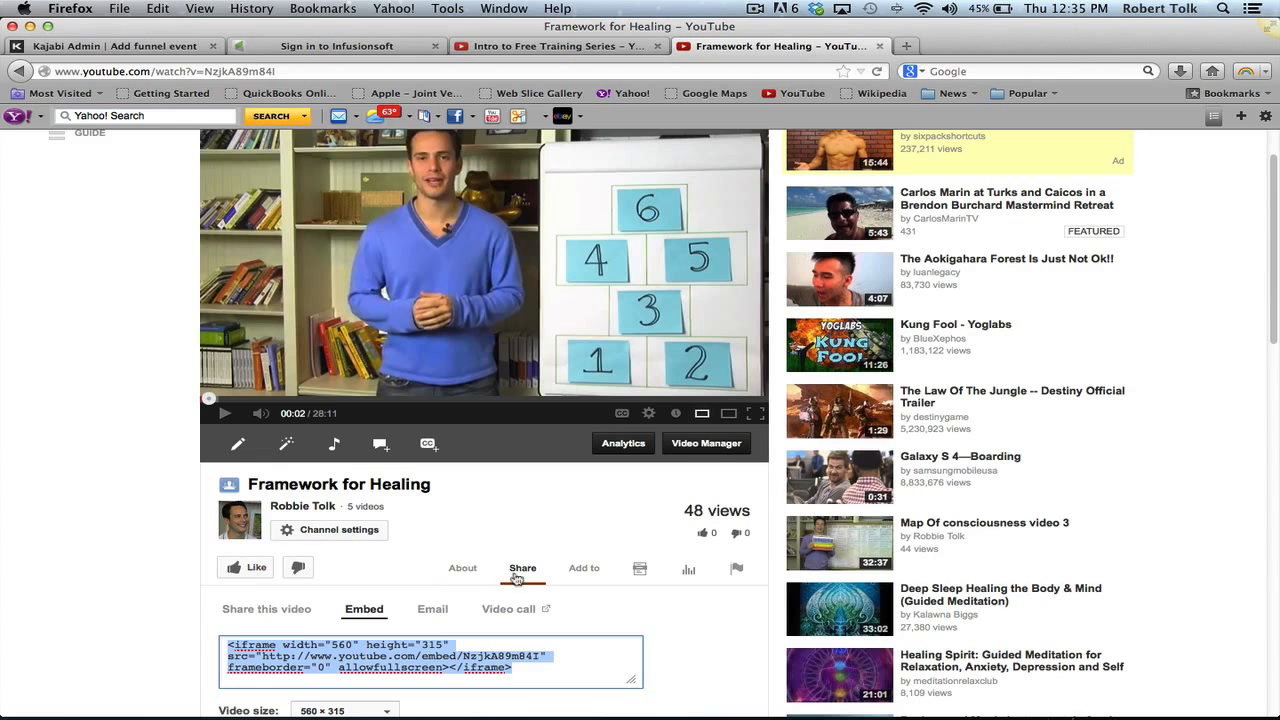
- Copy the Framework for Healing video's iframe embed code and return to Kajabi's embed field
scroll(527, 582, "down", 2)
scroll(527, 582, "up", 3)
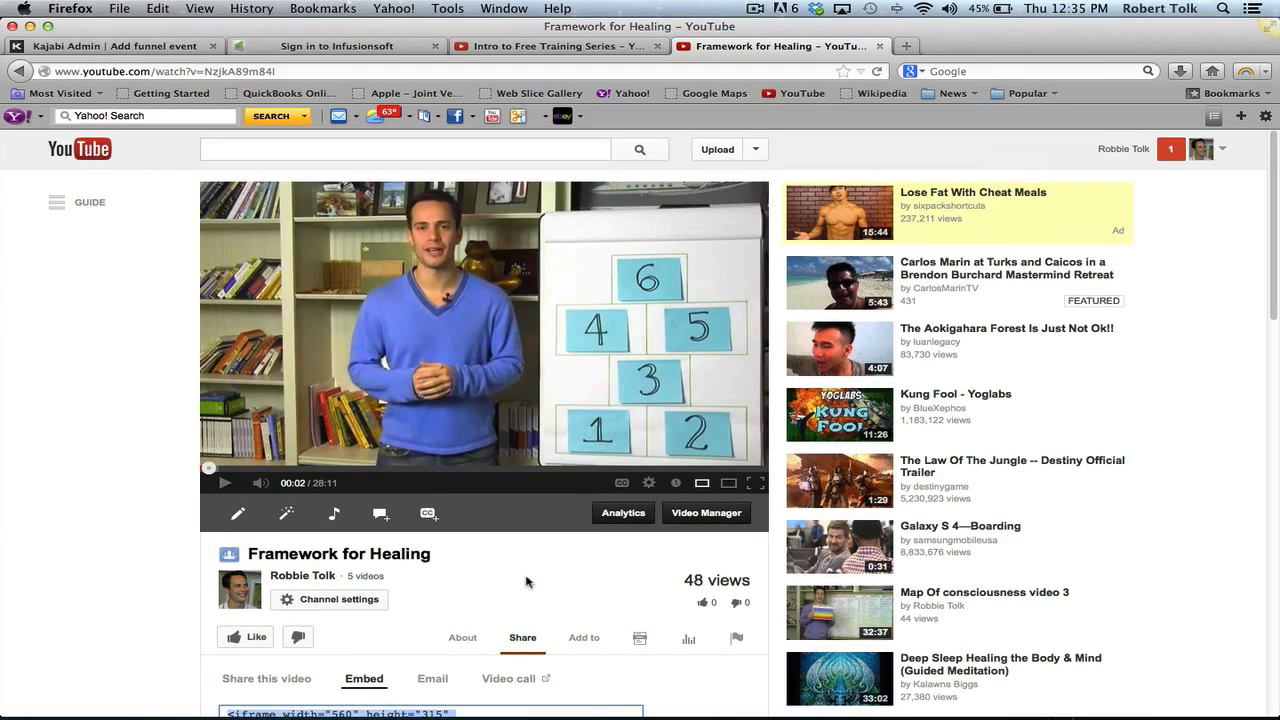
left_click(529, 642)
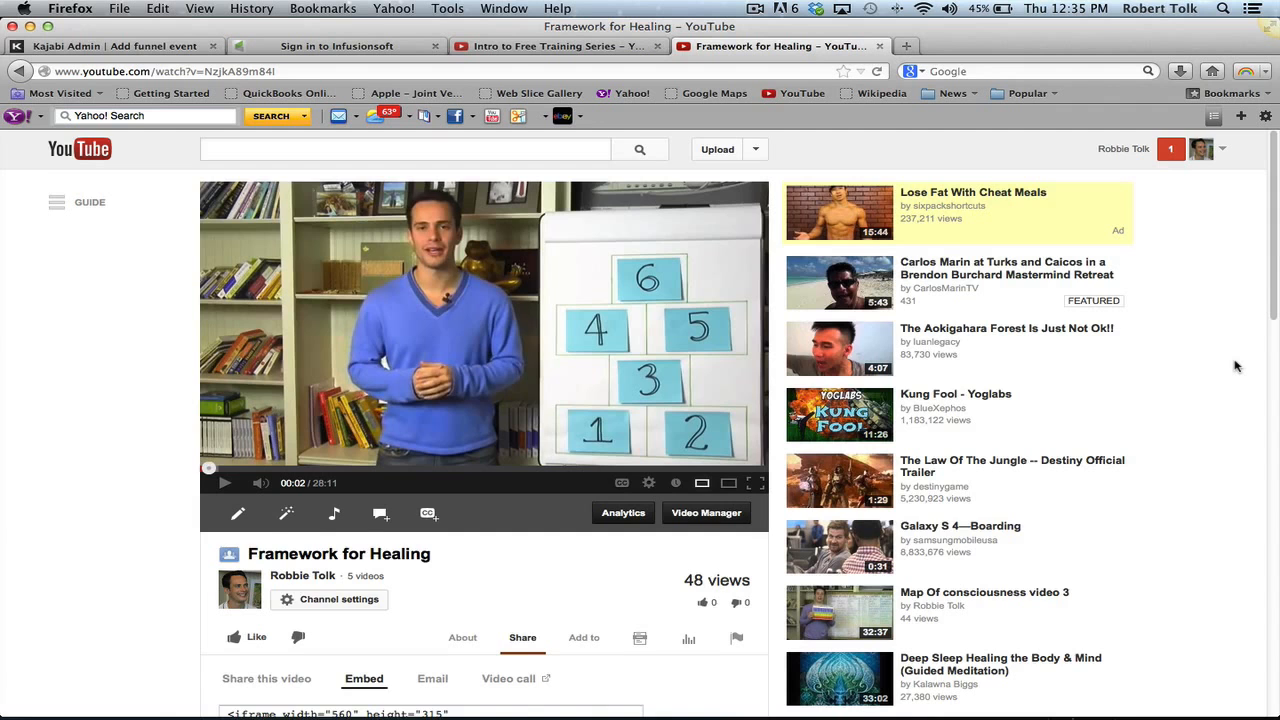
scroll(1200, 364, "down", 3)
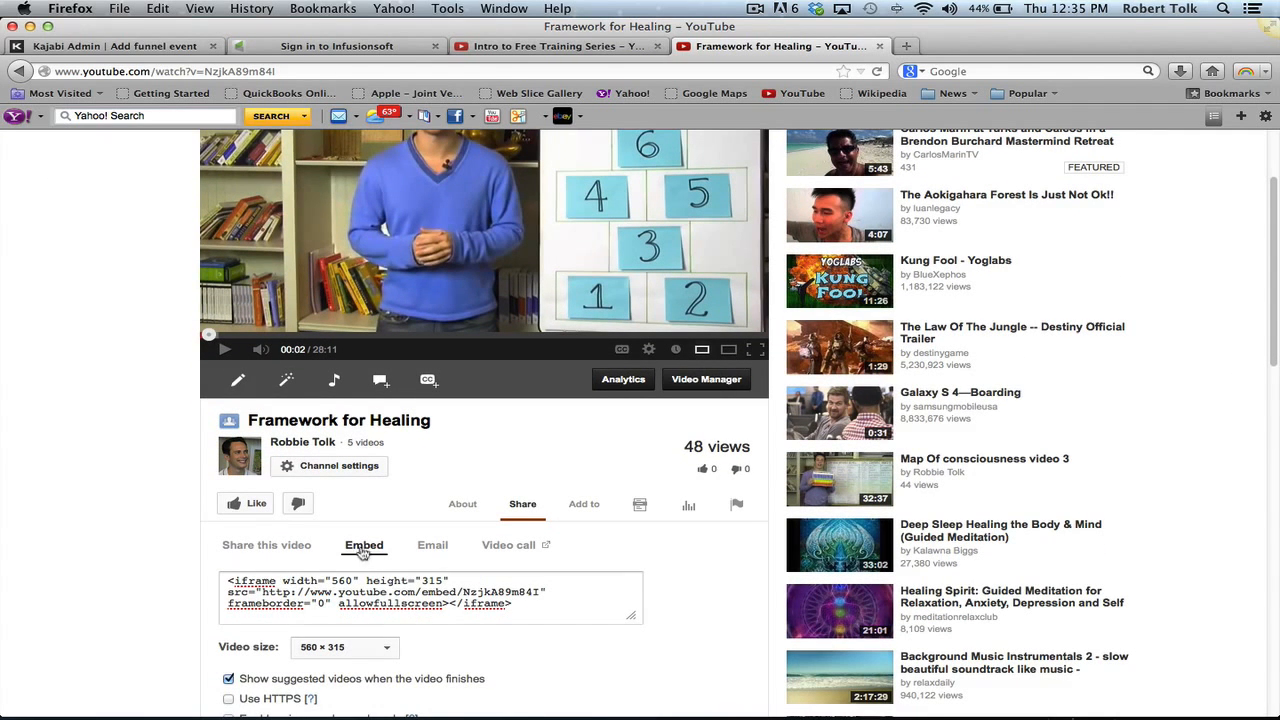
left_click(512, 604)
left_click(229, 594)
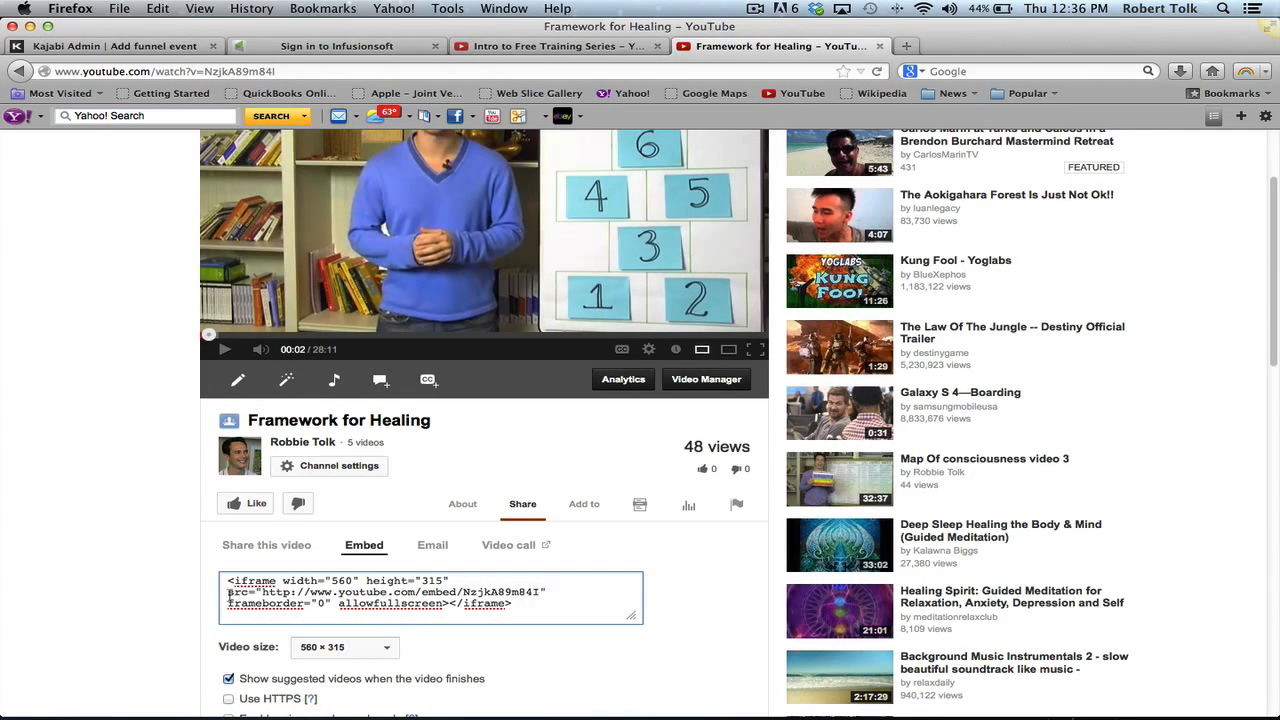
left_click(316, 584)
key("super+c")
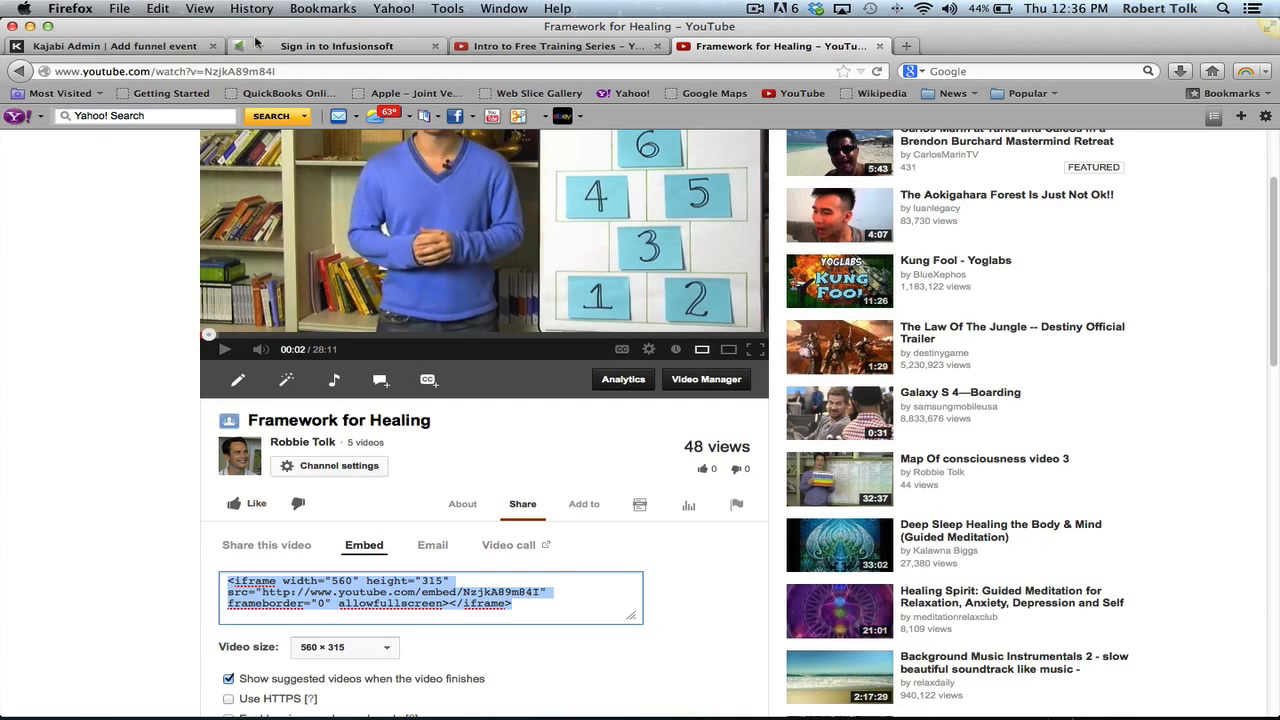
left_click(140, 47)
left_click(311, 447)
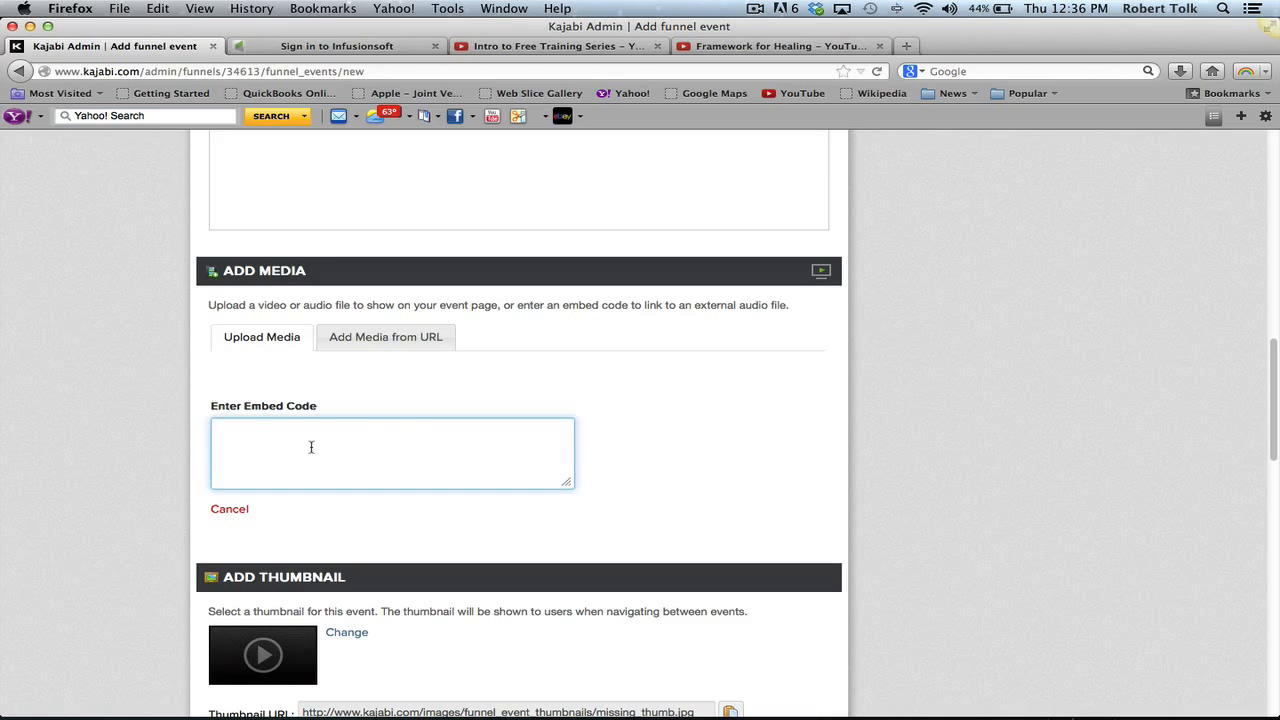
- Paste the Framework for Healing embed code into the event
key("super+v")
scroll(1161, 503, "down", 5)
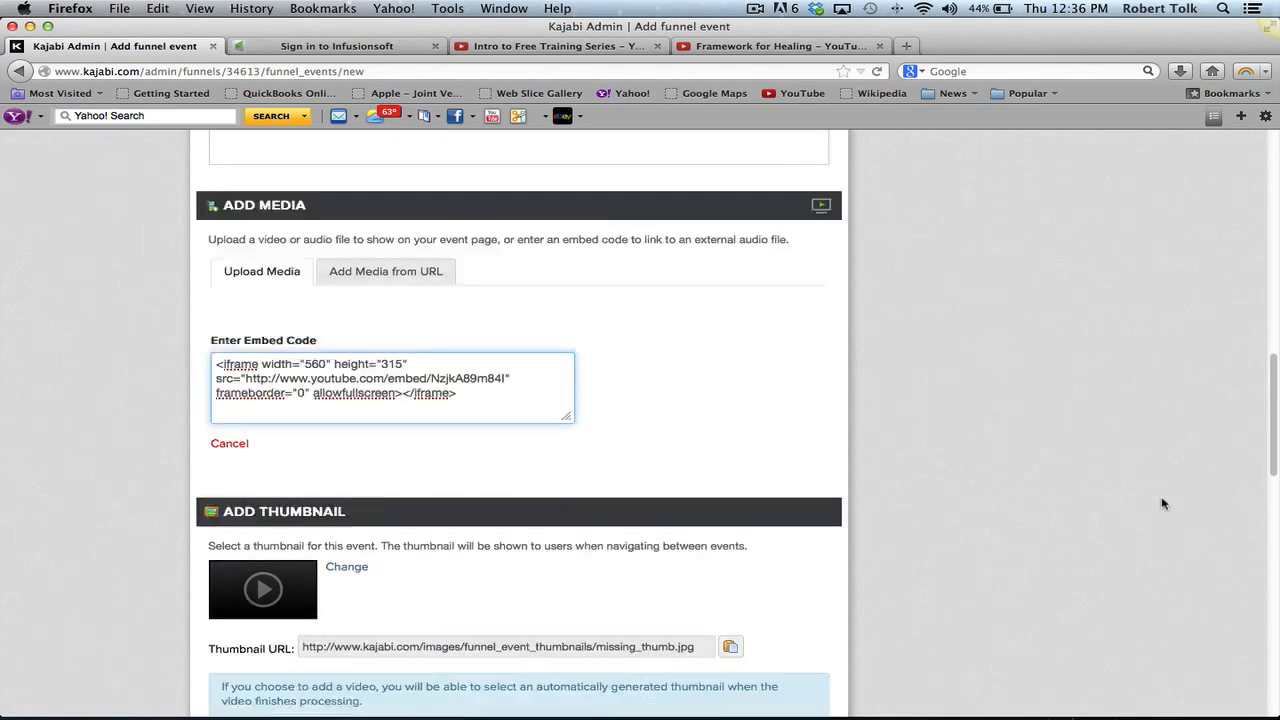
scroll(1161, 503, "down", 3)
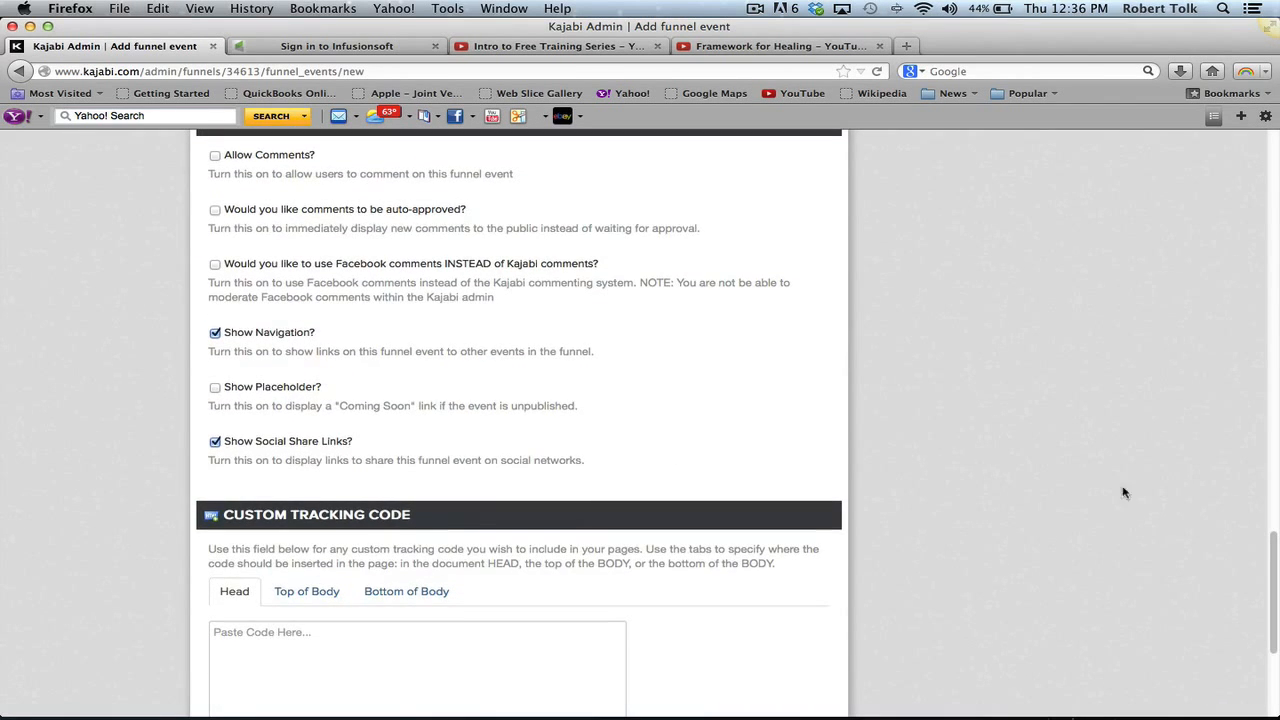
- Allow auto-approved comments, hide navigation, and save the Framework event
left_click(215, 156)
left_click(215, 210)
left_click(215, 332)
scroll(880, 418, "down", 3)
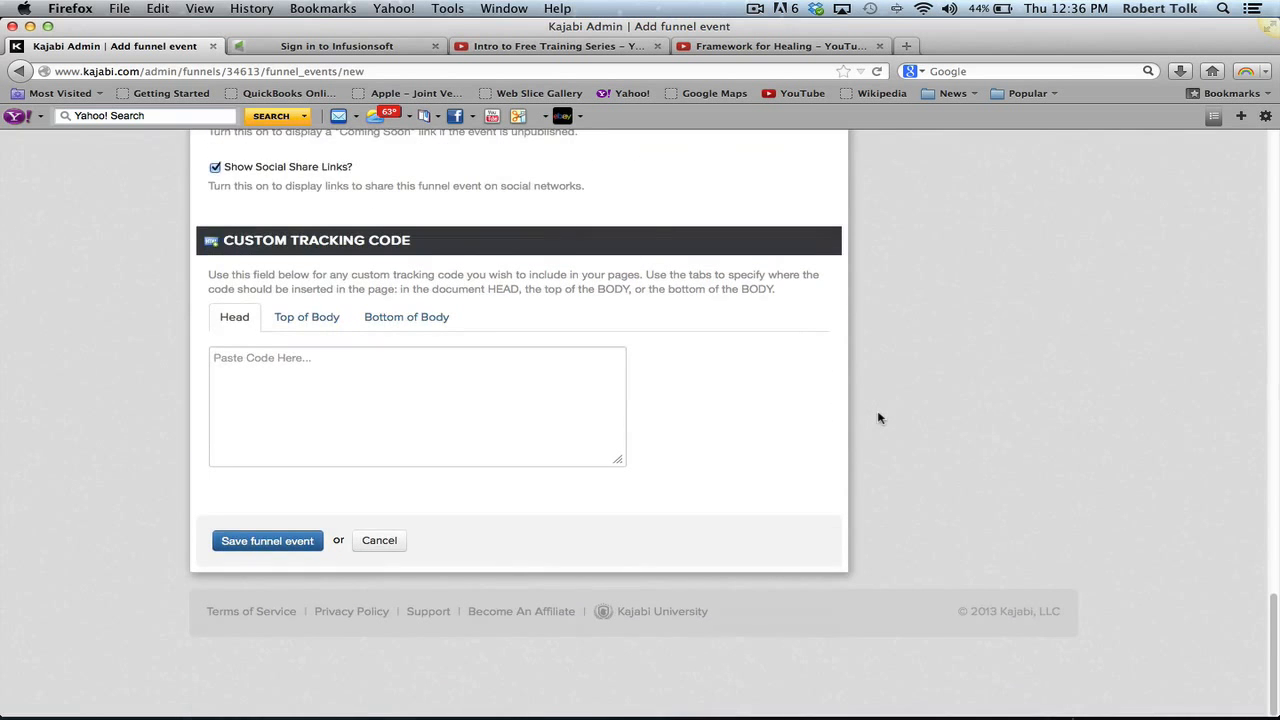
left_click(268, 545)
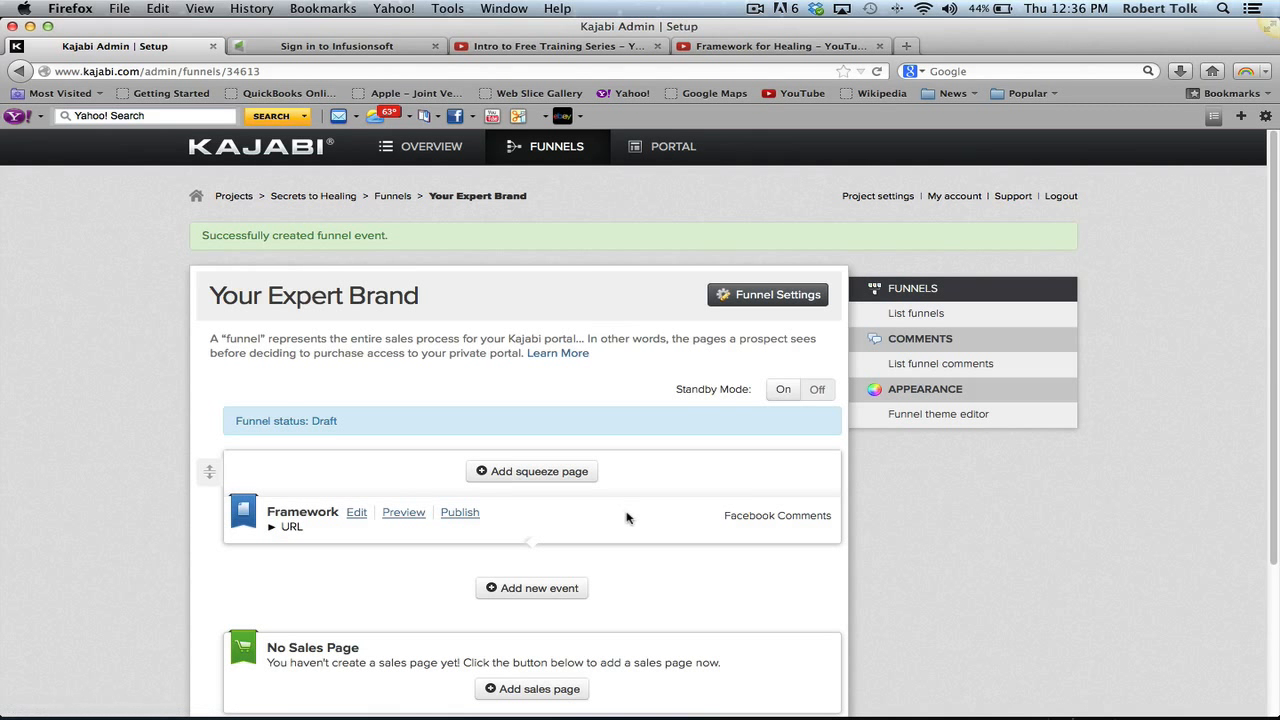
left_click(561, 474)
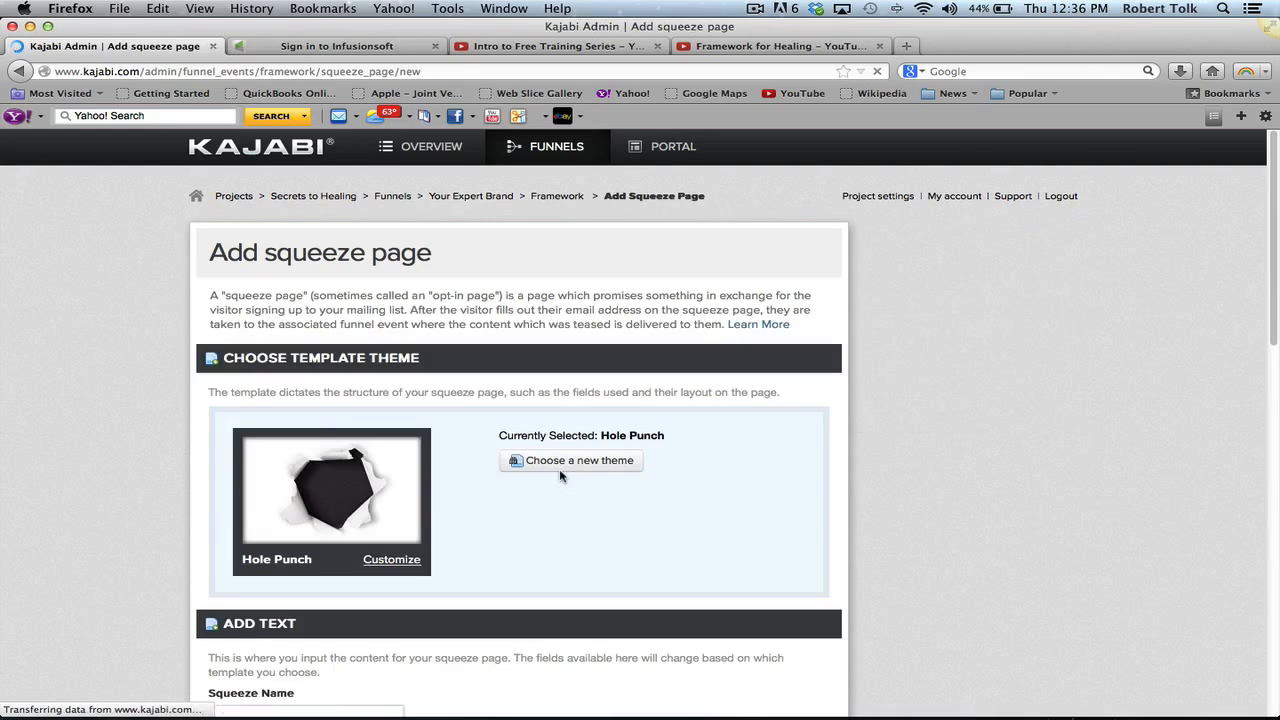
- Choose the red-arrow Standard template for the new squeeze page
left_click(586, 468)
left_click(977, 430)
left_click(977, 430)
left_click(977, 430)
left_click(977, 430)
left_click(977, 430)
left_click(977, 430)
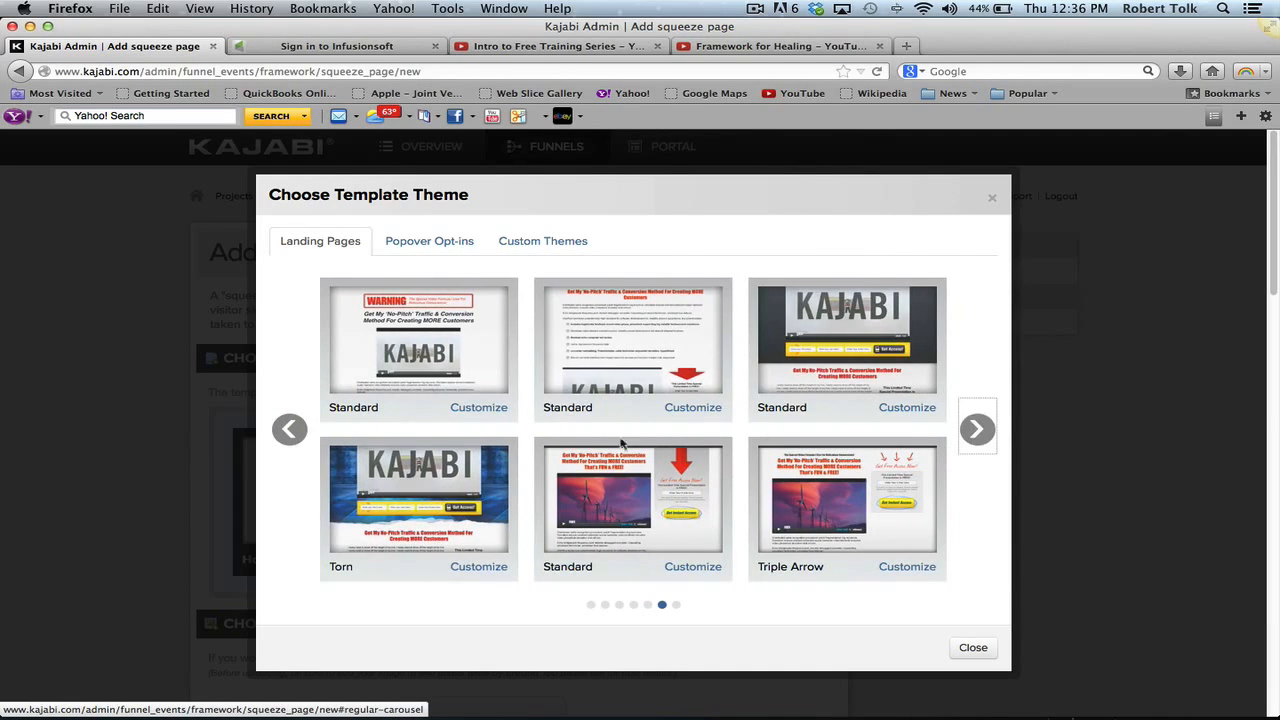
left_click(632, 498)
scroll(871, 479, "down", 10)
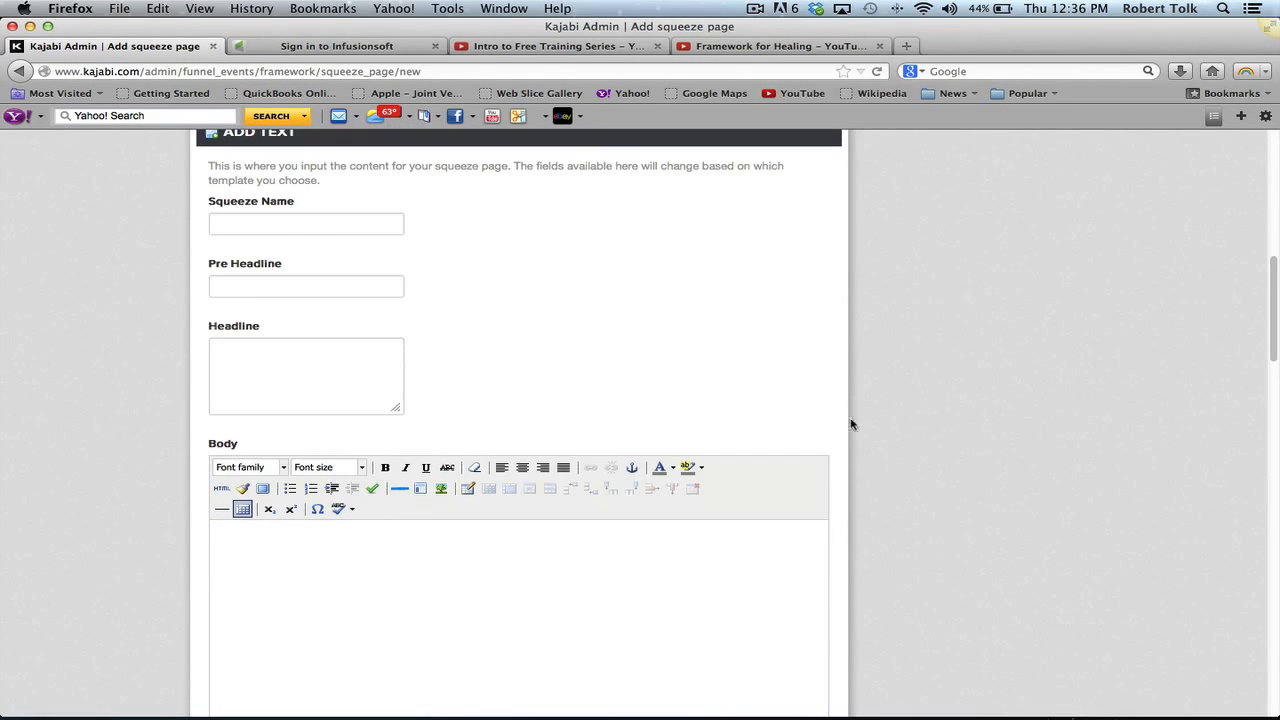
left_click(291, 223)
- Name the squeeze page 'Framework Optin' from the autocomplete suggestion
type("Fra")
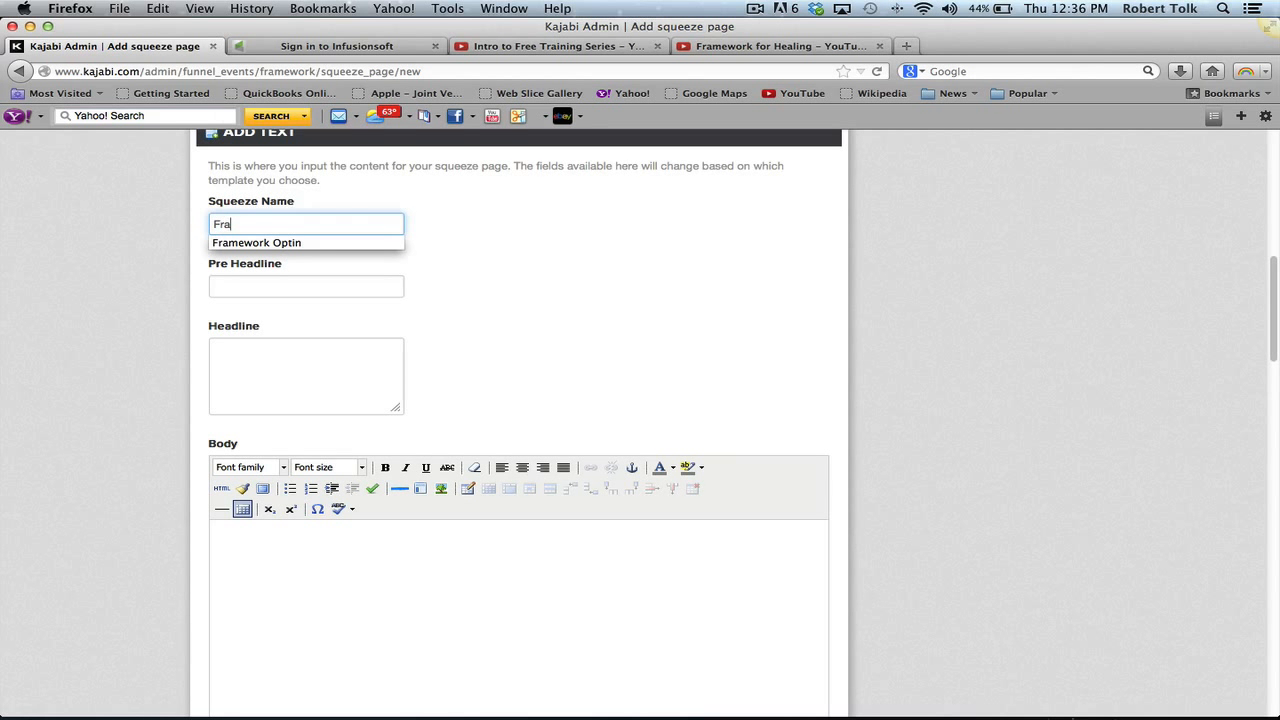
key("Down")
key("Return")
key("Tab")
key("Tab")
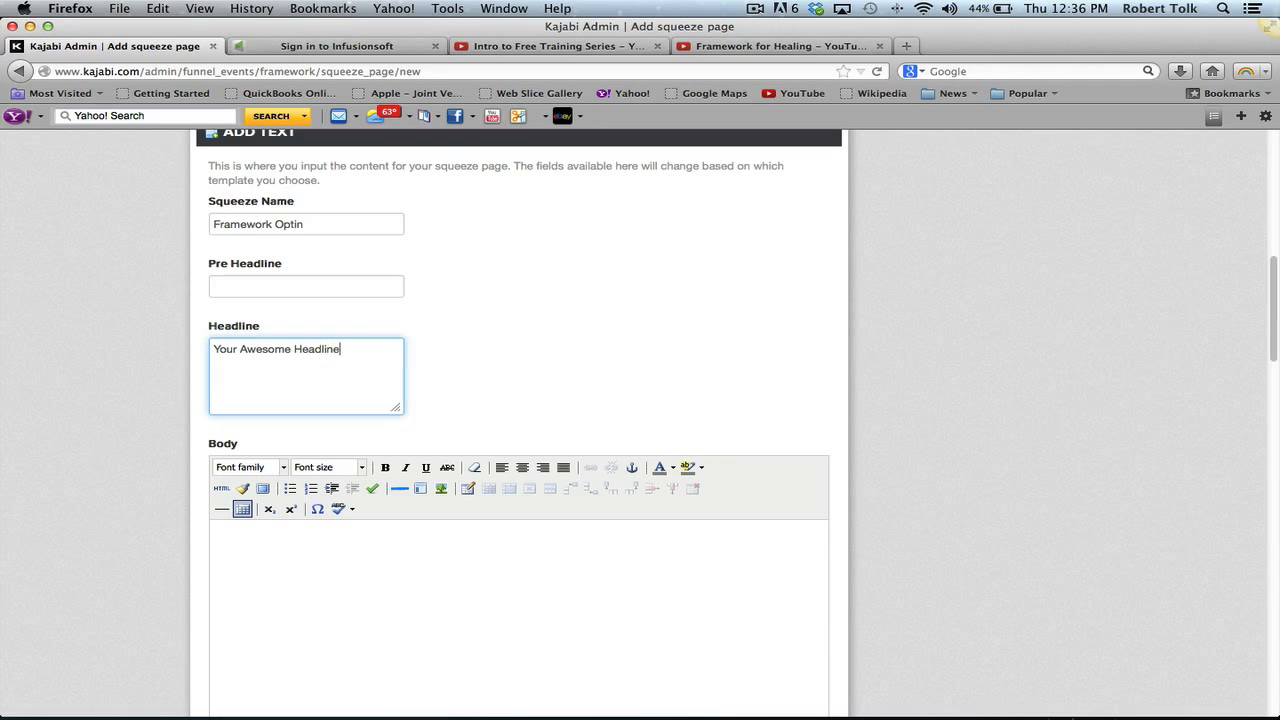
key("Tab")
- Write the body line 'this might as well be in Latin' and collect visitors' names
scroll(979, 347, "down", 5)
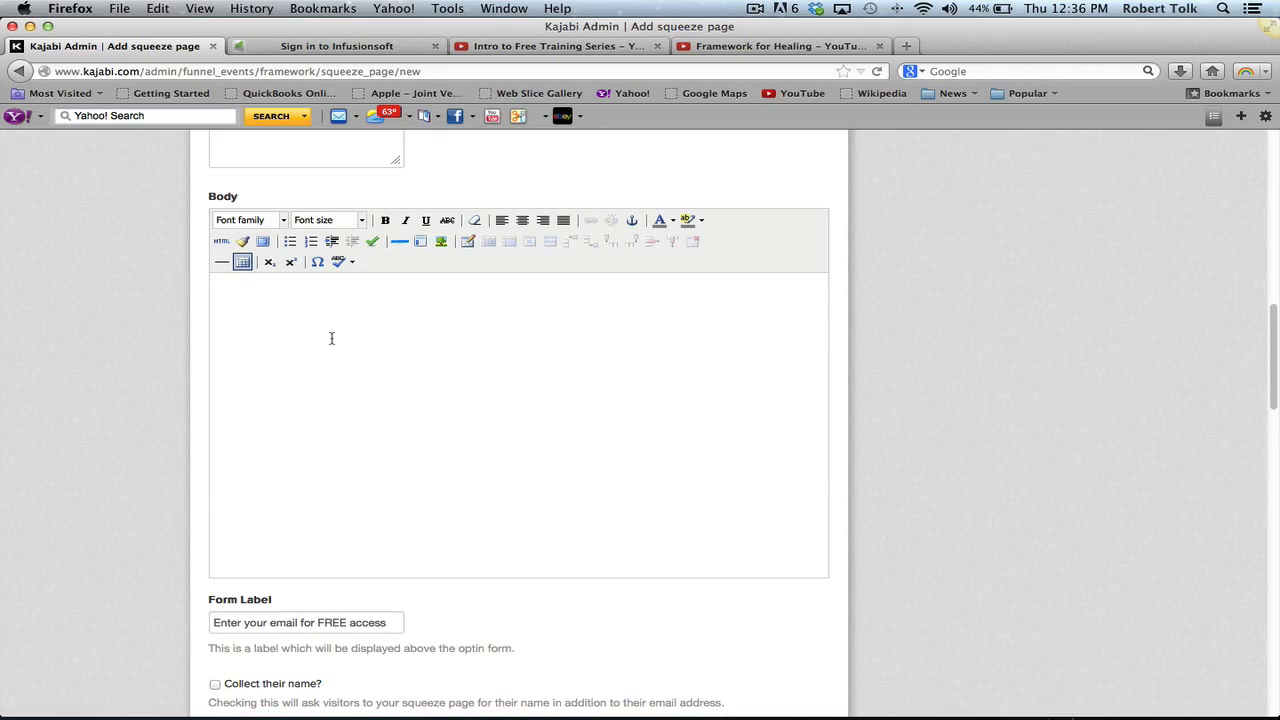
type("this might as well be in Latin")
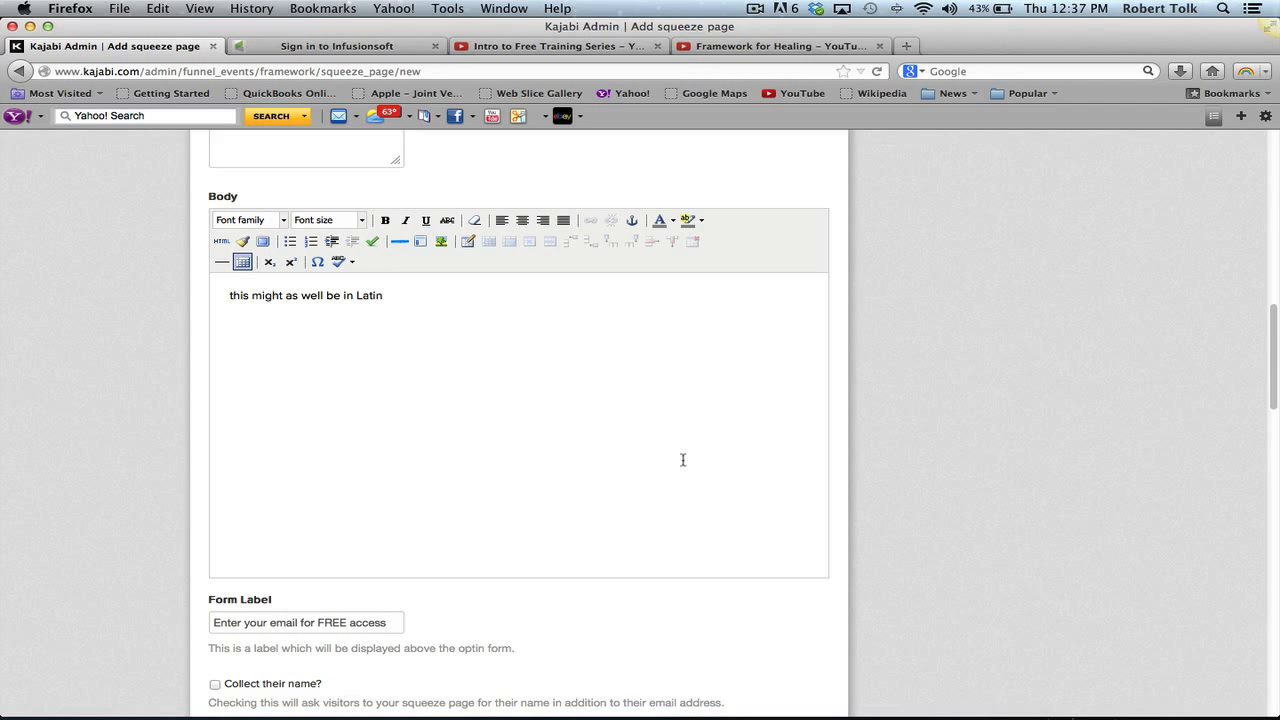
scroll(683, 460, "down", 5)
scroll(683, 462, "up", 3)
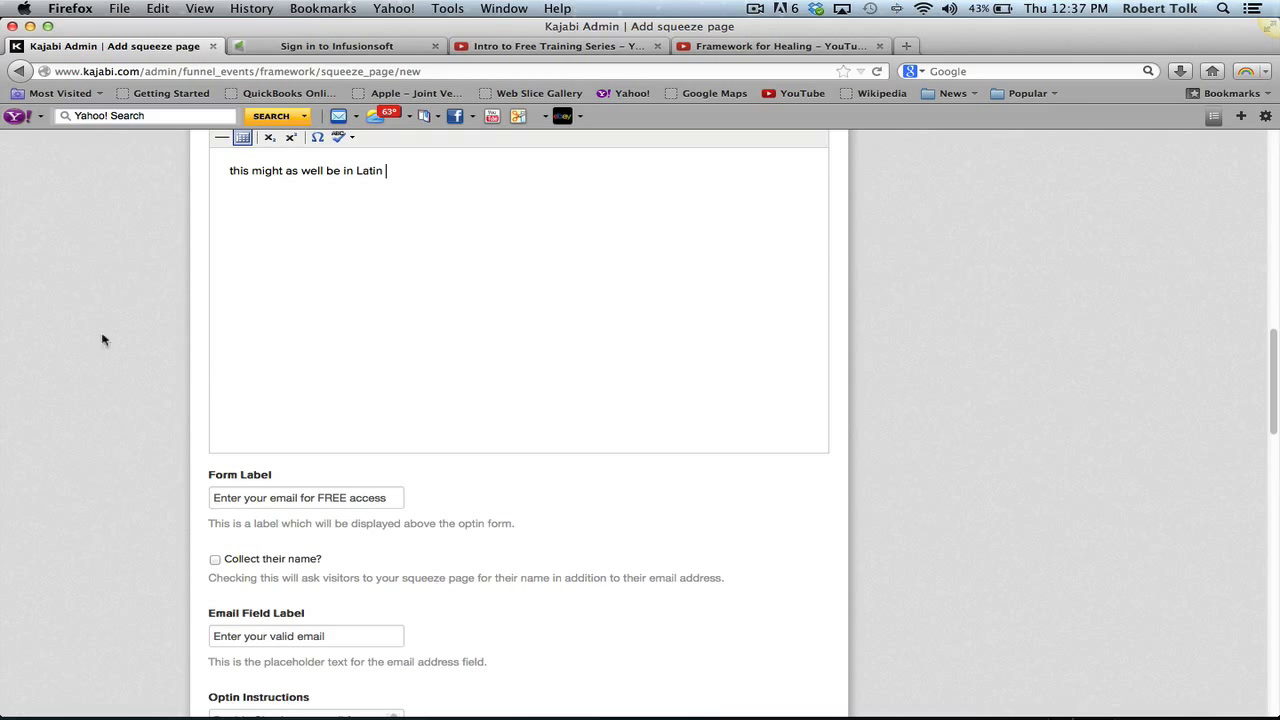
scroll(499, 347, "down", 3)
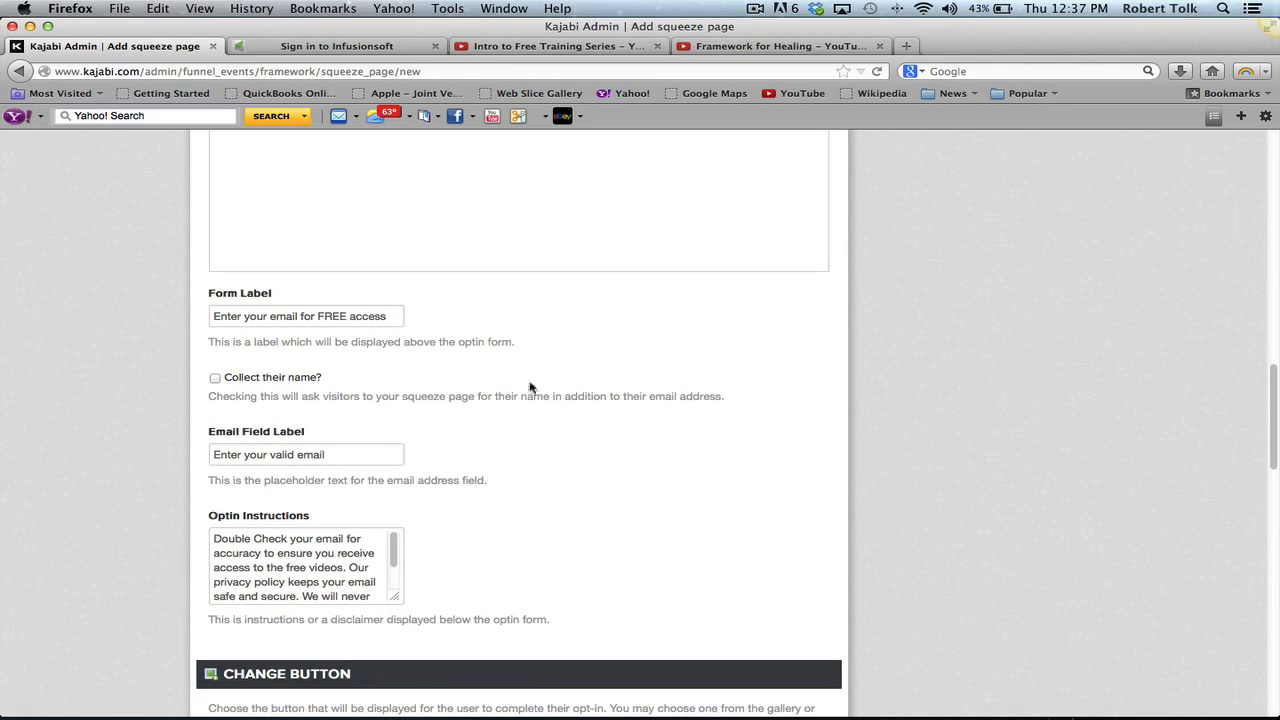
left_click(397, 313)
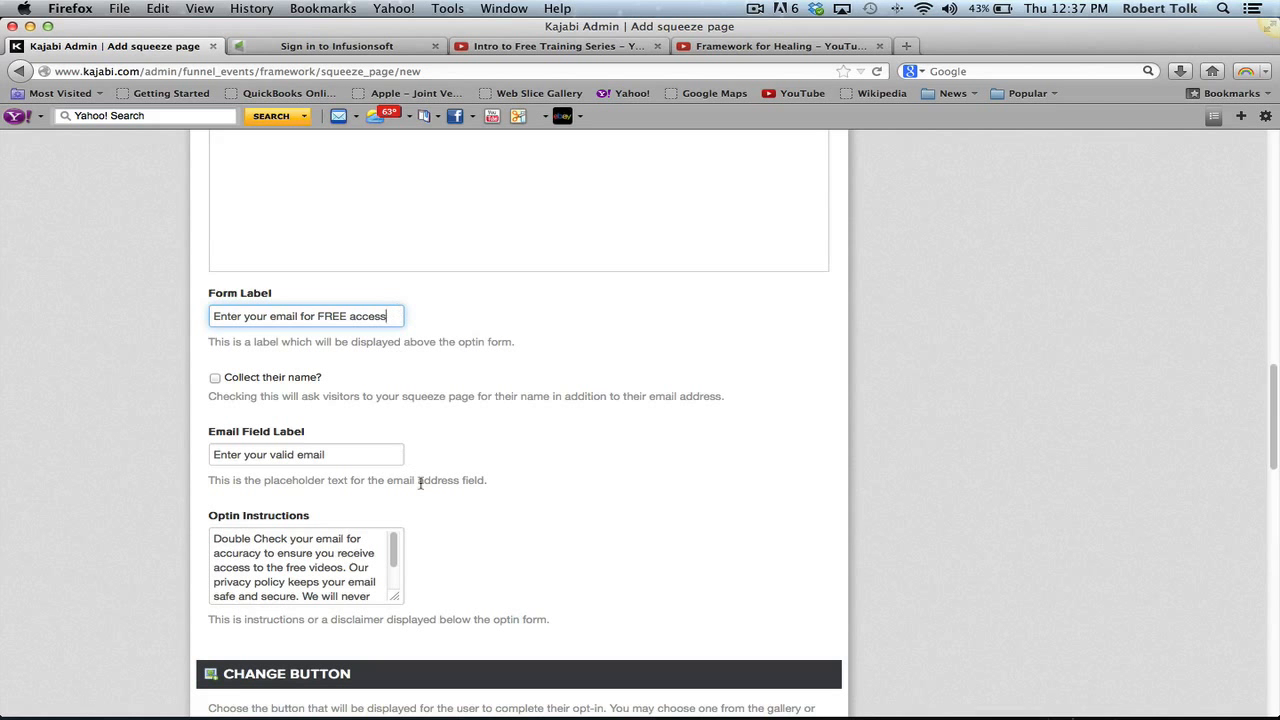
left_click(215, 379)
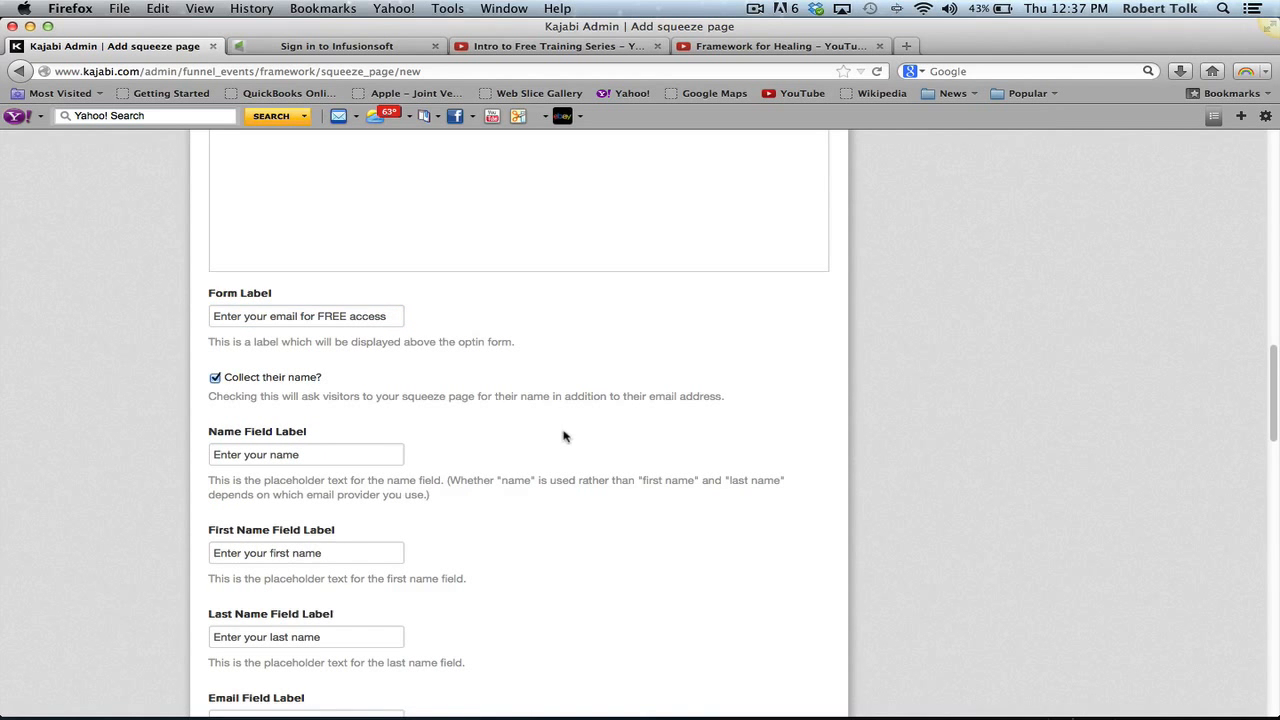
scroll(482, 479, "down", 15)
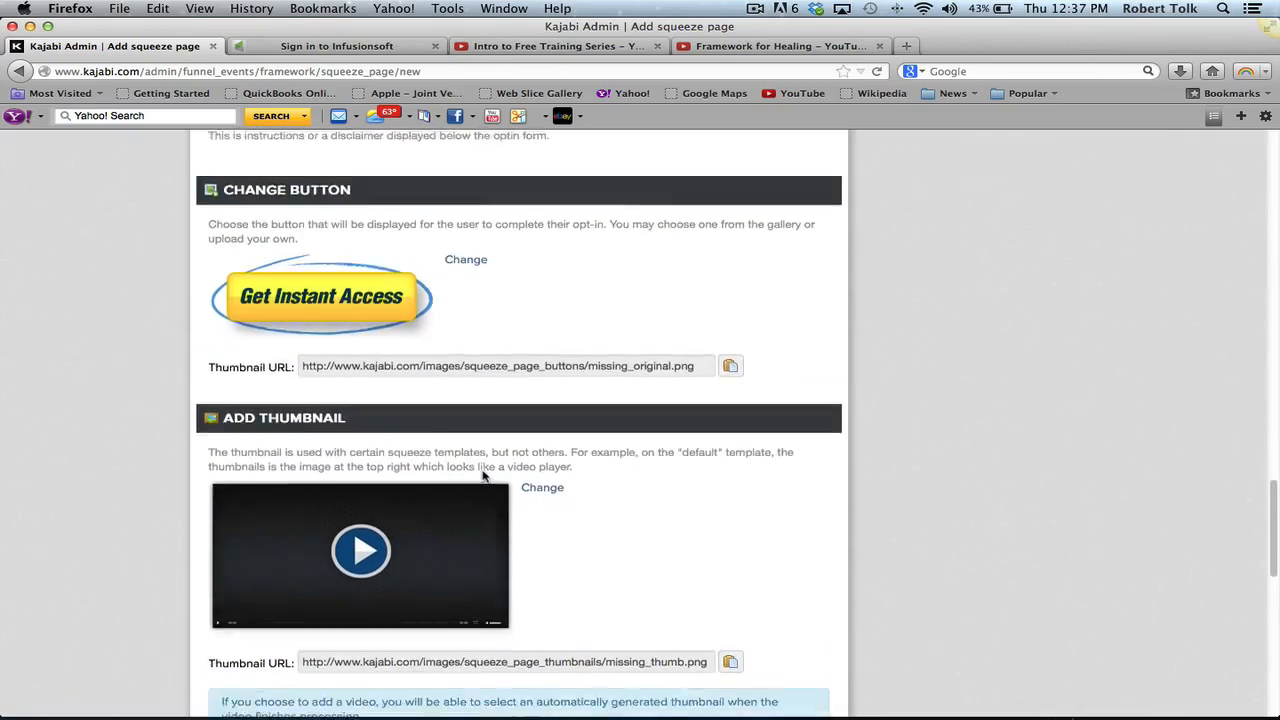
- Paste the Intro to Free Training Series embed code and save the Framework Optin squeeze page
left_click(464, 140)
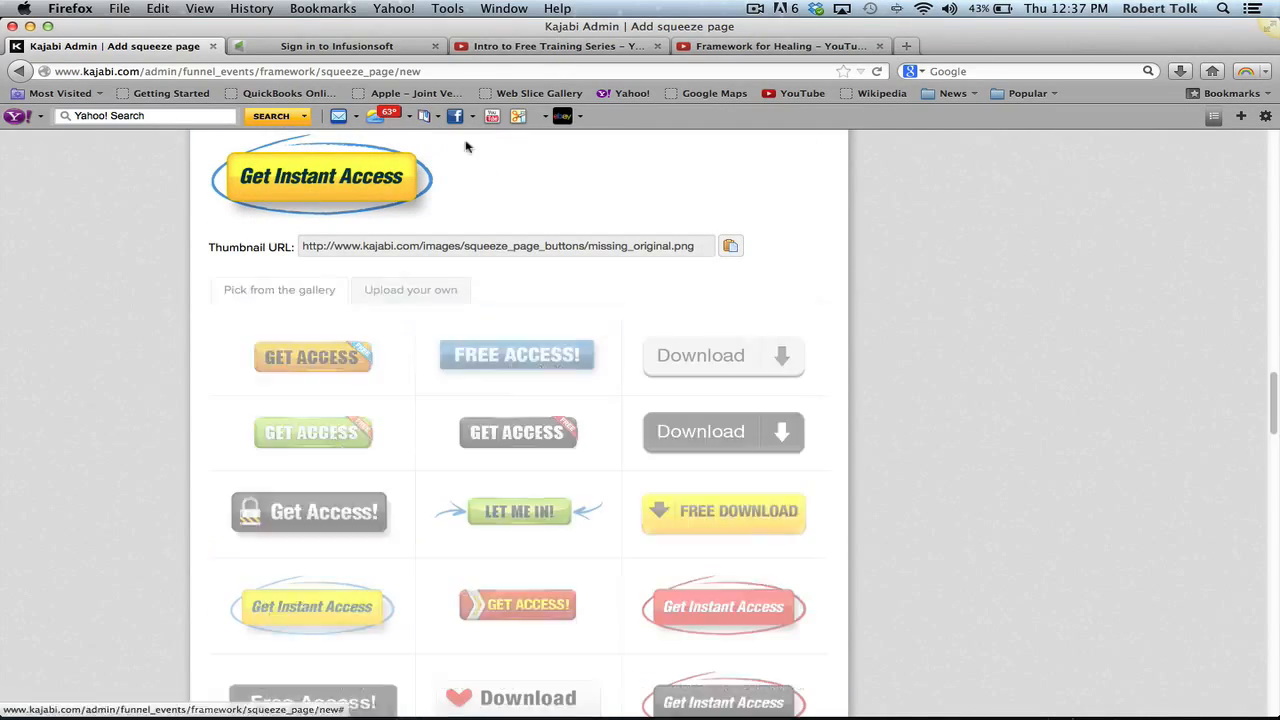
scroll(862, 460, "down", 20)
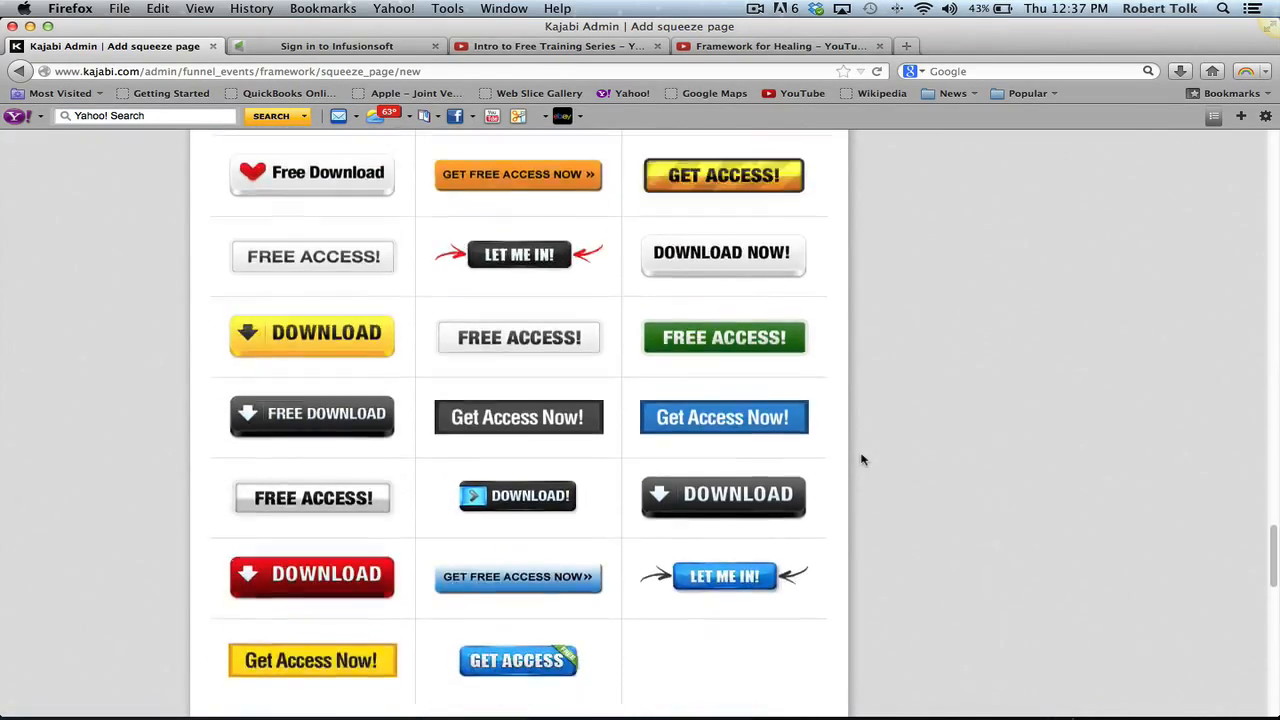
scroll(862, 460, "up", 5)
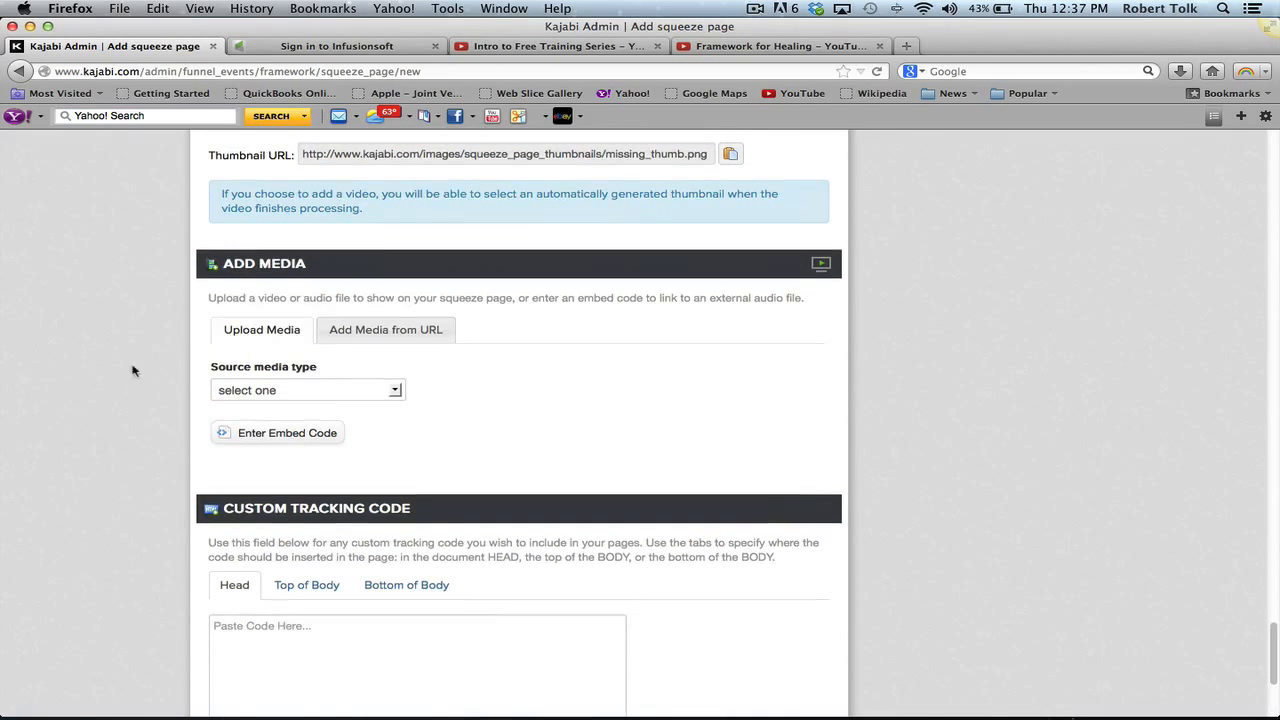
left_click(255, 434)
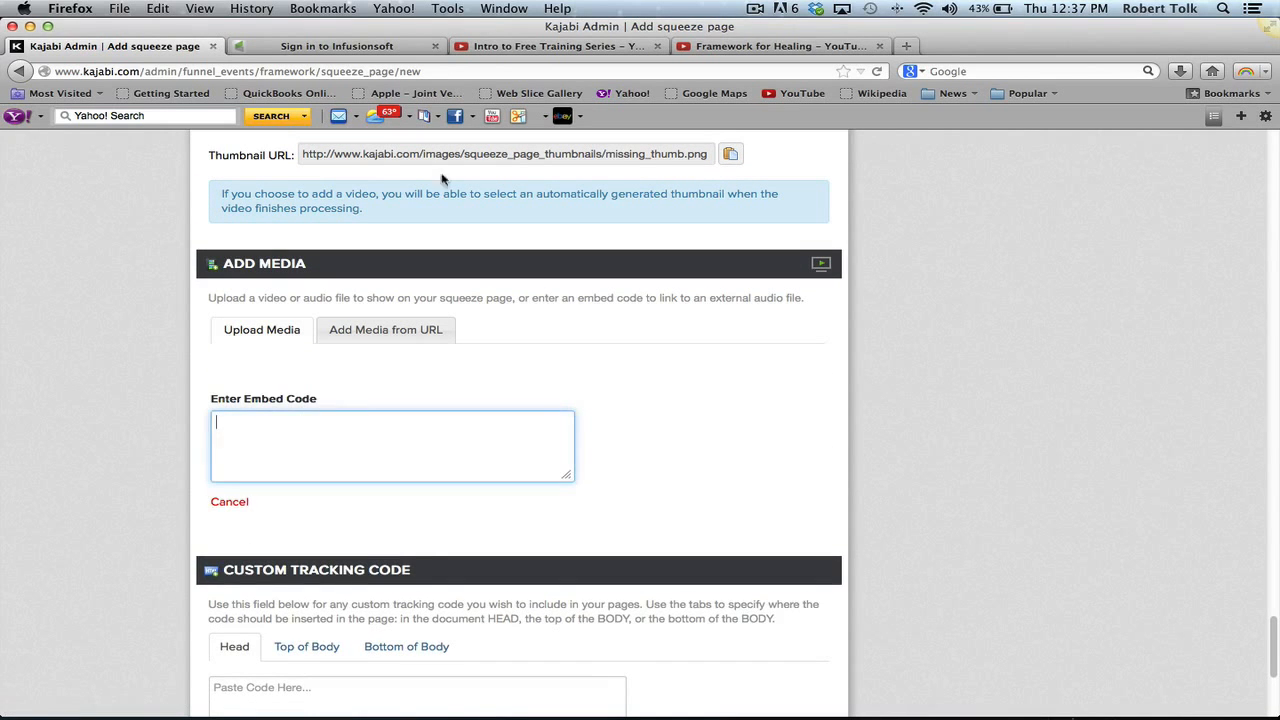
left_click(588, 50)
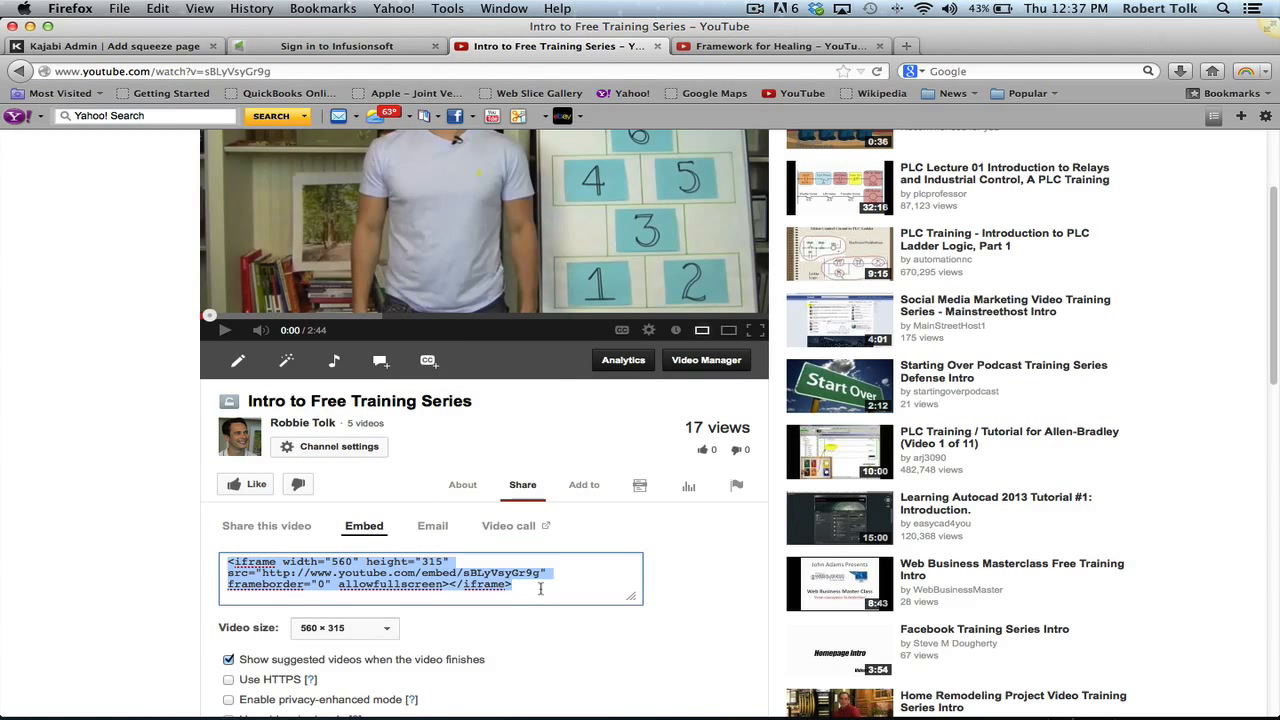
left_click(118, 46)
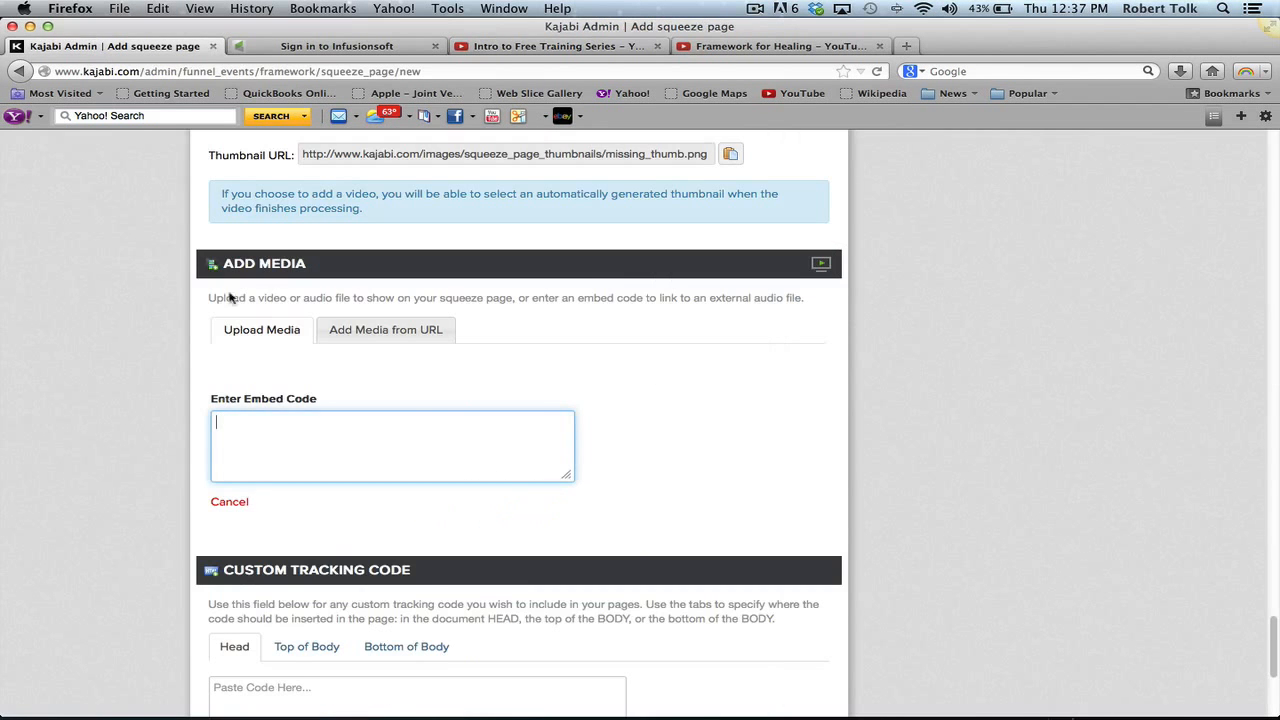
type("<iframe width=\"560\" height=\"315\" src=\"http://www.youtube.com/embed/sBLyVsyGr9g\" frameborder=\"0\" allowfullscreen></iframe>")
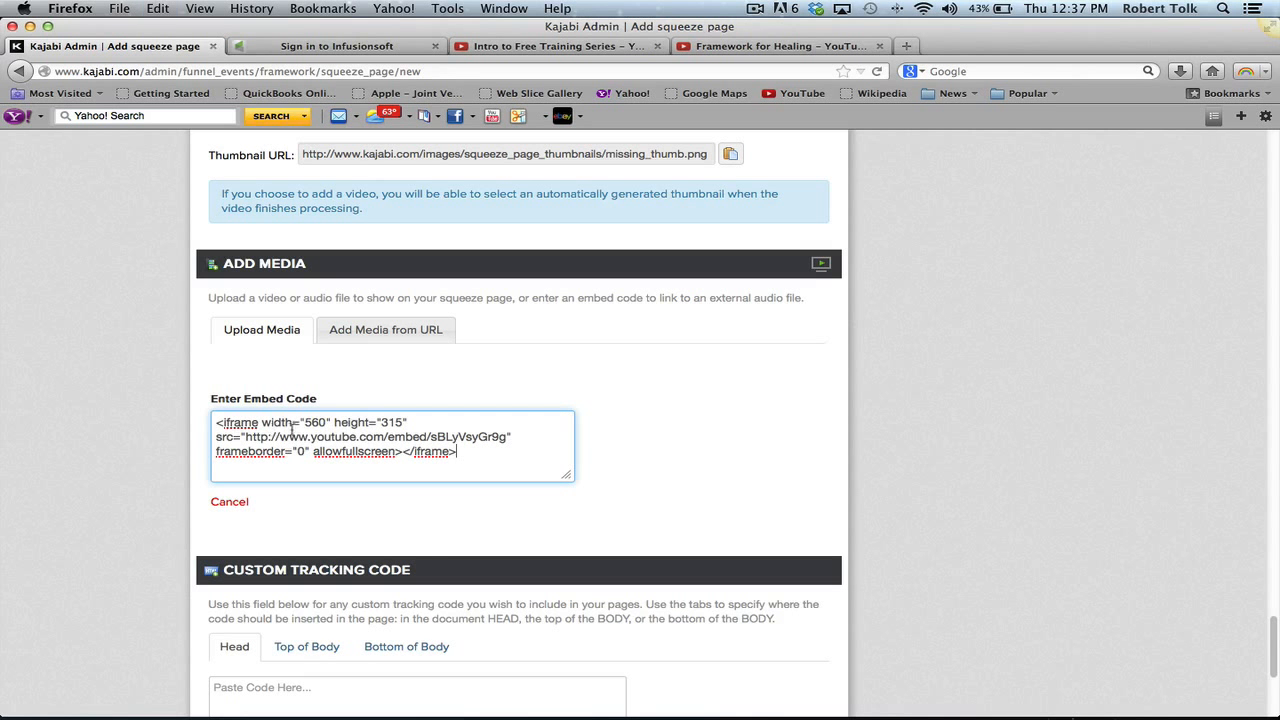
scroll(458, 615, "down", 5)
left_click(283, 543)
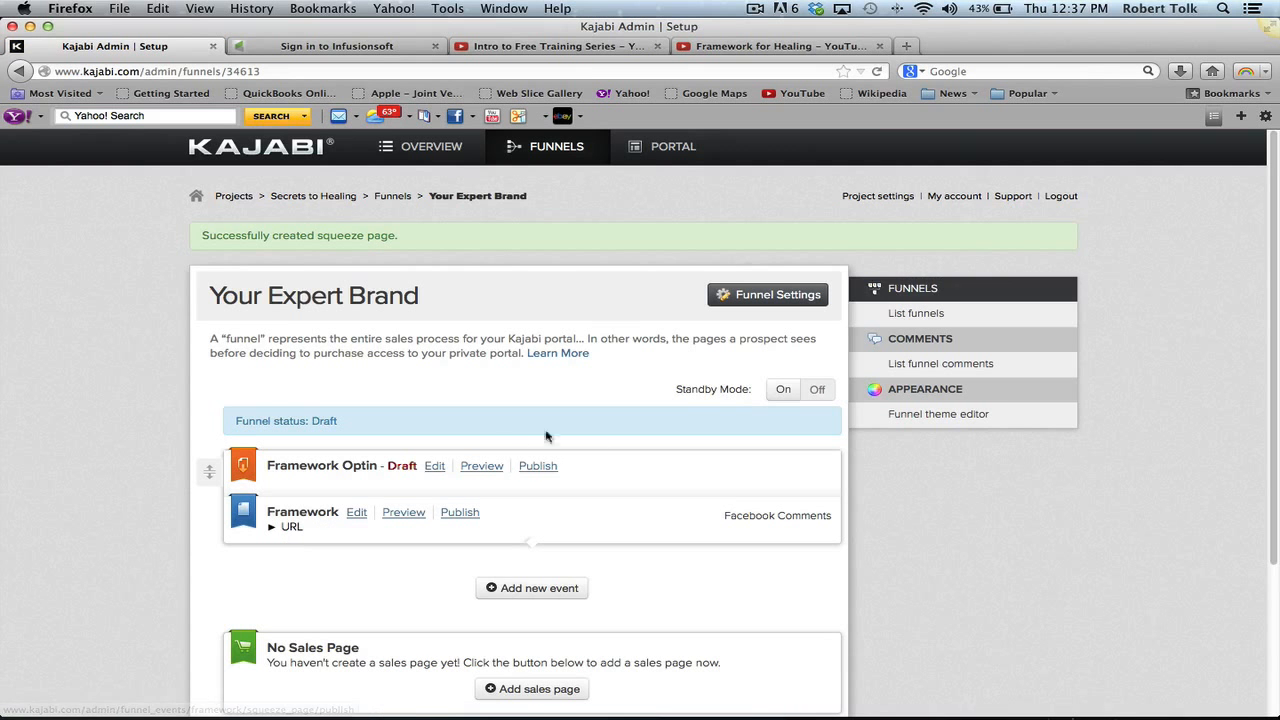
left_click(476, 468)
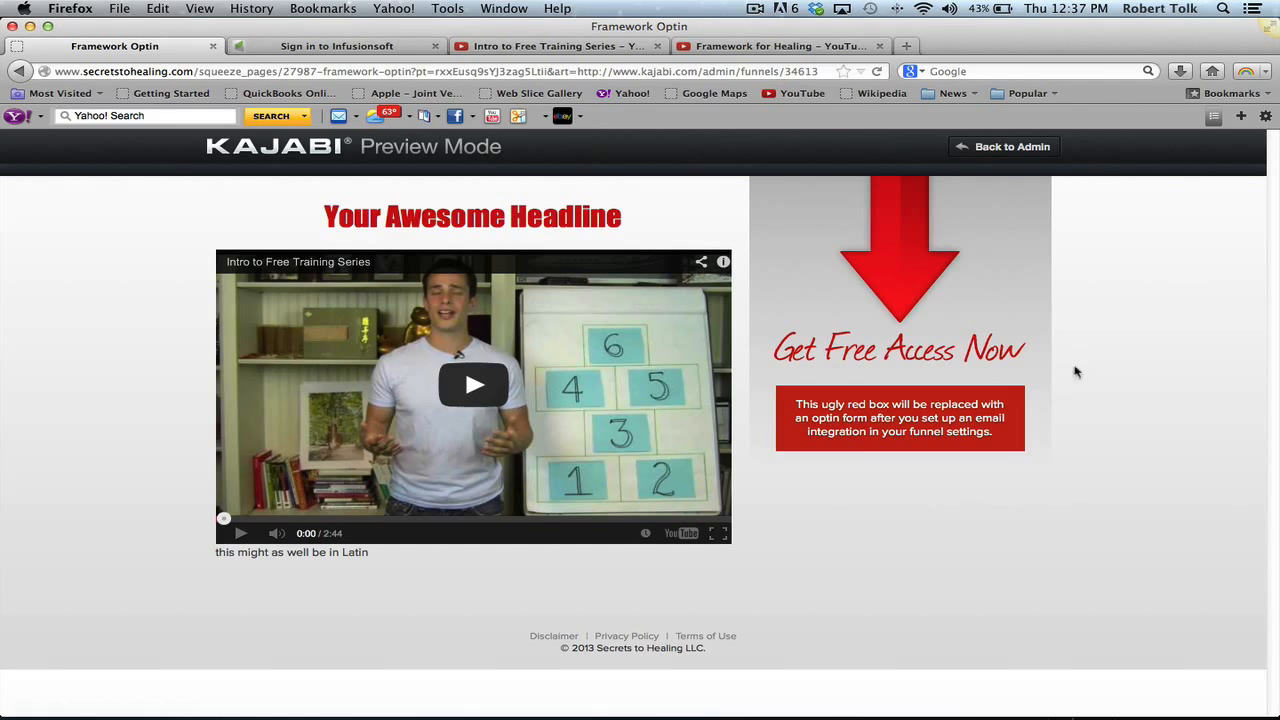
left_click(994, 147)
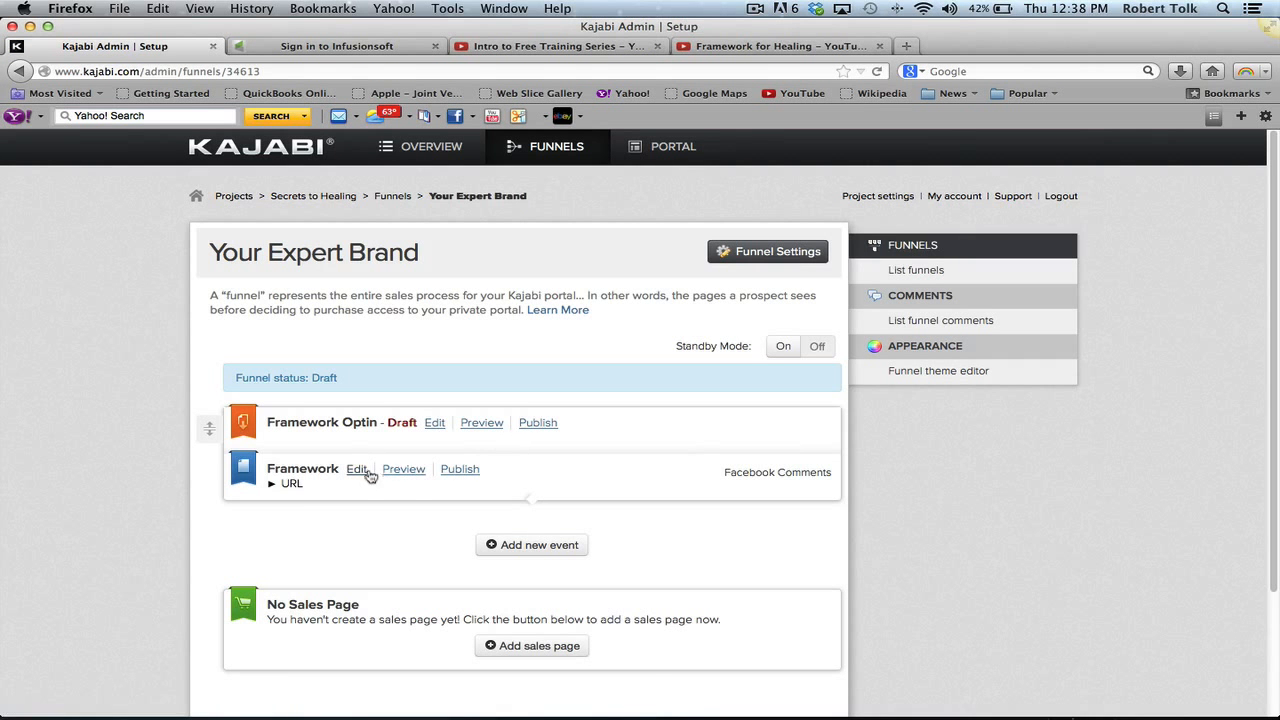
left_click(403, 470)
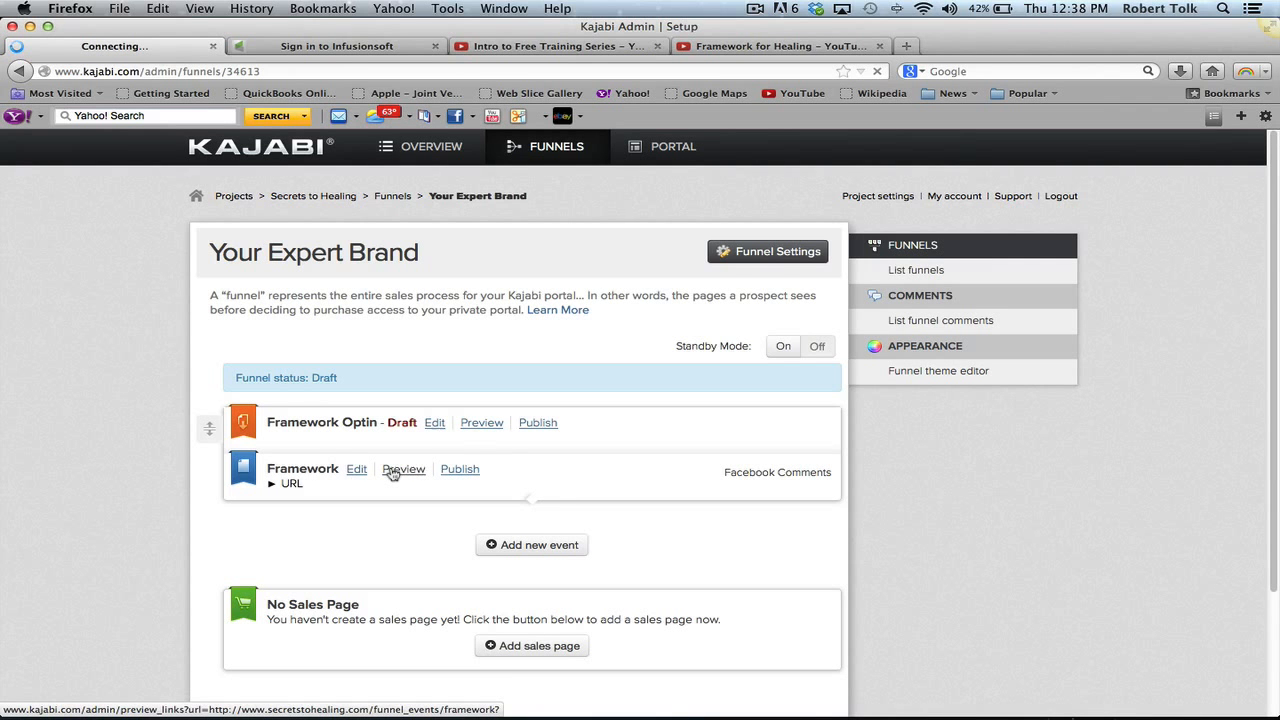
scroll(391, 473, "down", 5)
scroll(391, 473, "up", 4)
scroll(391, 475, "down", 5)
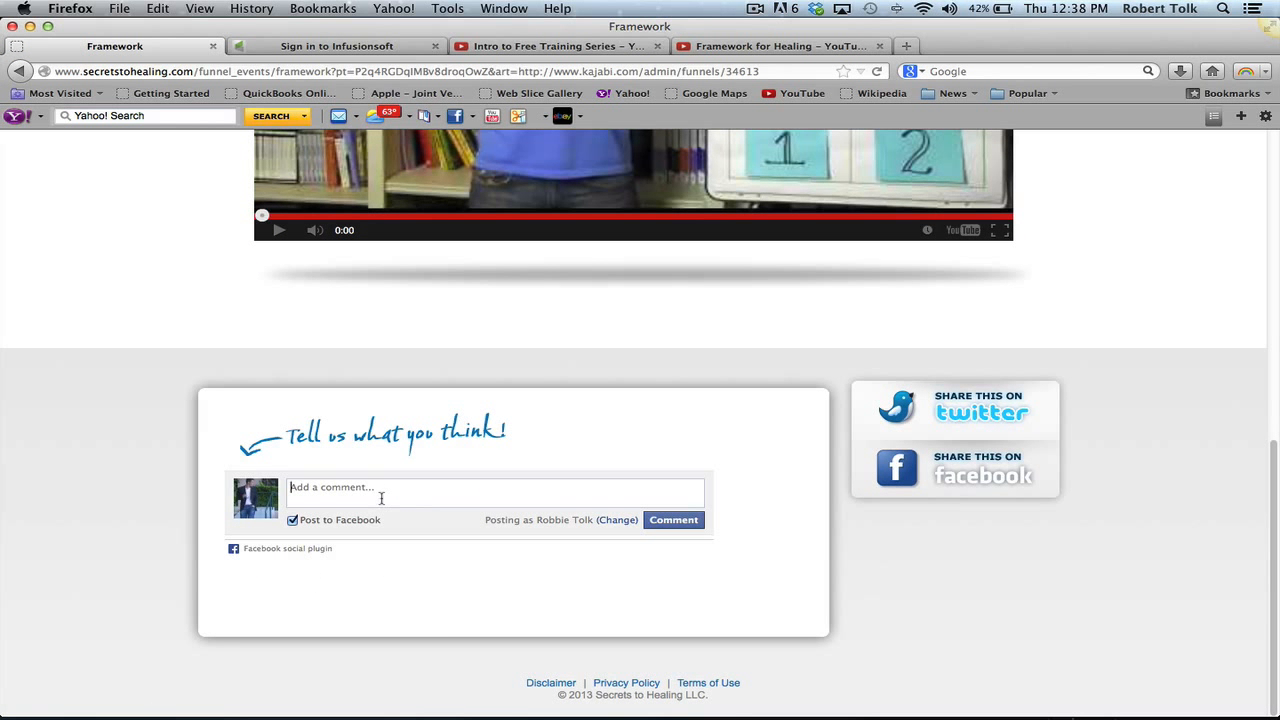
scroll(381, 498, "up", 8)
scroll(382, 505, "down", 2)
scroll(383, 510, "up", 2)
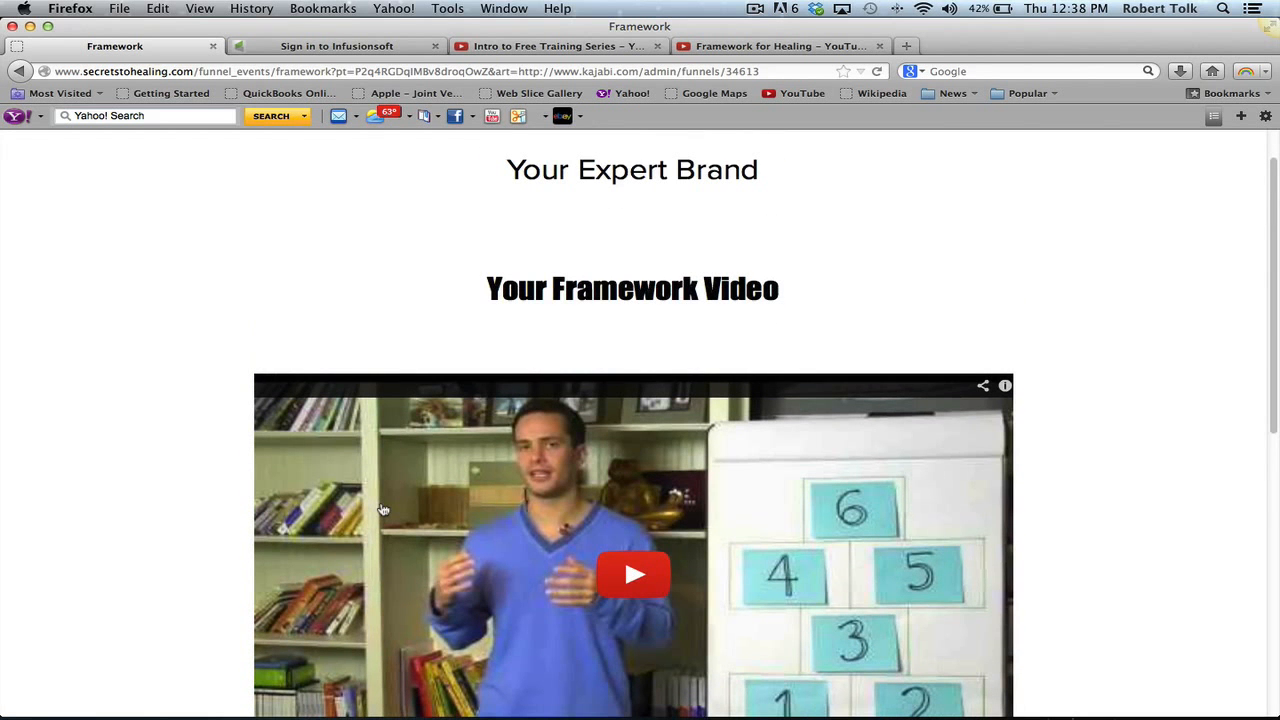
scroll(382, 510, "up", 1)
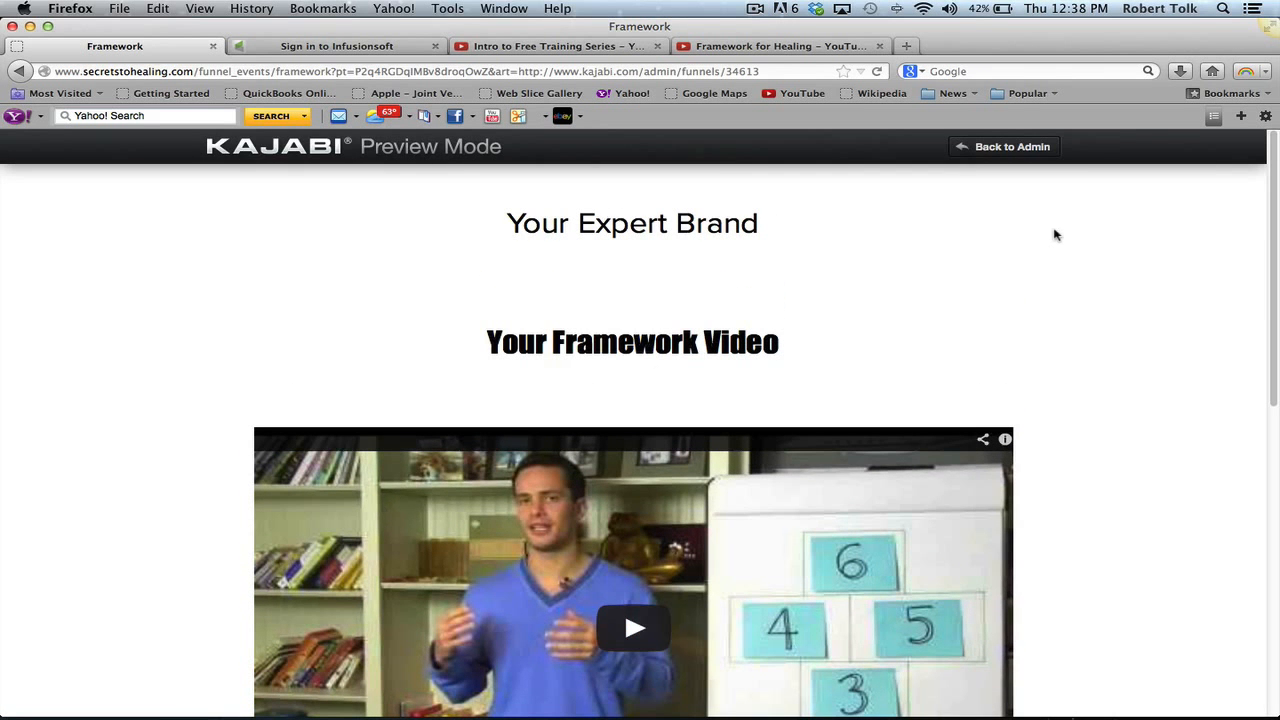
double_click(1010, 157)
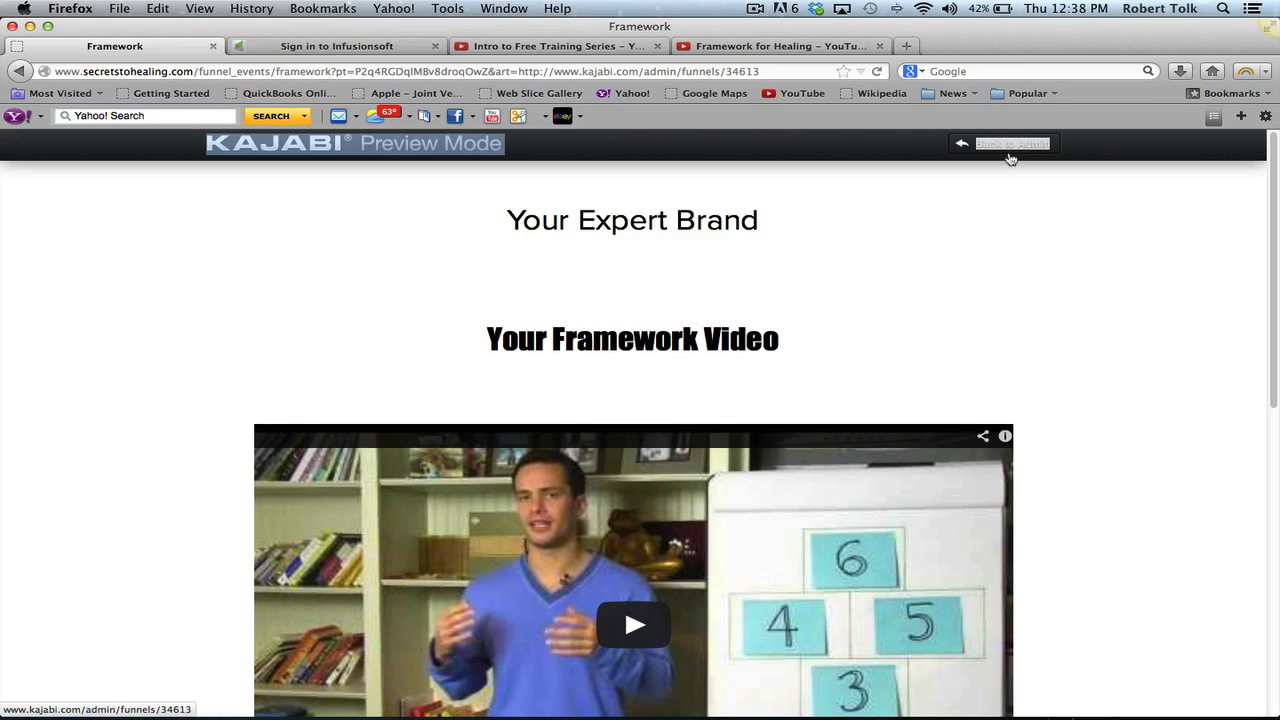
left_click(1010, 157)
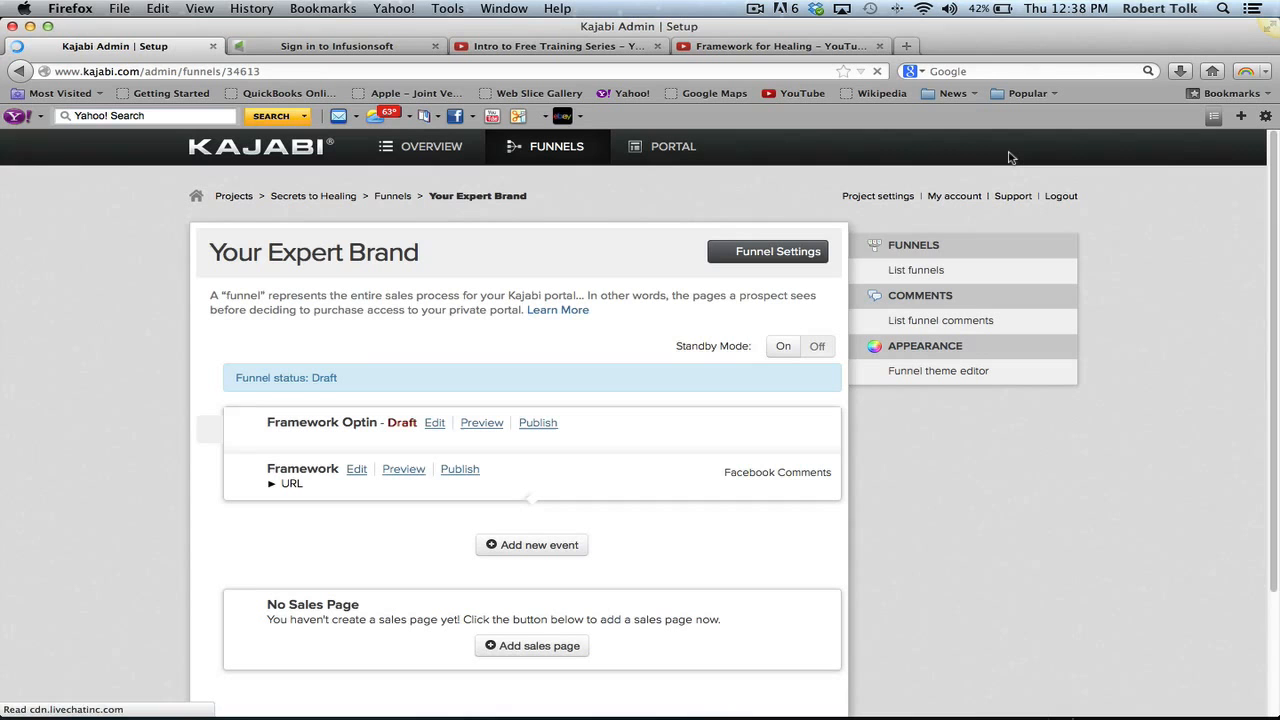
key("super+t")
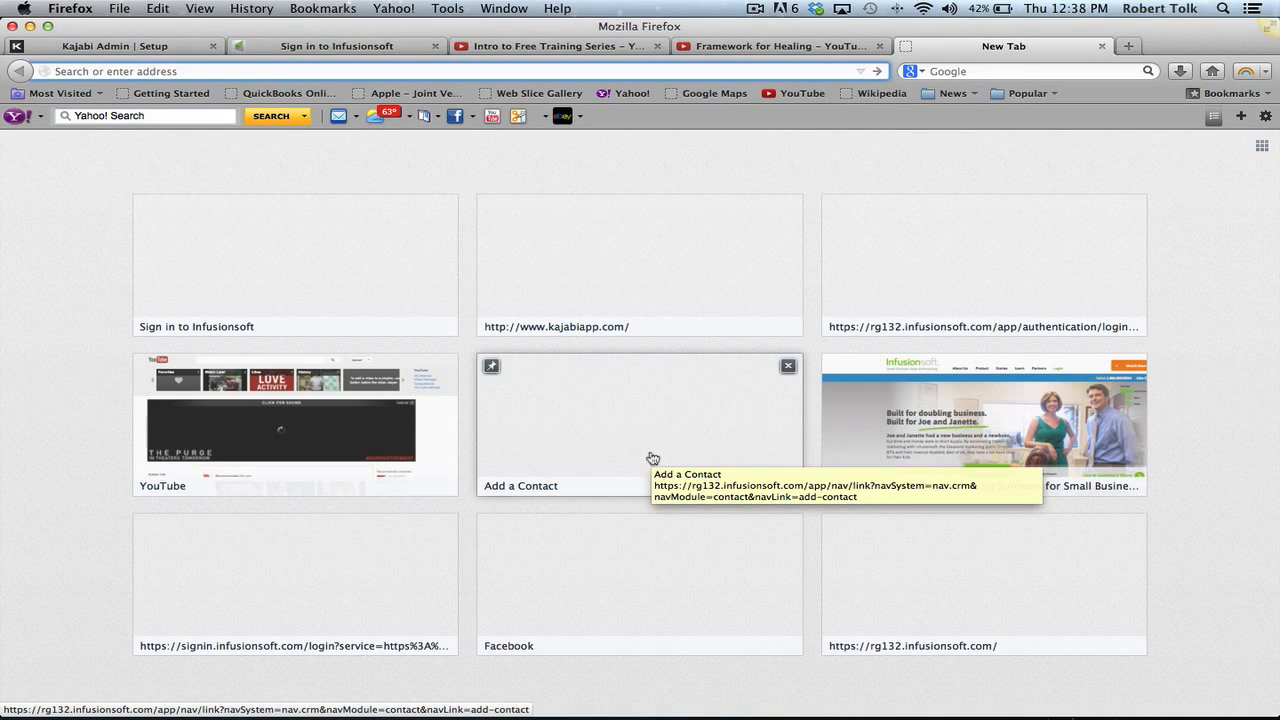
- Load highperformanceacademy.com, correcting the address from highperformance.com
type("ex")
key("BackSpace")
key("BackSpace")
key("BackSpace")
type("highperformanc")
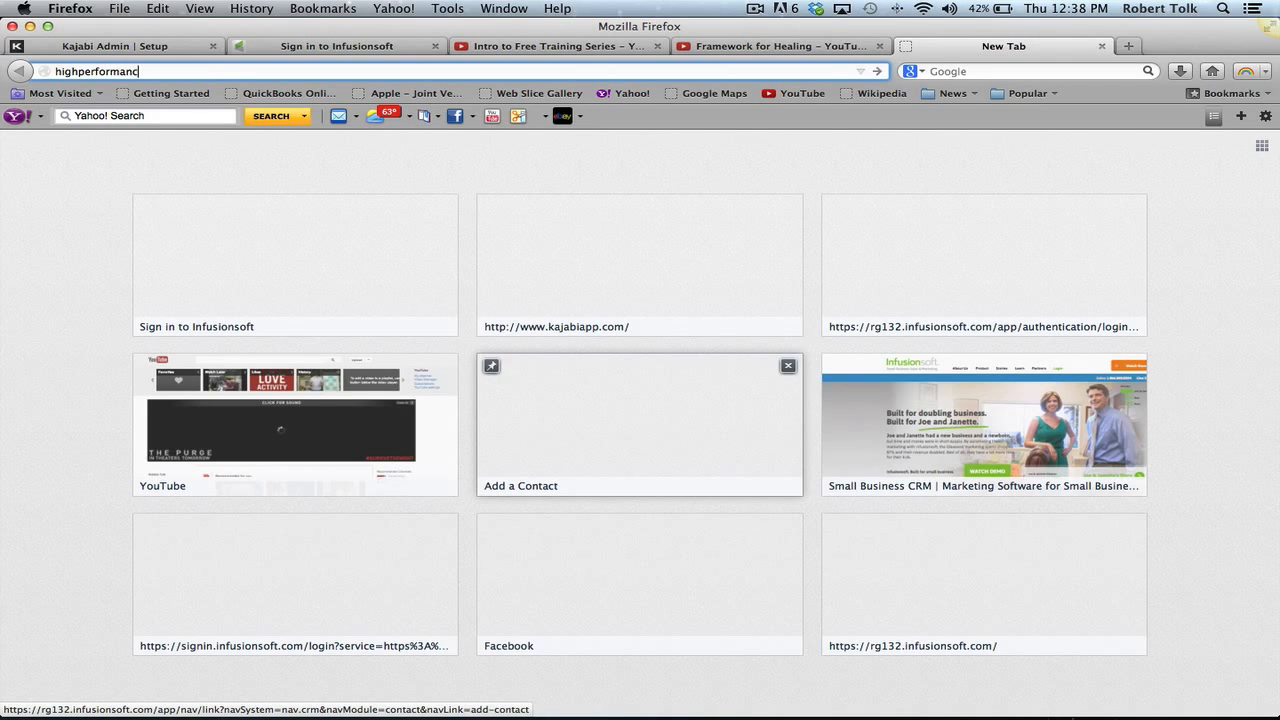
type("e.com")
key("Return")
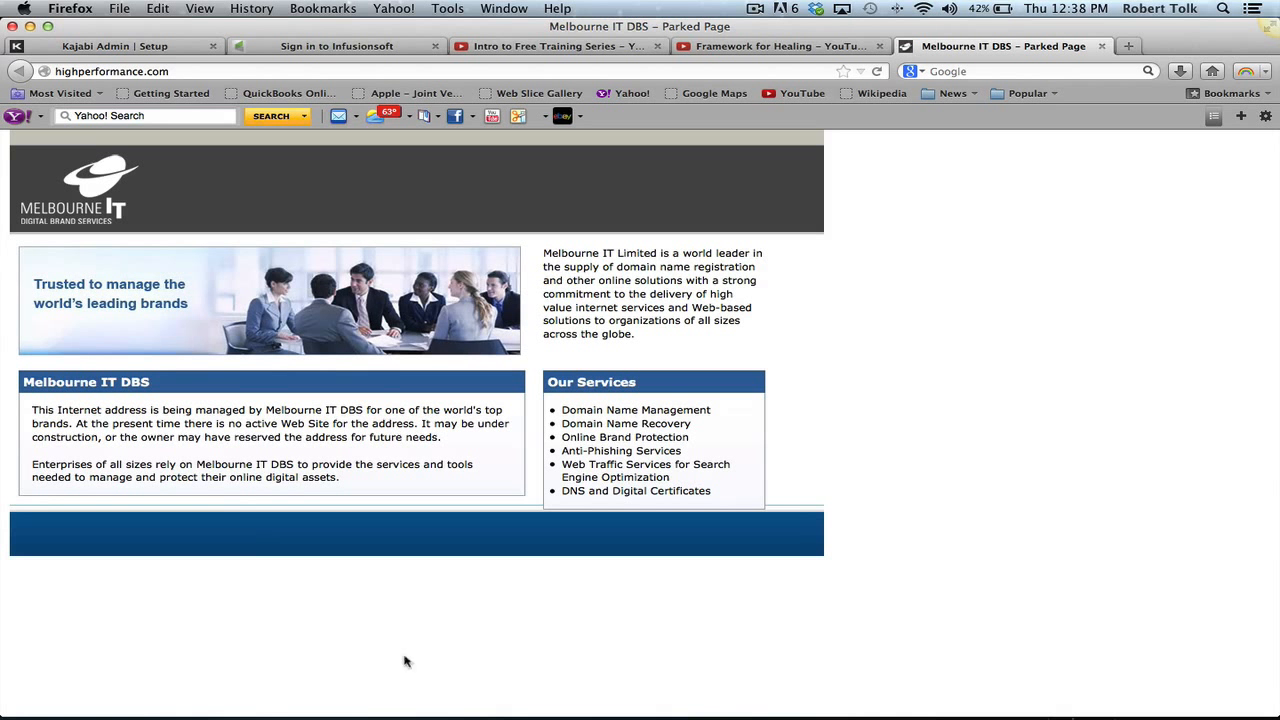
left_click(143, 71)
left_click(144, 71)
type("academy")
key("Return")
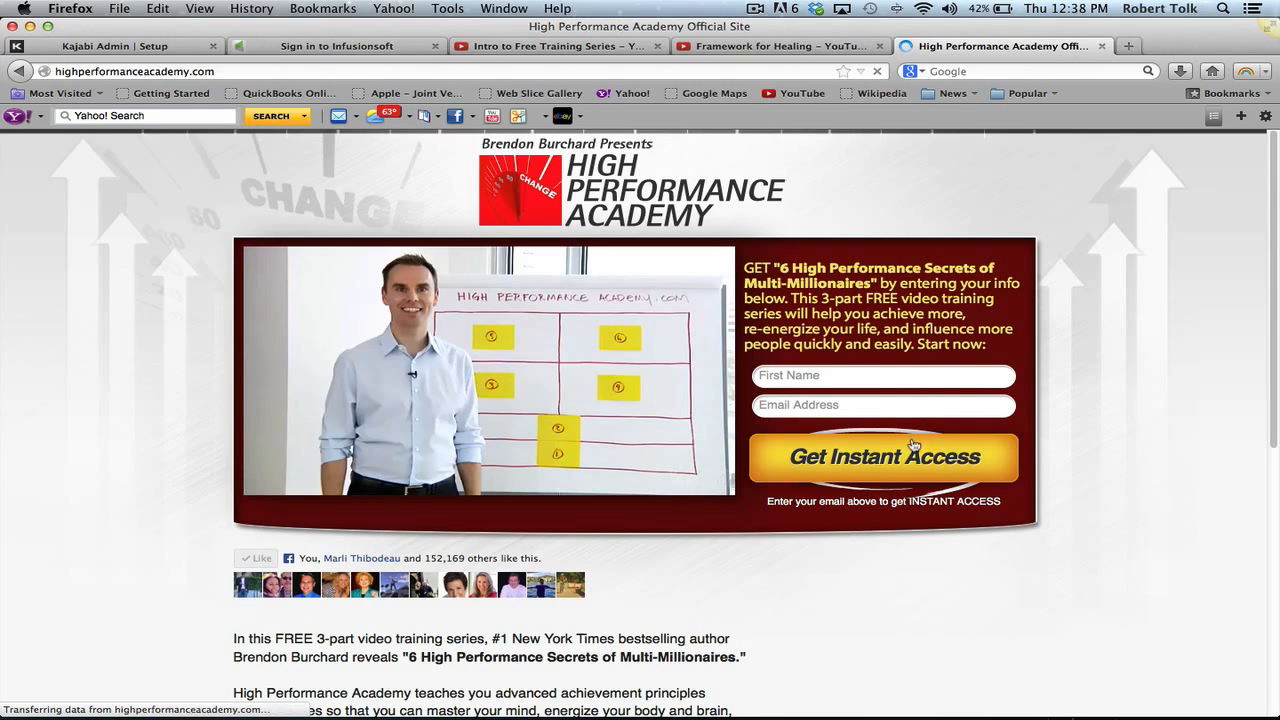
- Skim the High Performance Academy page, then switch to the Infusionsoft sign-in tab
scroll(903, 436, "down", 1)
scroll(592, 476, "down", 5)
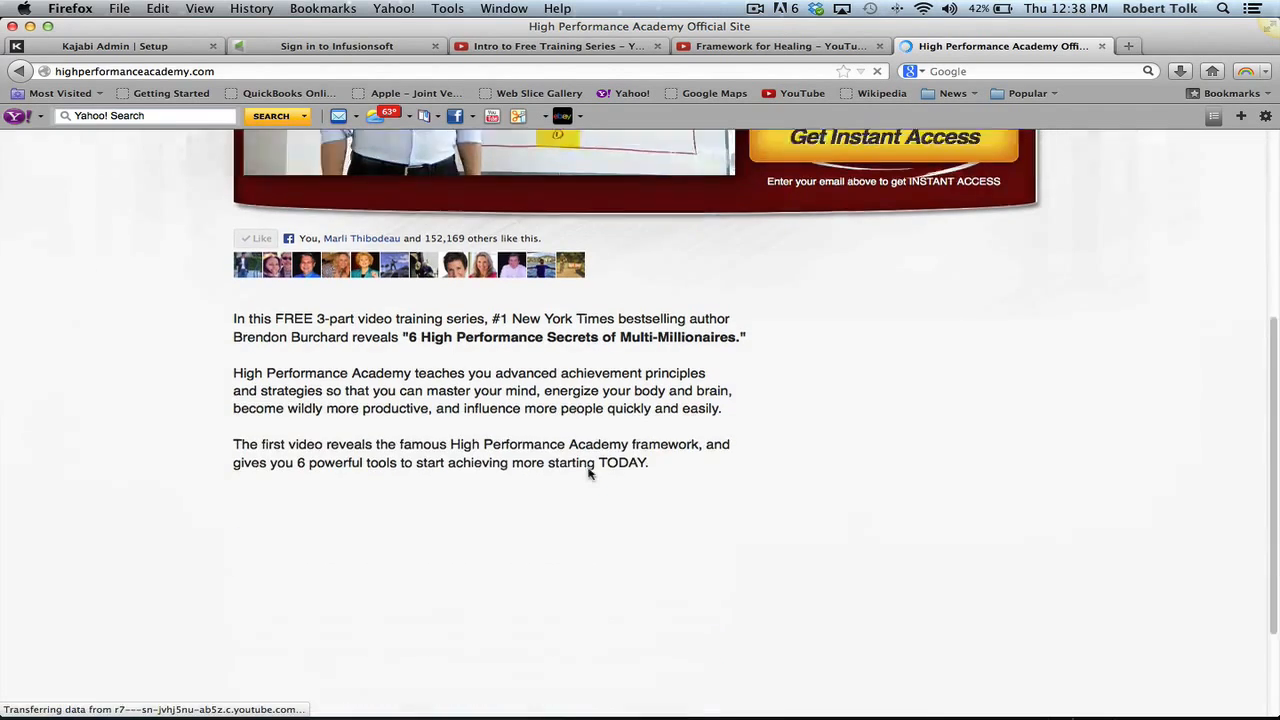
scroll(546, 510, "up", 6)
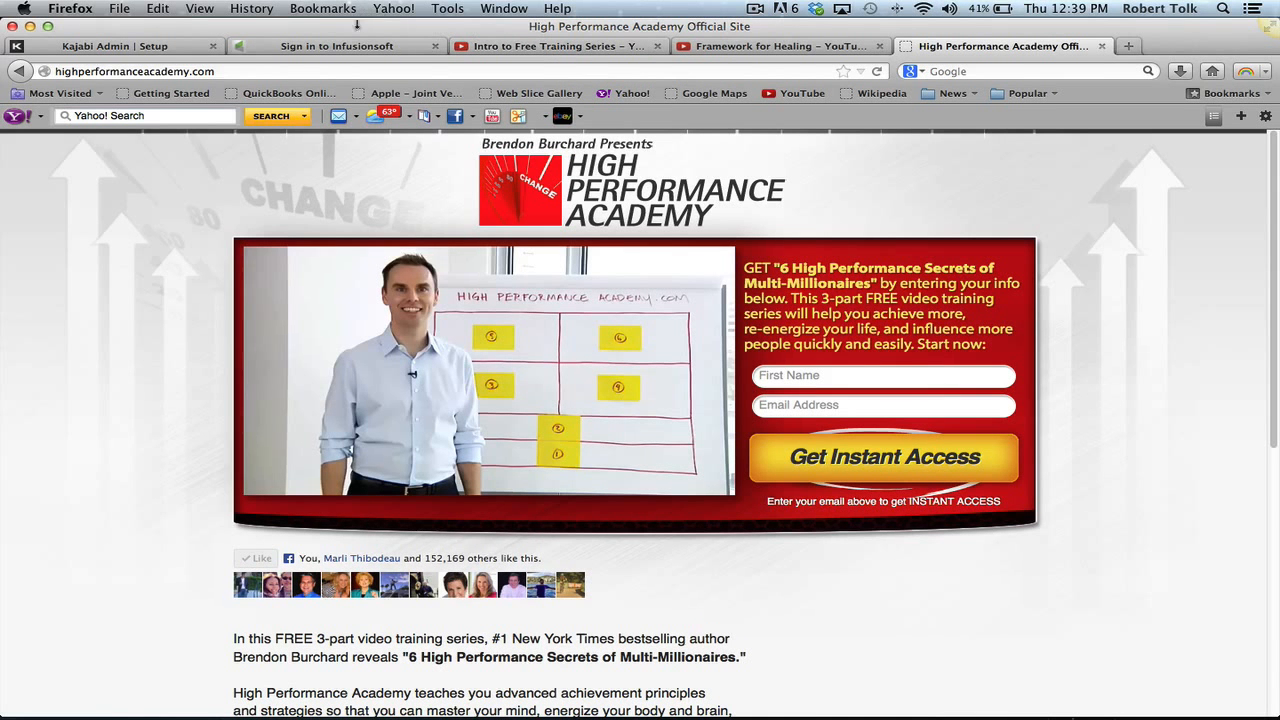
left_click(365, 50)
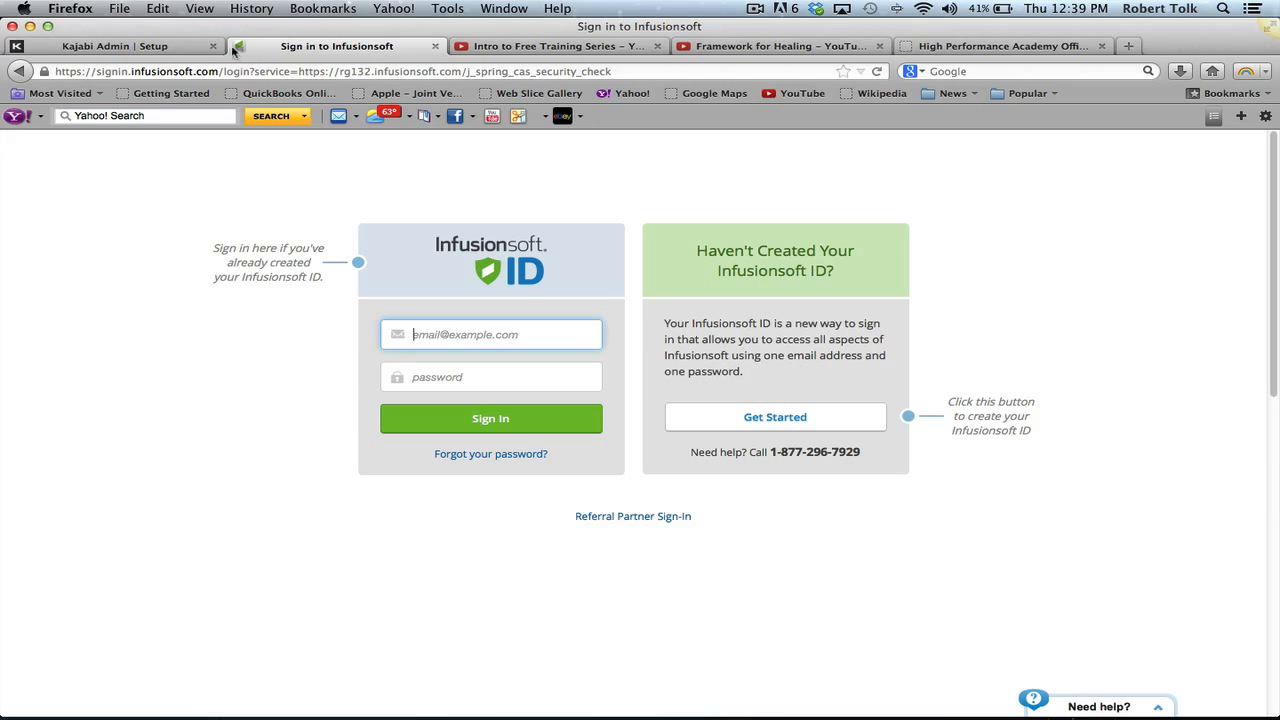
- From the Framework page preview, return to the Your Expert Brand funnel admin page
left_click(166, 48)
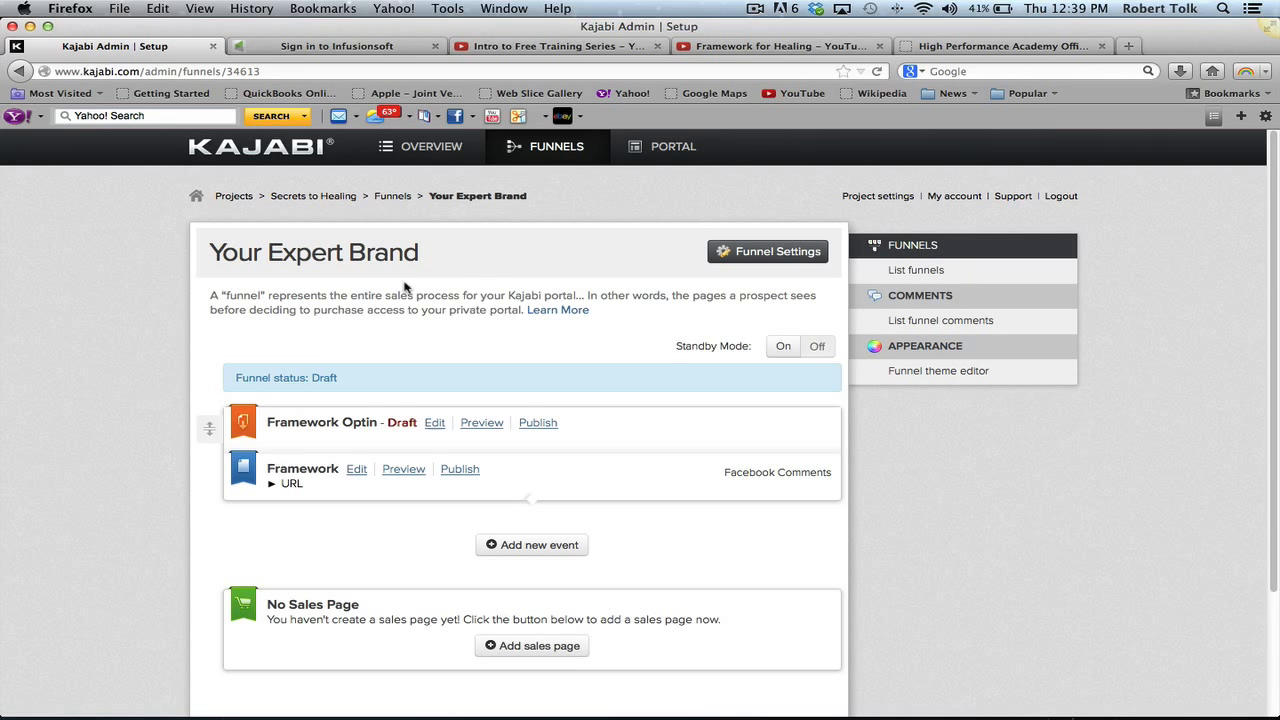
key("super+Left")
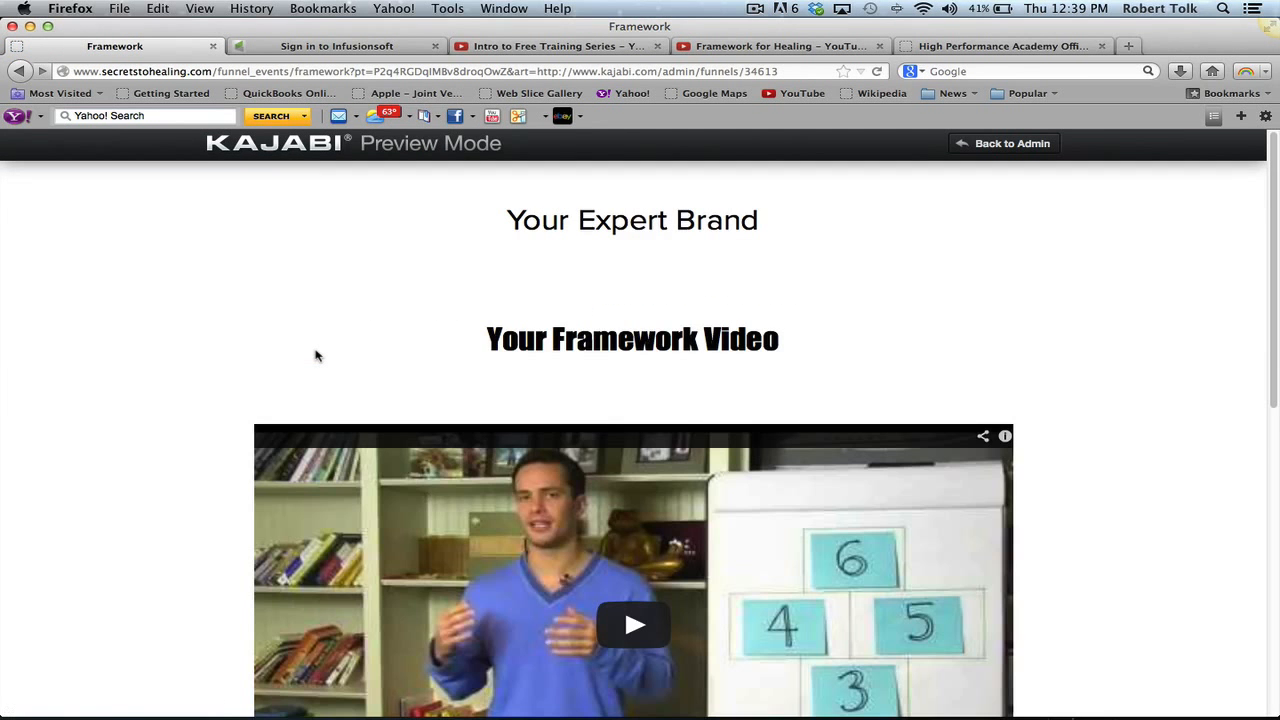
left_click(983, 143)
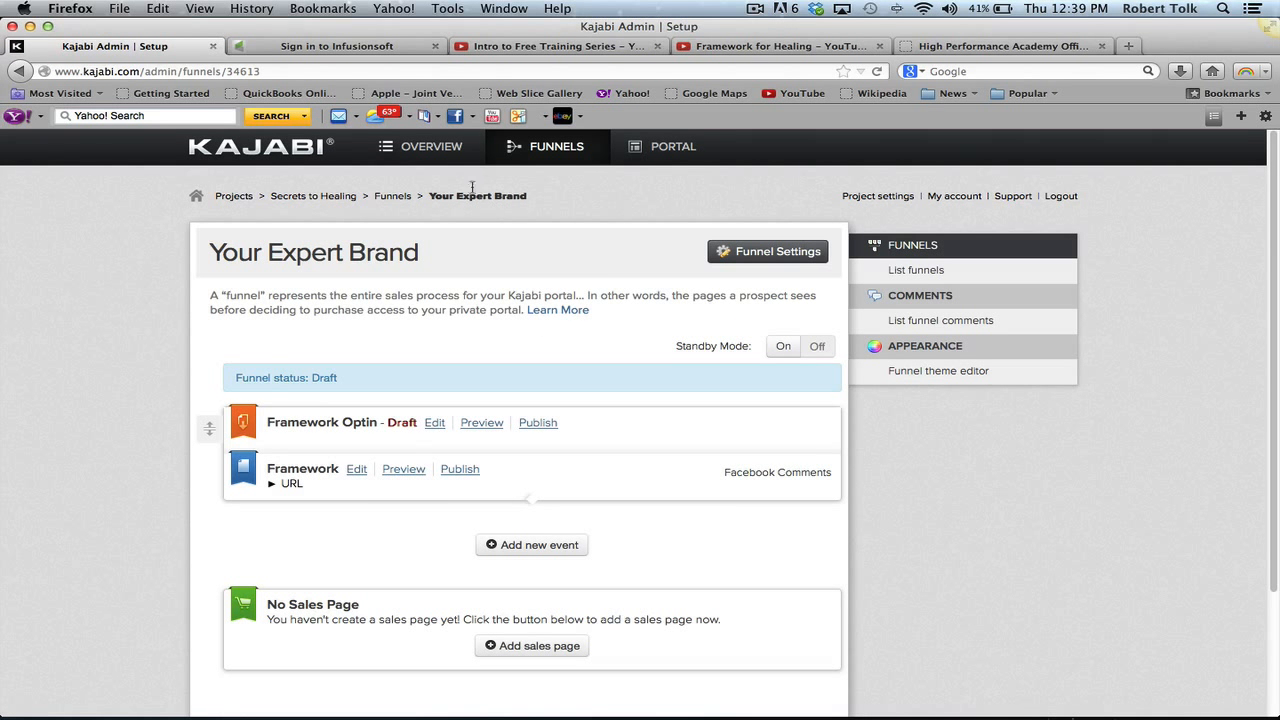
left_click_drag(509, 164, 514, 163)
- Open the Secrets to Healing funnel from the funnels list
left_click(519, 160)
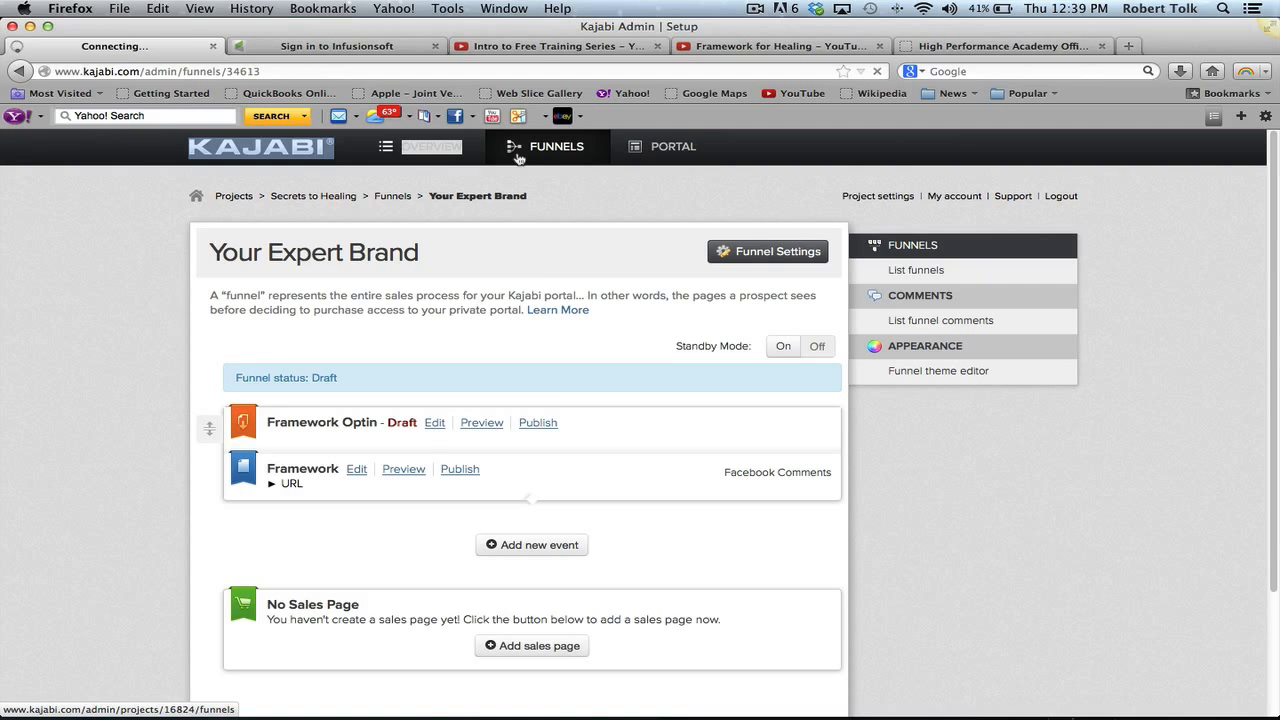
scroll(557, 387, "down", 3)
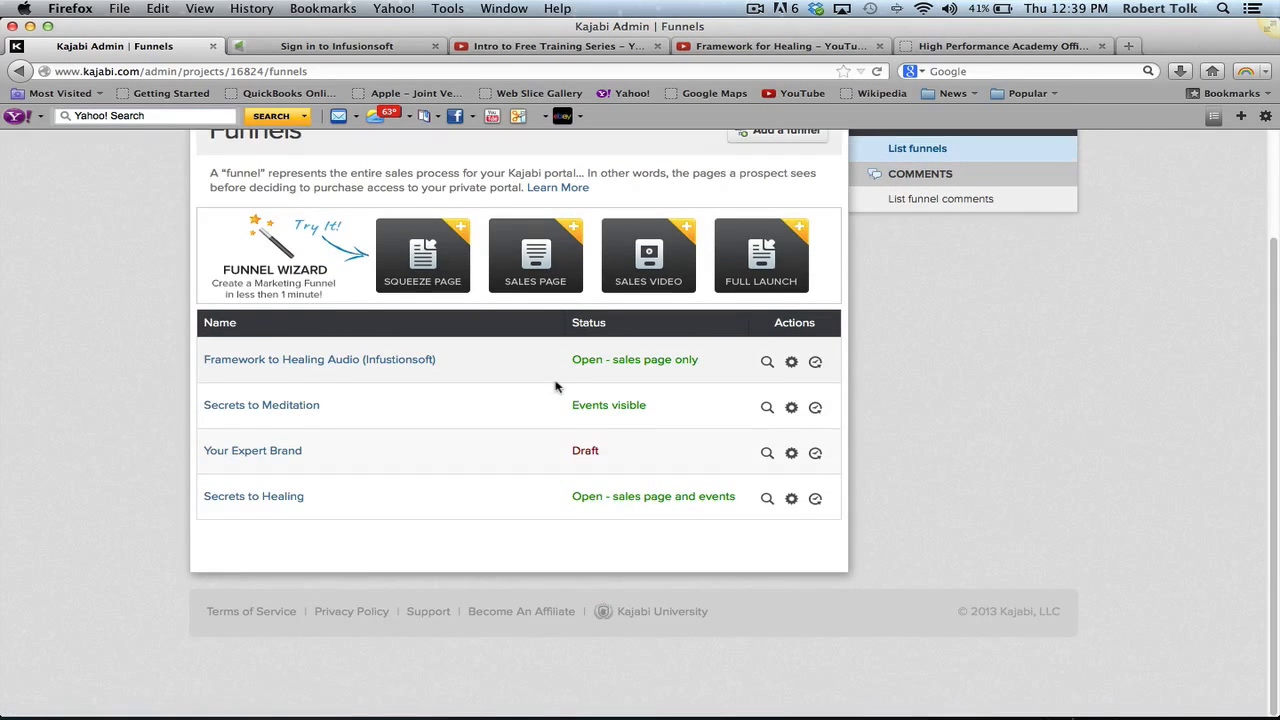
scroll(557, 387, "up", 3)
scroll(557, 387, "down", 3)
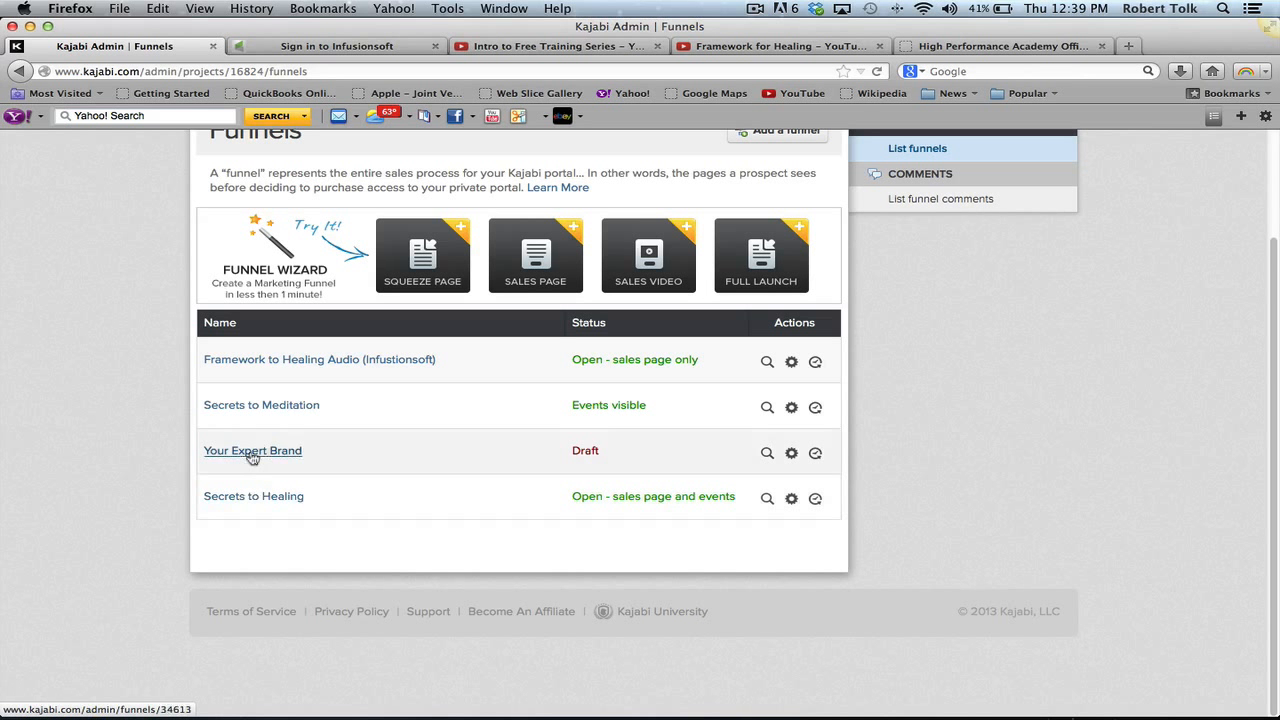
left_click(254, 500)
- Expand the Sales Page's URL to show its public link
scroll(255, 495, "down", 4)
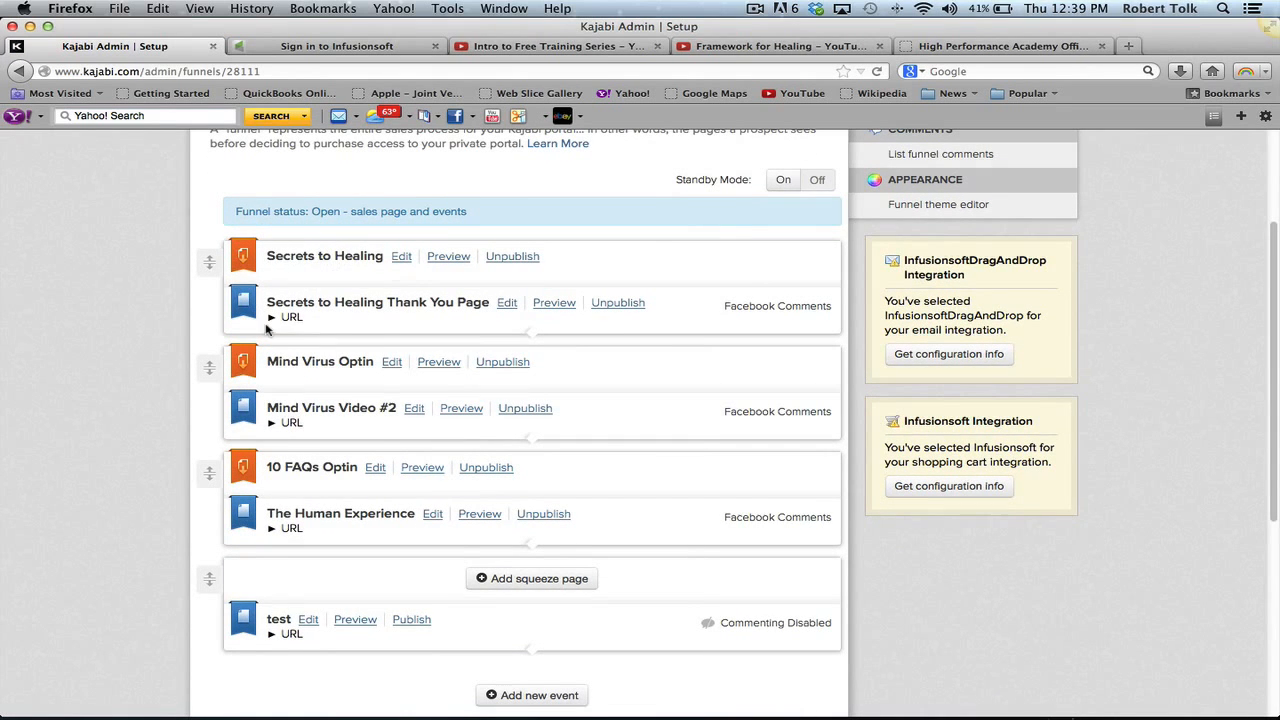
scroll(310, 323, "down", 2)
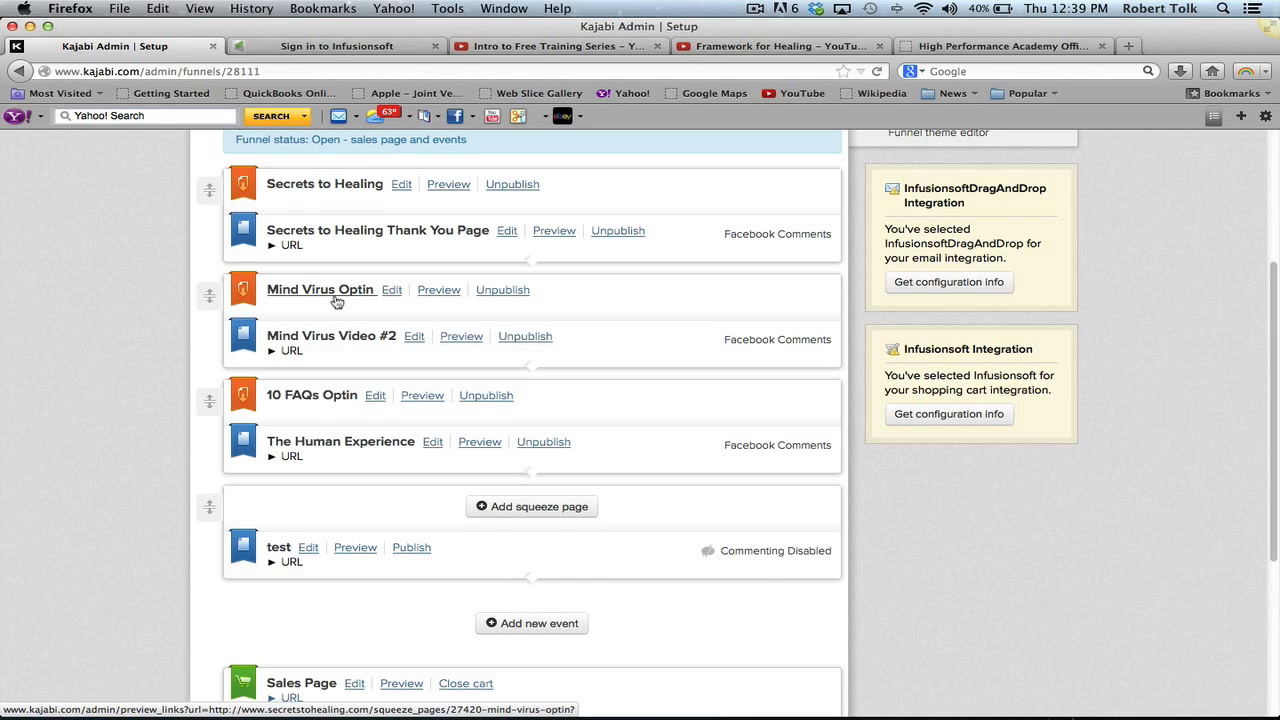
scroll(328, 521, "down", 3)
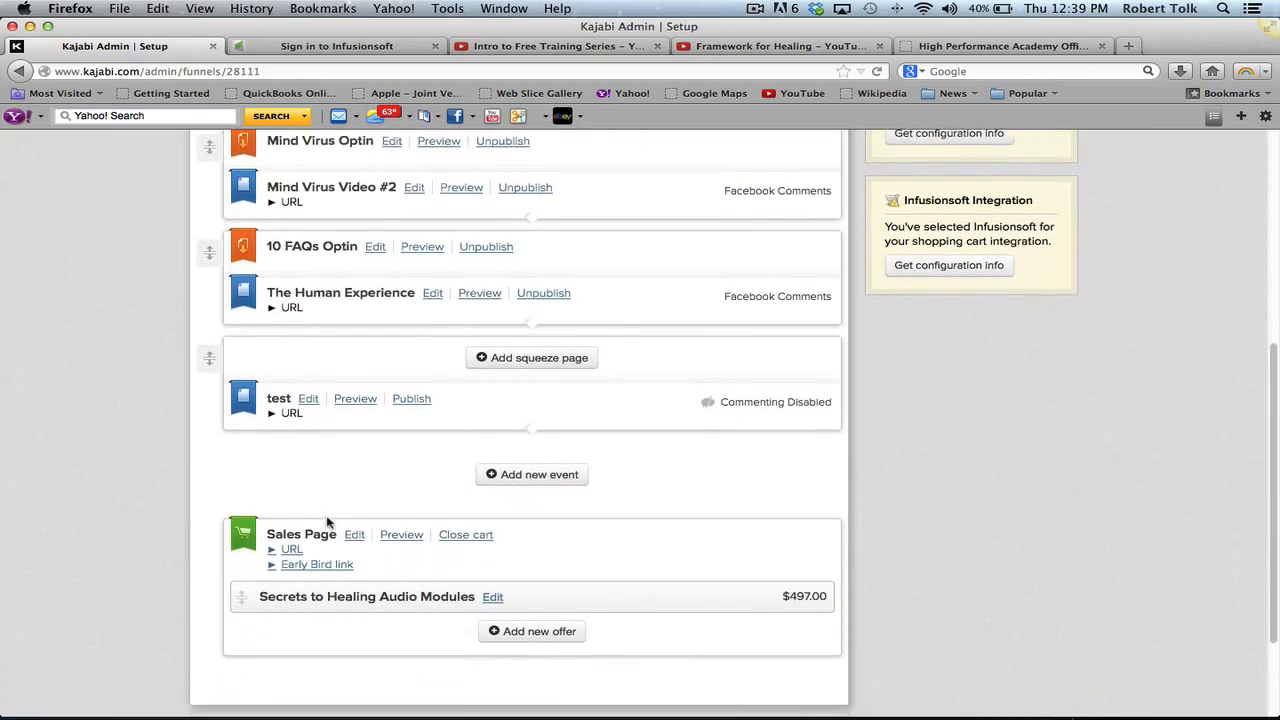
scroll(328, 522, "down", 1)
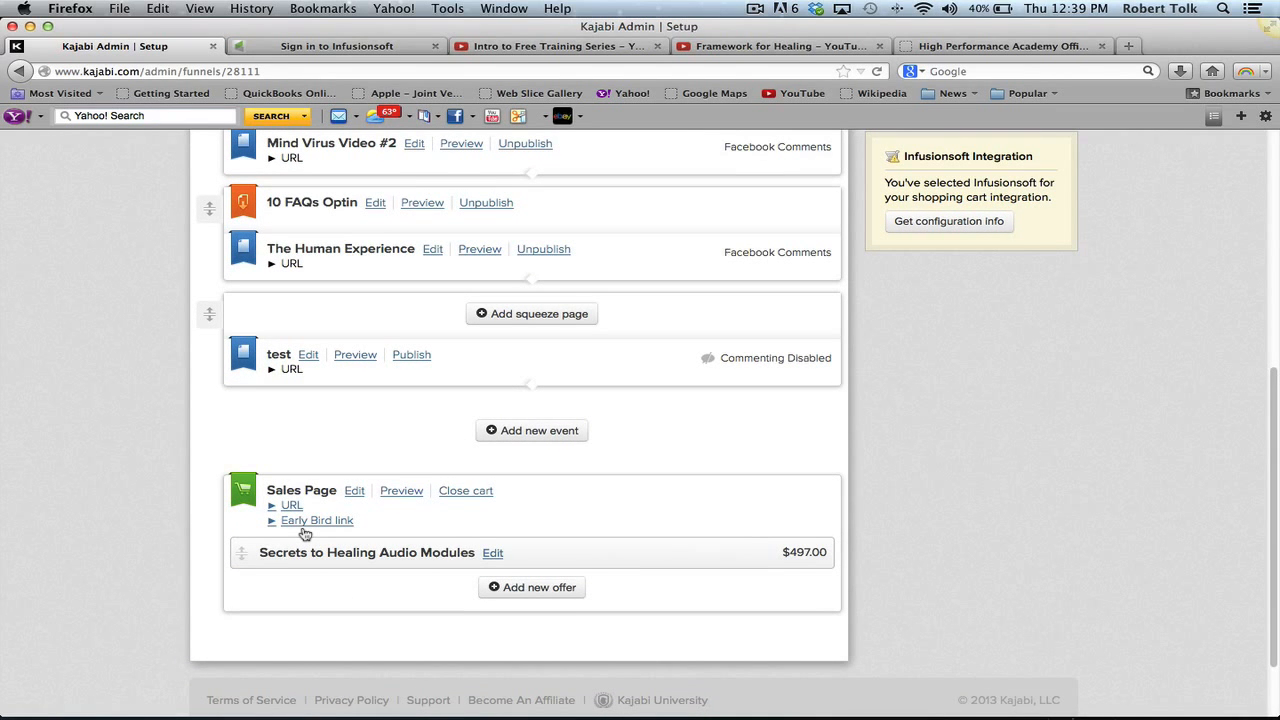
scroll(305, 535, "up", 3)
scroll(305, 535, "down", 1)
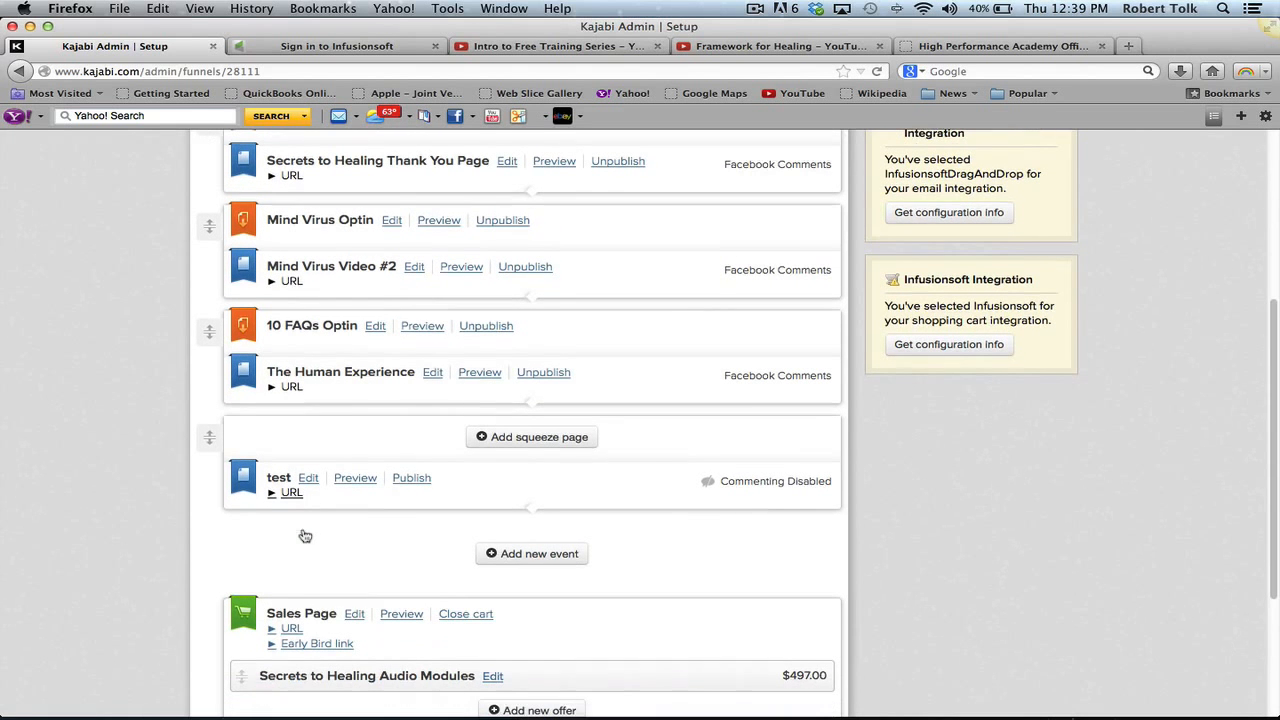
left_click(357, 629)
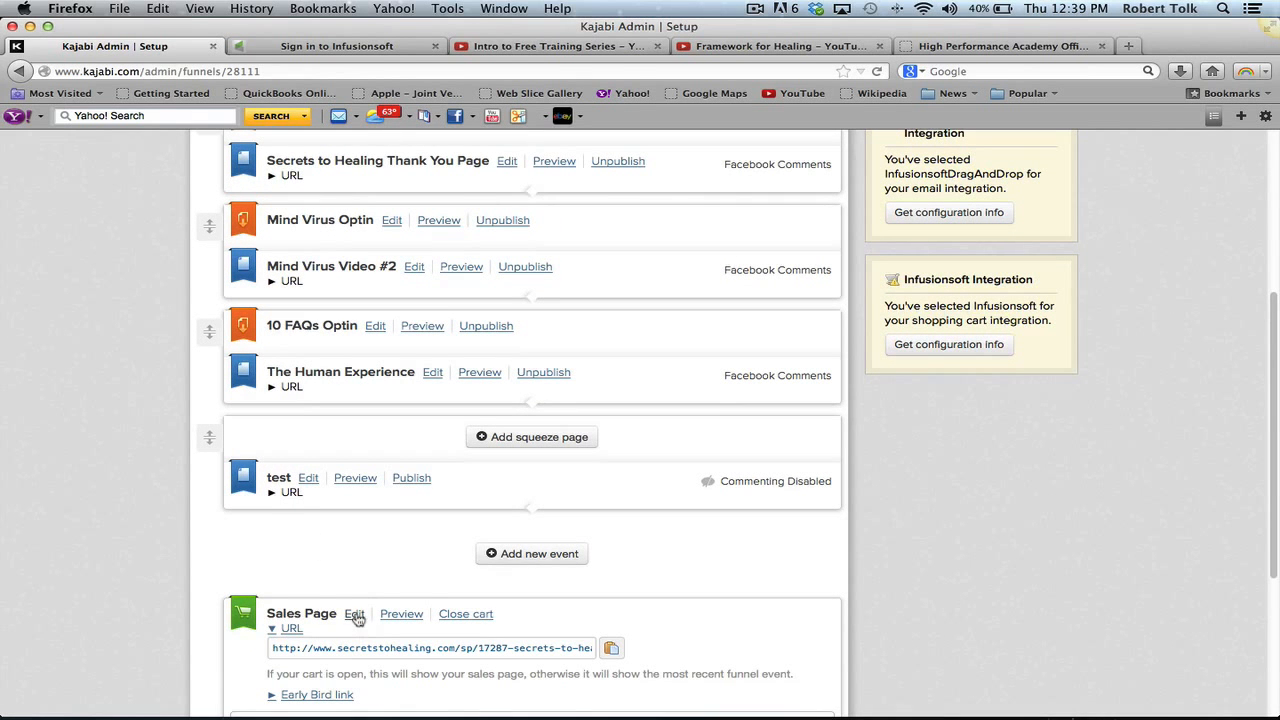
- Open the Secrets to Healing Sales Page editor and review content, cart timer and thank-you settings
left_click(355, 615)
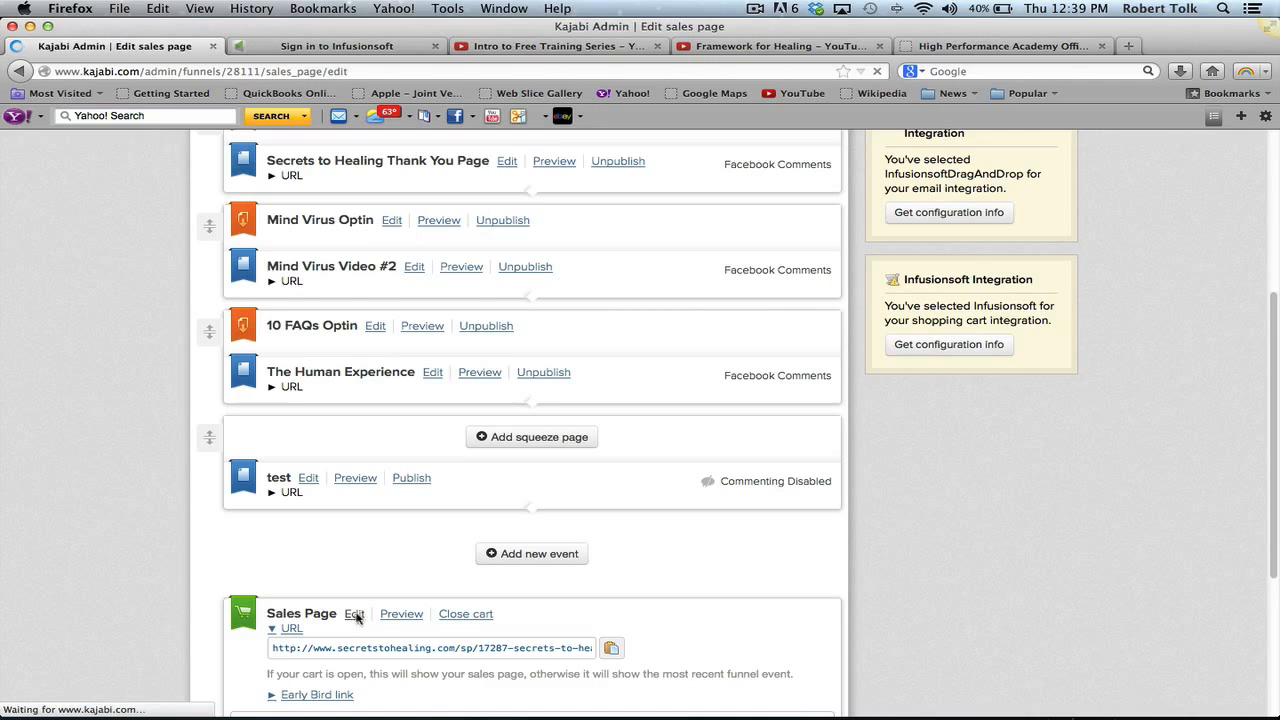
scroll(359, 614, "down", 1)
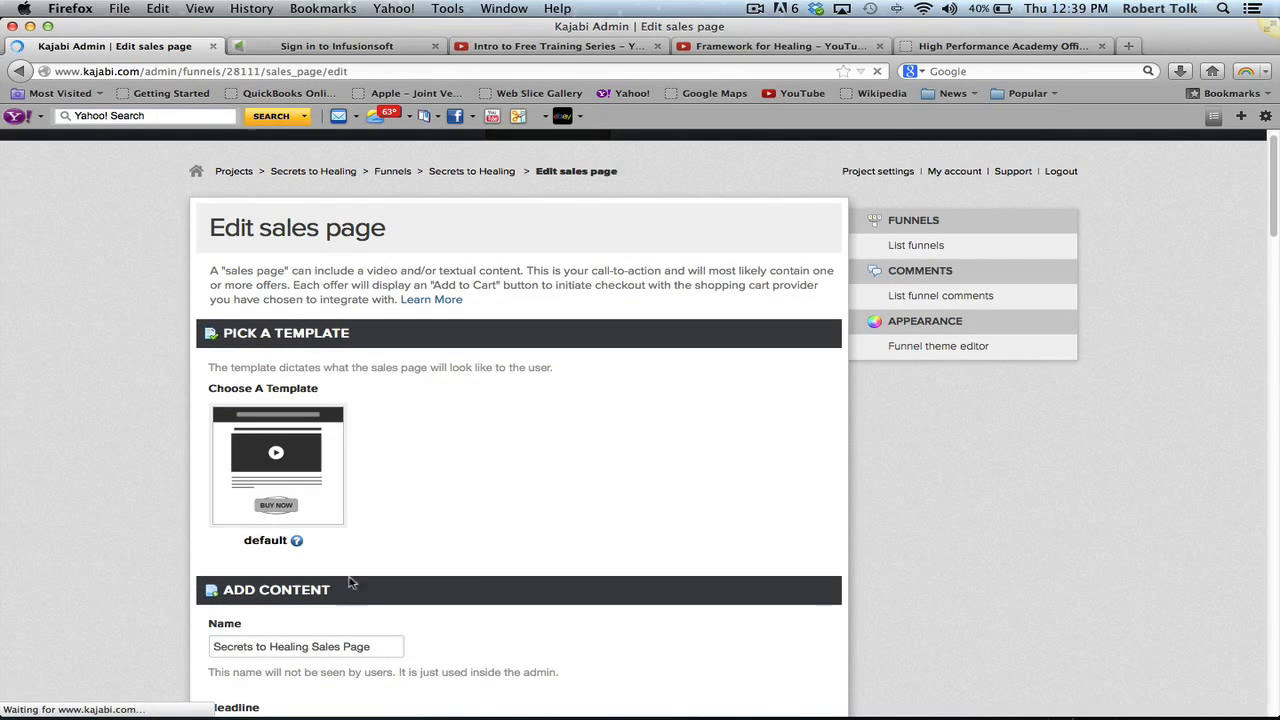
scroll(340, 475, "down", 5)
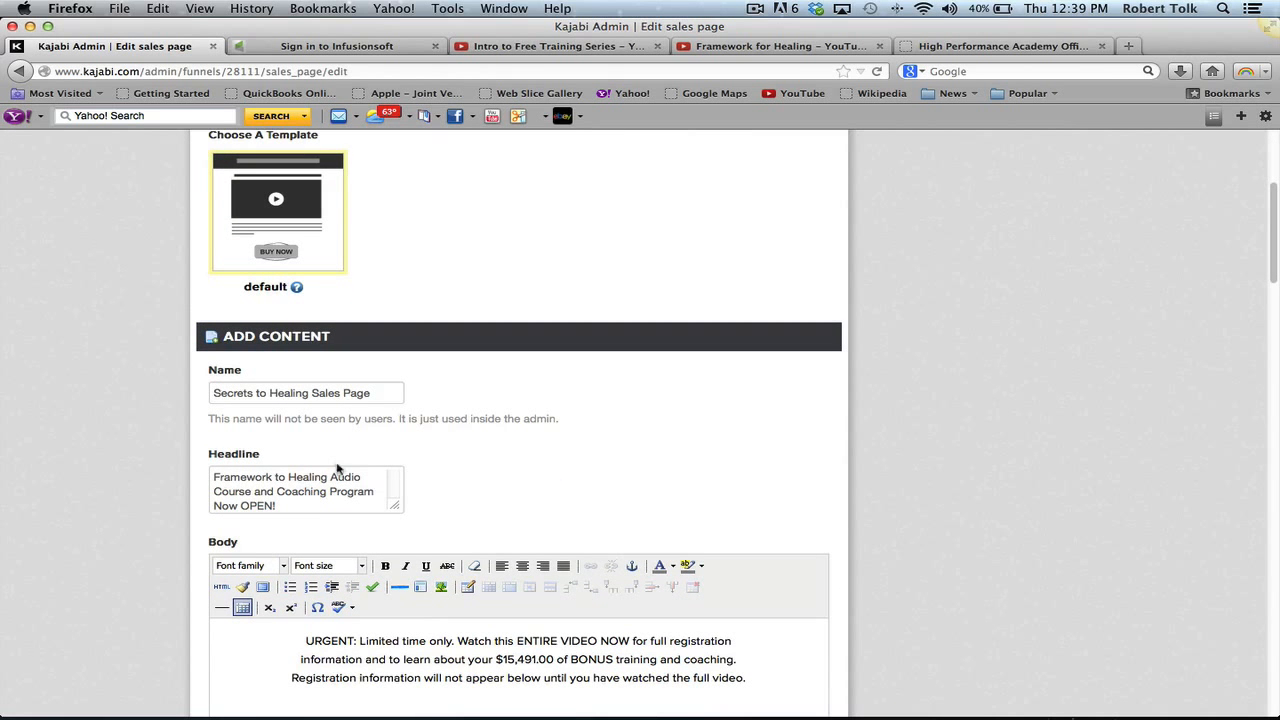
scroll(523, 496, "down", 3)
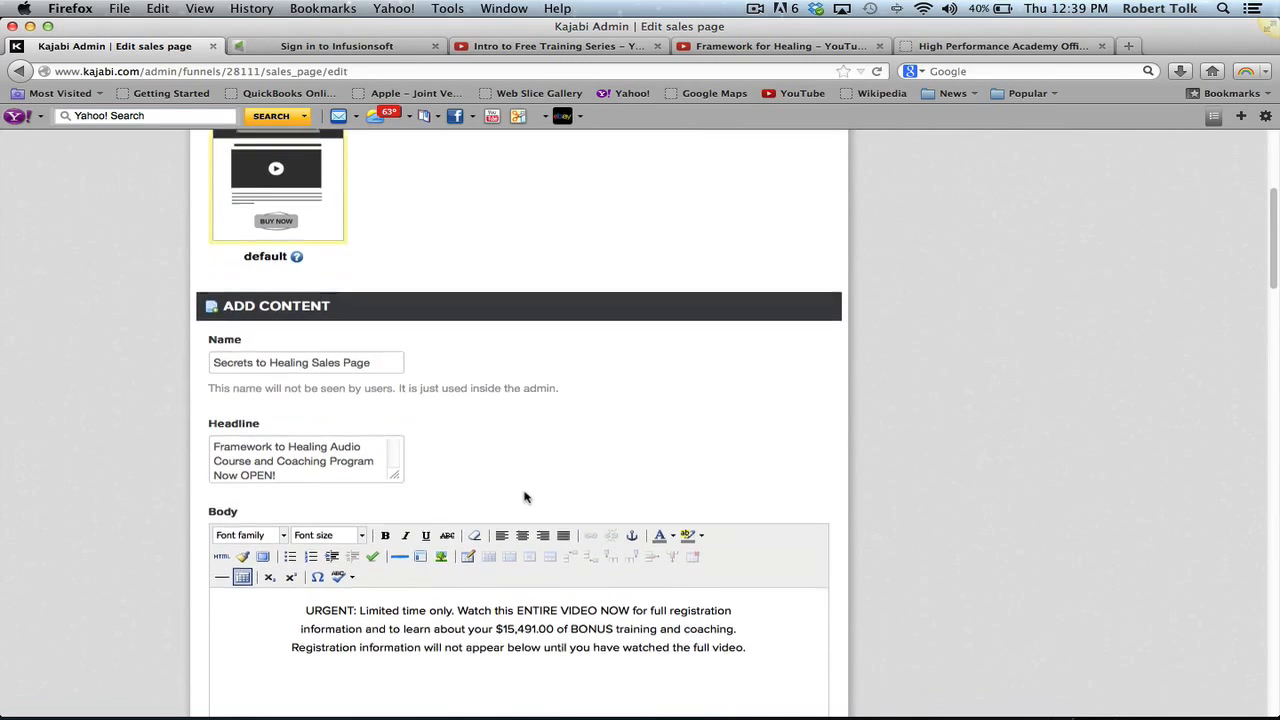
scroll(524, 490, "down", 2)
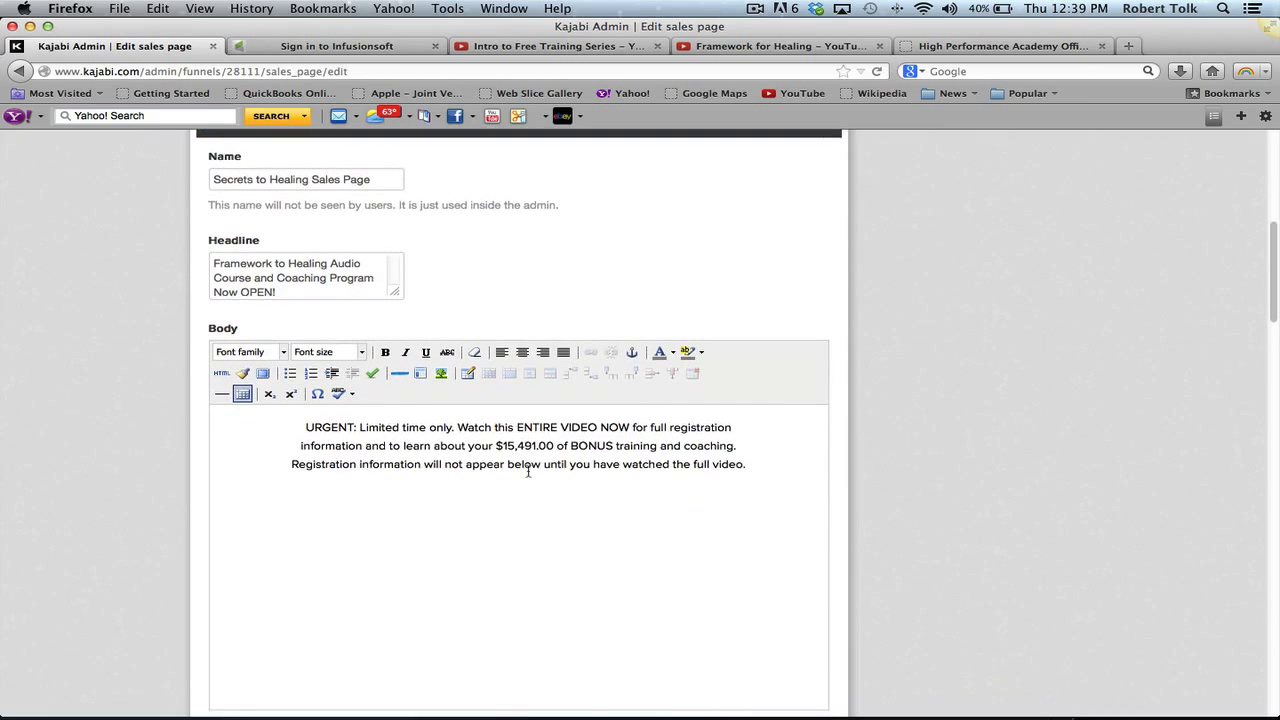
scroll(515, 537, "down", 3)
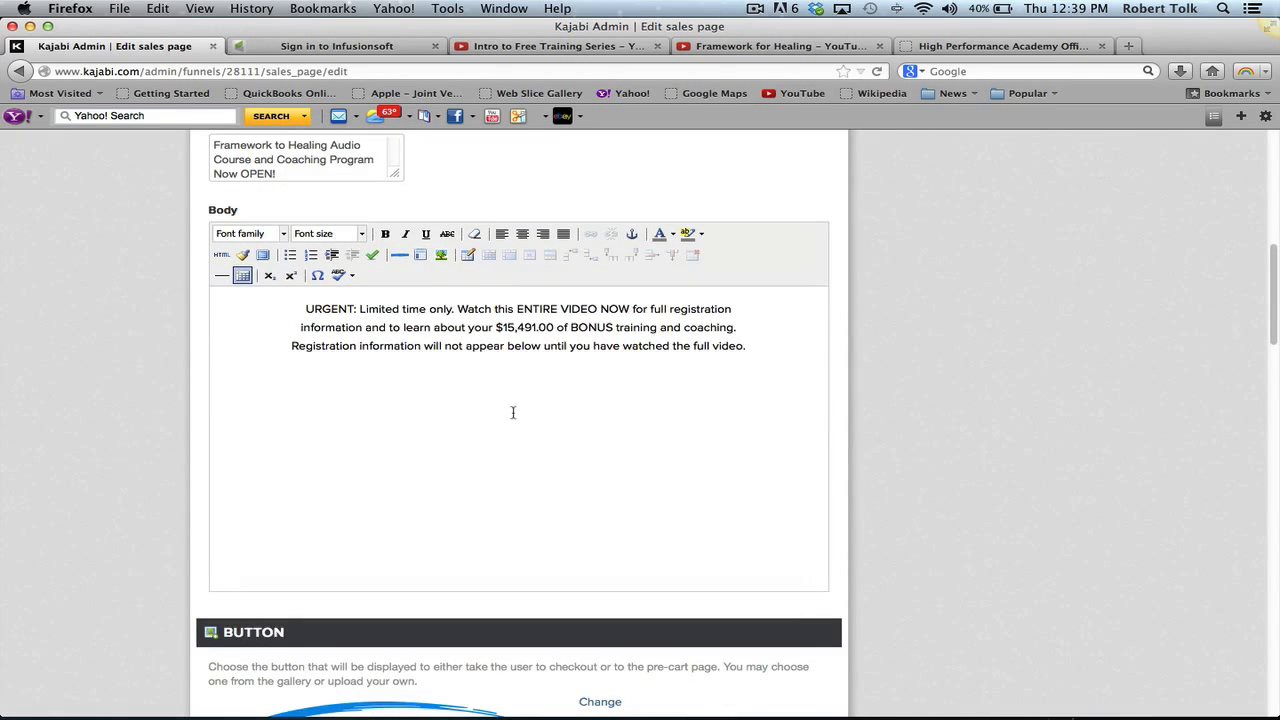
scroll(513, 412, "down", 8)
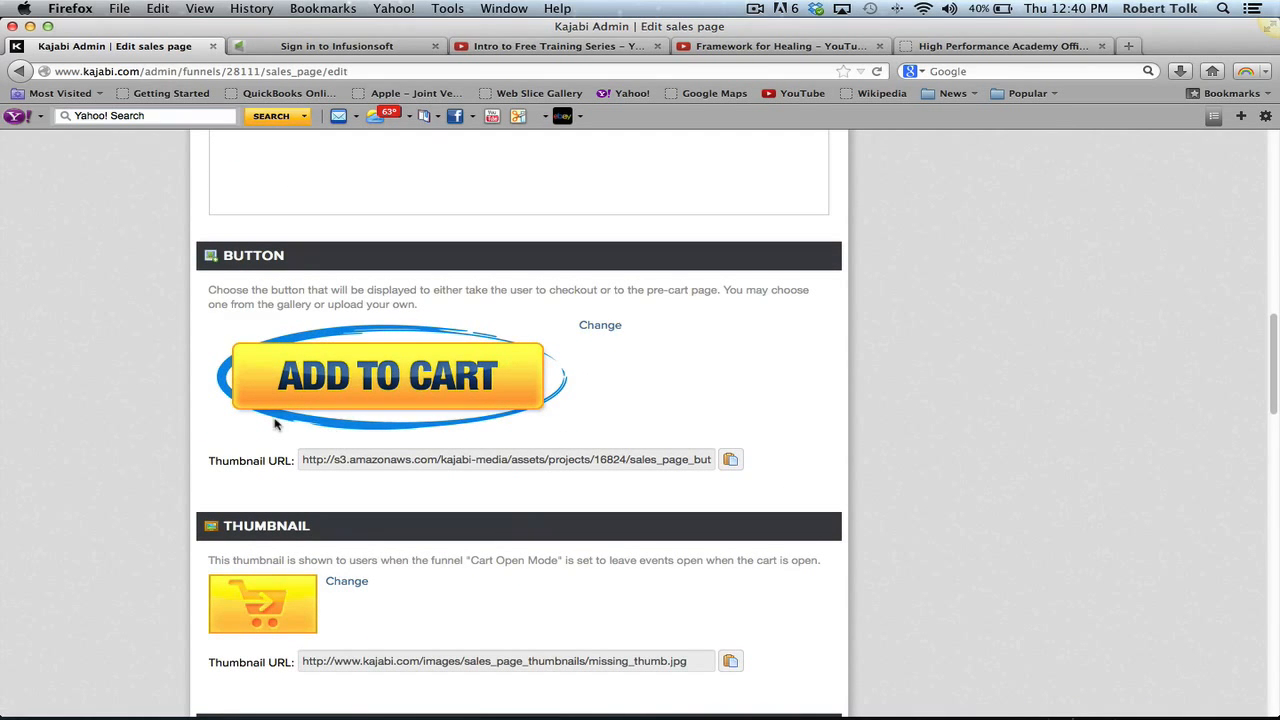
scroll(474, 485, "down", 2)
scroll(474, 485, "down", 5)
scroll(474, 485, "up", 5)
scroll(470, 478, "down", 16)
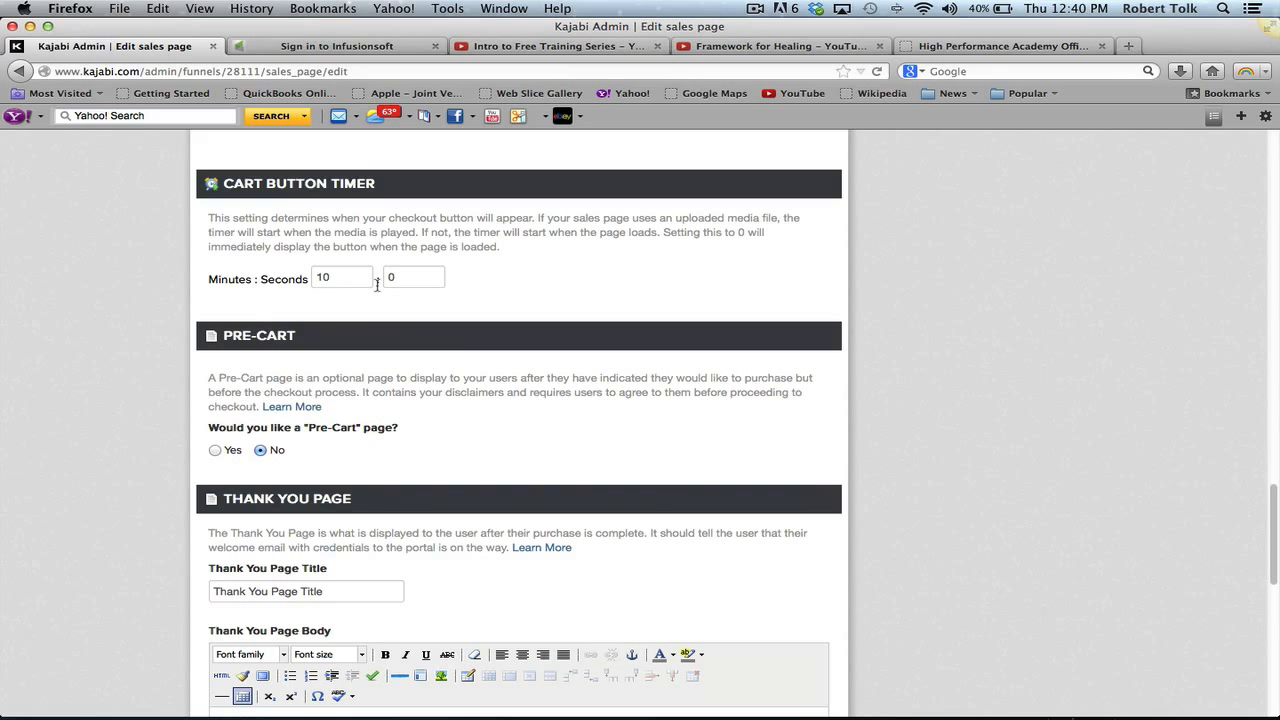
scroll(377, 285, "down", 10)
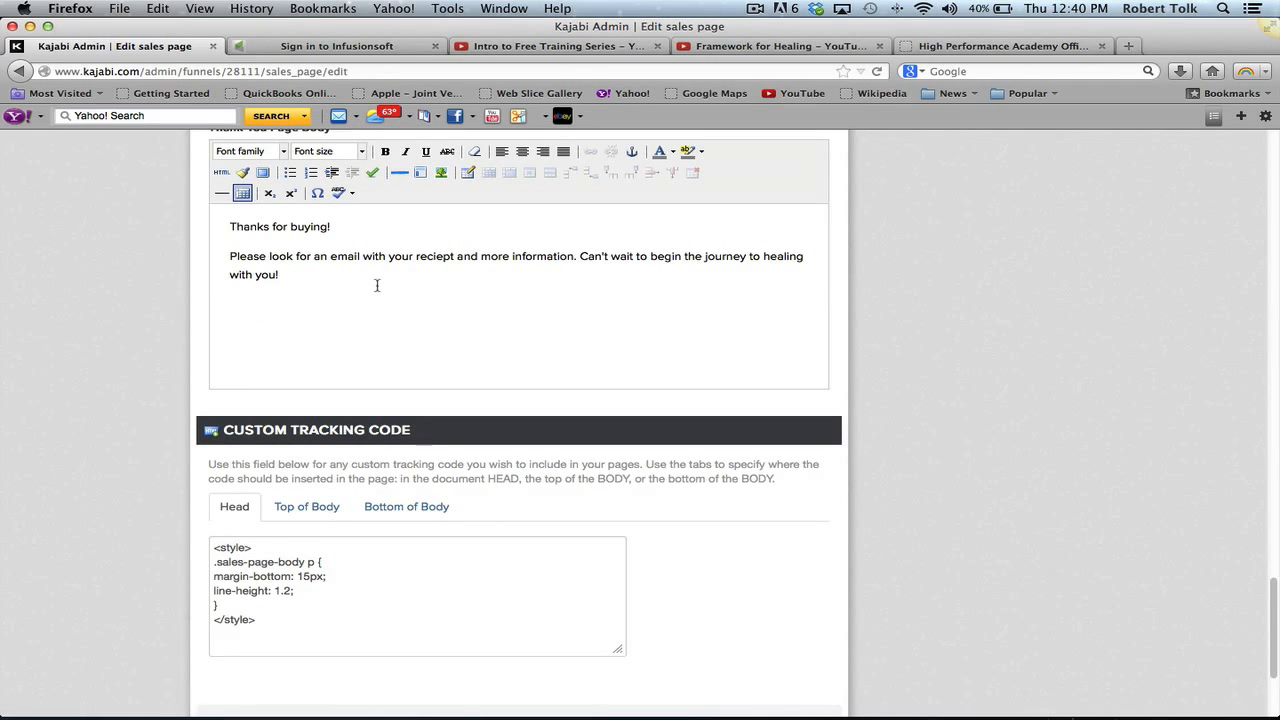
scroll(377, 285, "down", 4)
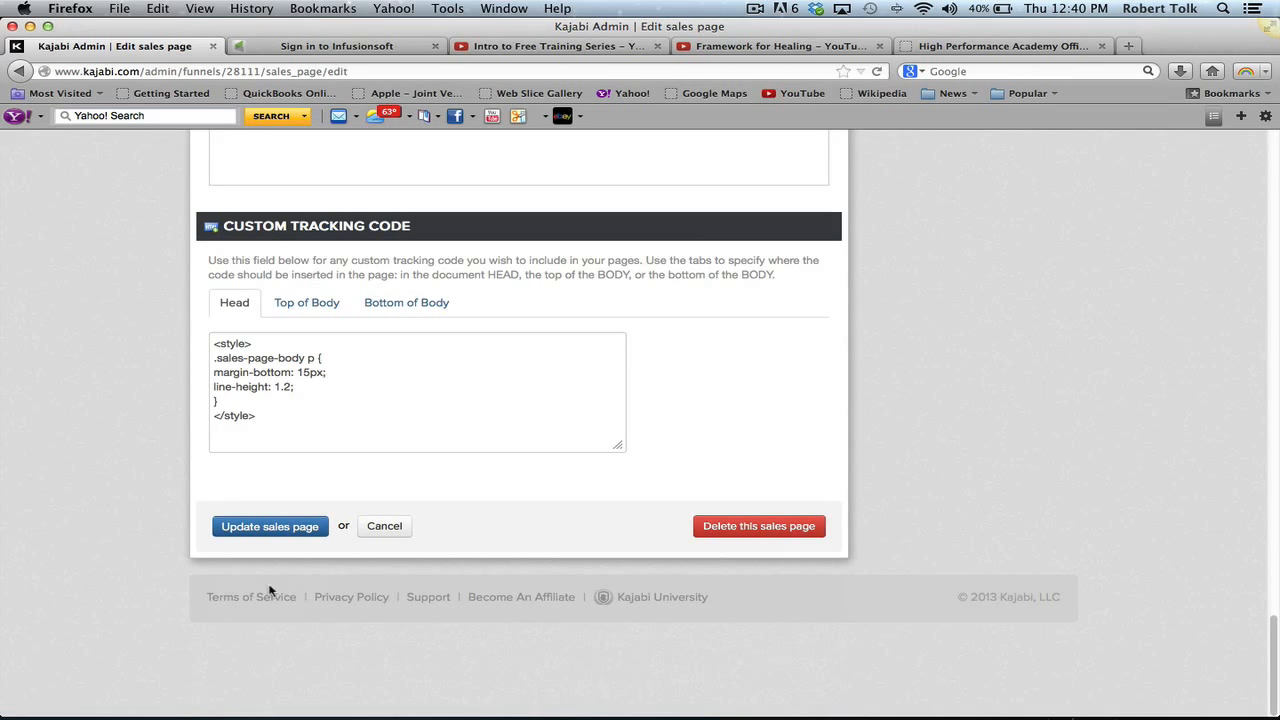
scroll(244, 528, "up", 20)
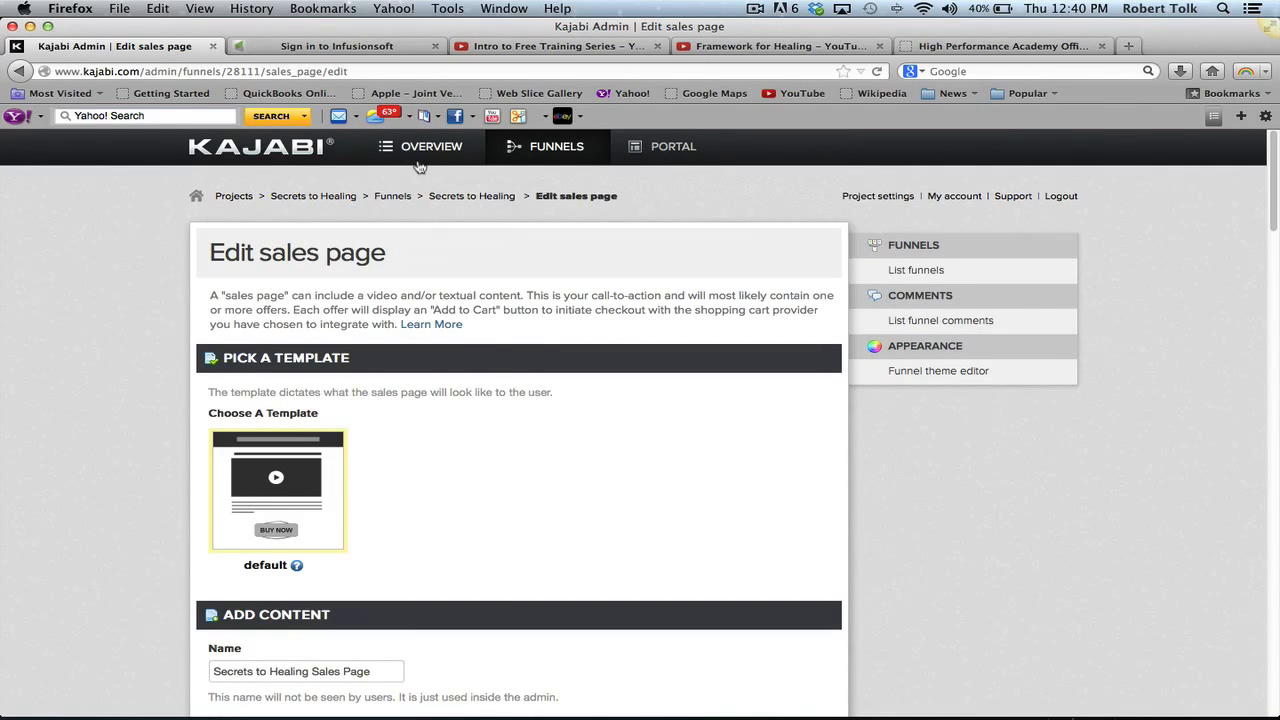
- Preview the portal's Audio 1 post 'Secrets to Healing Audio', then return to admin
left_click(645, 148)
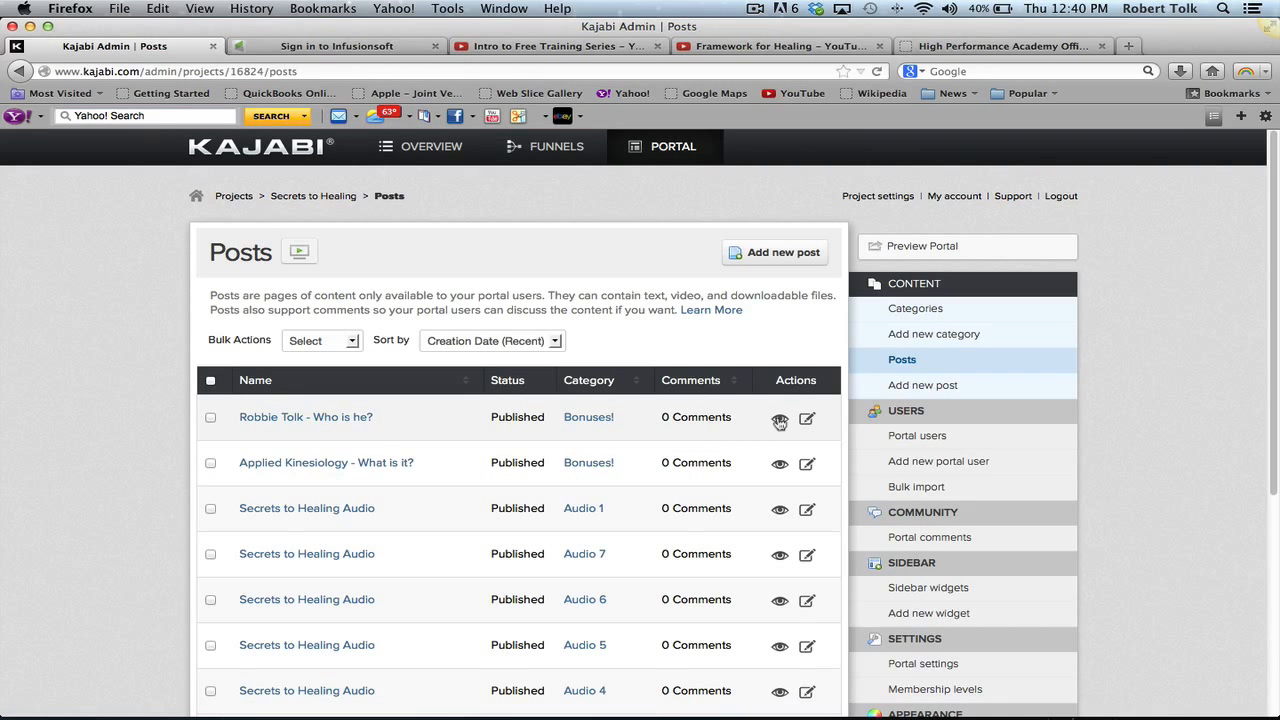
left_click(780, 420)
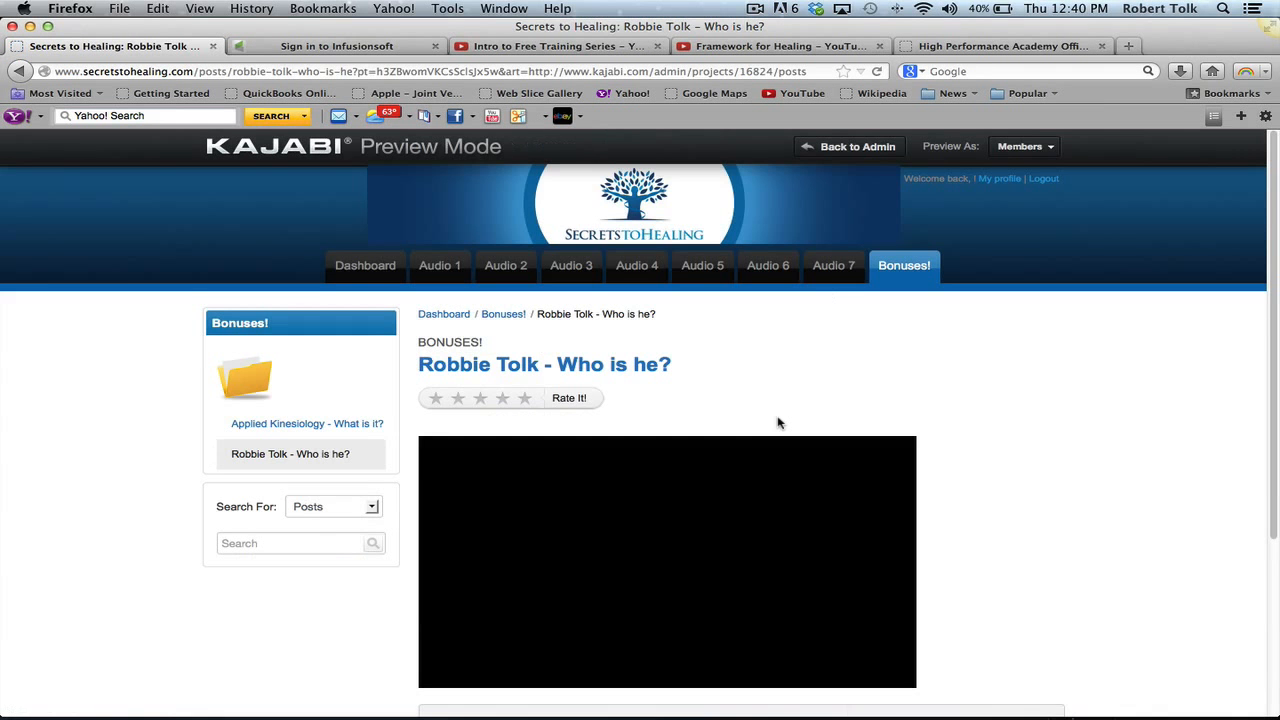
scroll(780, 422, "down", 2)
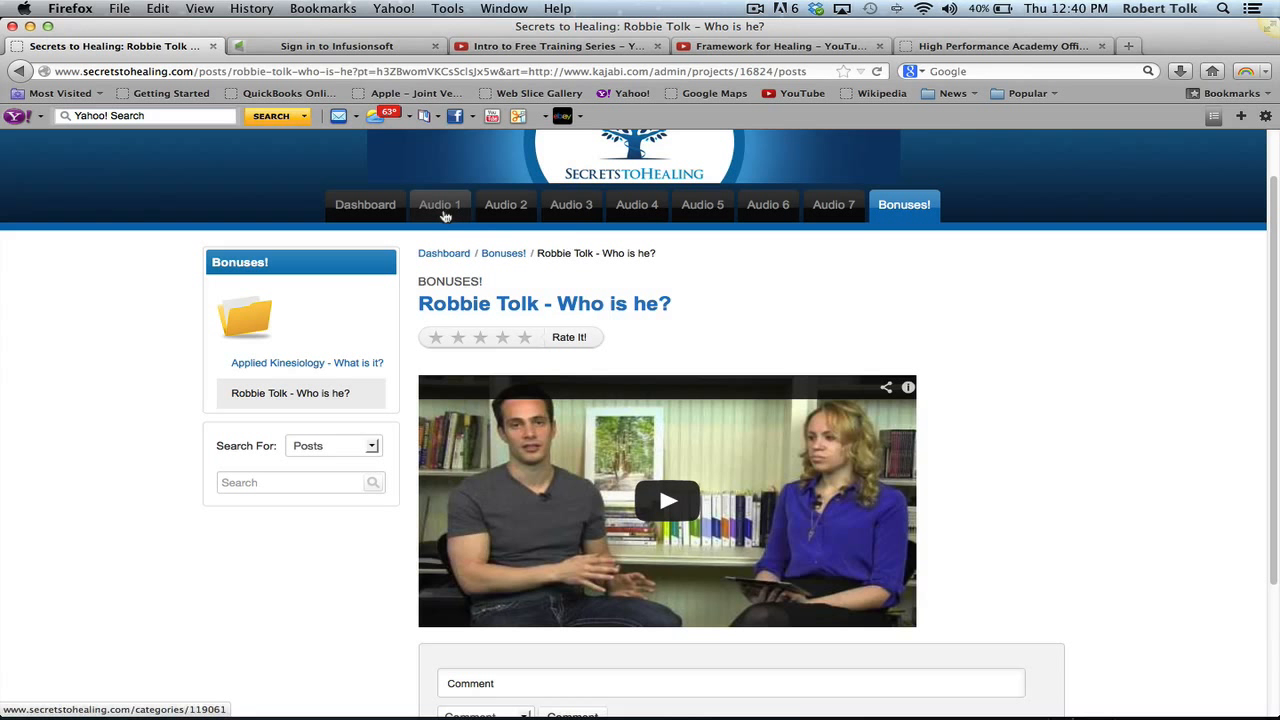
left_click(445, 216)
scroll(445, 216, "up", 2)
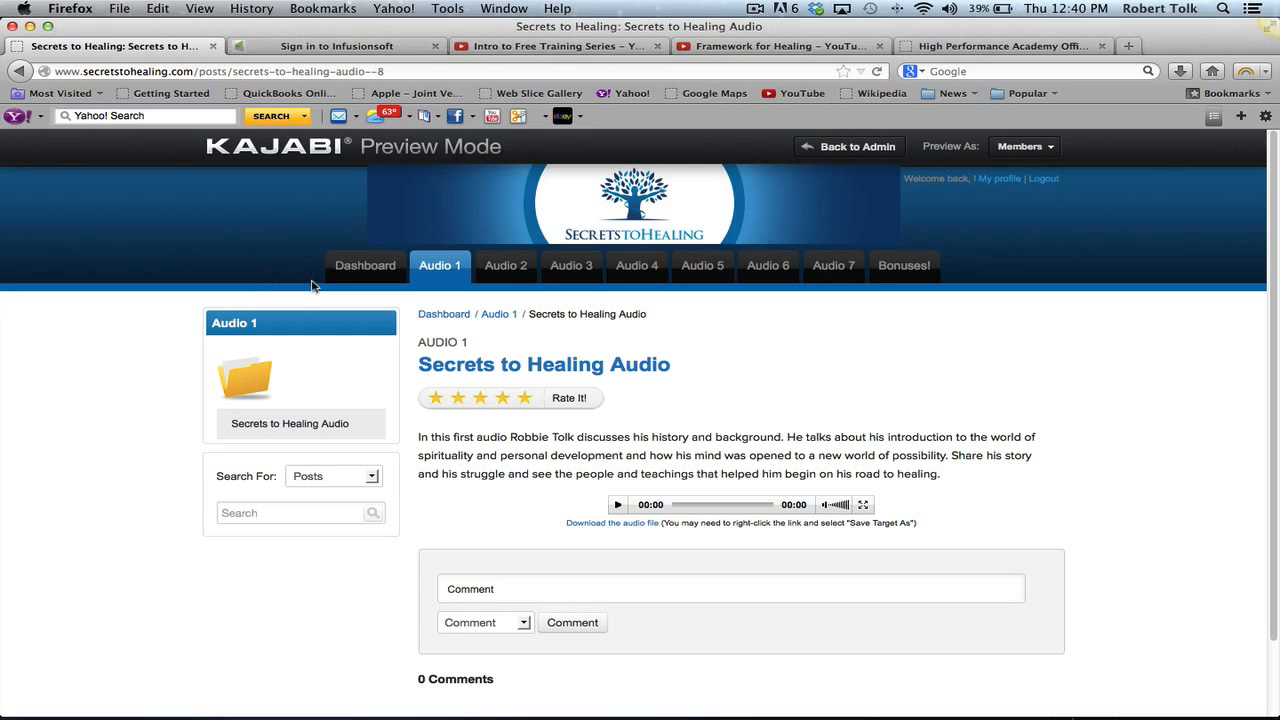
left_click(855, 147)
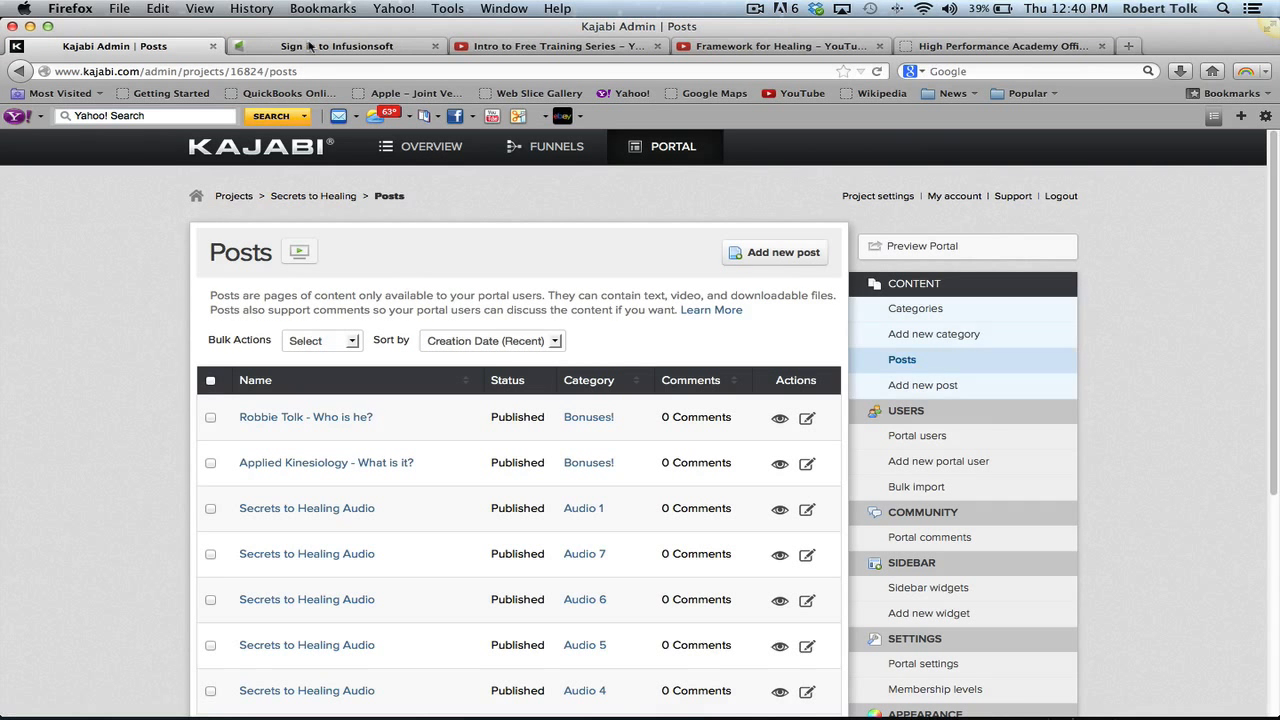
- Sign in to Infusionsoft with the saved account login, retrying once, to reach the dashboard
left_click(310, 47)
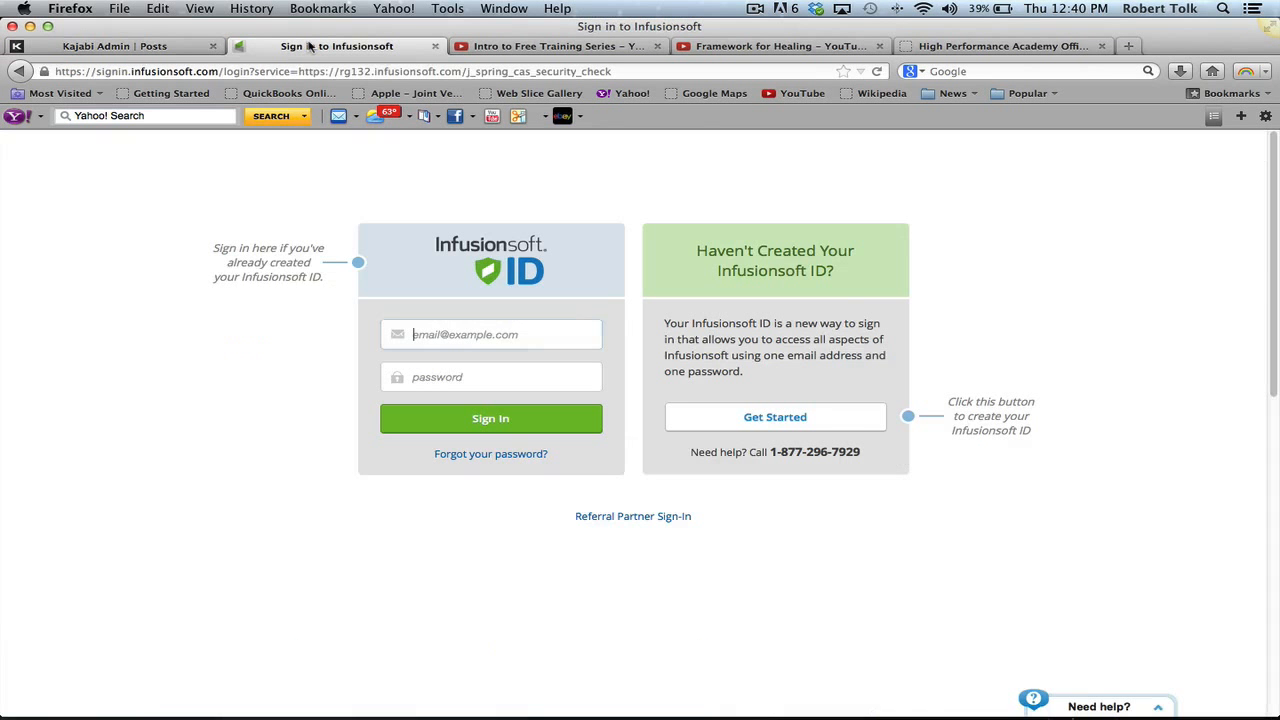
type("robb")
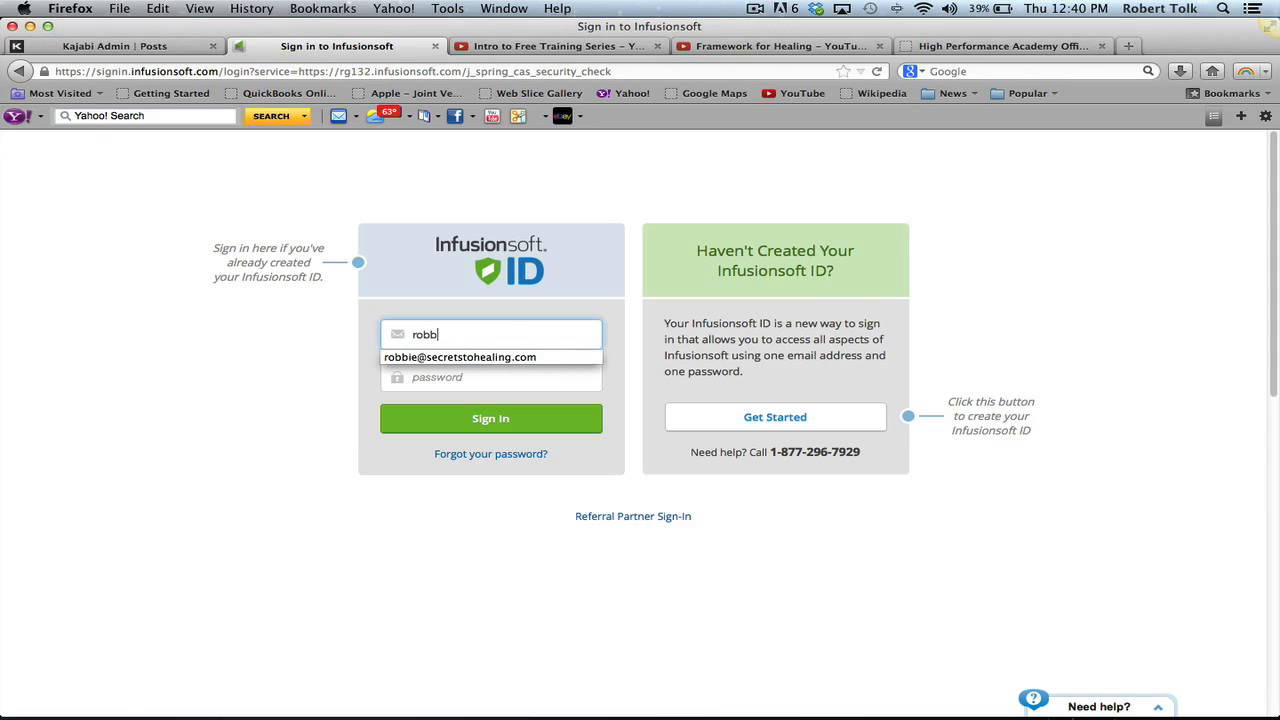
type("i")
key("Down")
key("Return")
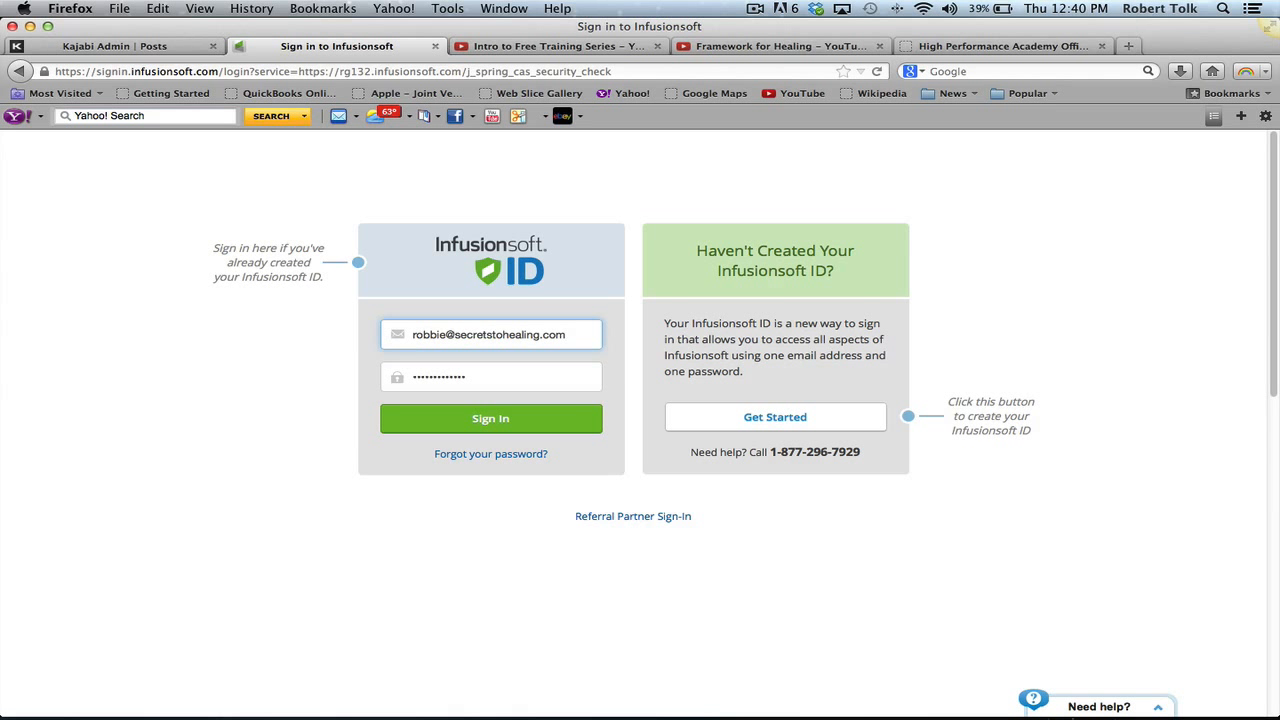
left_click(497, 428)
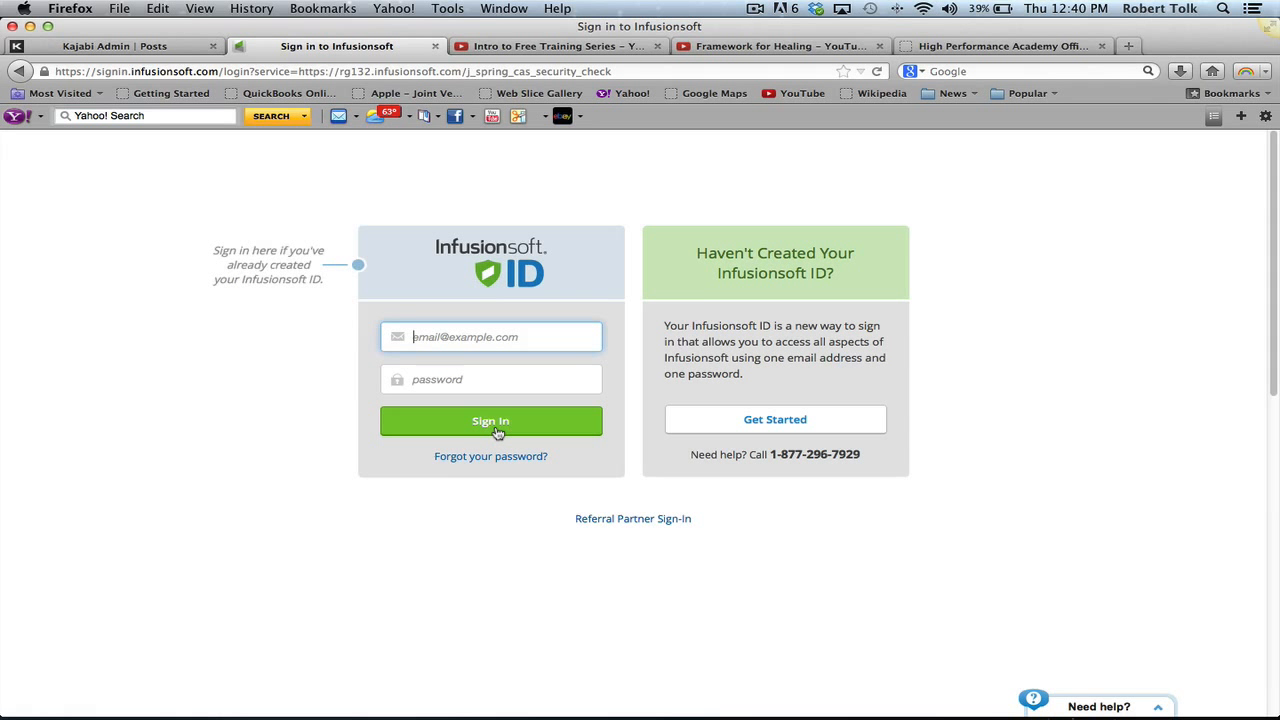
type("ro")
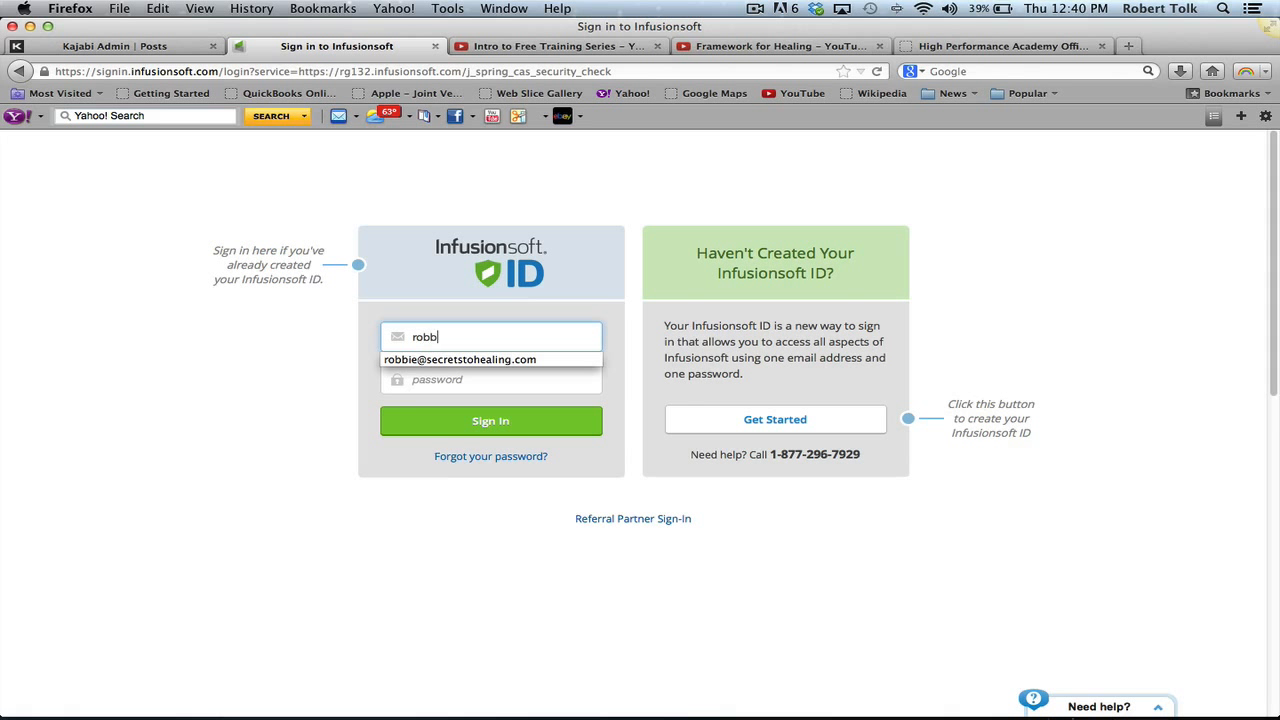
type("bb")
key("Down")
key("Return")
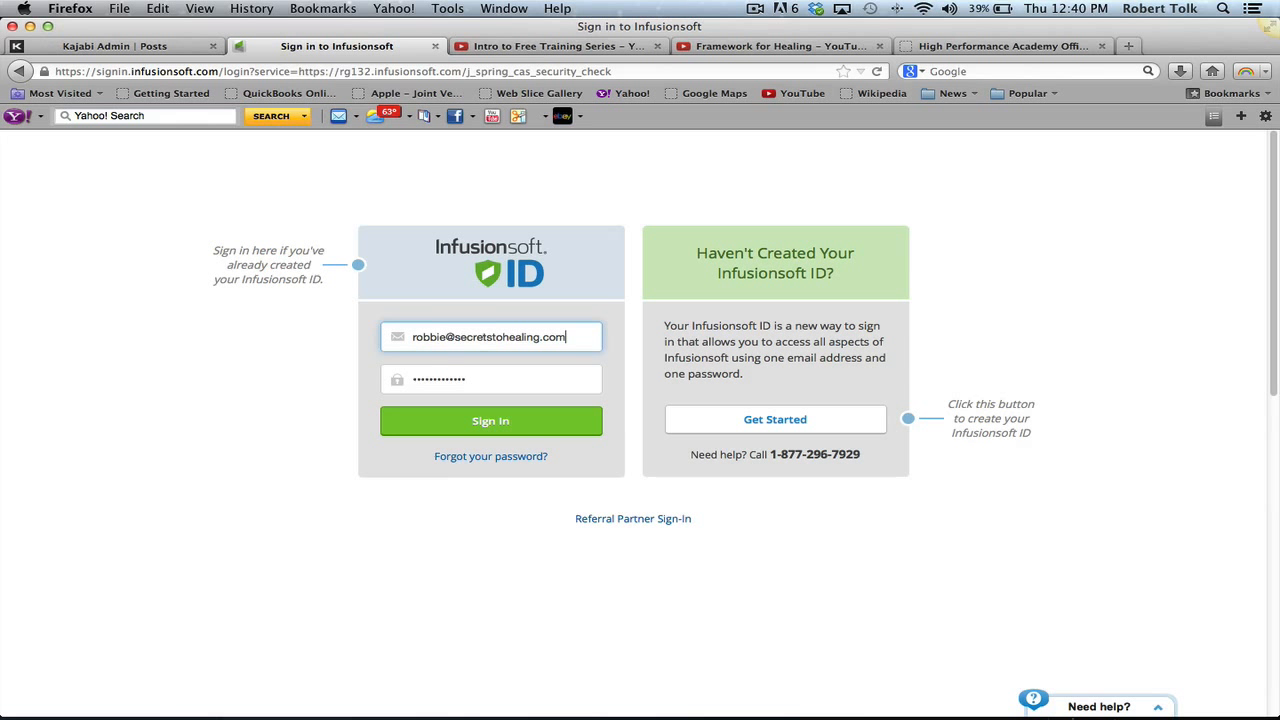
left_click(458, 427)
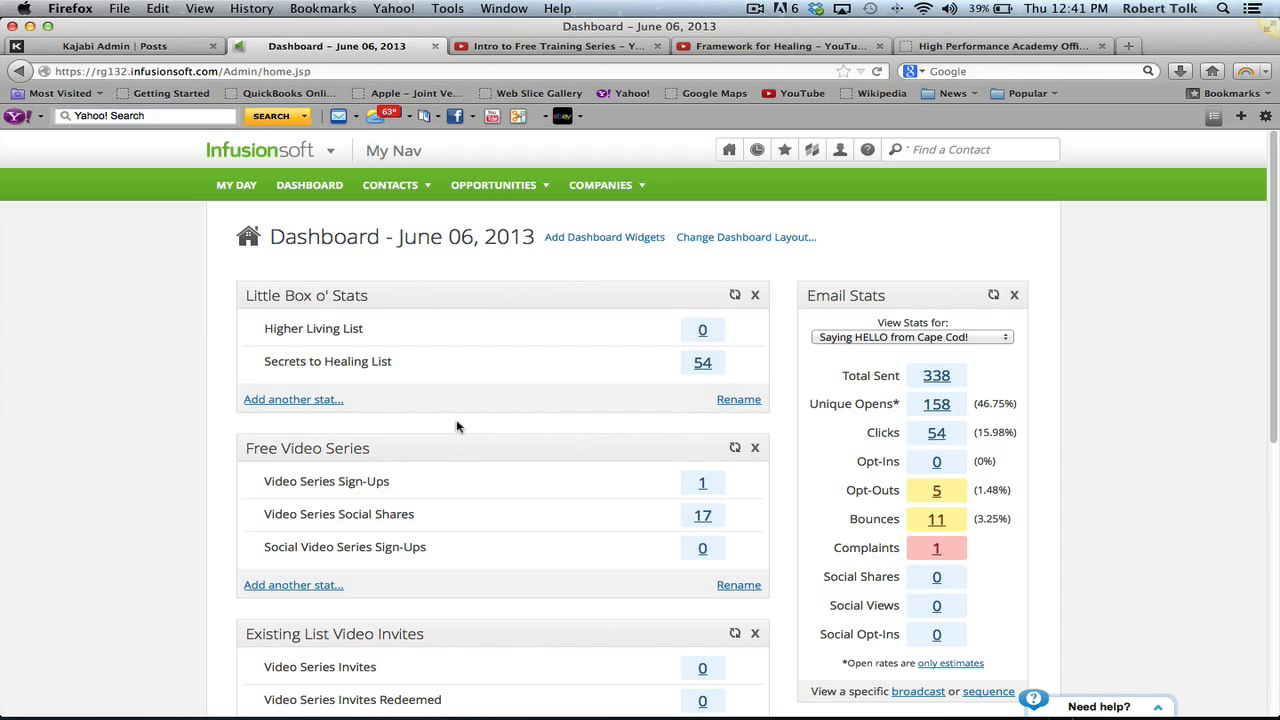
scroll(457, 427, "down", 5)
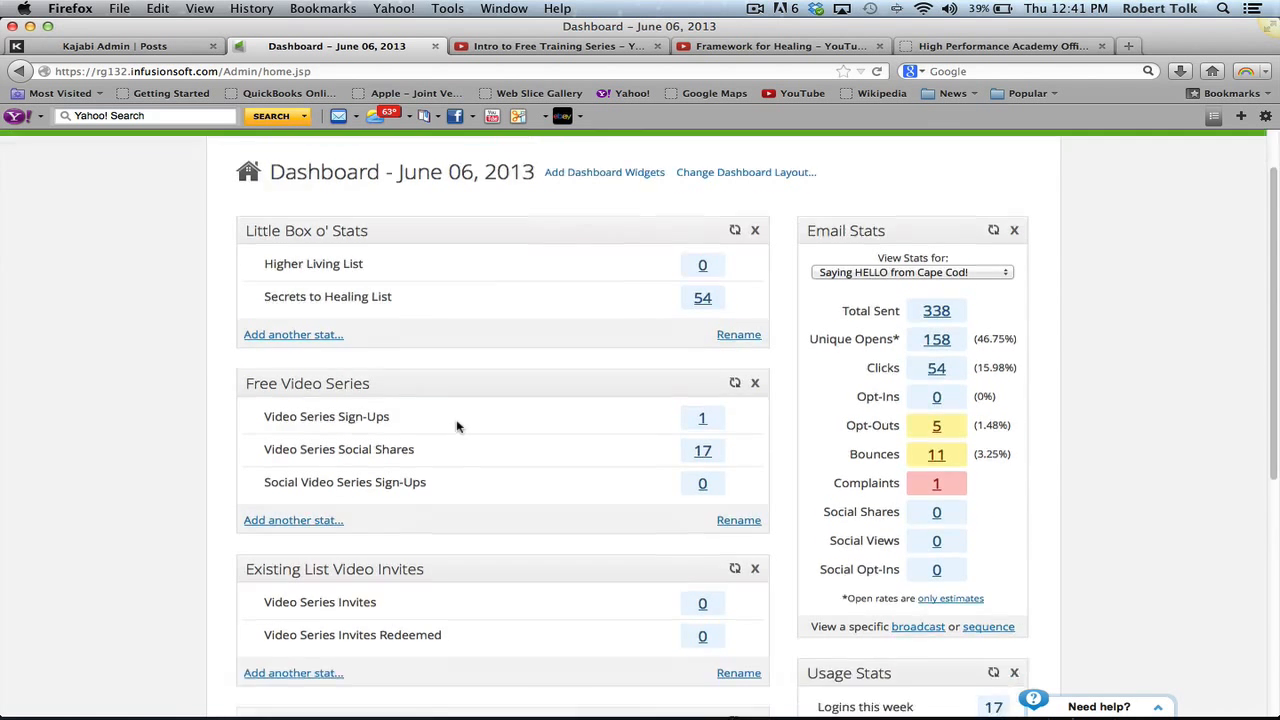
scroll(457, 427, "up", 5)
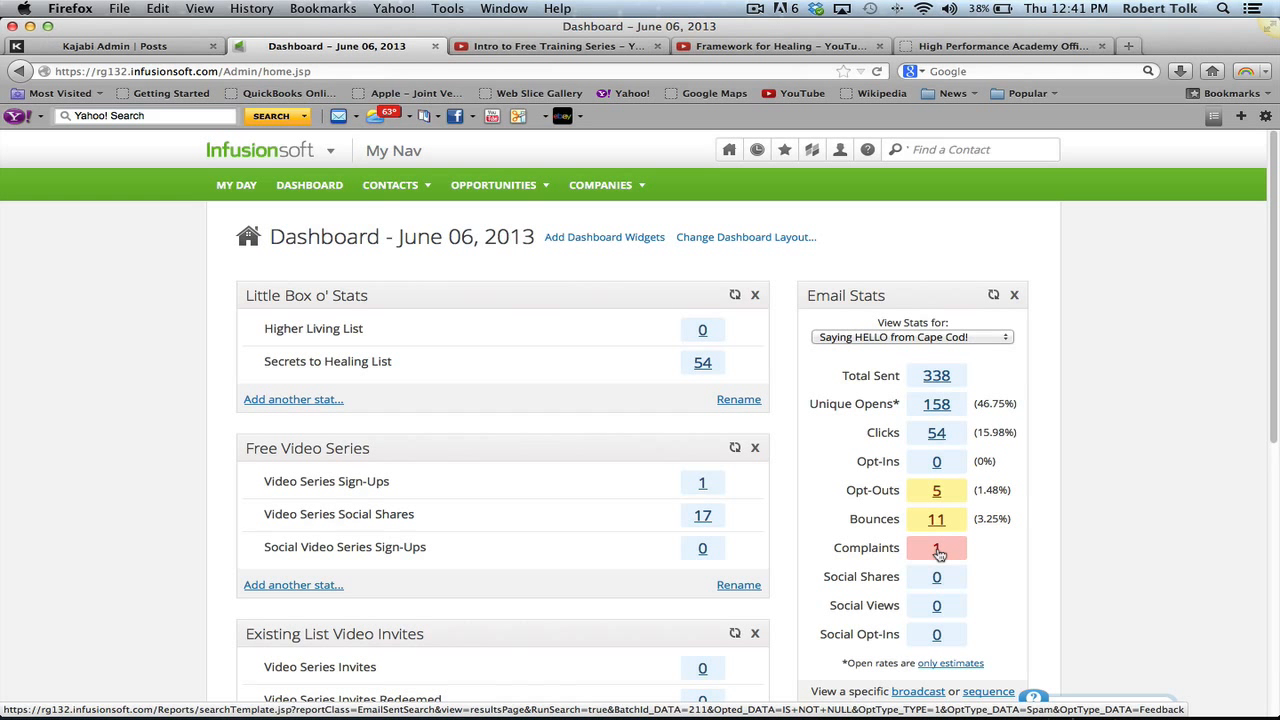
scroll(939, 554, "down", 2)
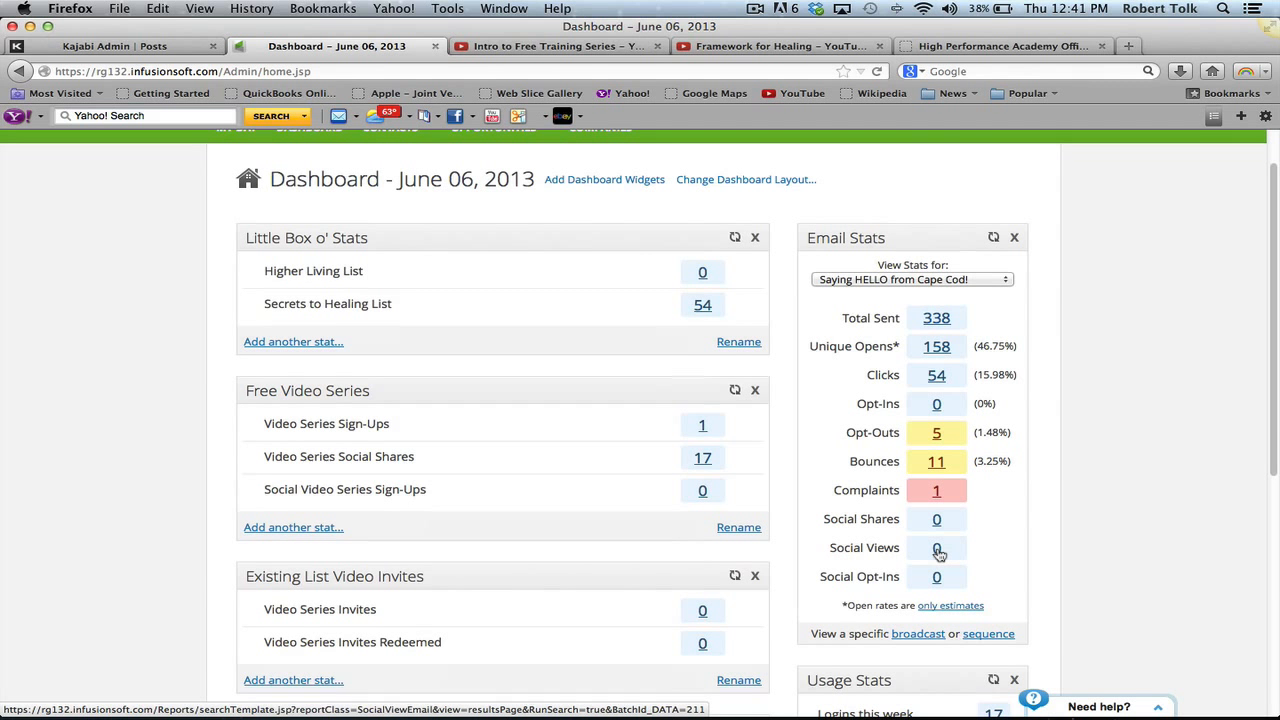
scroll(939, 554, "down", 5)
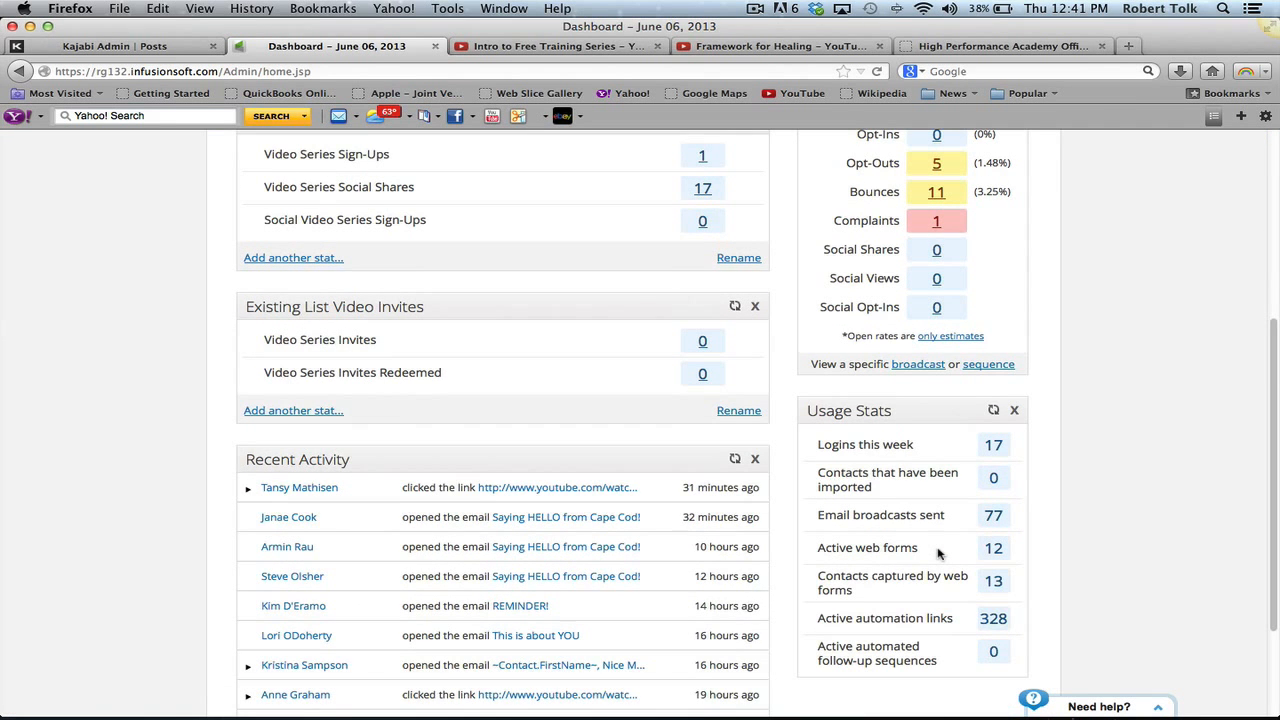
scroll(939, 554, "down", 3)
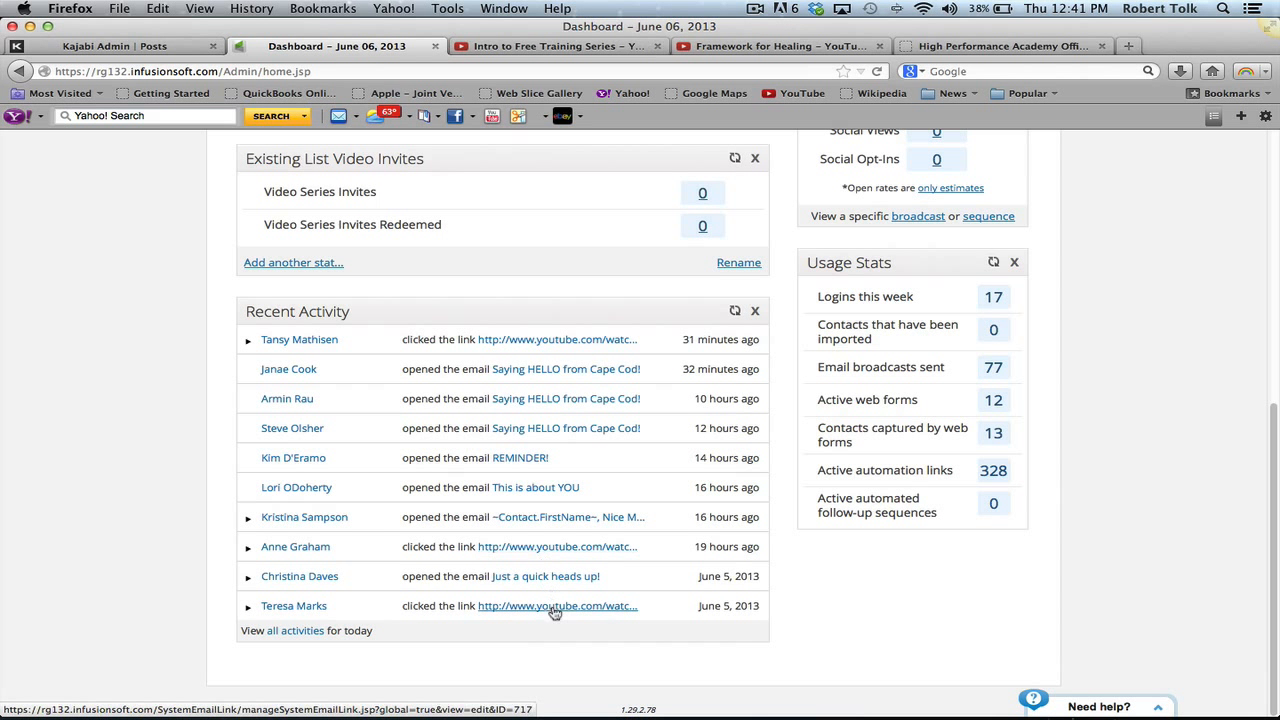
scroll(519, 452, "up", 1)
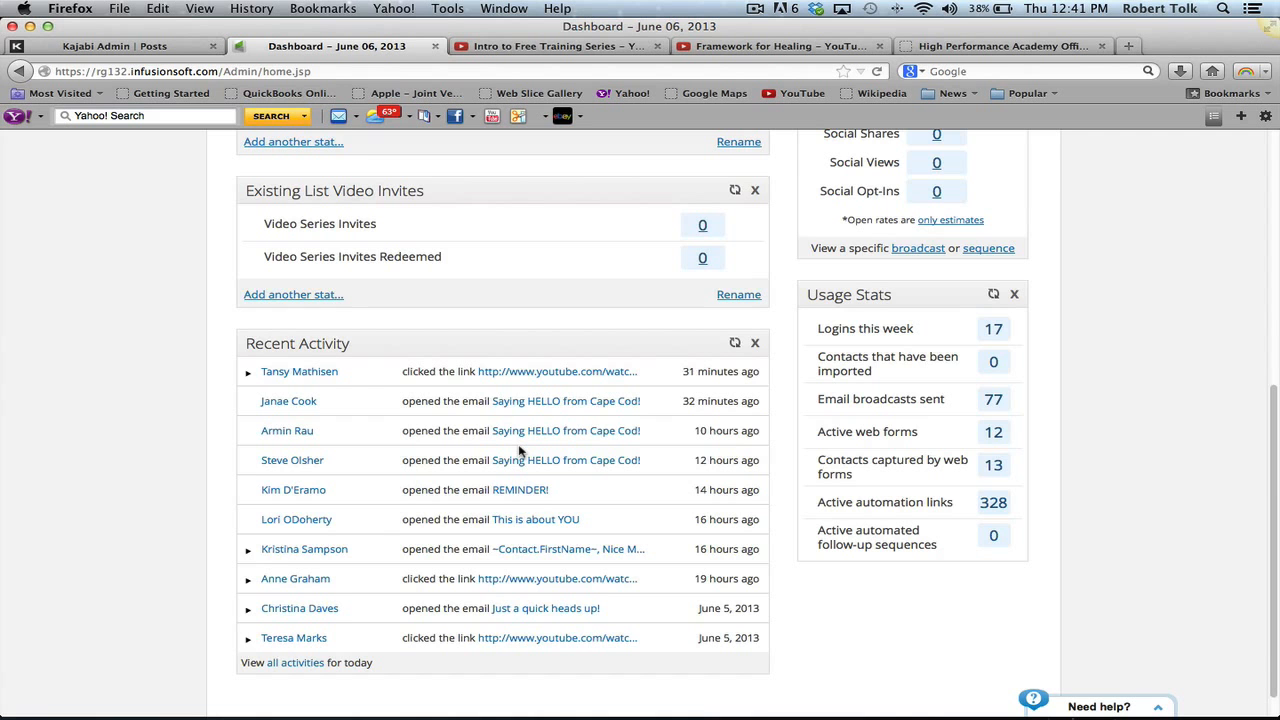
scroll(519, 452, "up", 9)
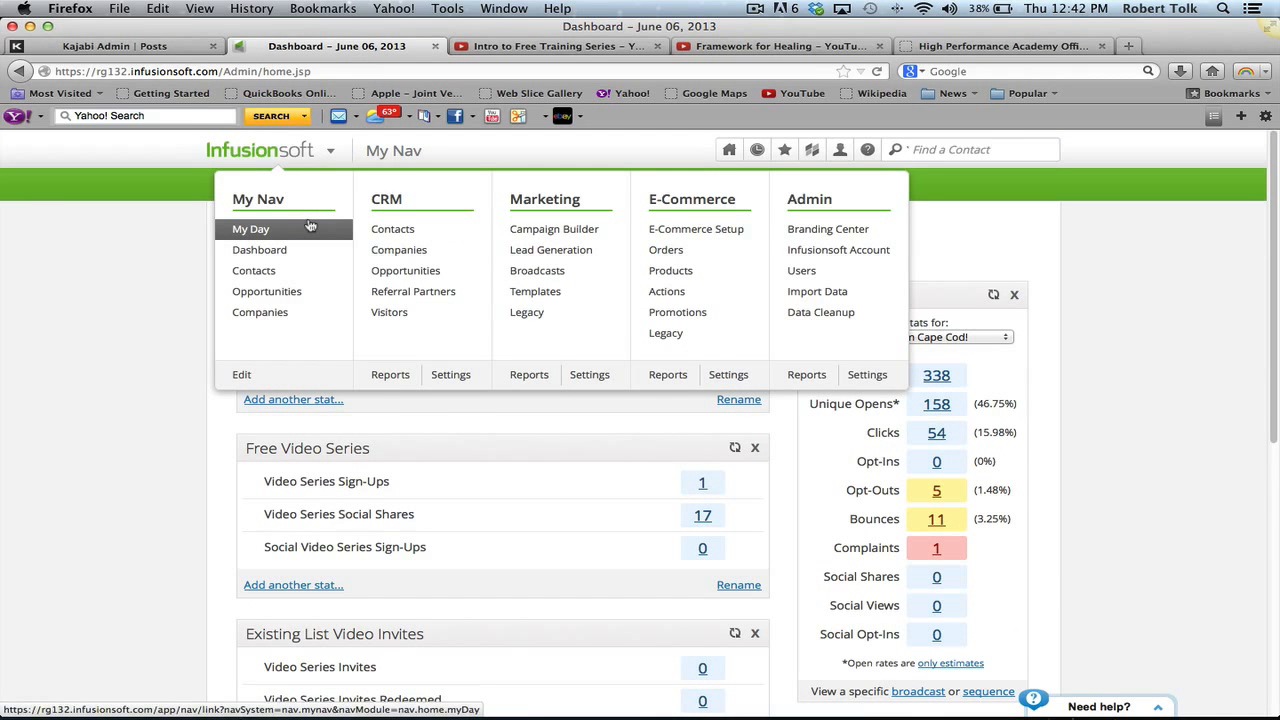
- View the Contacts and the two Referral Partners, then open the Campaigns list
left_click(402, 235)
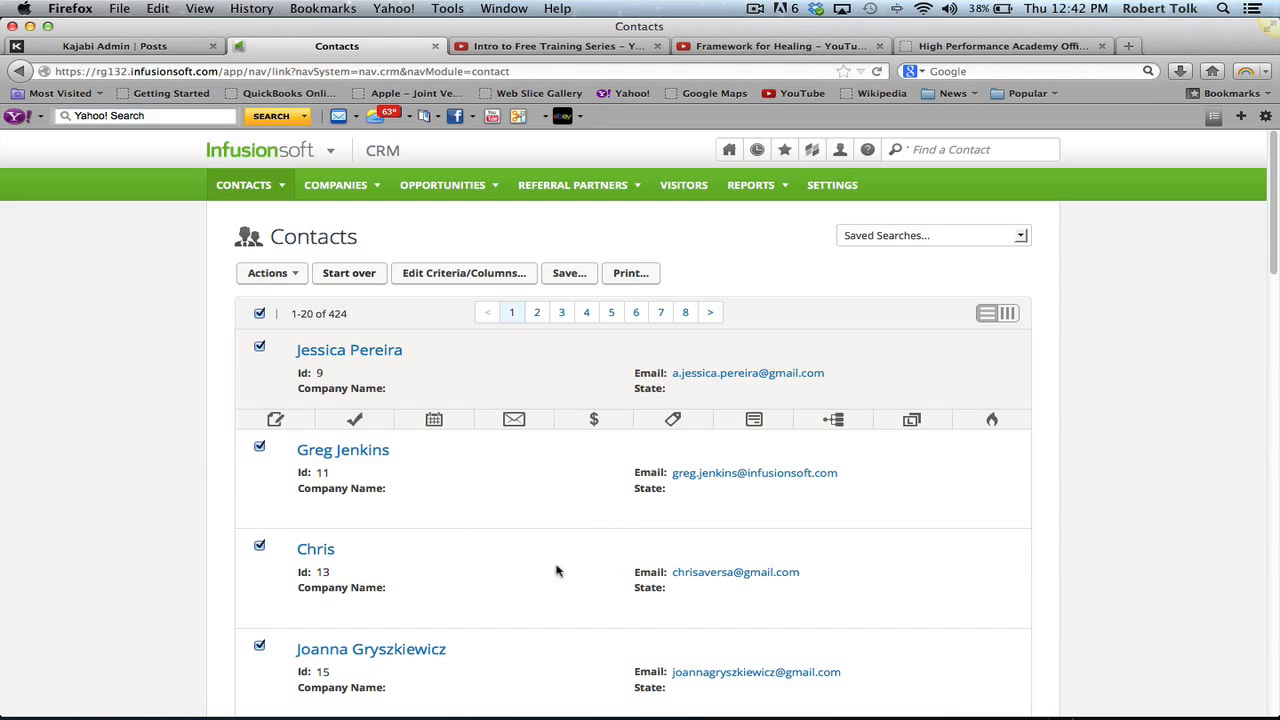
mouse_move(284, 157)
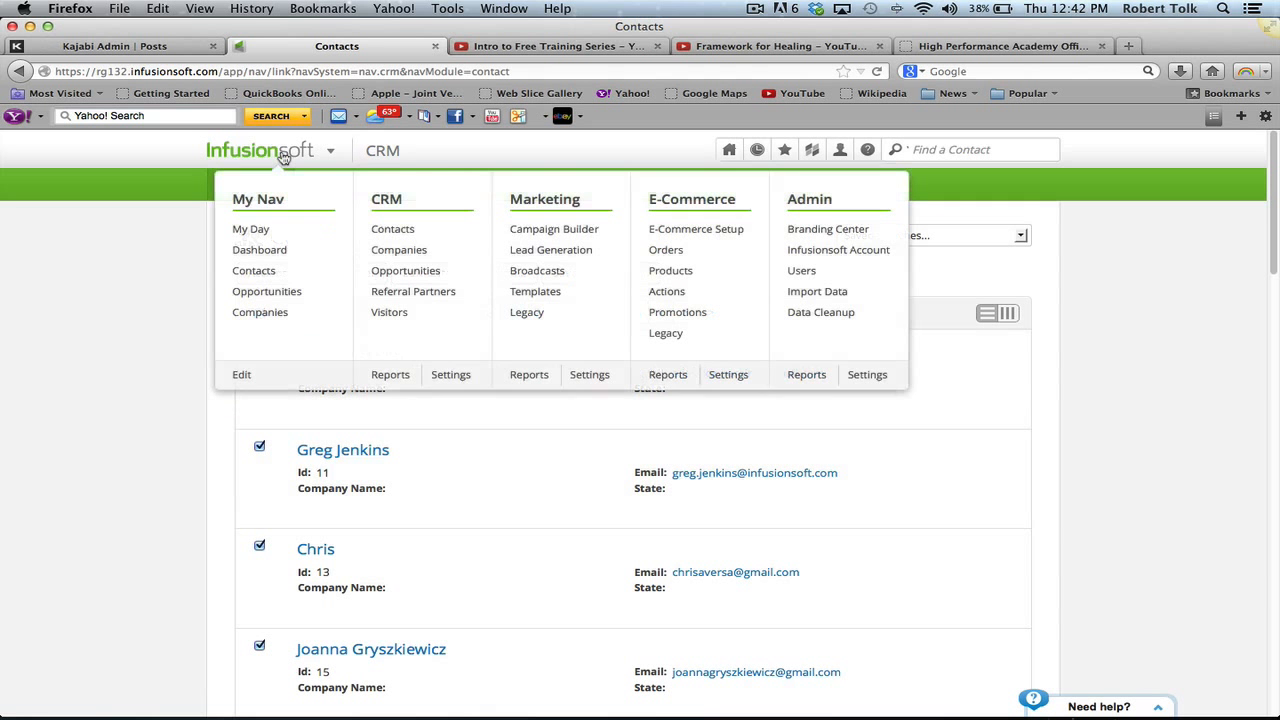
left_click(390, 290)
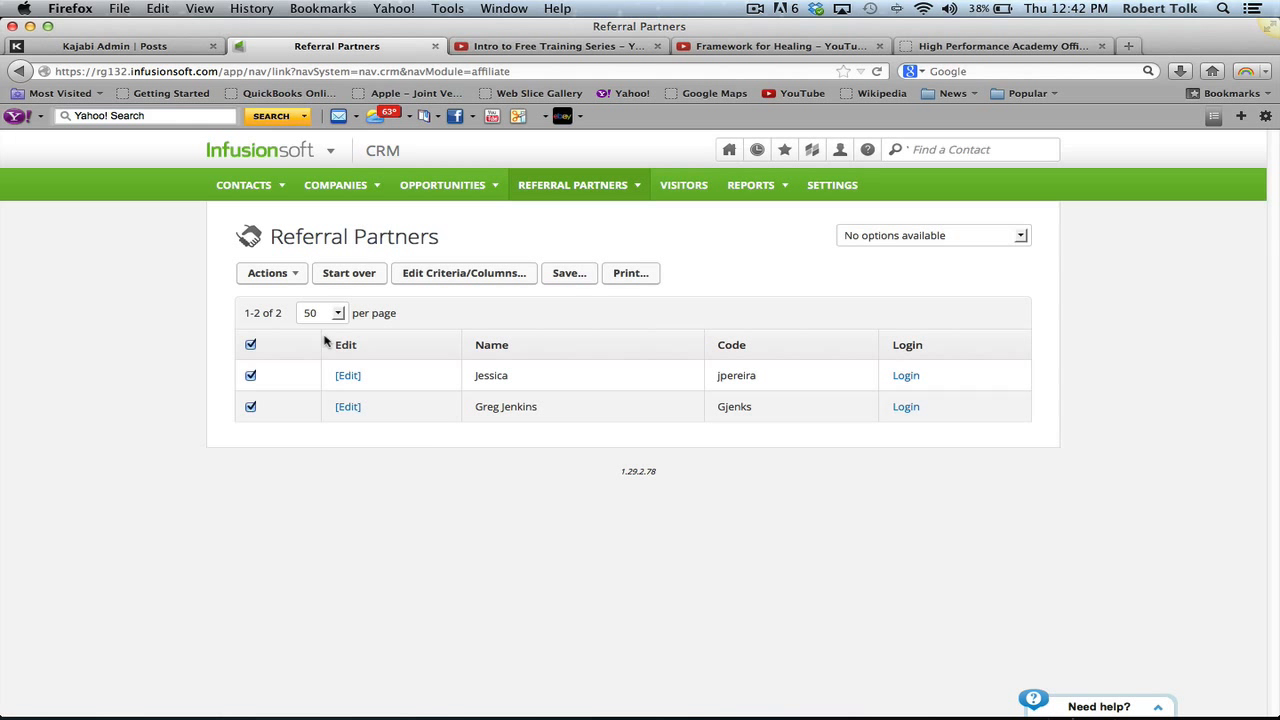
mouse_move(298, 154)
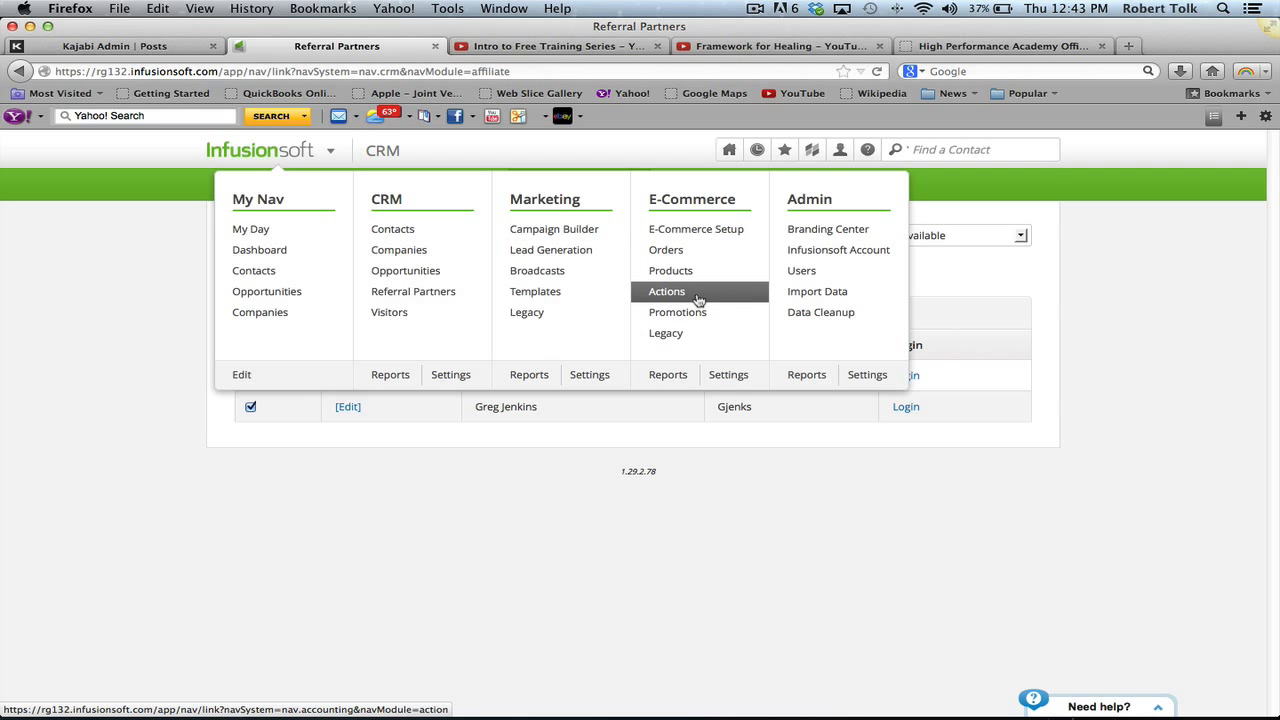
left_click(583, 231)
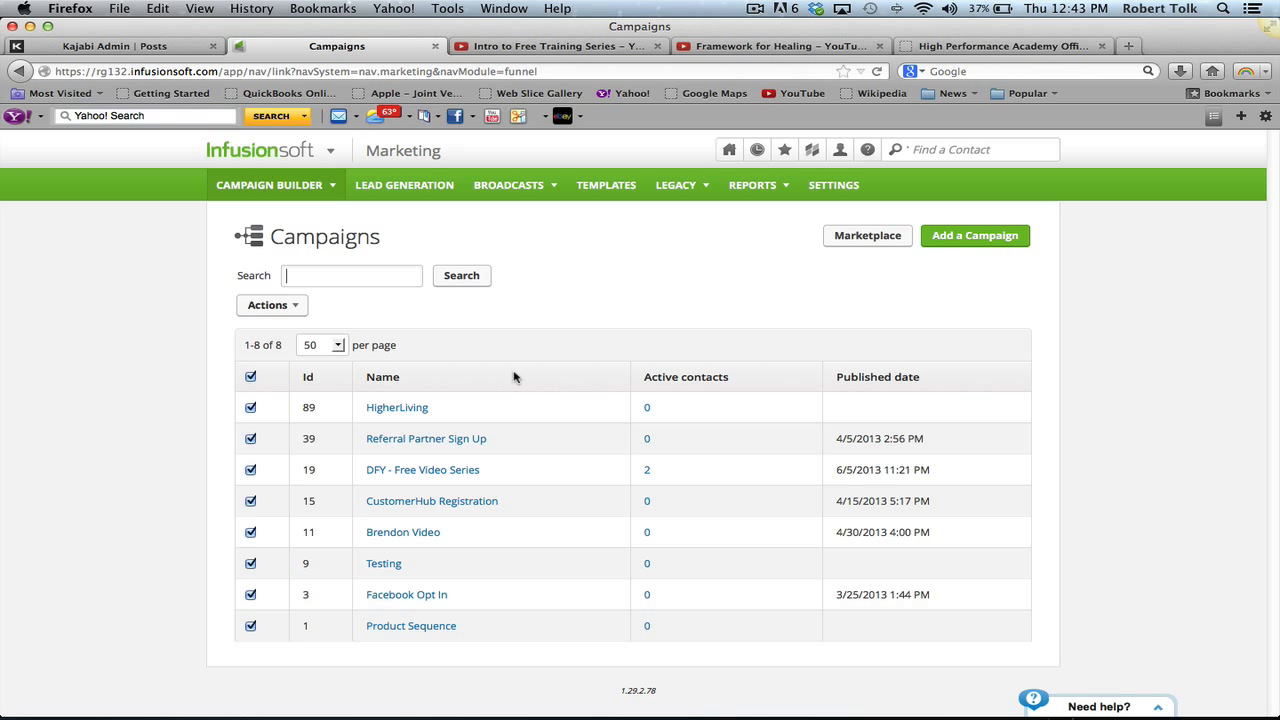
- Review the DFY - Free Video Series campaign map, return to the list, and add a new campaign
left_click(447, 470)
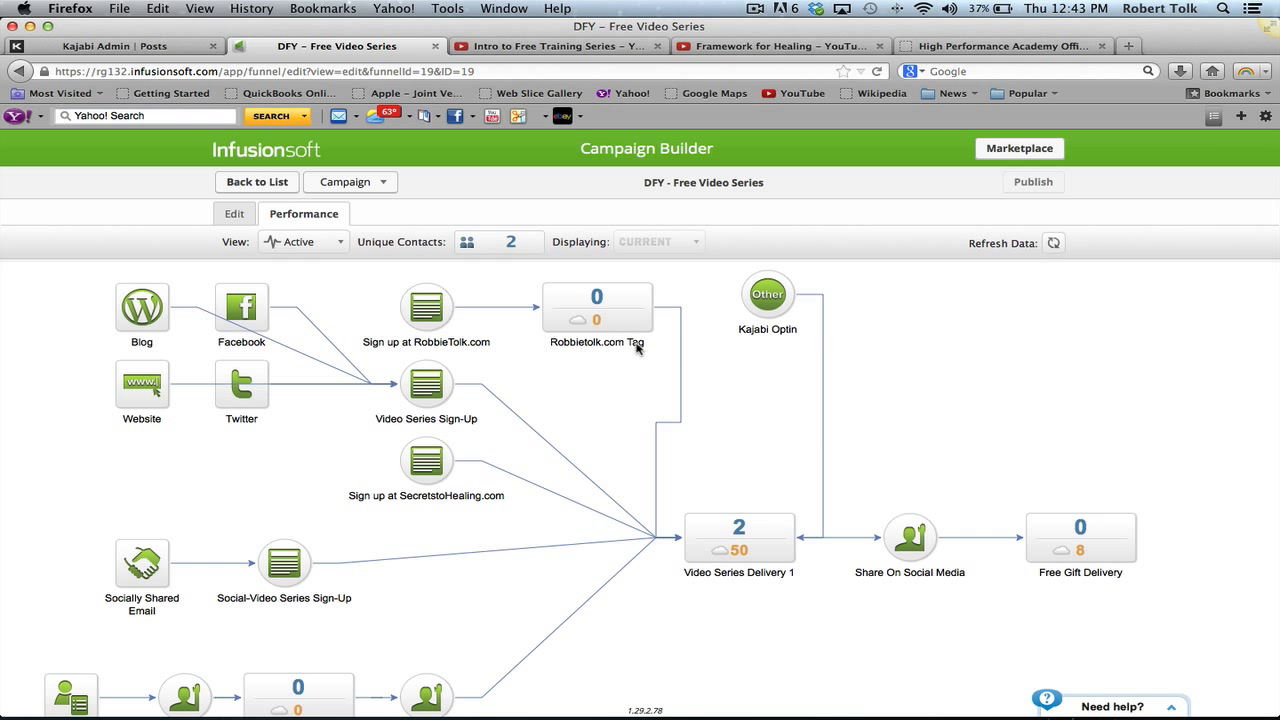
mouse_move(722, 557)
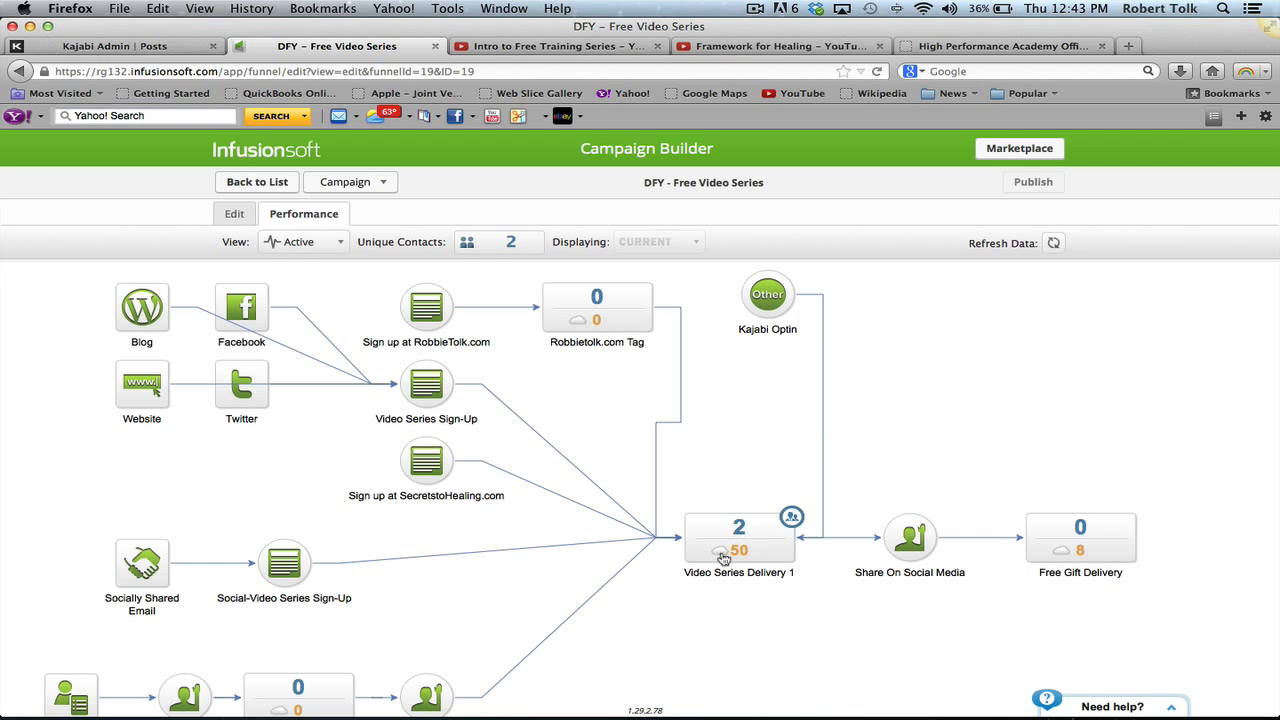
left_click(280, 184)
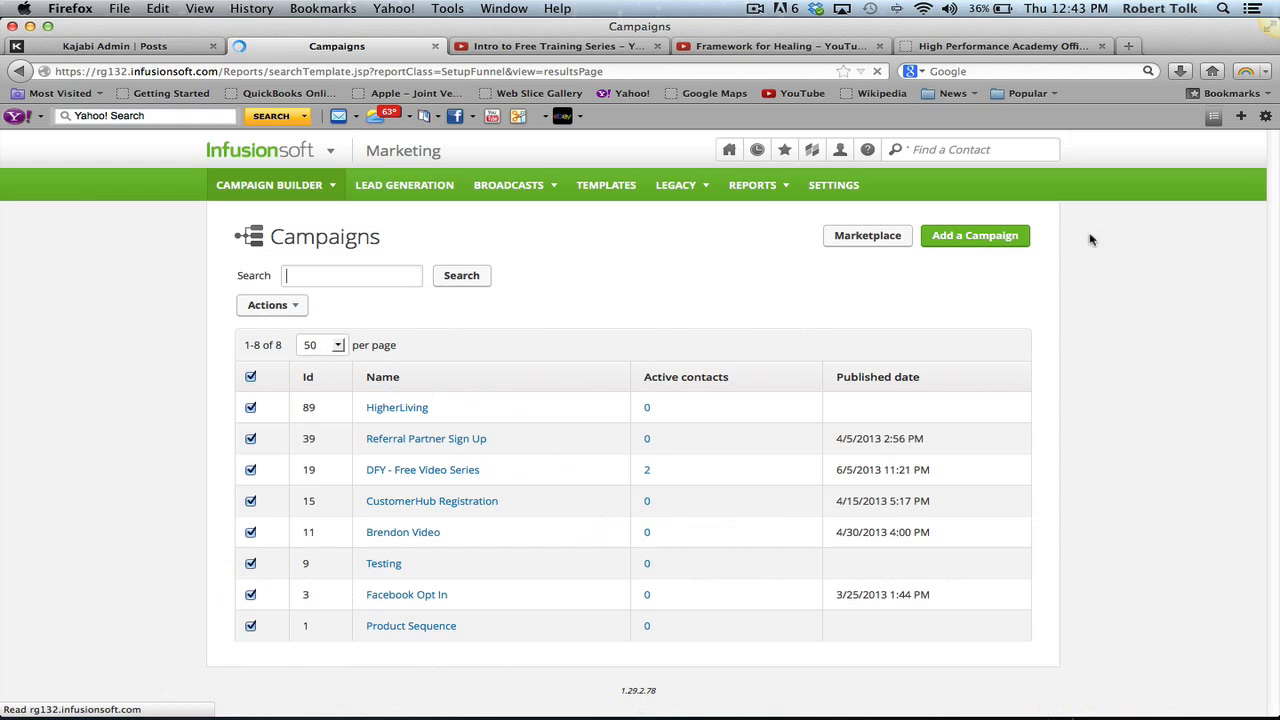
left_click(998, 236)
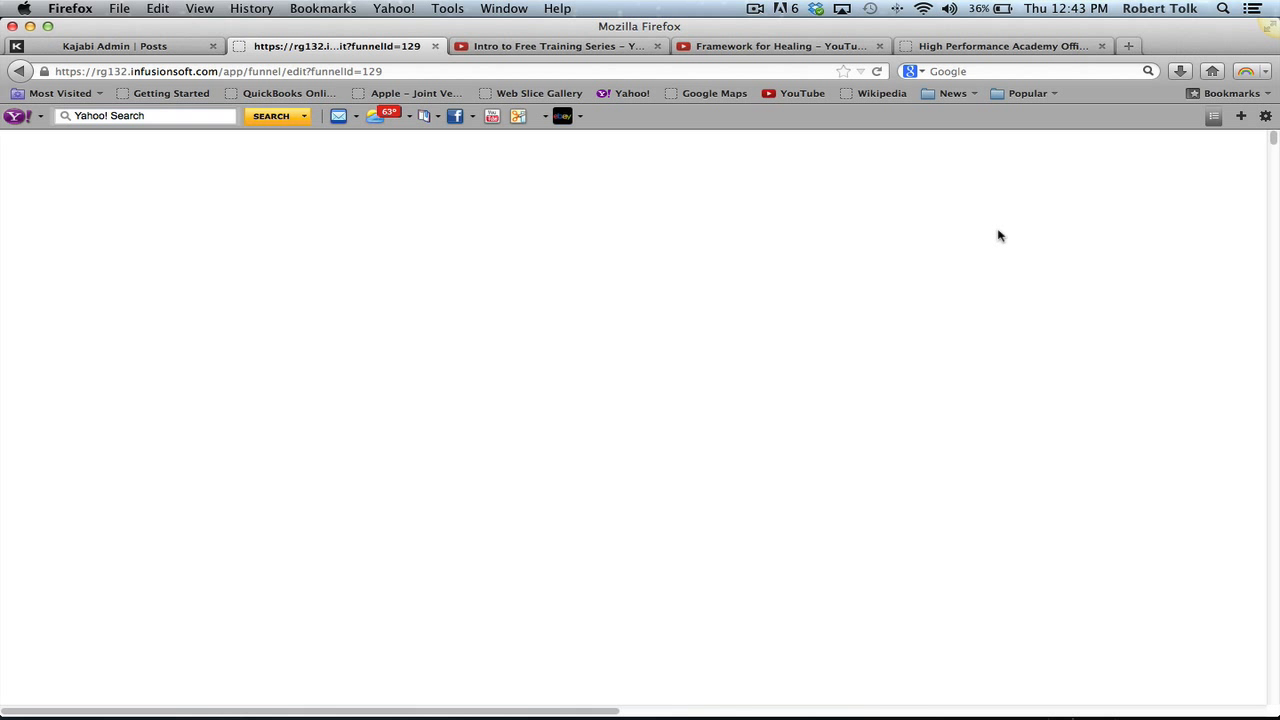
- Reload the new campaign and rename it from Untitled Campaign to 'Expert Example'
left_click(878, 73)
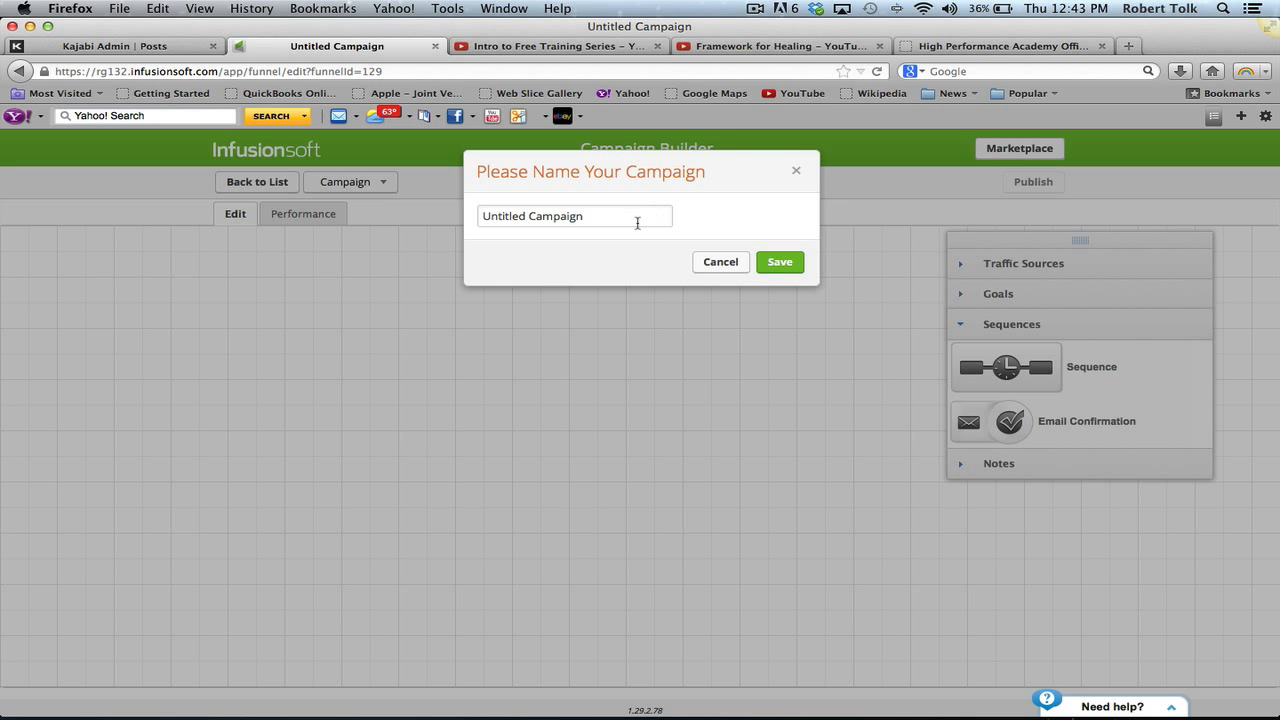
double_click(548, 221)
triple_click(495, 213)
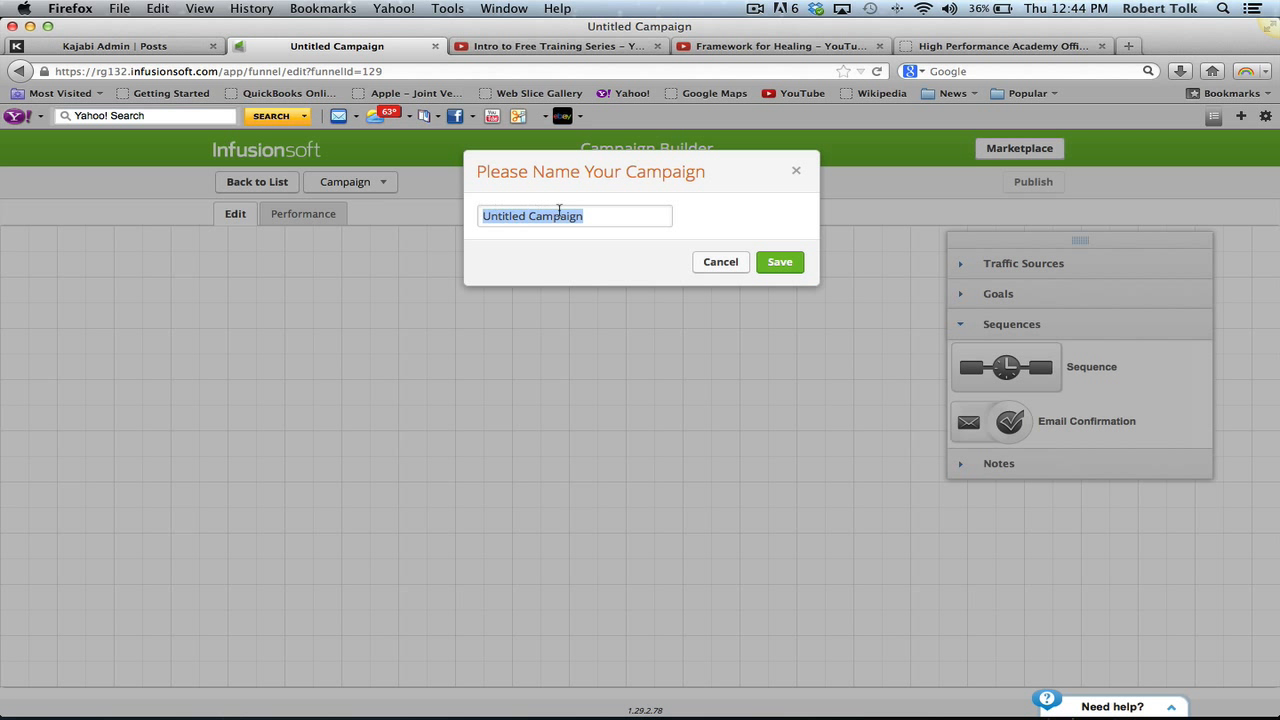
type("Exp")
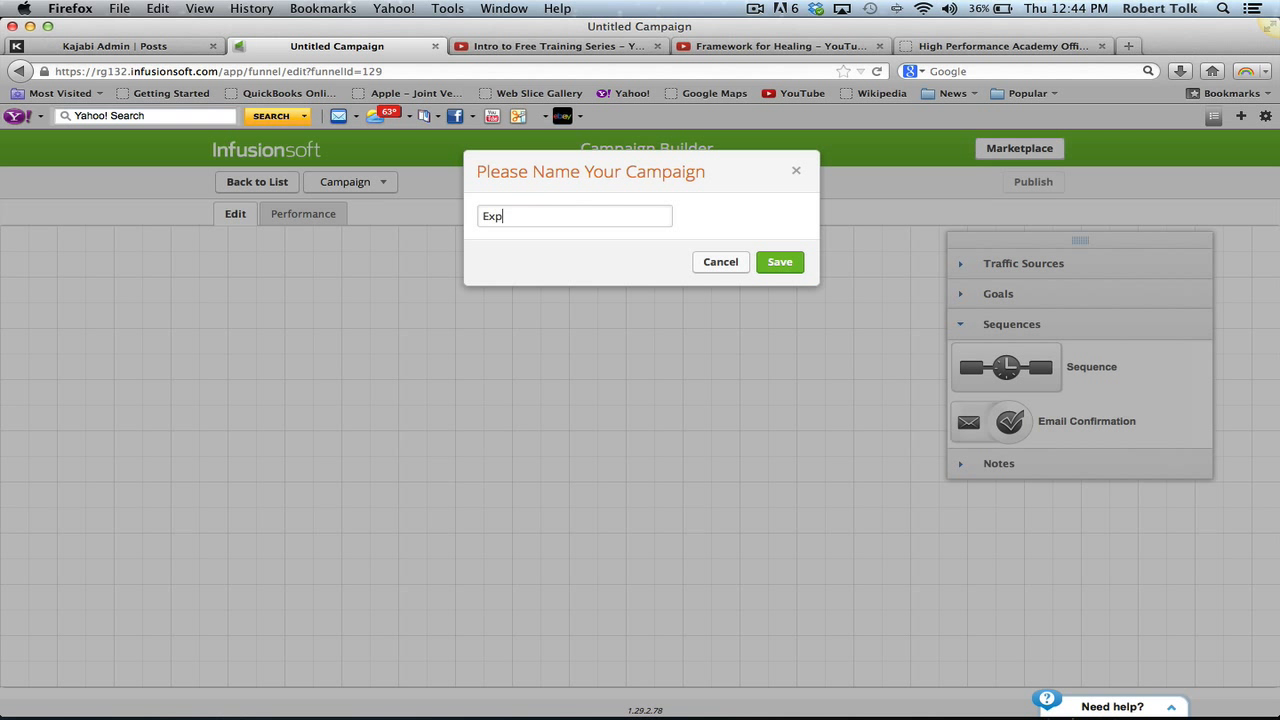
type("ert Exsmpl")
key("BackSpace")
key("BackSpace")
key("BackSpace")
key("BackSpace")
type("amp")
left_click(779, 262)
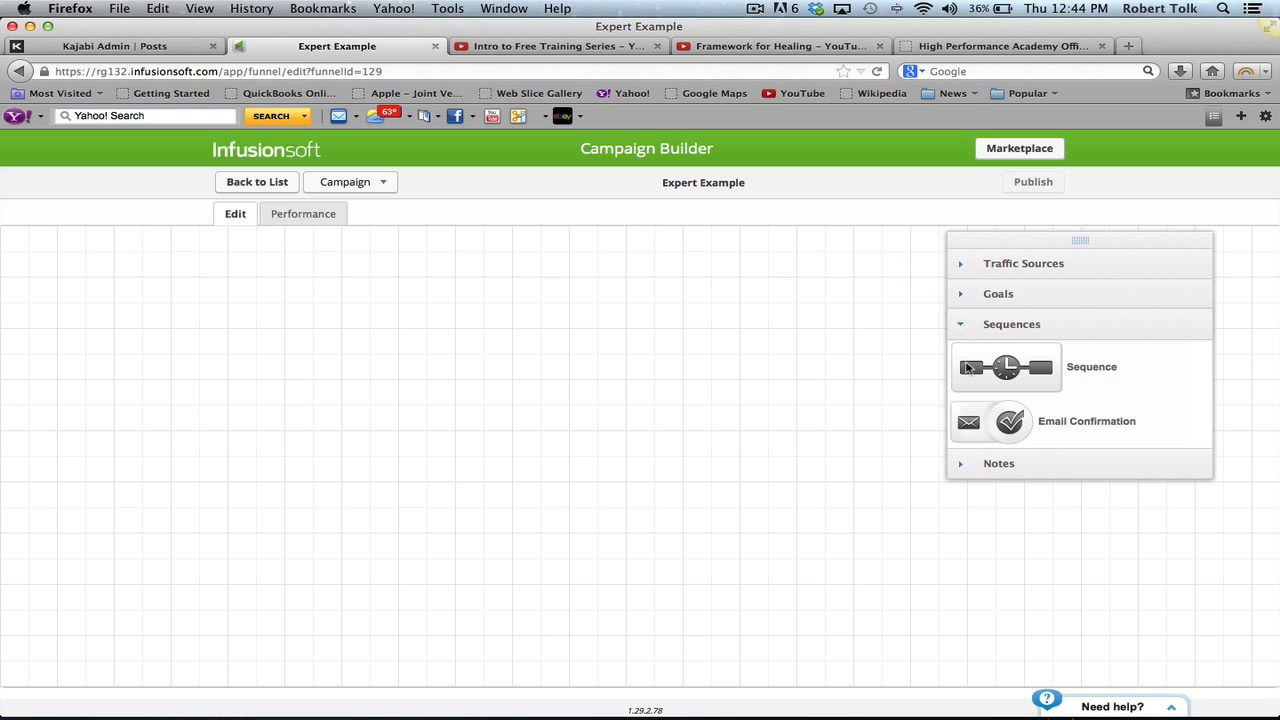
- Place a newsletter sign-up goal on the canvas and label it 'Kajabi Optin'
left_click(1042, 268)
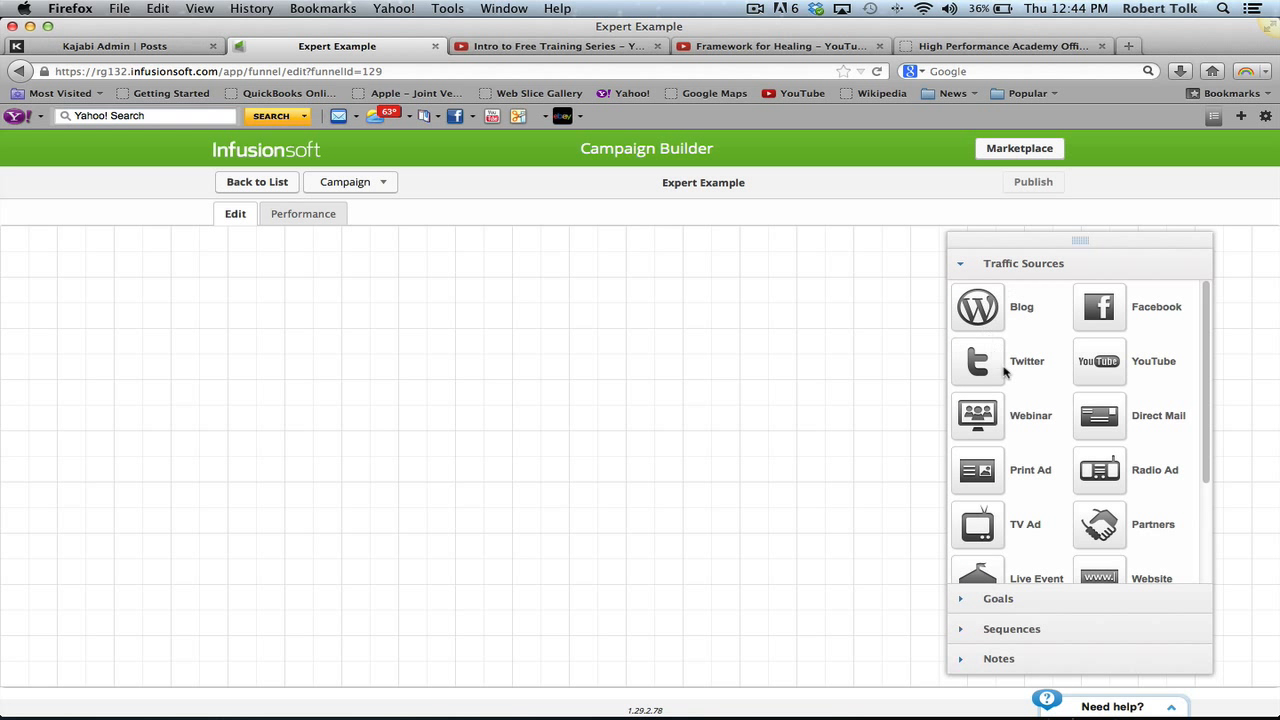
left_click(994, 606)
left_click_drag(990, 336, 128, 365)
double_click(128, 363)
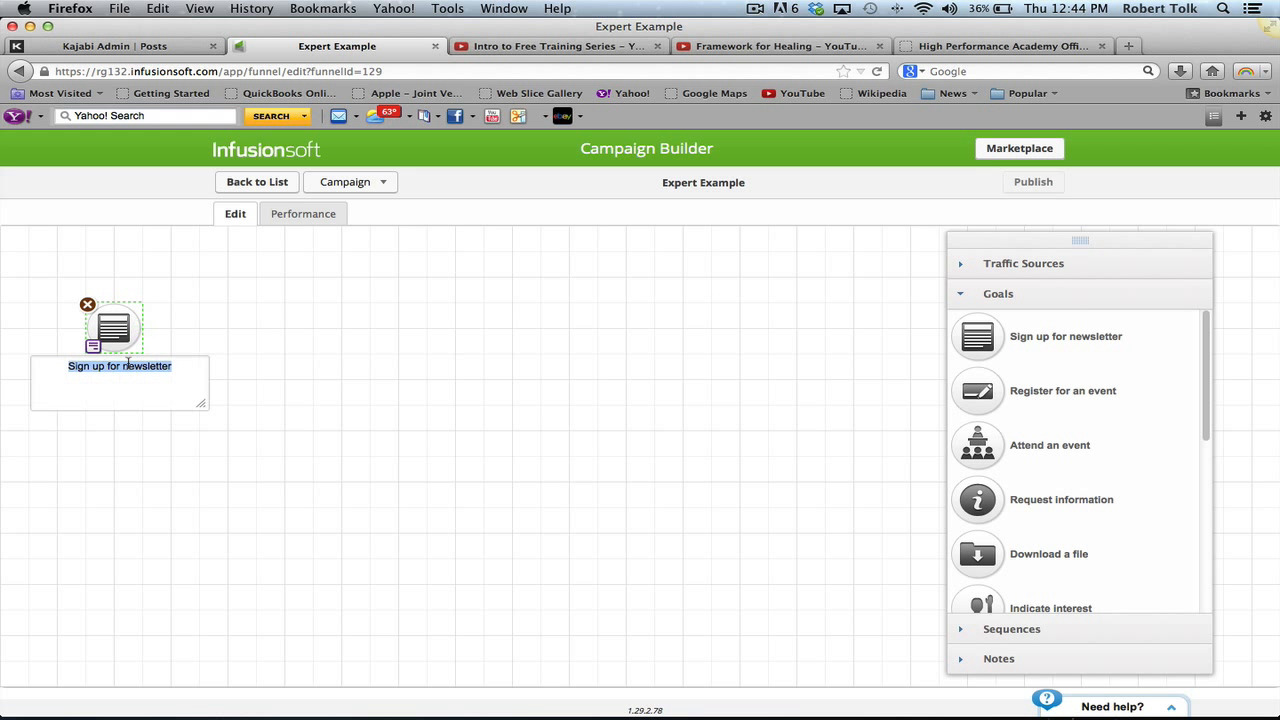
type("Kajabi Optin")
key("Return")
left_click(323, 347)
- Add a sequence and link the Kajabi Optin goal into it
left_click(1017, 635)
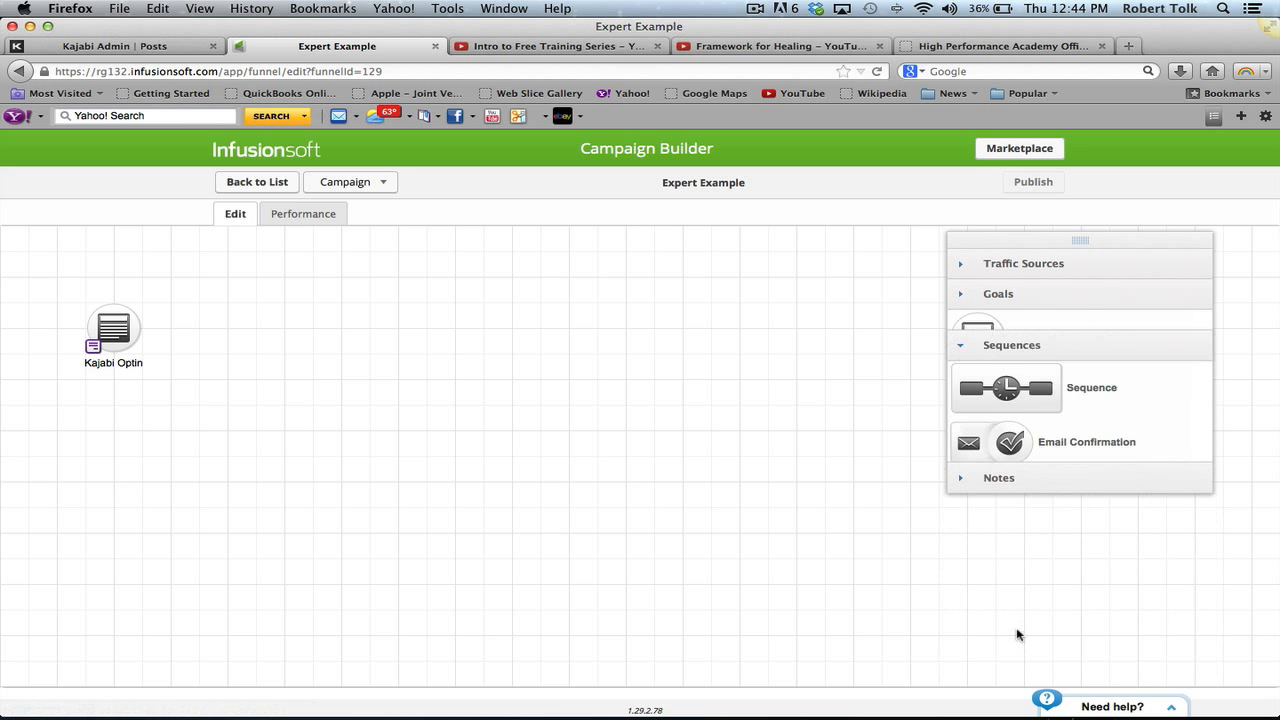
left_click_drag(1050, 376, 290, 314)
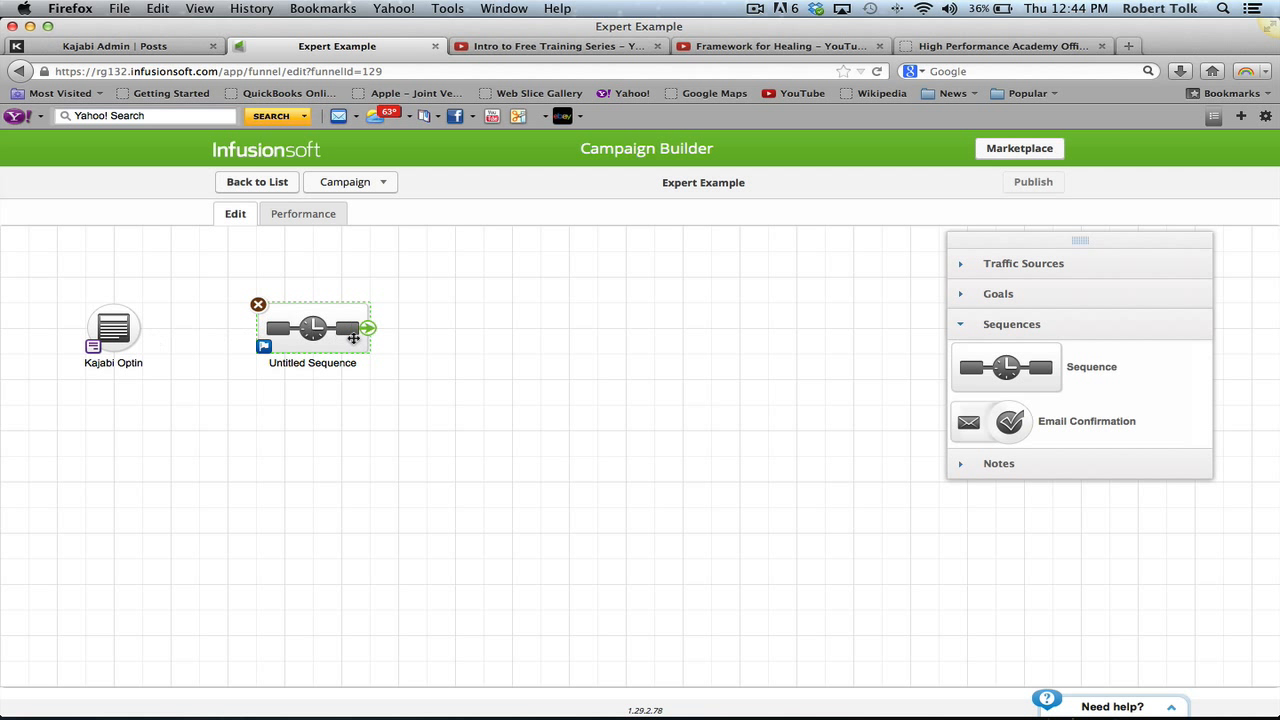
left_click(121, 331)
left_click_drag(143, 330, 281, 322)
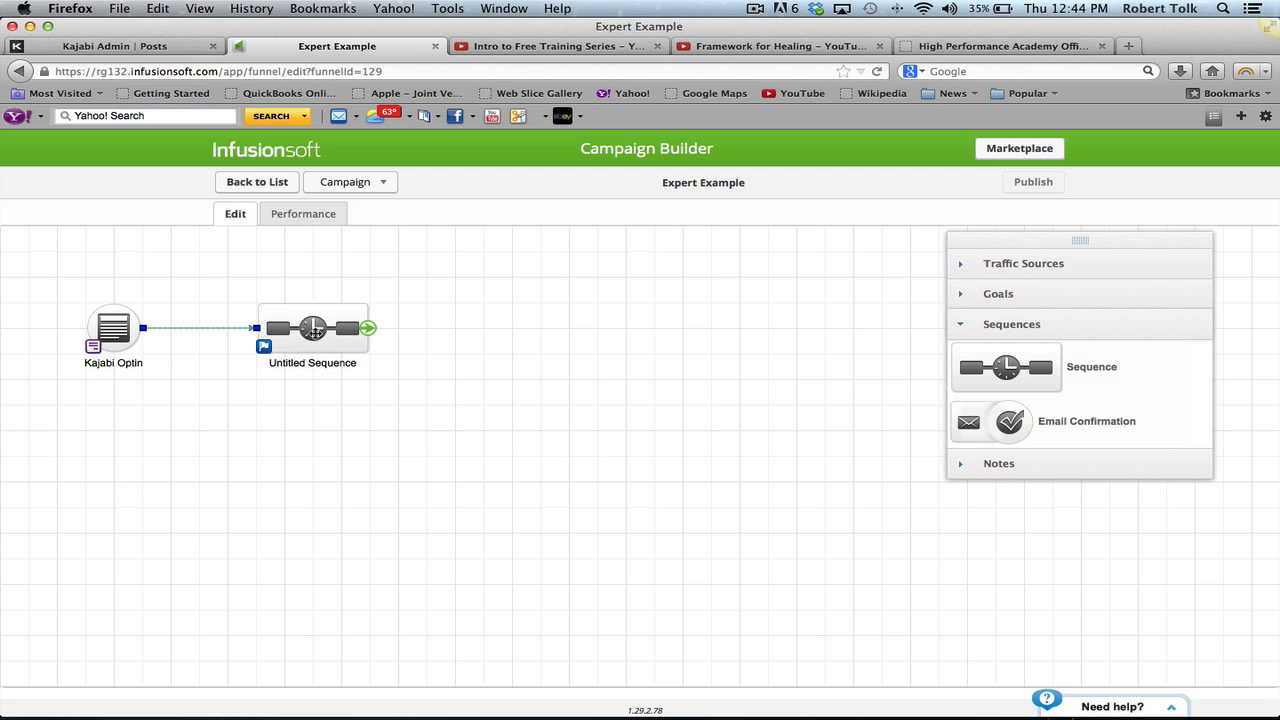
- Open the Untitled Sequence and add an email, a delay timer and a second email after Start
double_click(313, 330)
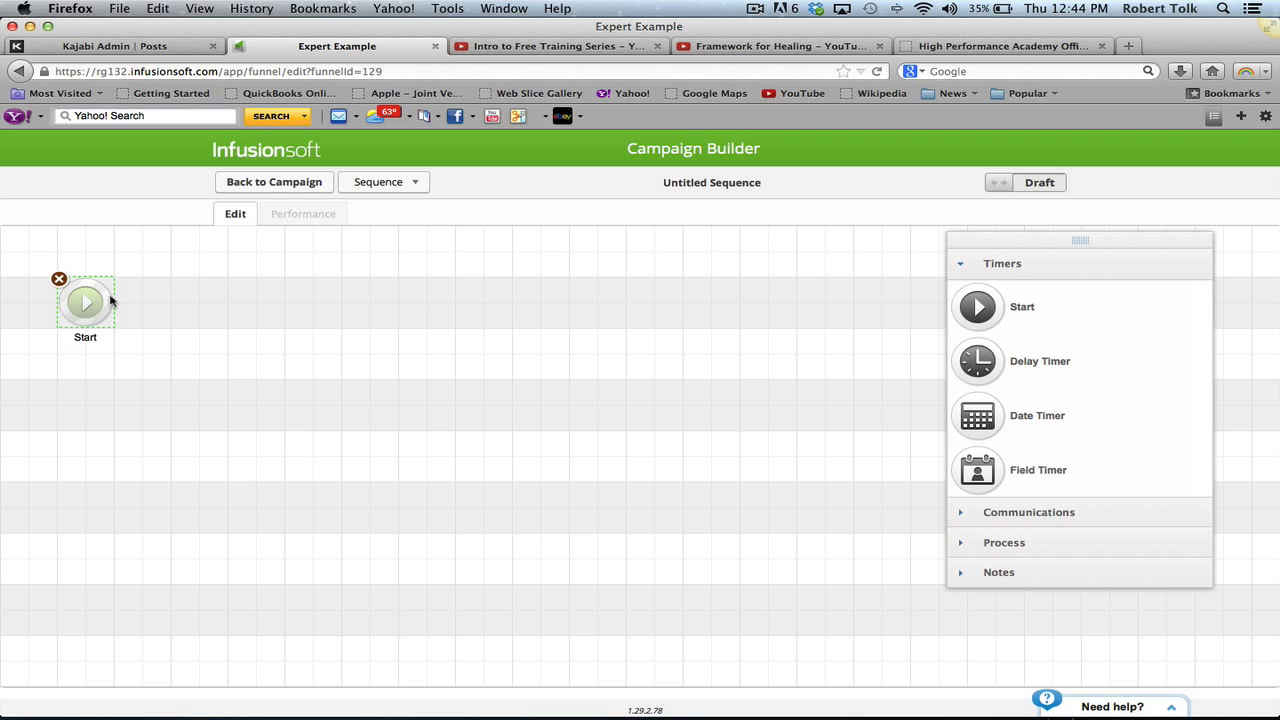
left_click(1061, 514)
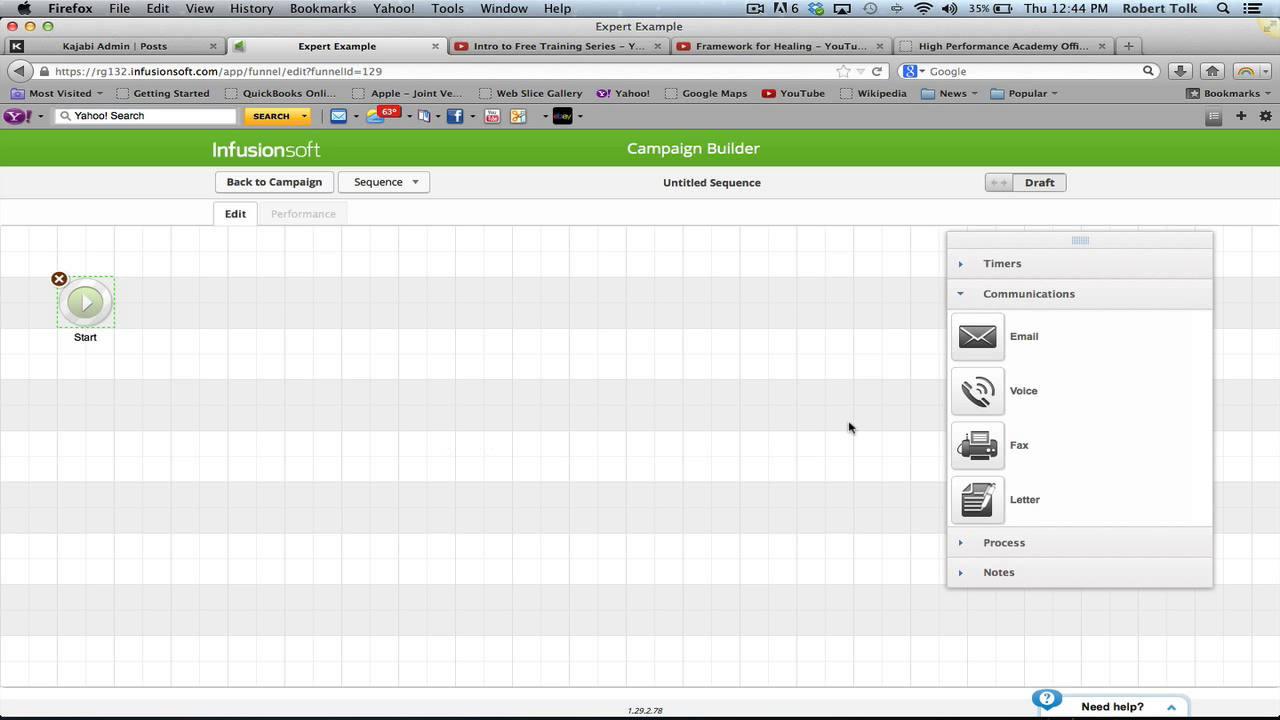
left_click_drag(980, 342, 380, 288)
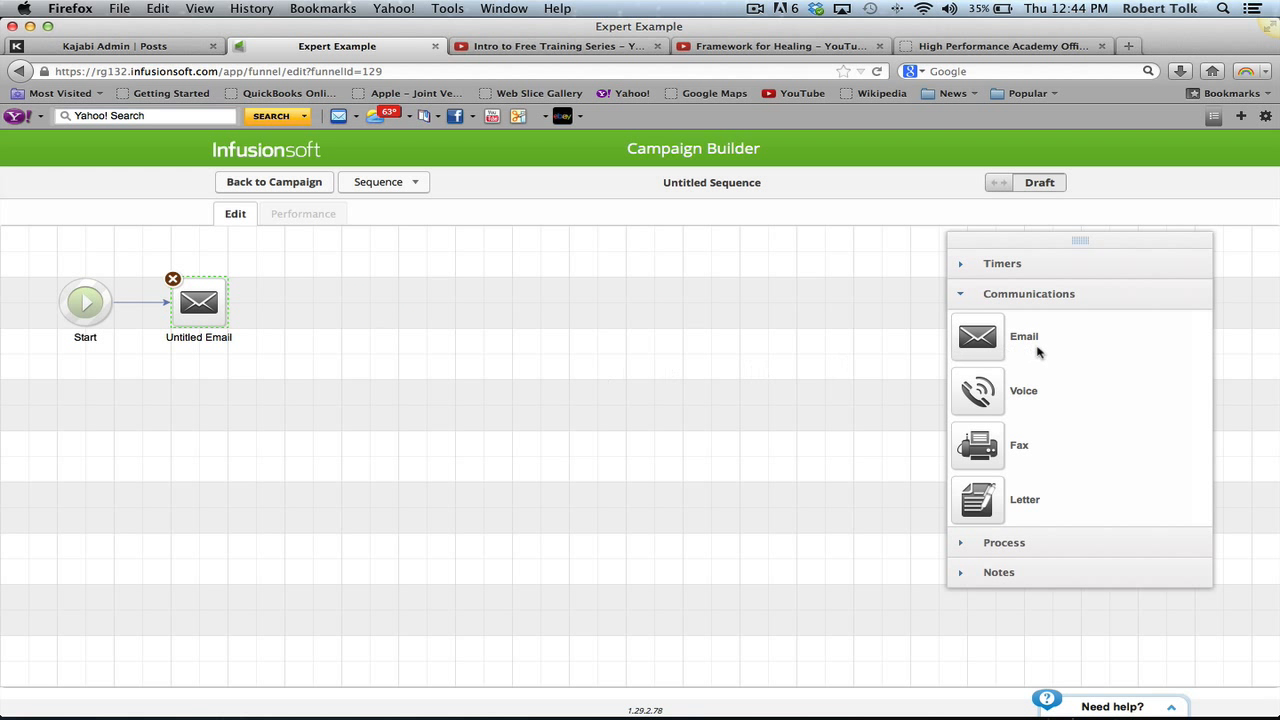
left_click(1006, 546)
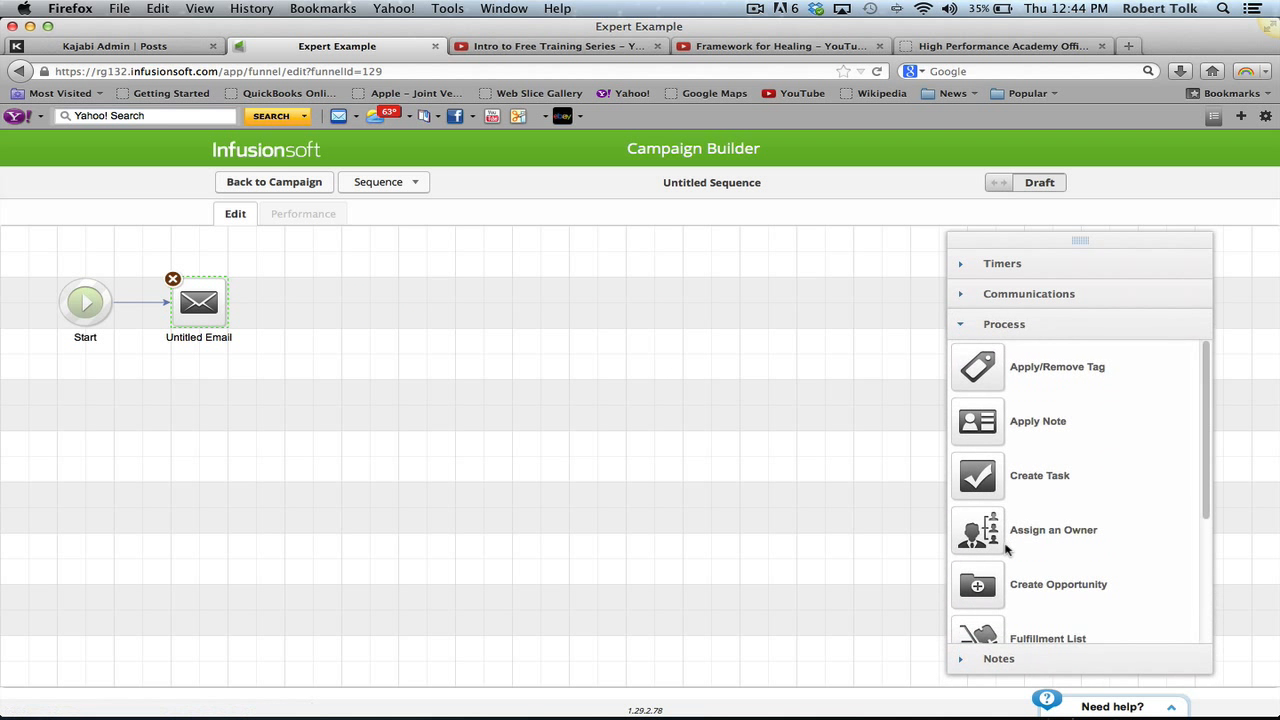
left_click(1043, 266)
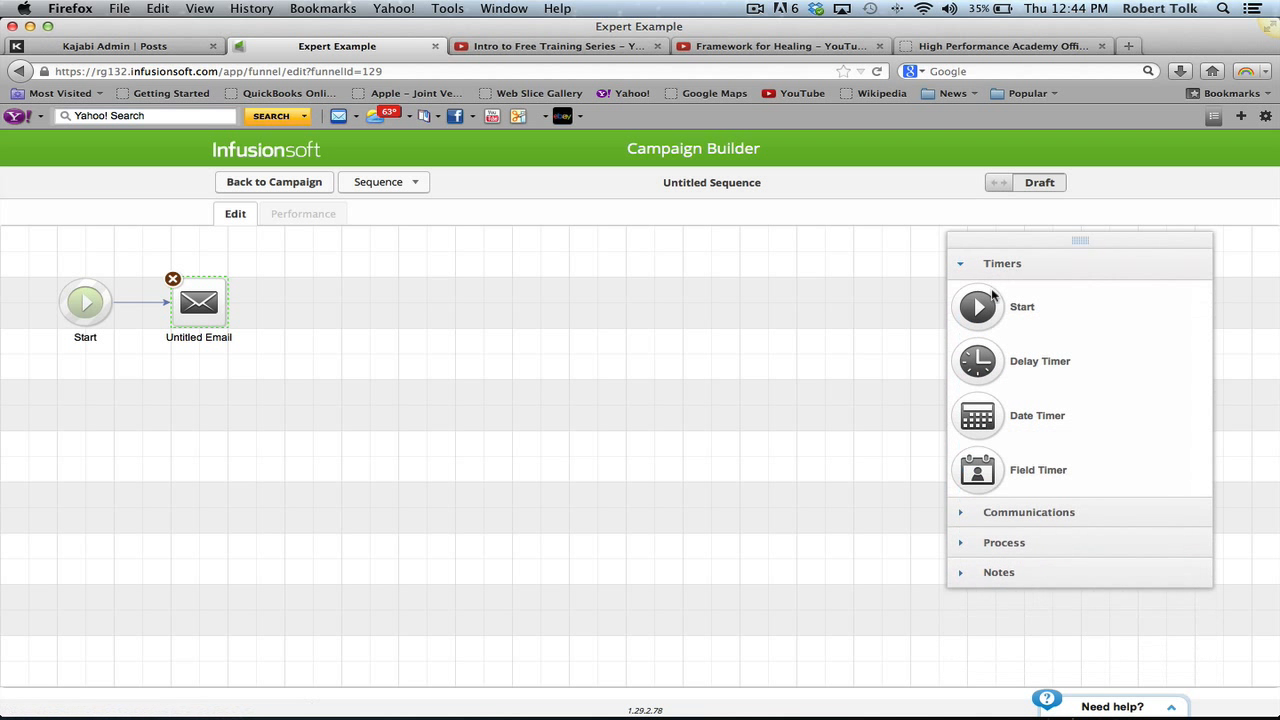
left_click_drag(1003, 363, 515, 318)
left_click_drag(464, 332, 341, 302)
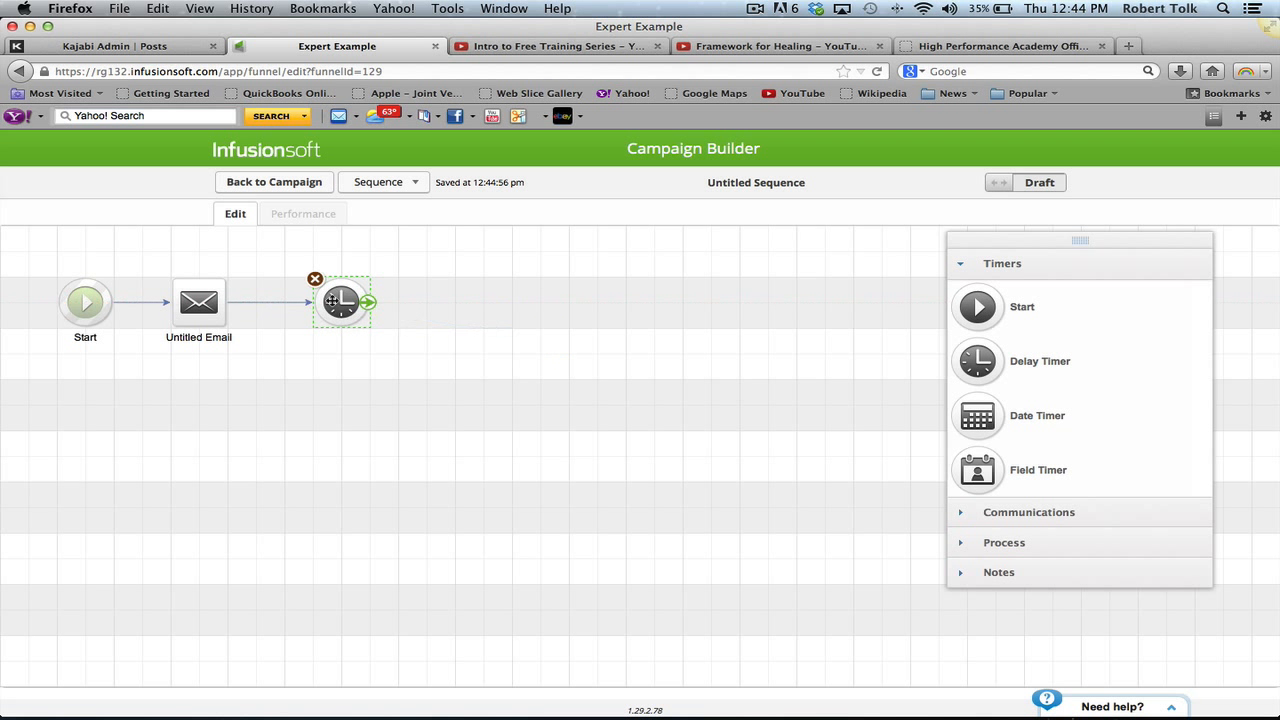
left_click(995, 512)
left_click_drag(972, 338, 483, 302)
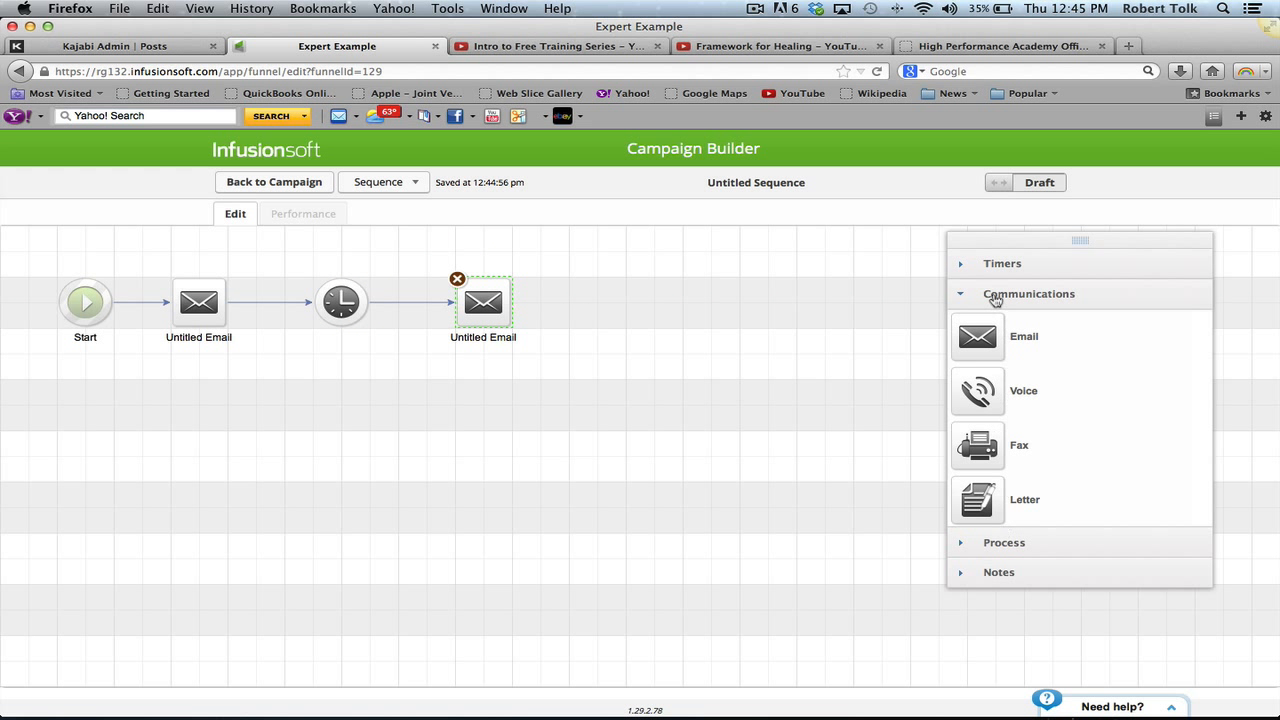
- Add two more delay timers and emails so four emails alternate with three timers
left_click(974, 264)
left_click_drag(985, 372, 604, 302)
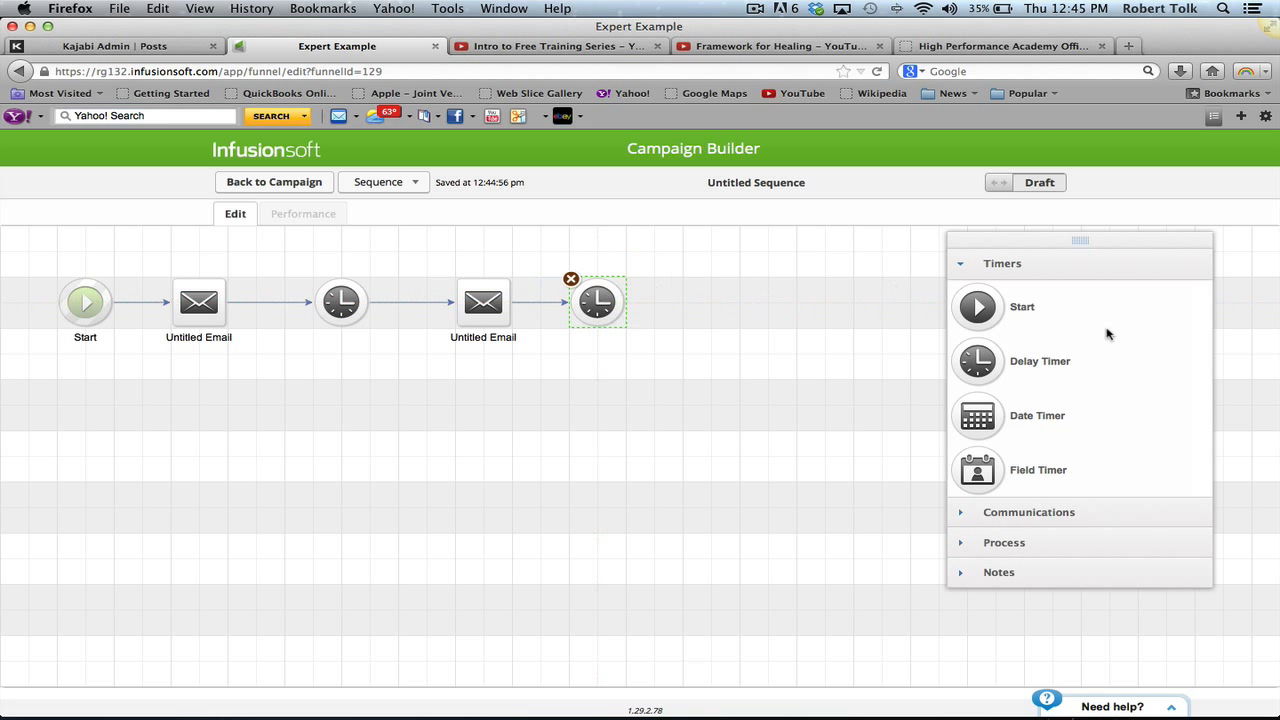
left_click(1051, 513)
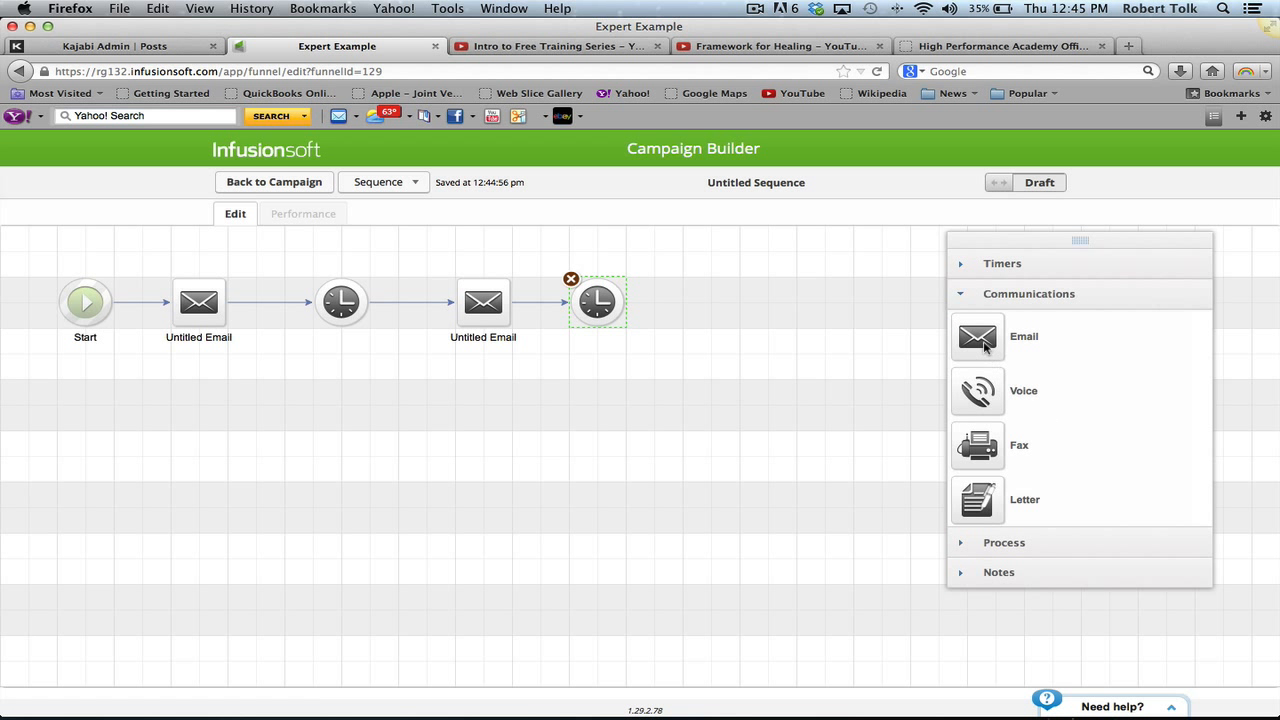
left_click_drag(985, 345, 790, 290)
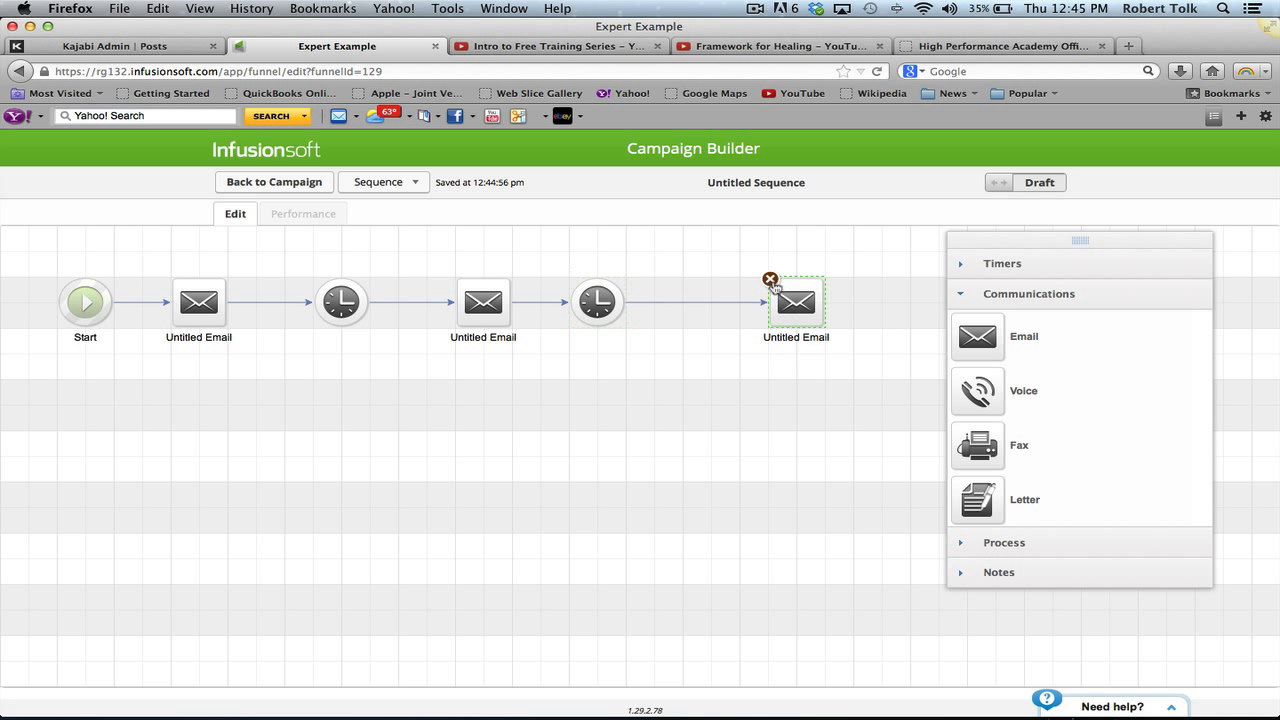
left_click_drag(603, 298, 634, 298)
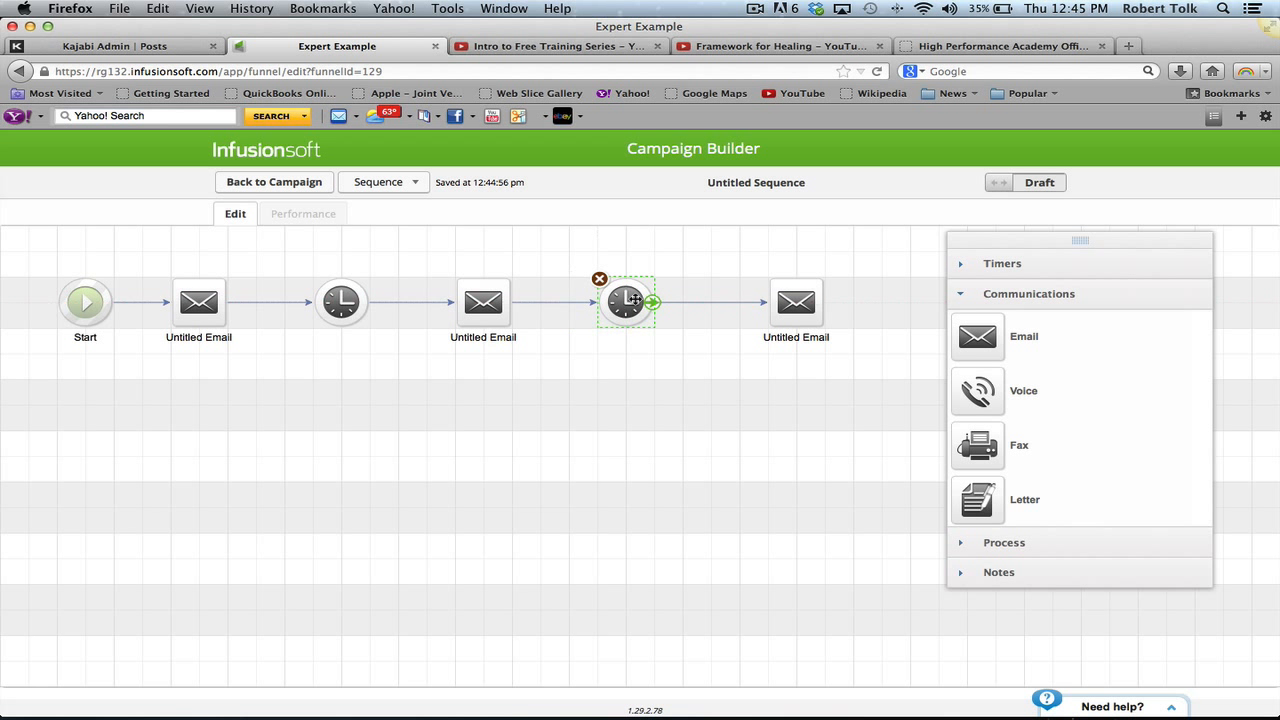
left_click(1003, 264)
left_click_drag(1044, 256, 1046, 386)
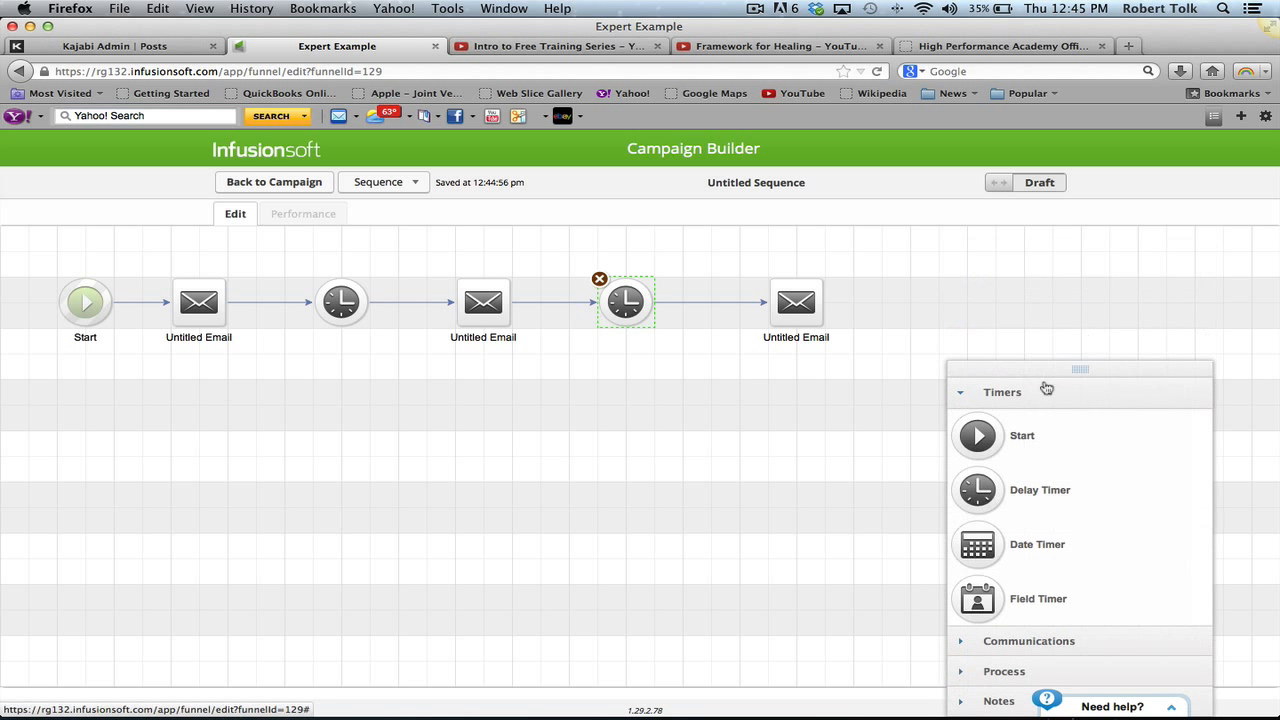
left_click_drag(980, 510, 896, 296)
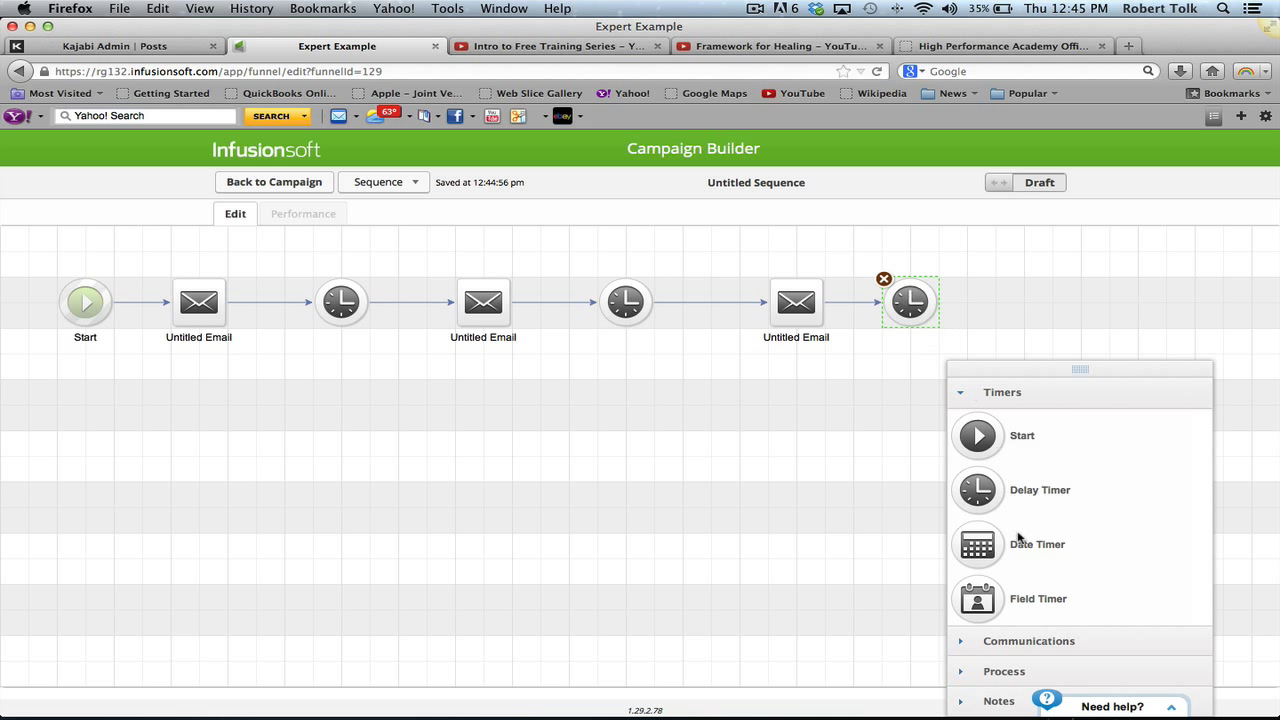
left_click(1020, 641)
left_click_drag(978, 468, 1028, 305)
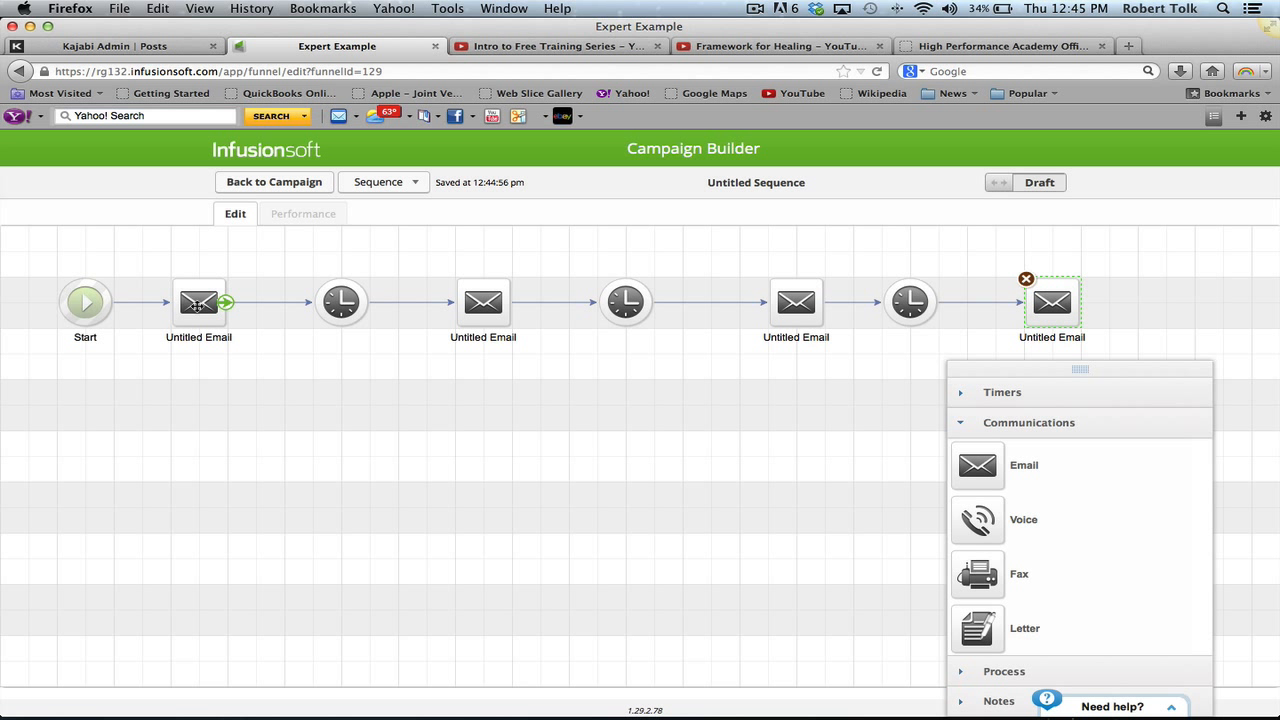
double_click(197, 303)
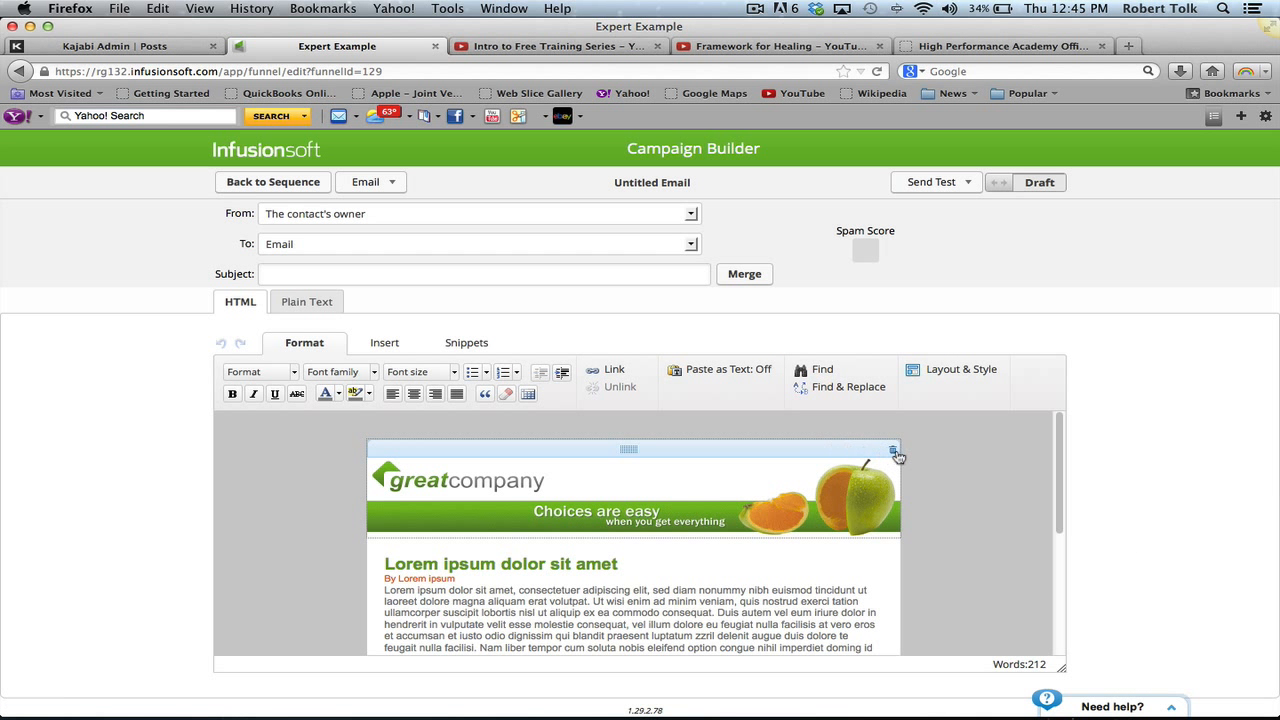
- Delete the header banner, Lorem ipsum article and unsubscribe text, and turn off the pre-header
left_click(893, 451)
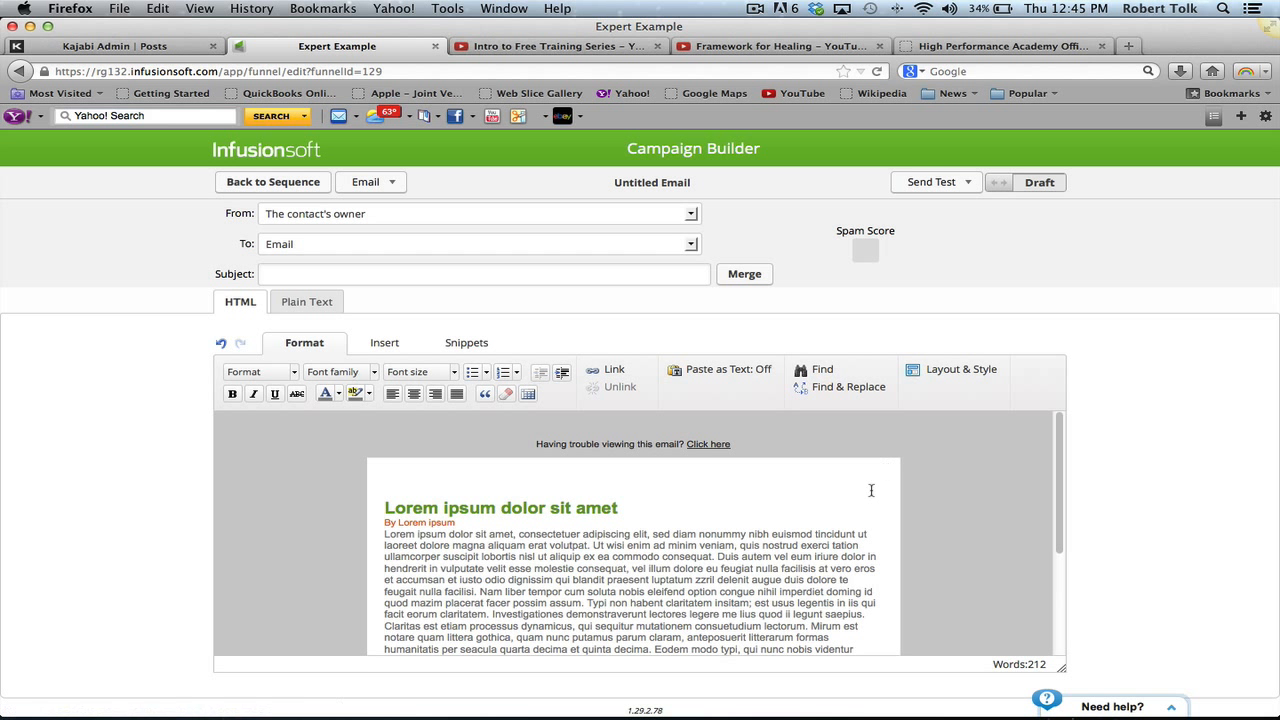
left_click(875, 491)
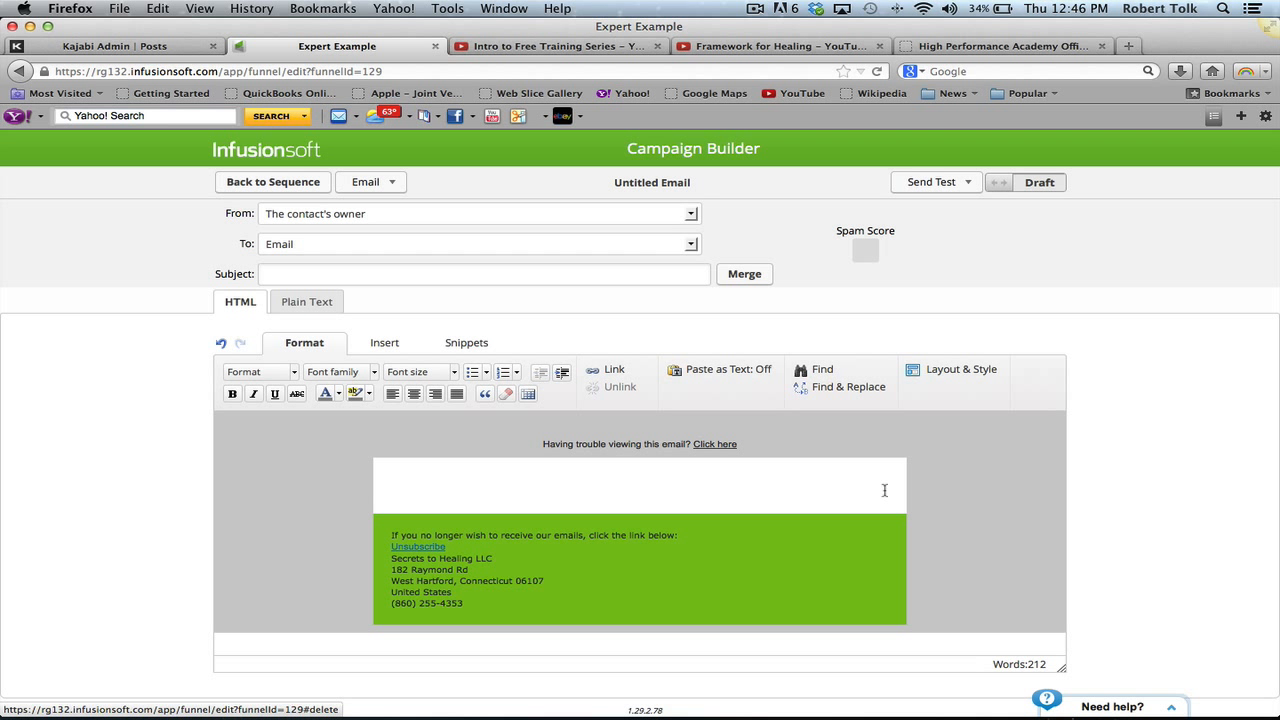
left_click(881, 523)
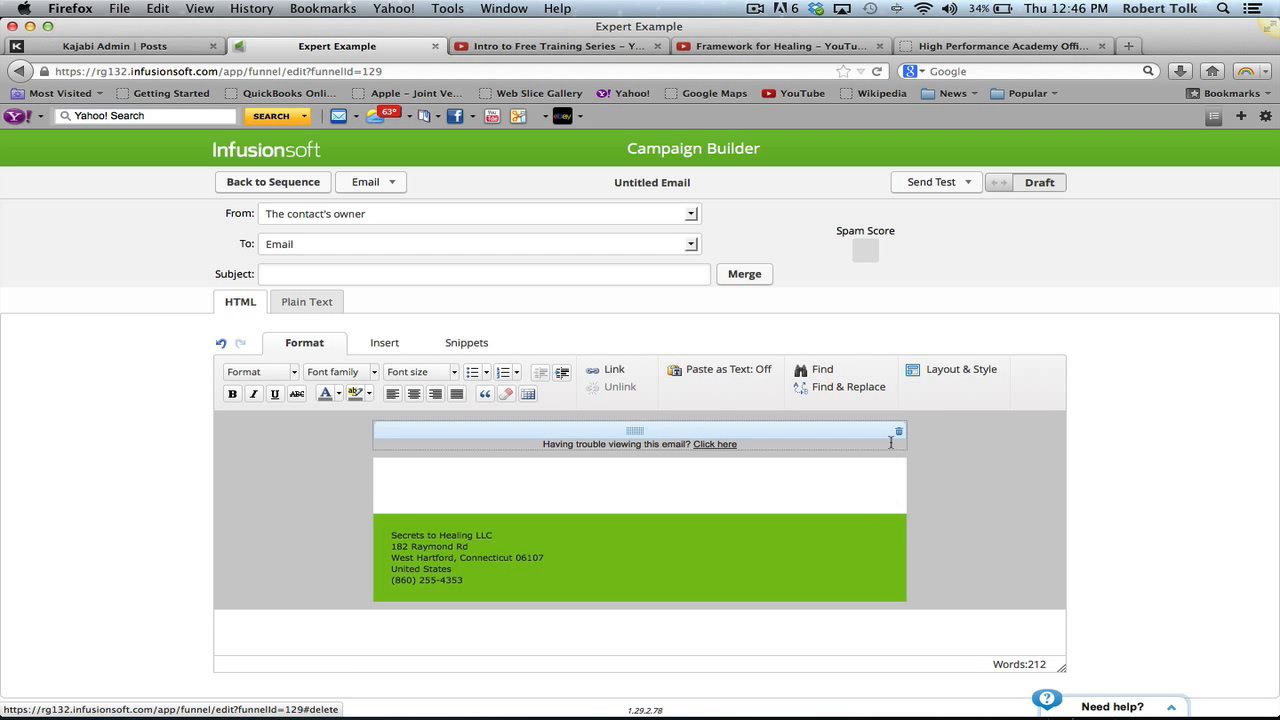
left_click(943, 372)
left_click(1092, 431)
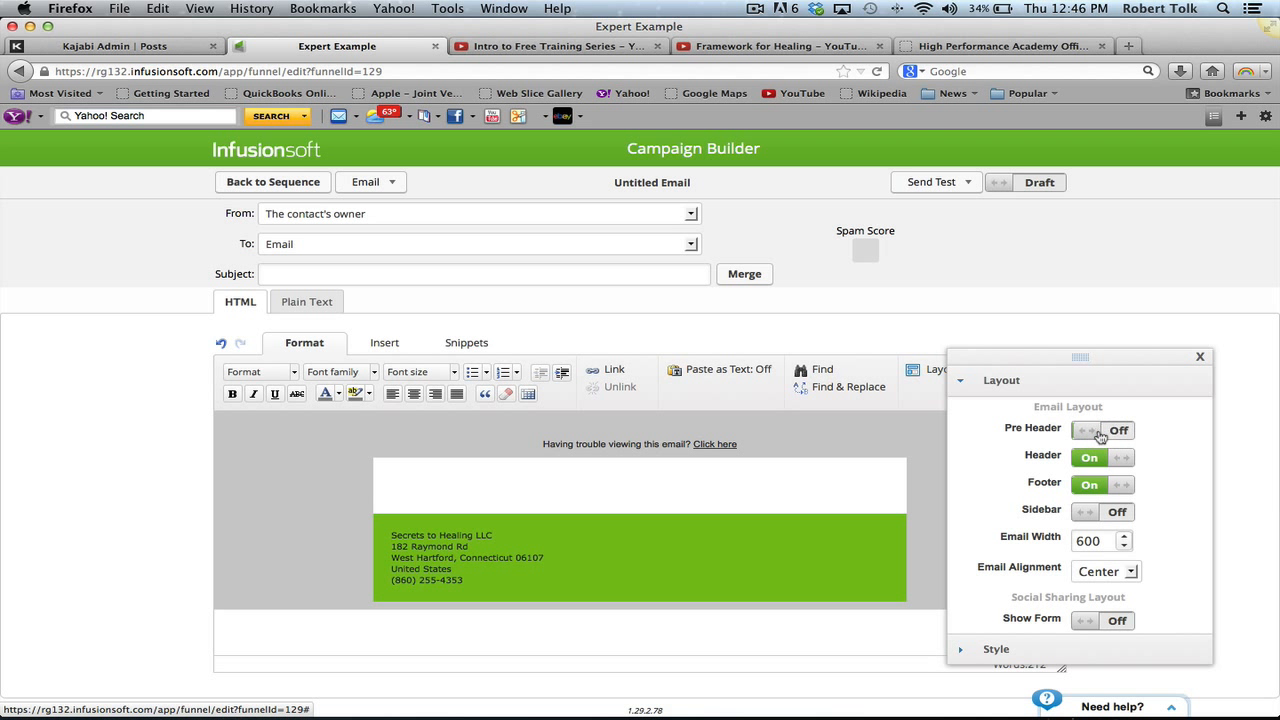
- Turn the email footer off and set Email Alignment to Left
left_click(1097, 488)
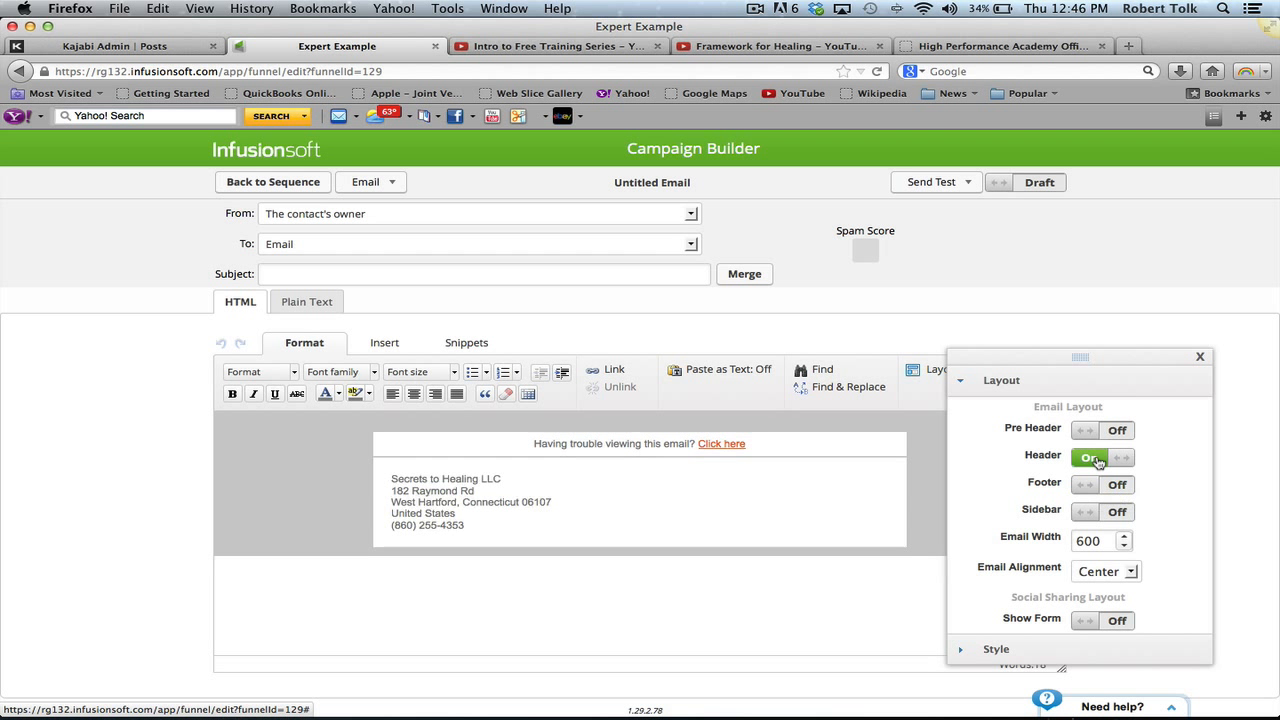
left_click(1084, 624)
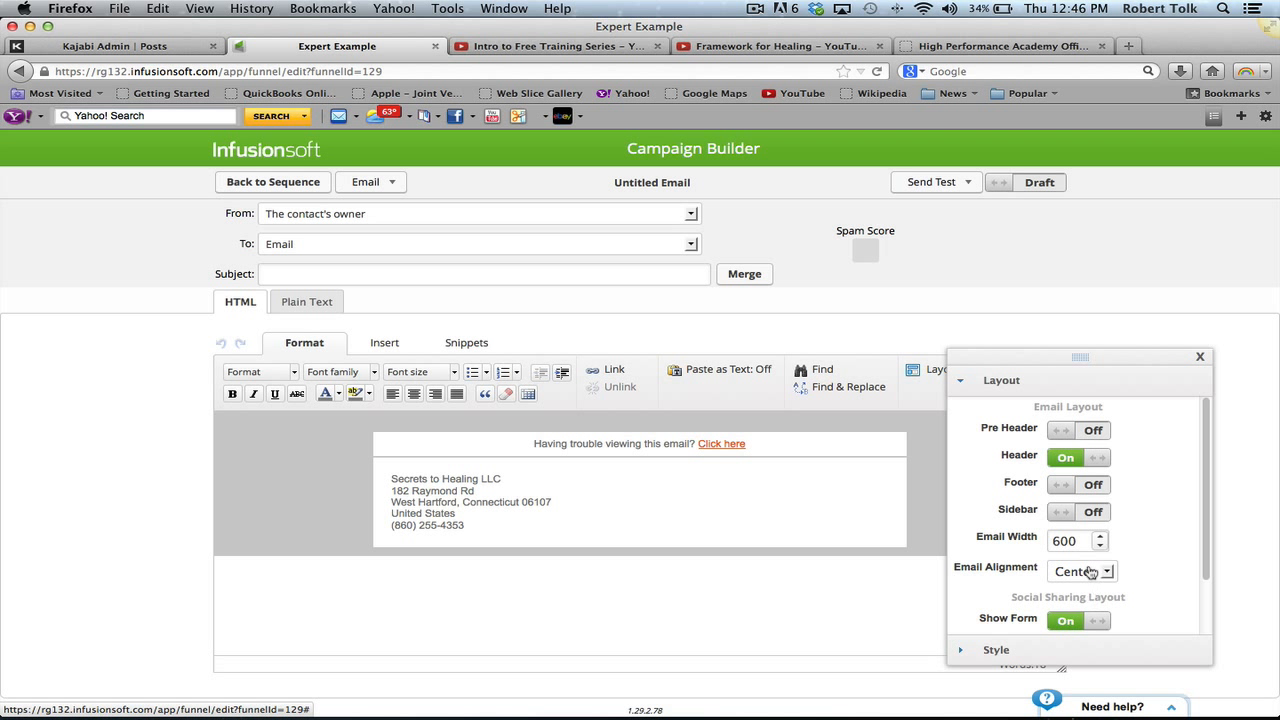
left_click(1106, 572)
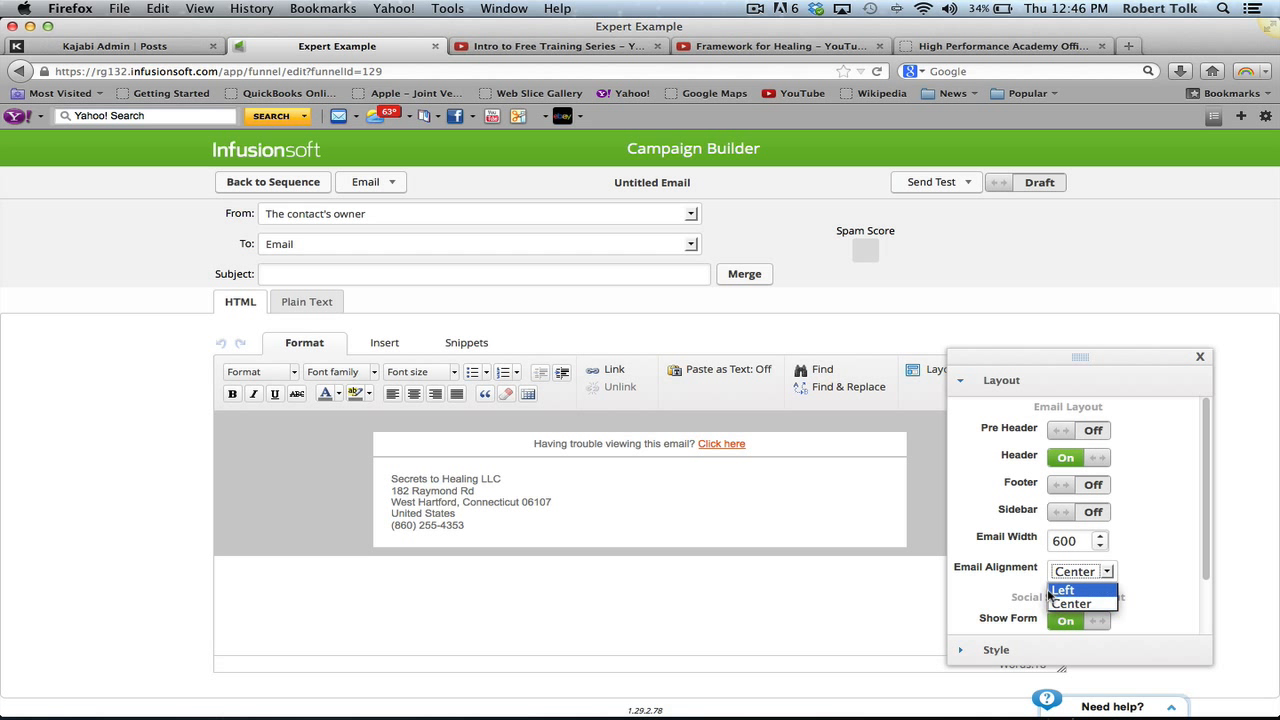
left_click(1062, 591)
left_click(1100, 628)
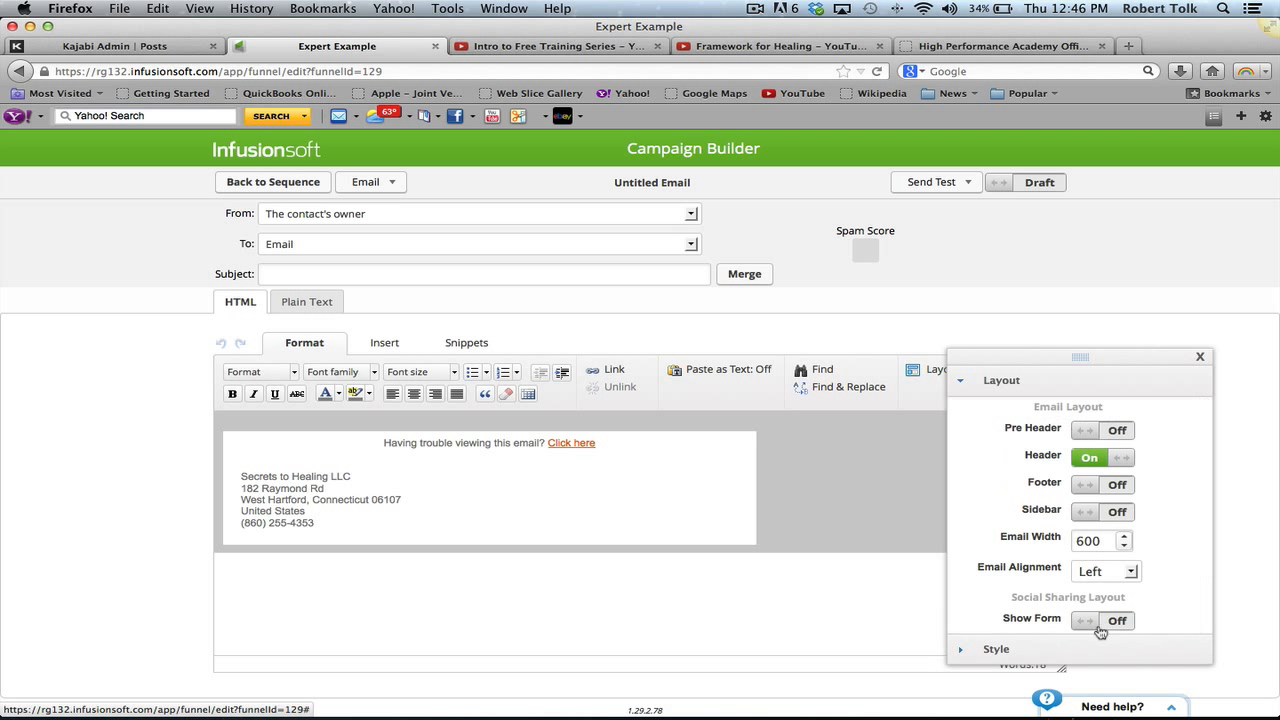
- Apply the Simple style and delete the 'Having trouble viewing this email?' line
left_click(994, 652)
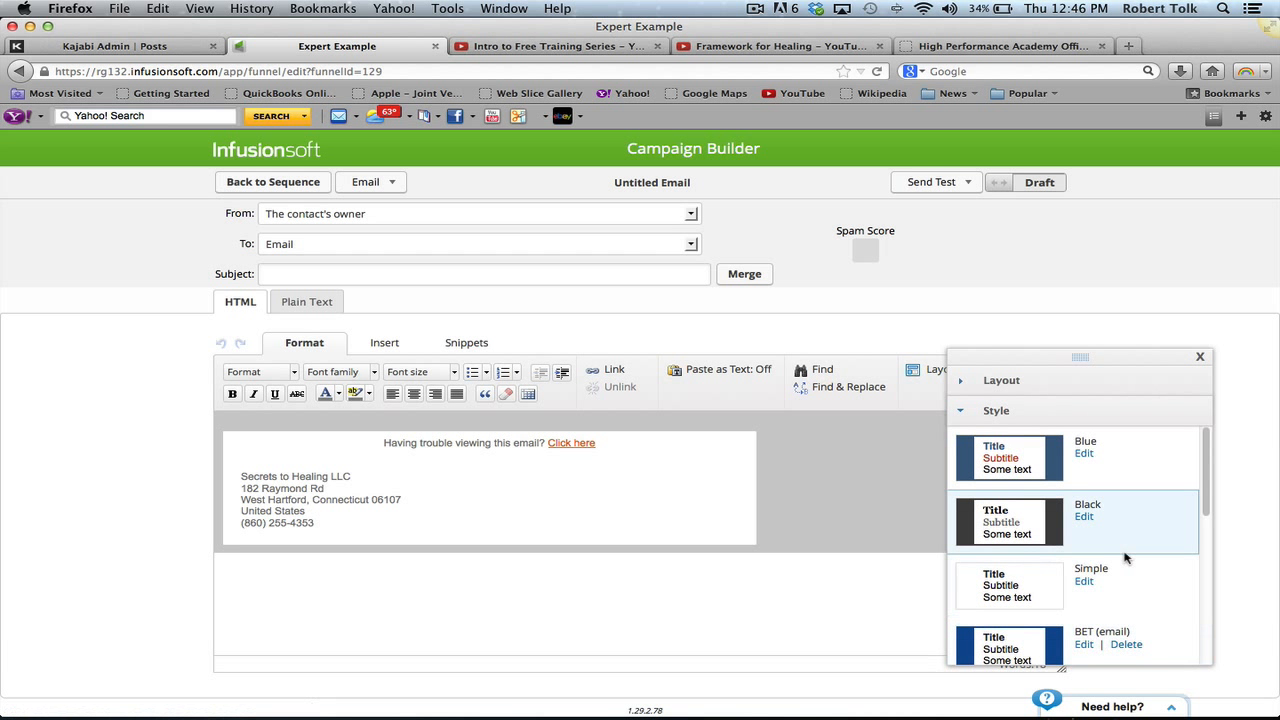
left_click(1082, 583)
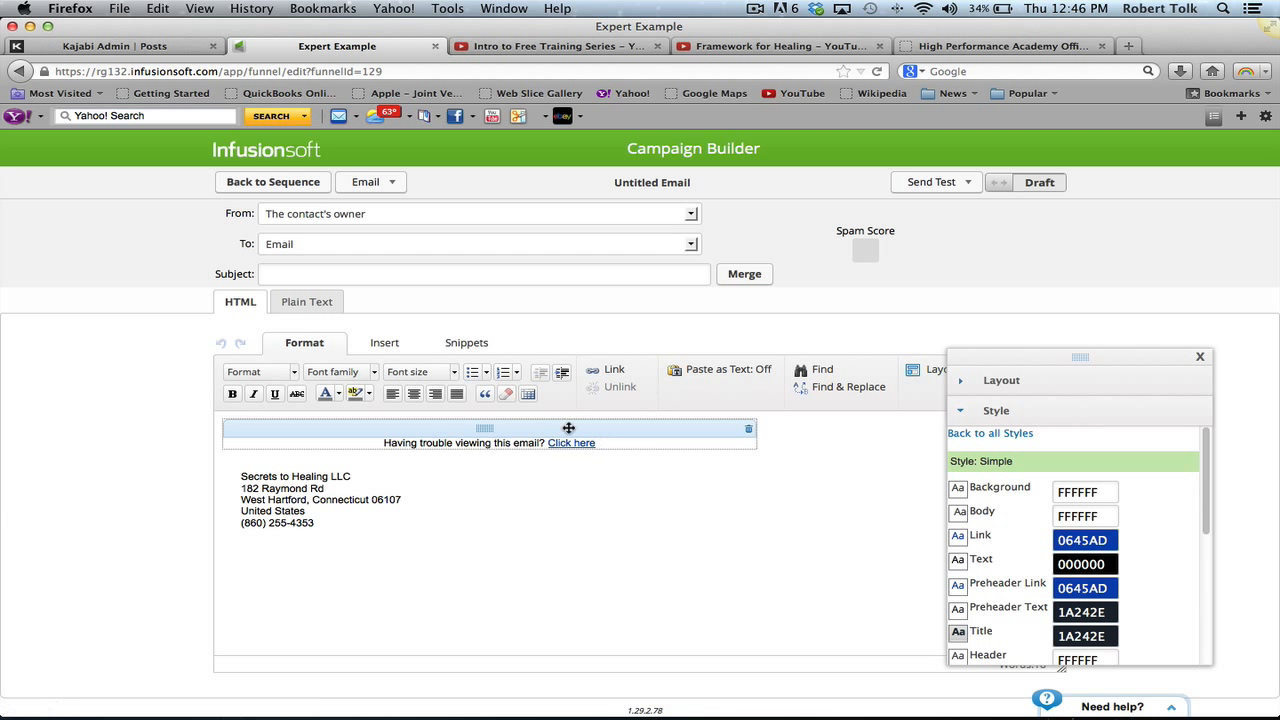
left_click(749, 433)
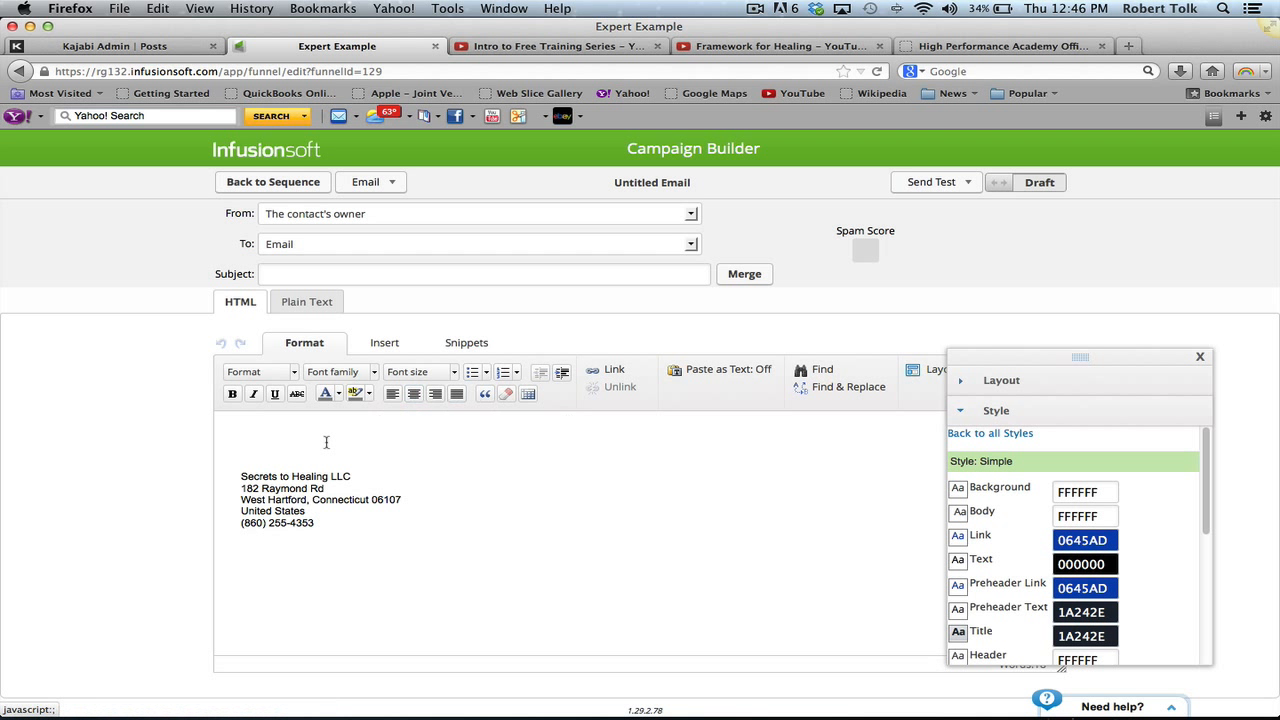
left_click(452, 345)
- Add a paragraph block to the email body and delete its placeholder text
left_click_drag(318, 386, 298, 454)
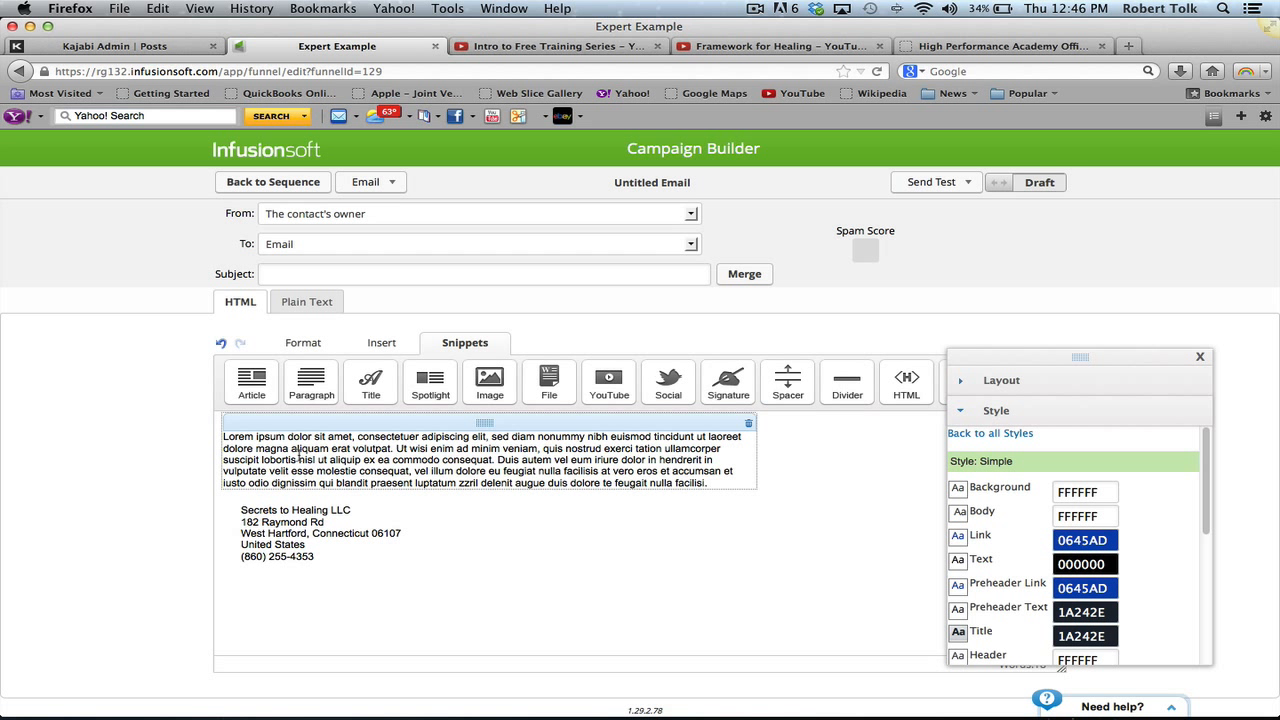
left_click_drag(716, 484, 401, 416)
key("BackSpace")
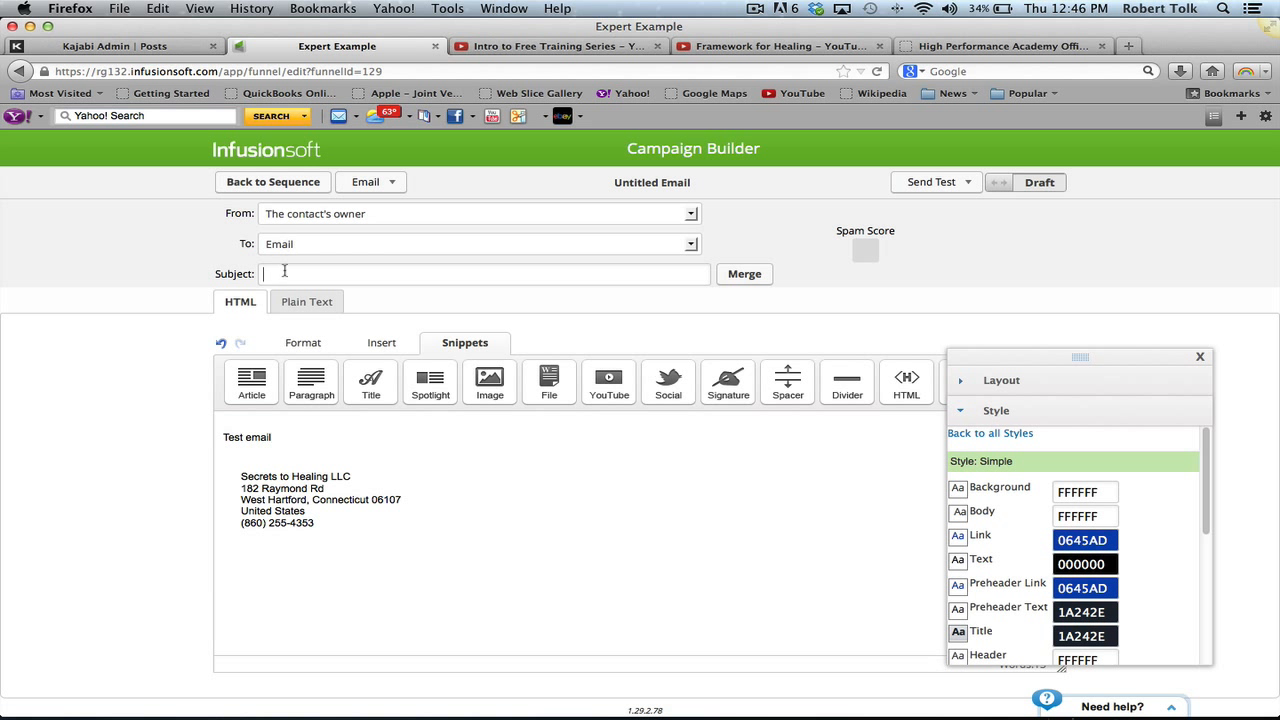
- Type 'Test' and 'cool stuff here' in the block, then delete that sample text
type("Test Email")
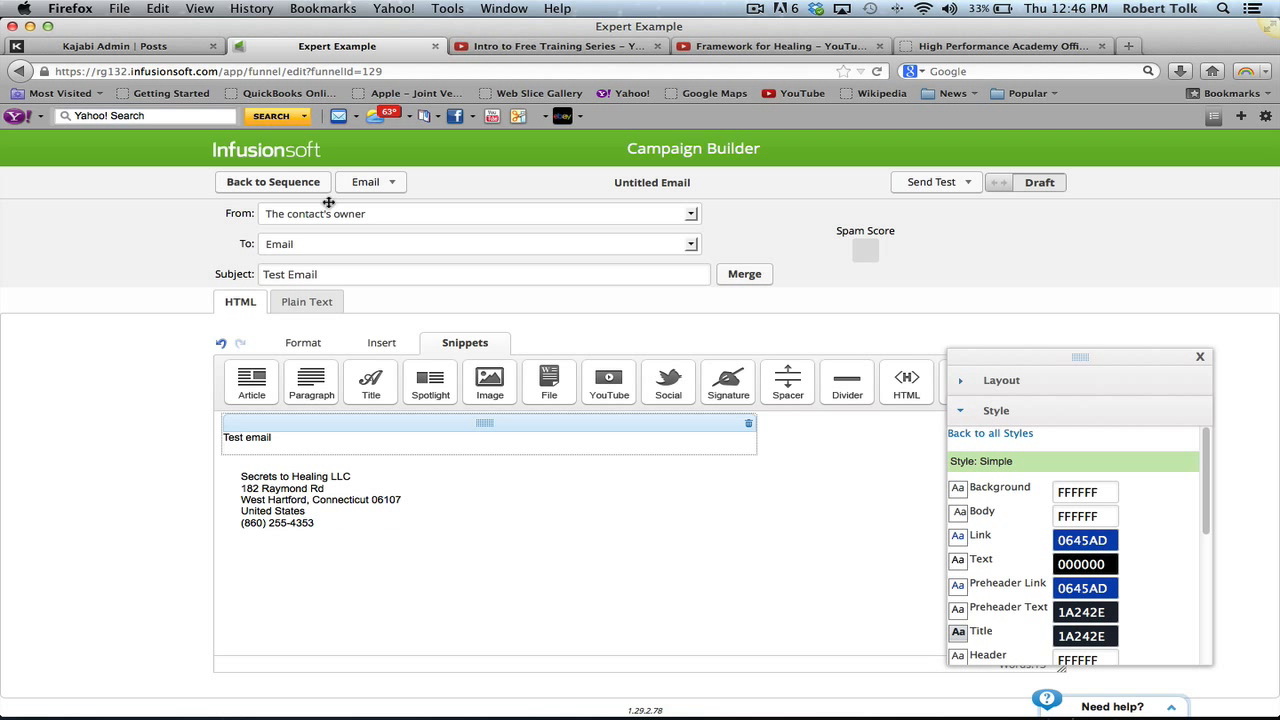
key("Return")
key("Return")
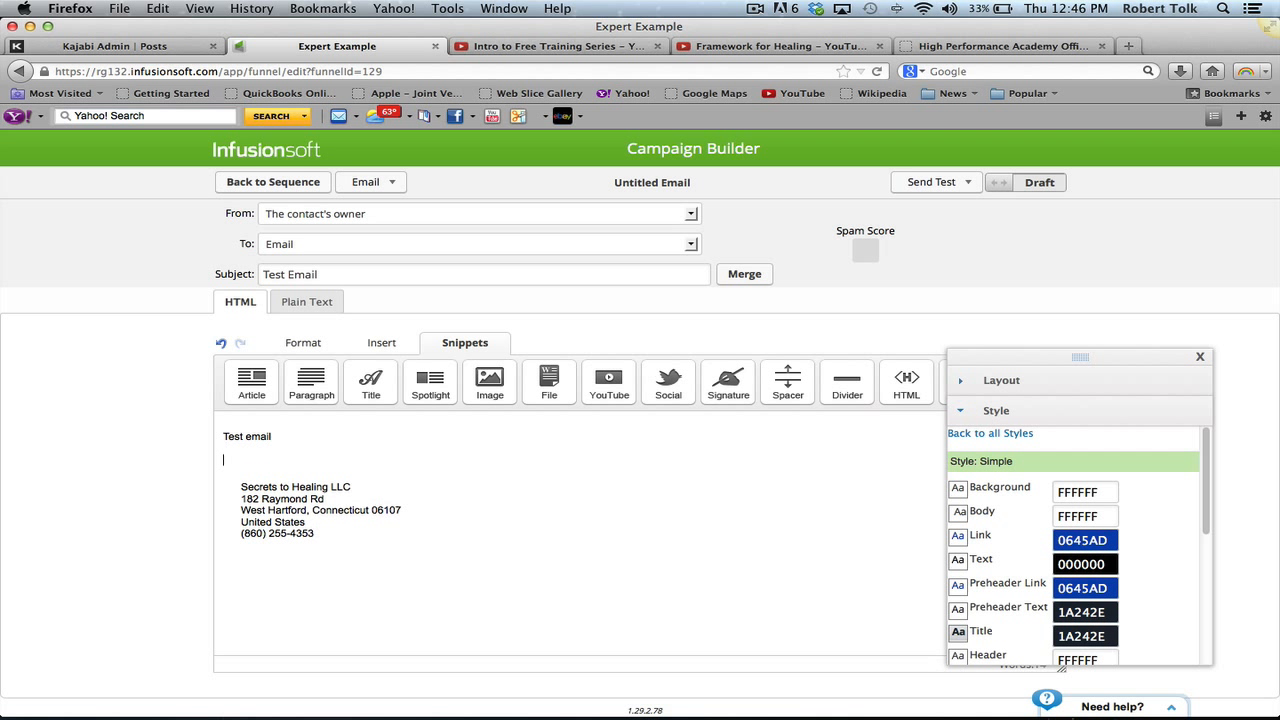
type("coo")
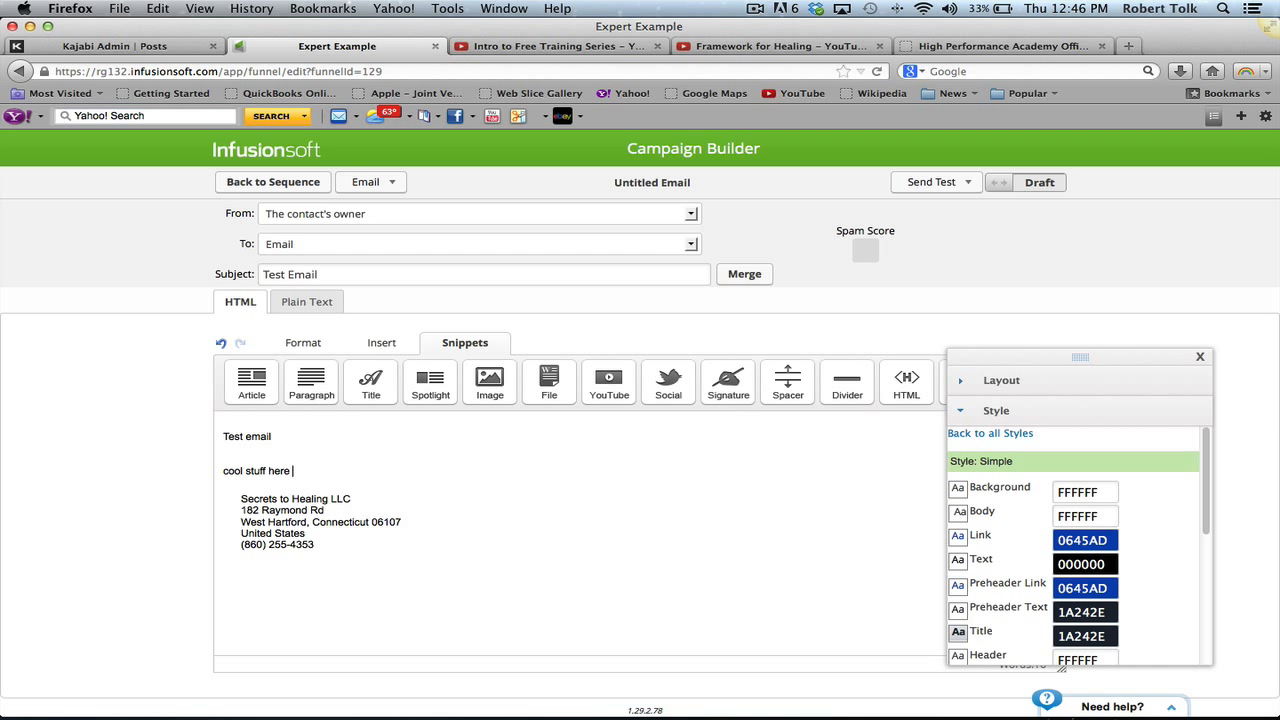
type("l stuff here")
key("Return")
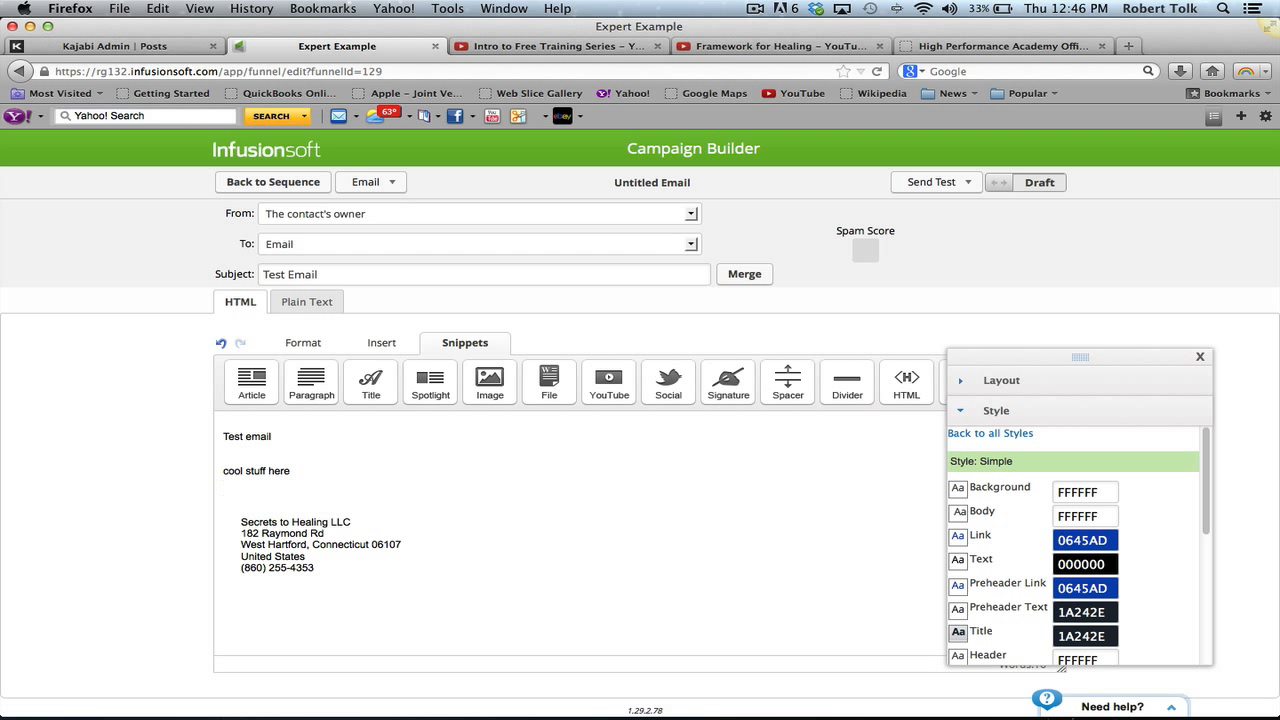
left_click_drag(292, 471, 215, 413)
key("BackSpace")
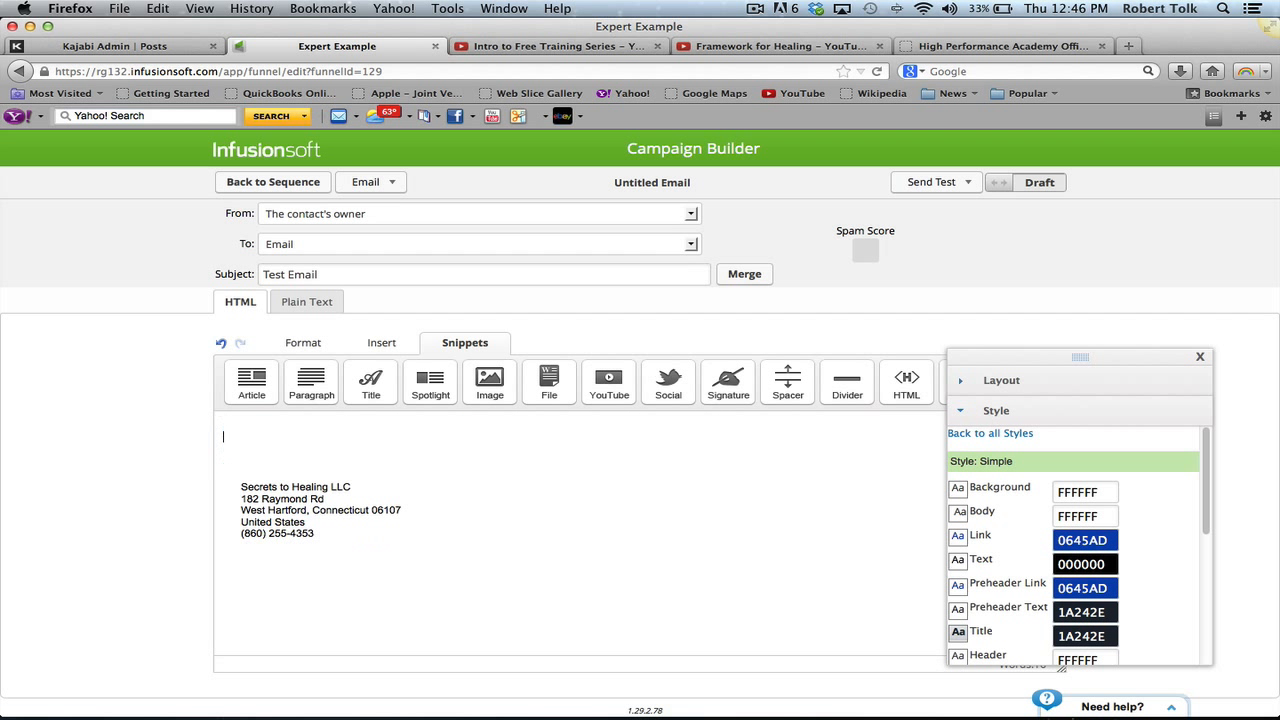
key("F11")
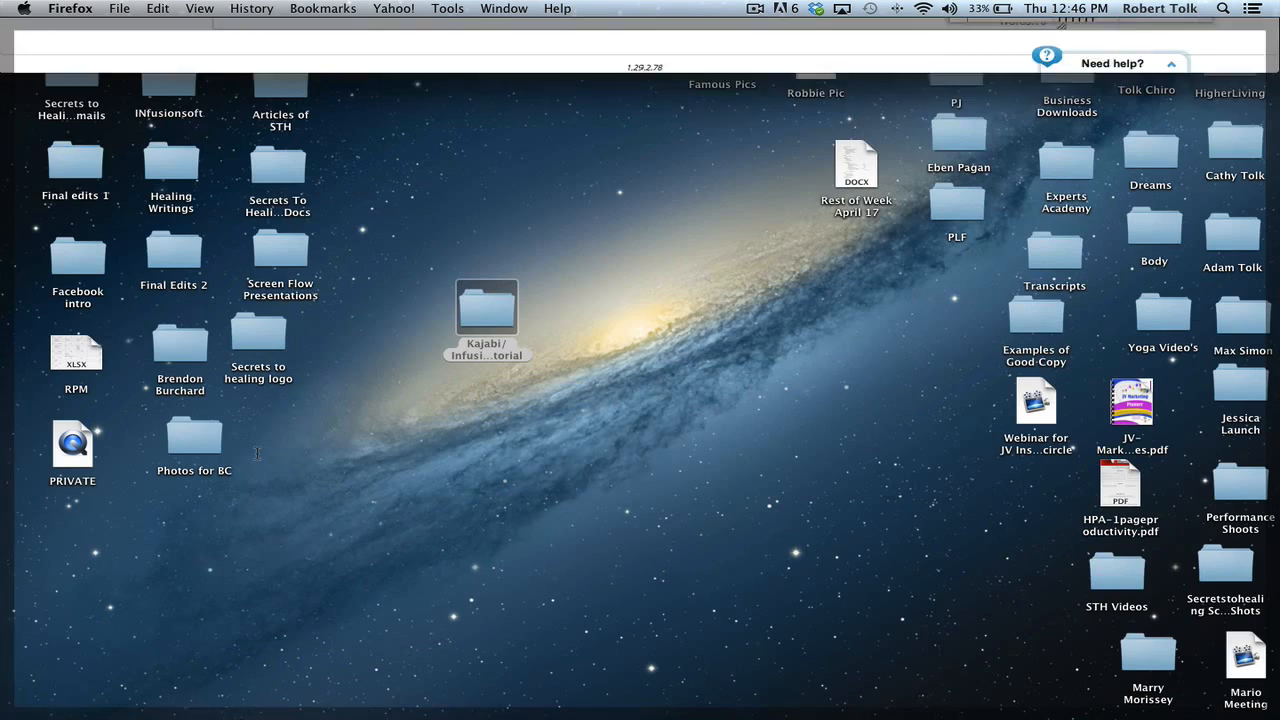
- In the Kajabi/Infusionsoft Tutorial folder, view Pic For Framework Email and open the Framework Email document
double_click(490, 314)
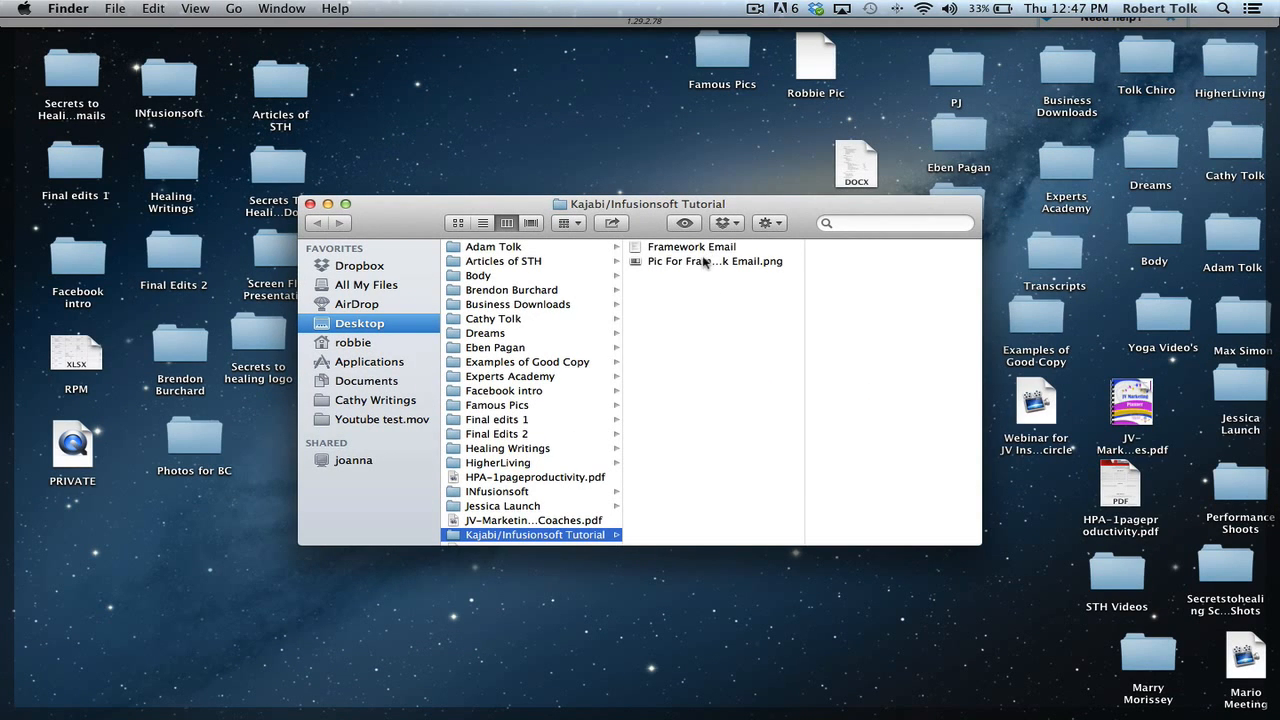
left_click(704, 262)
key("F11")
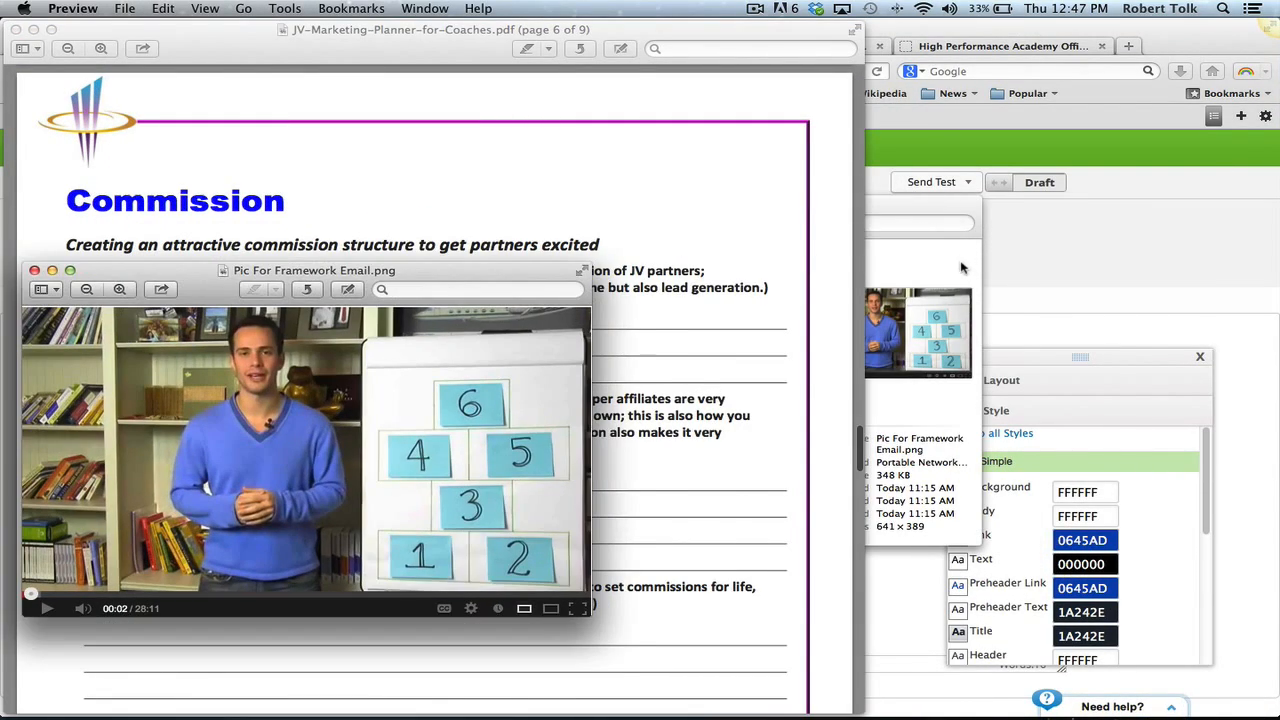
left_click(960, 262)
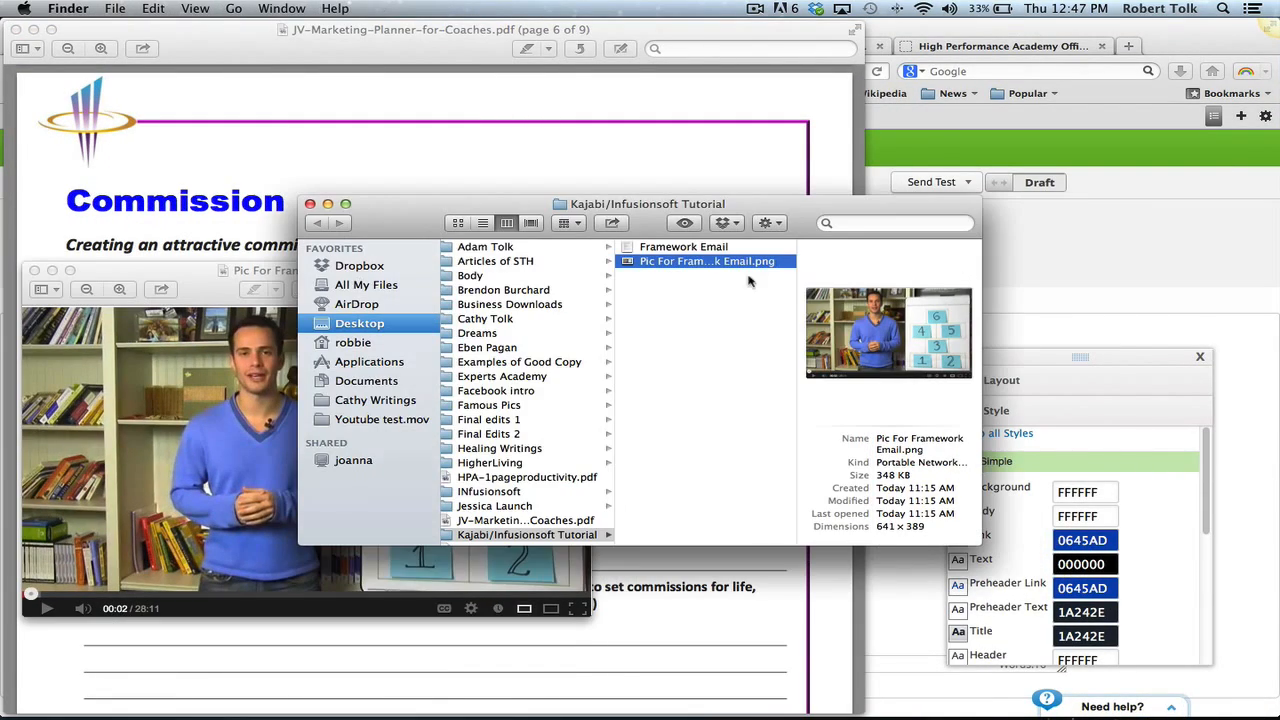
double_click(694, 247)
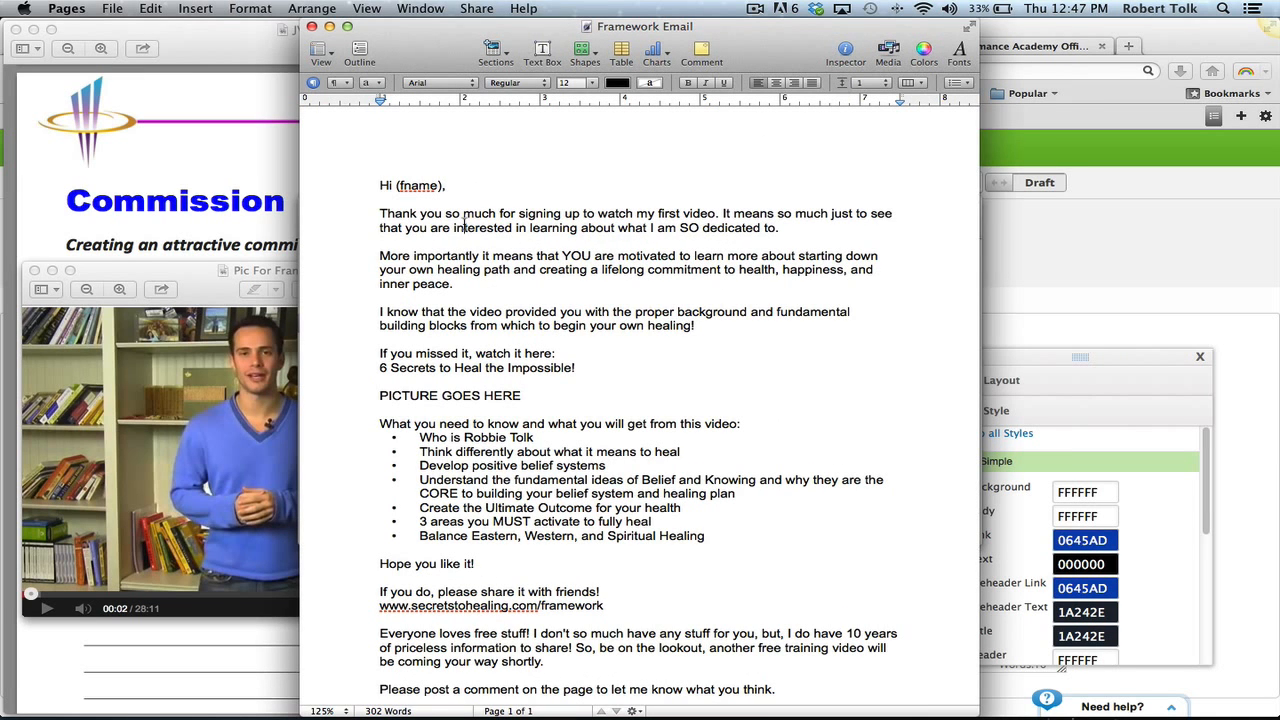
- Copy the Framework Email draft from Pages and paste it into the empty Infusionsoft email block
key("super+a")
left_click(476, 8)
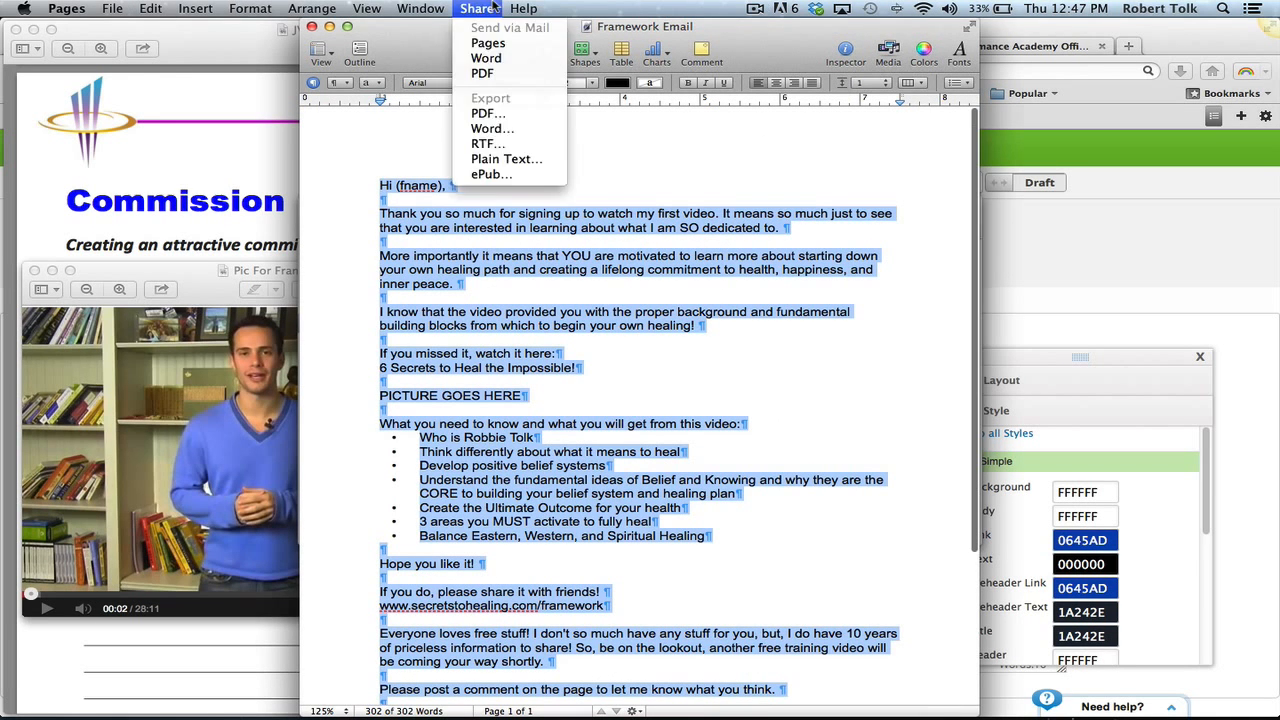
left_click(22, 34)
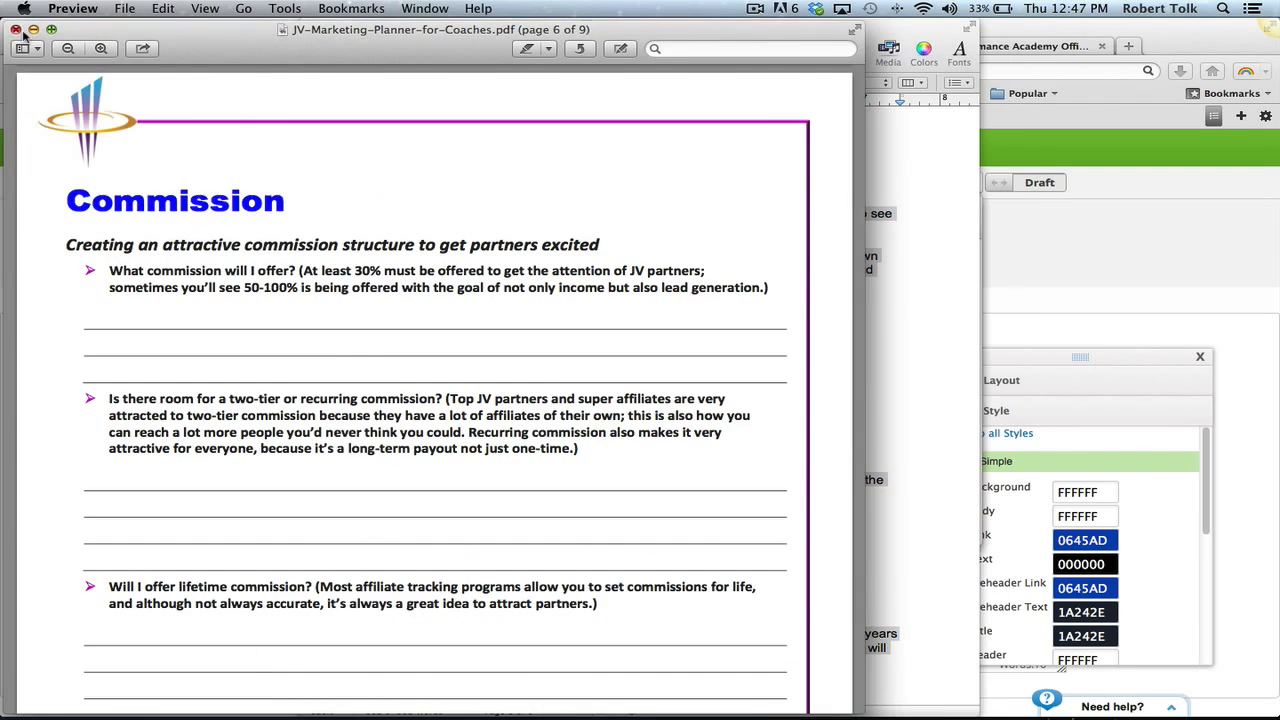
left_click(15, 29)
left_click(955, 225)
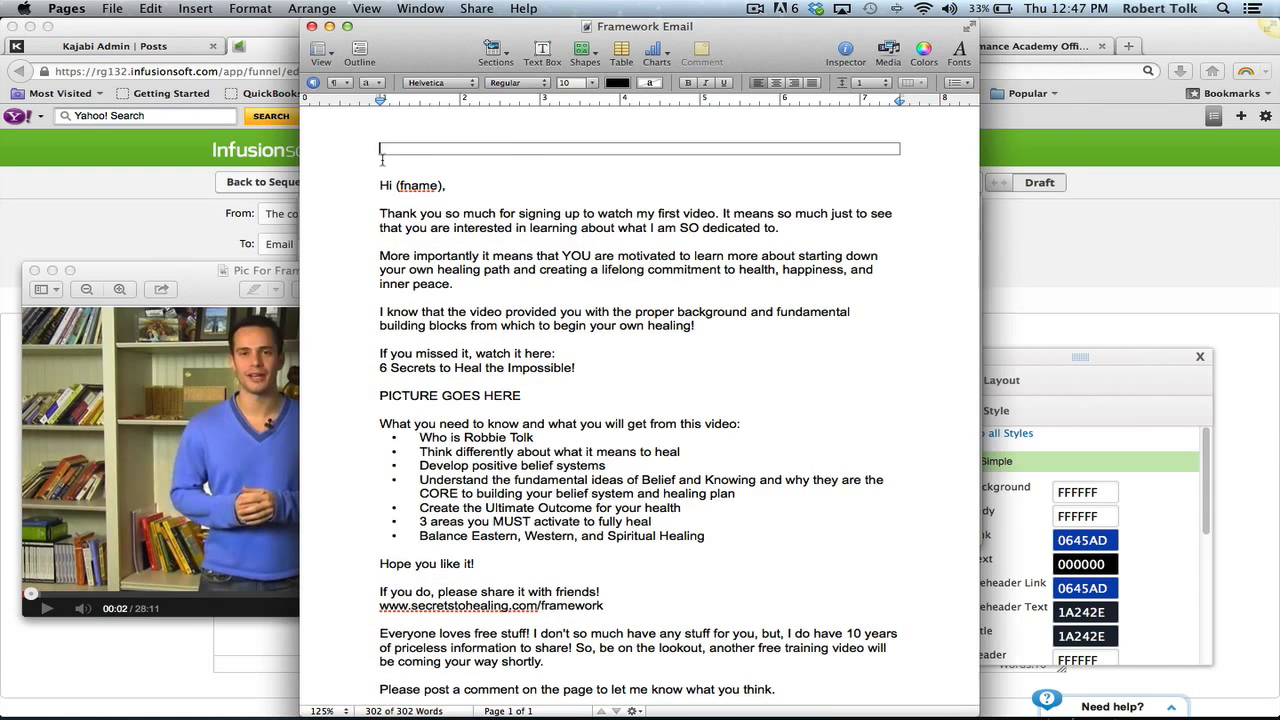
left_click(1117, 227)
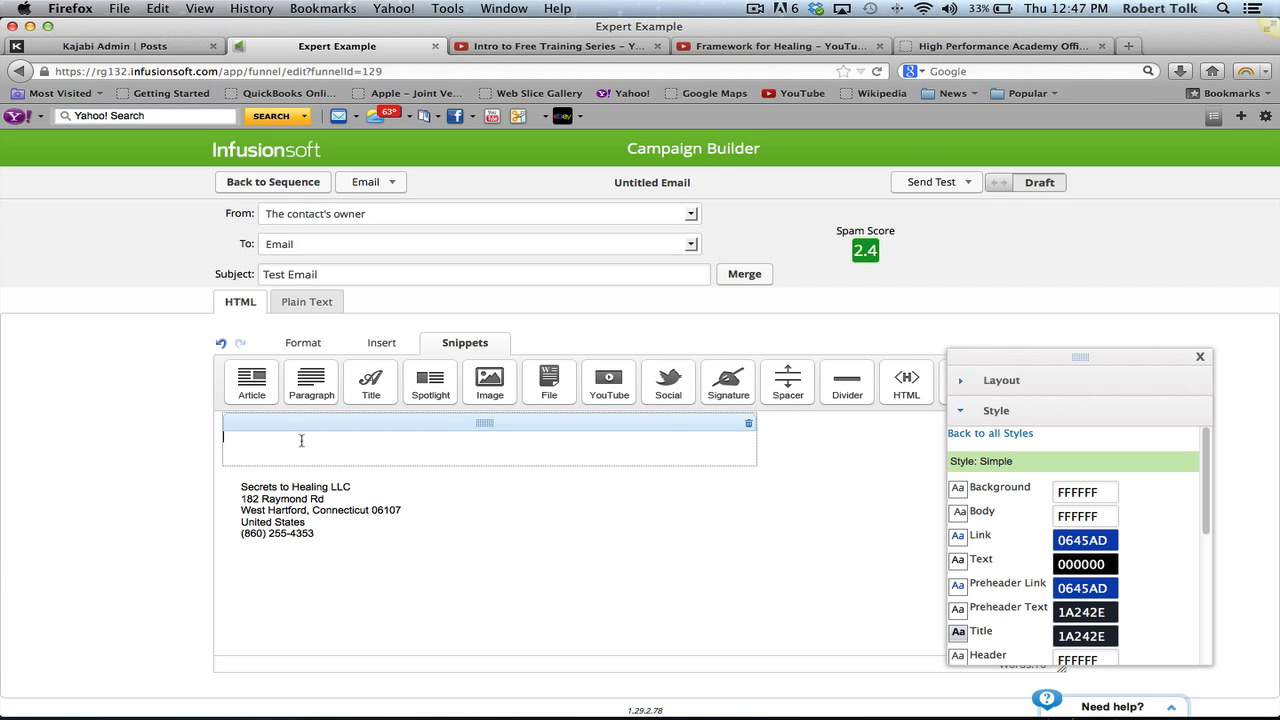
key("ctrl+v")
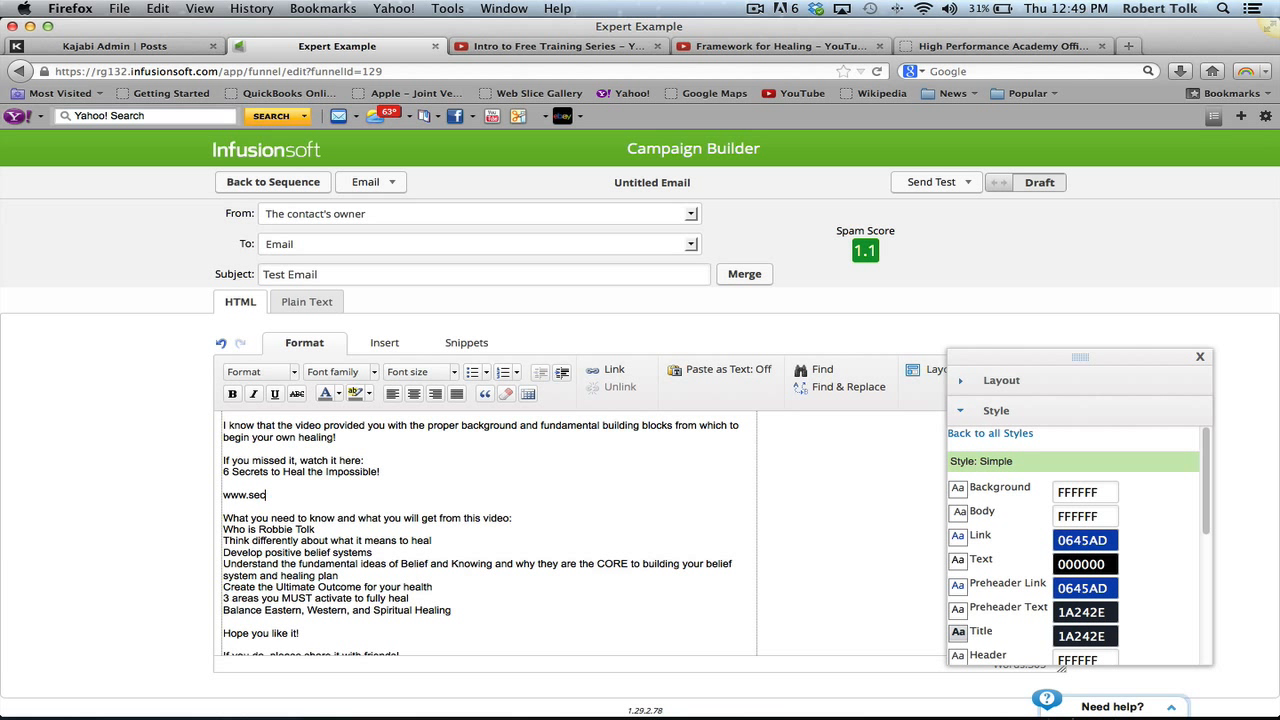
type("ing.com")
left_click_drag(223, 494, 365, 498)
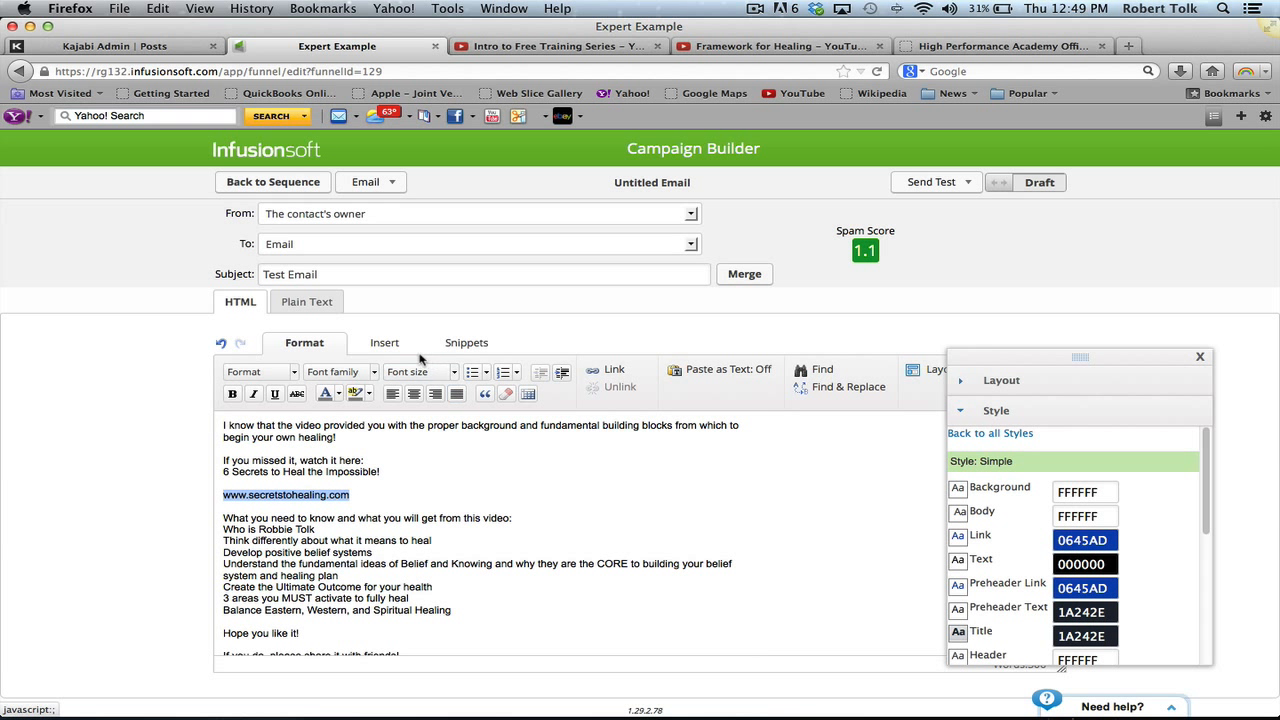
left_click(392, 343)
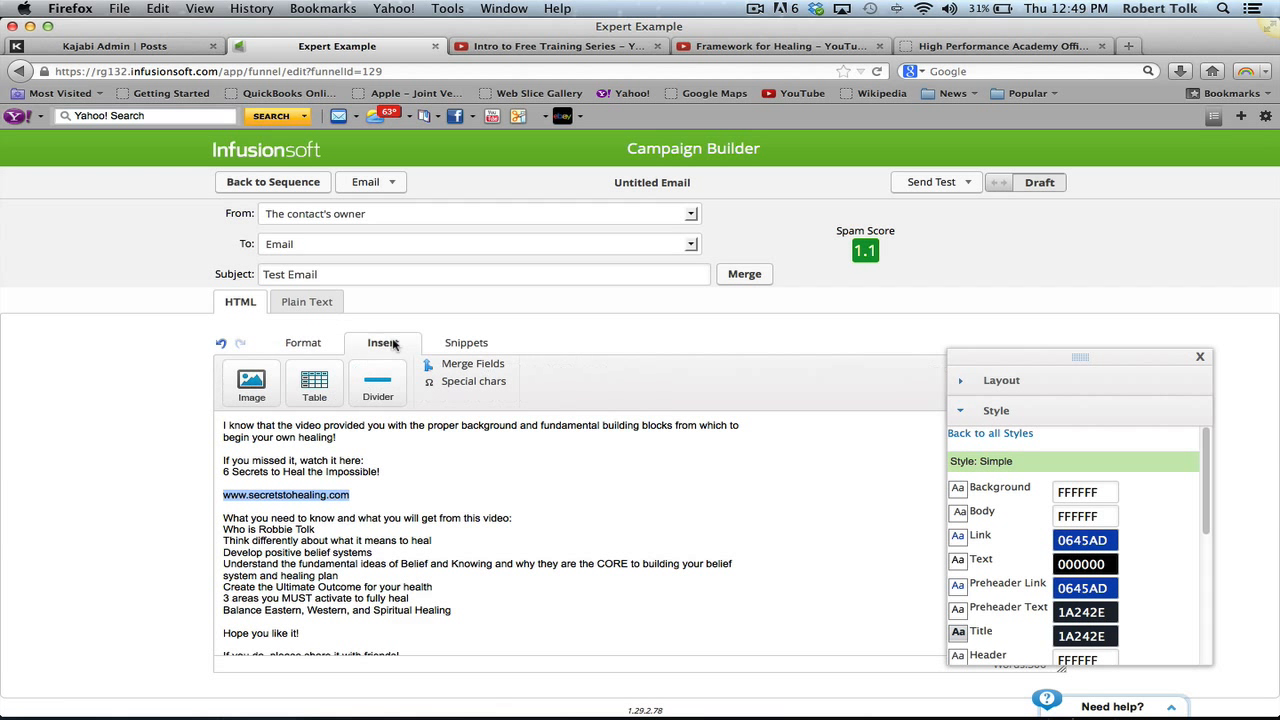
left_click(305, 344)
left_click(608, 372)
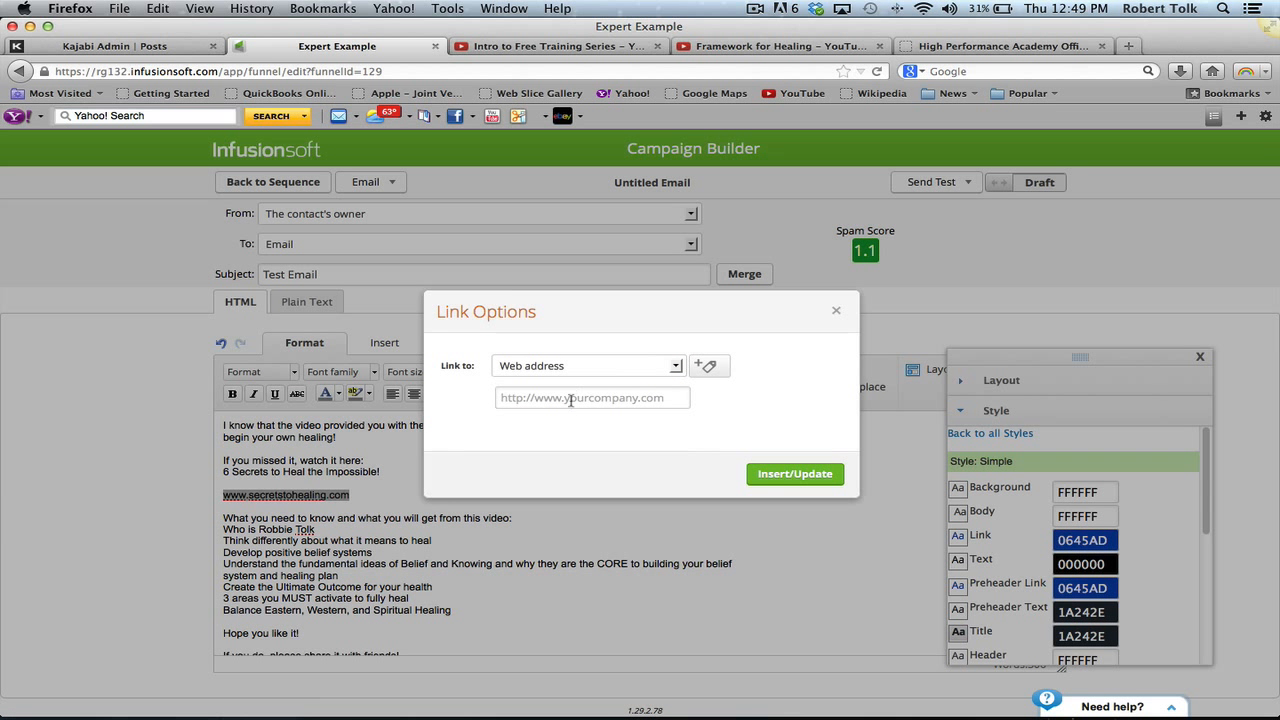
left_click(570, 400)
type("www.")
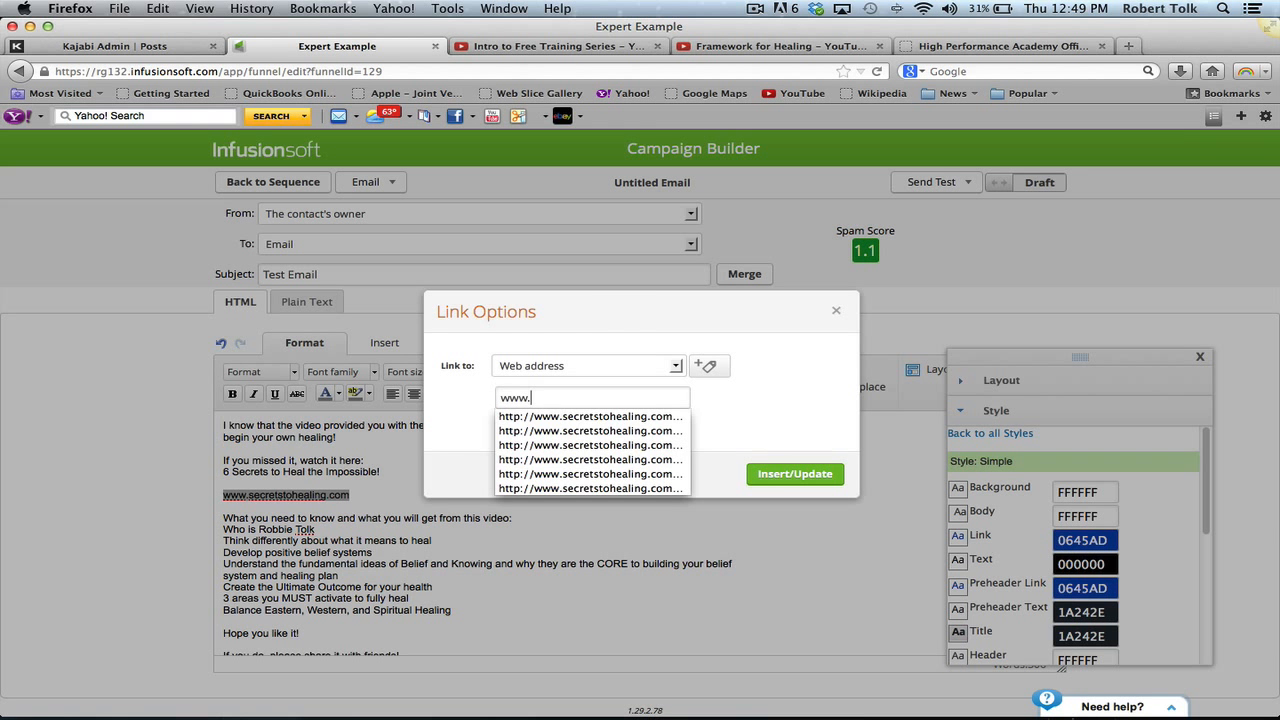
key("super+v")
left_click(780, 474)
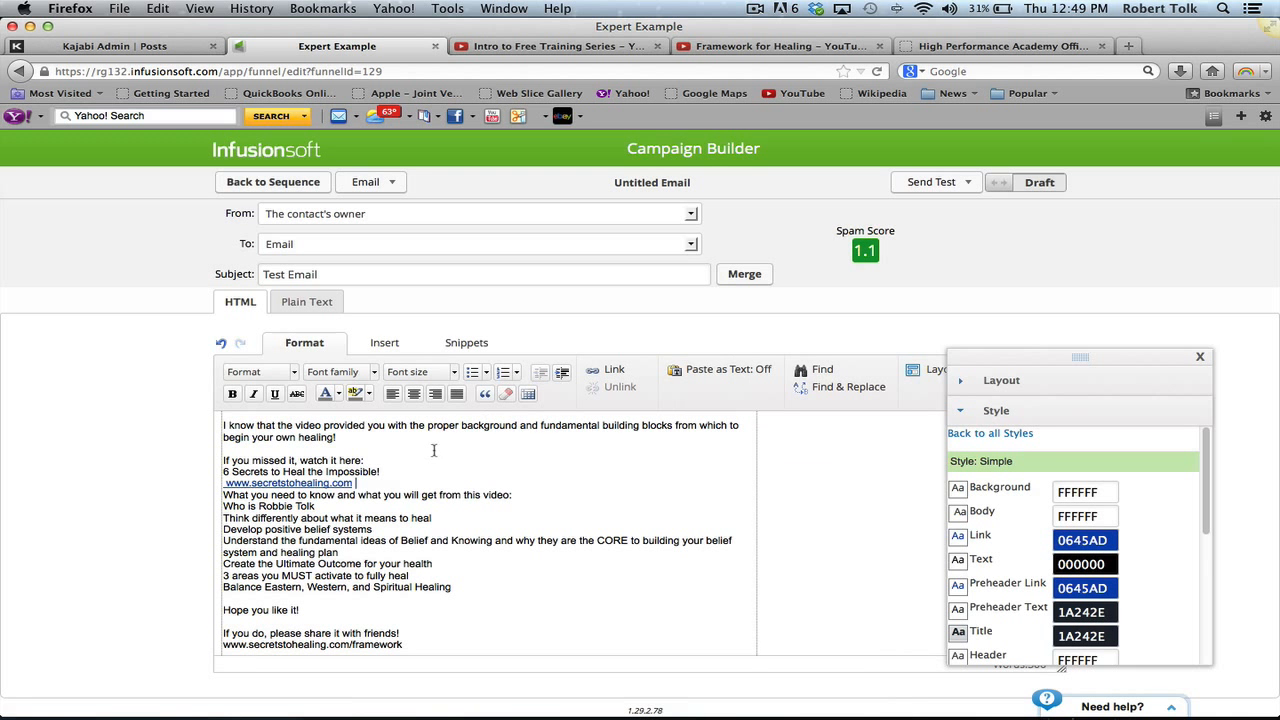
key("Return")
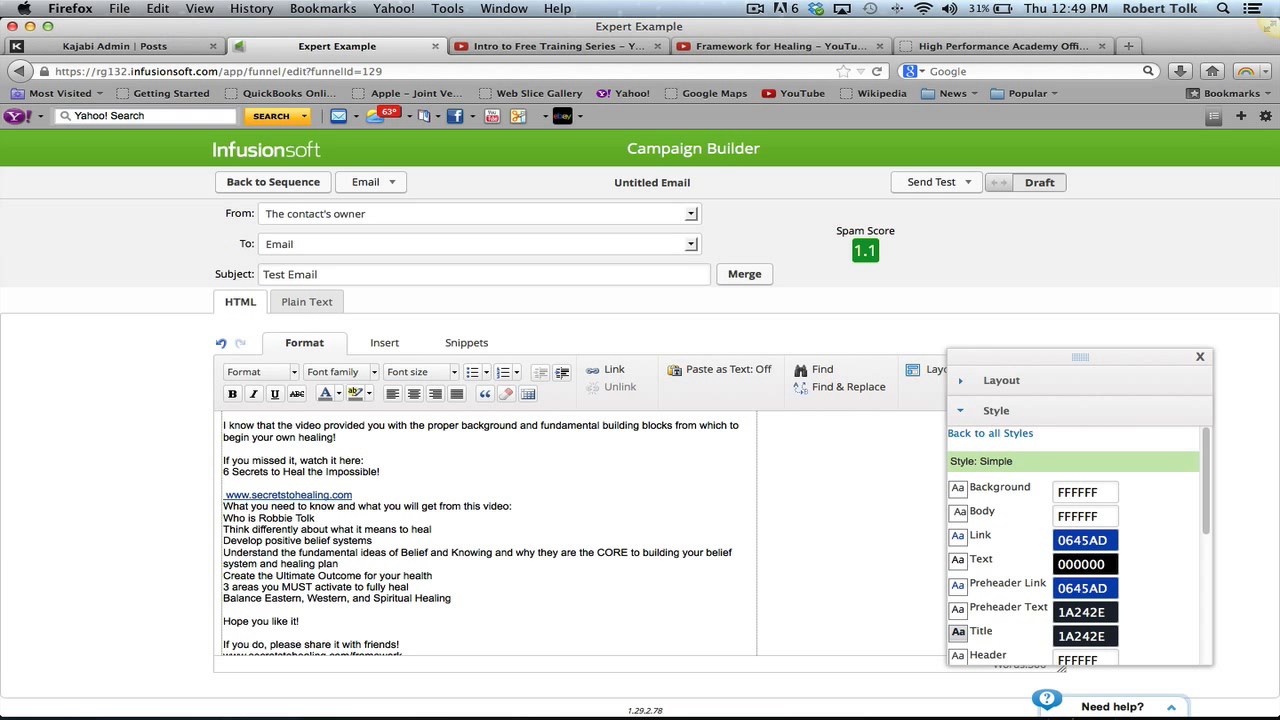
- Send a test of the email to a recipient and go back to the sequence
left_click(910, 185)
left_click(908, 235)
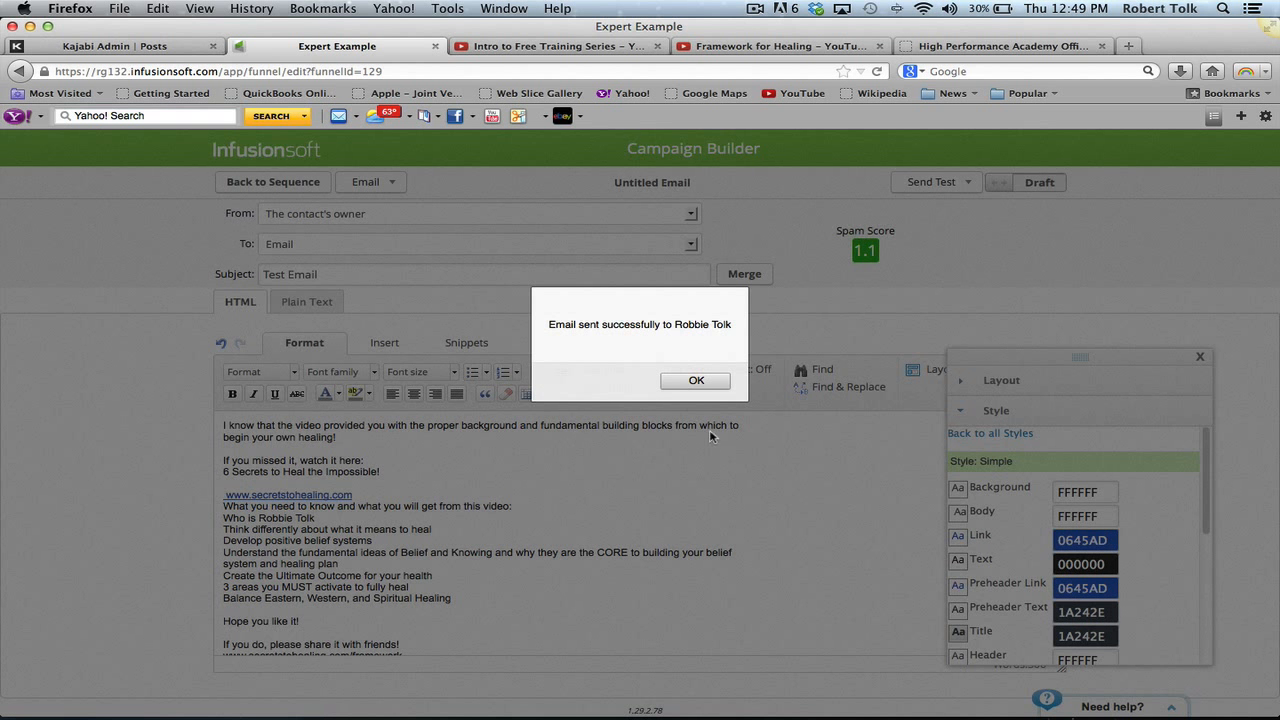
left_click(696, 380)
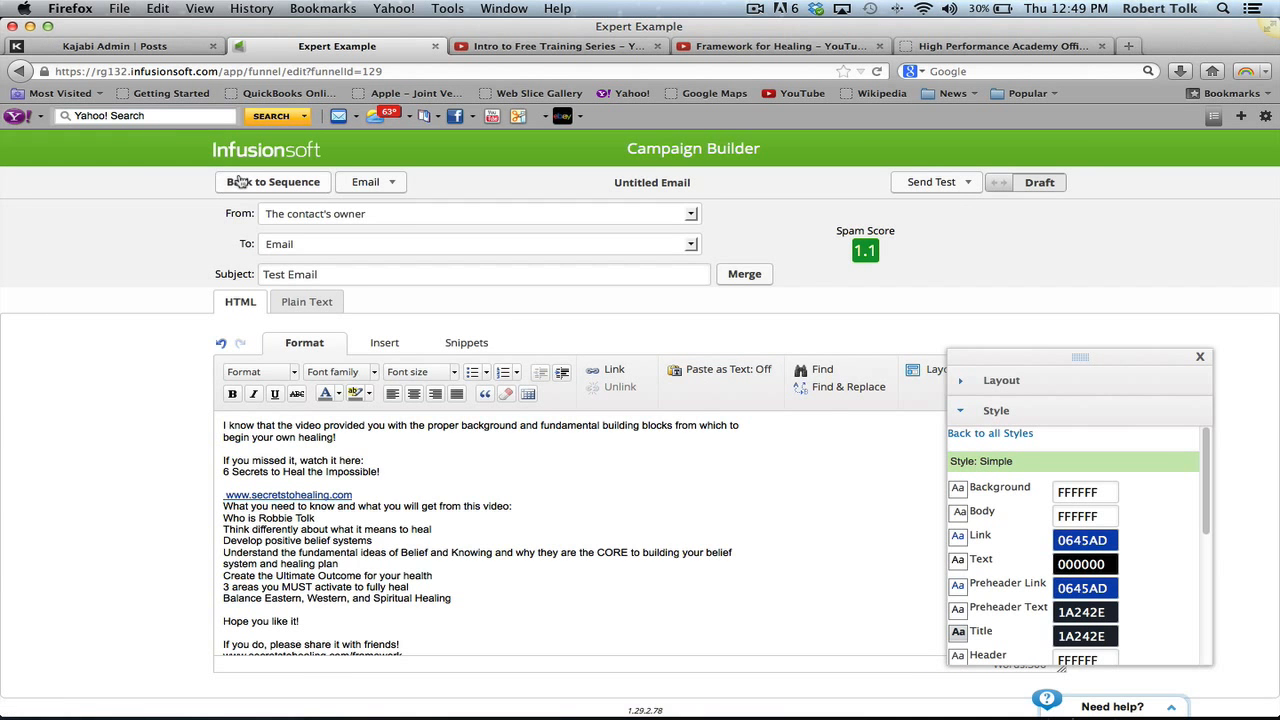
left_click(238, 181)
left_click(331, 316)
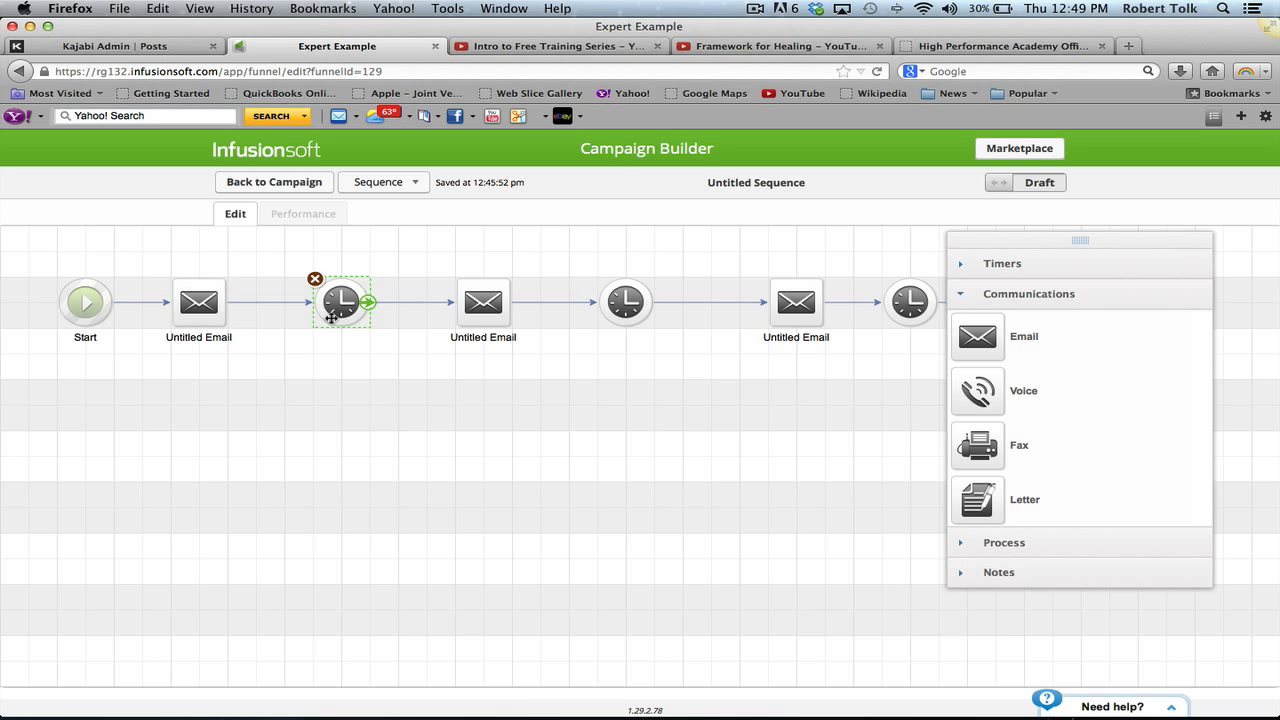
- Set the first delay timer to run on any day at 11 AM
double_click(331, 316)
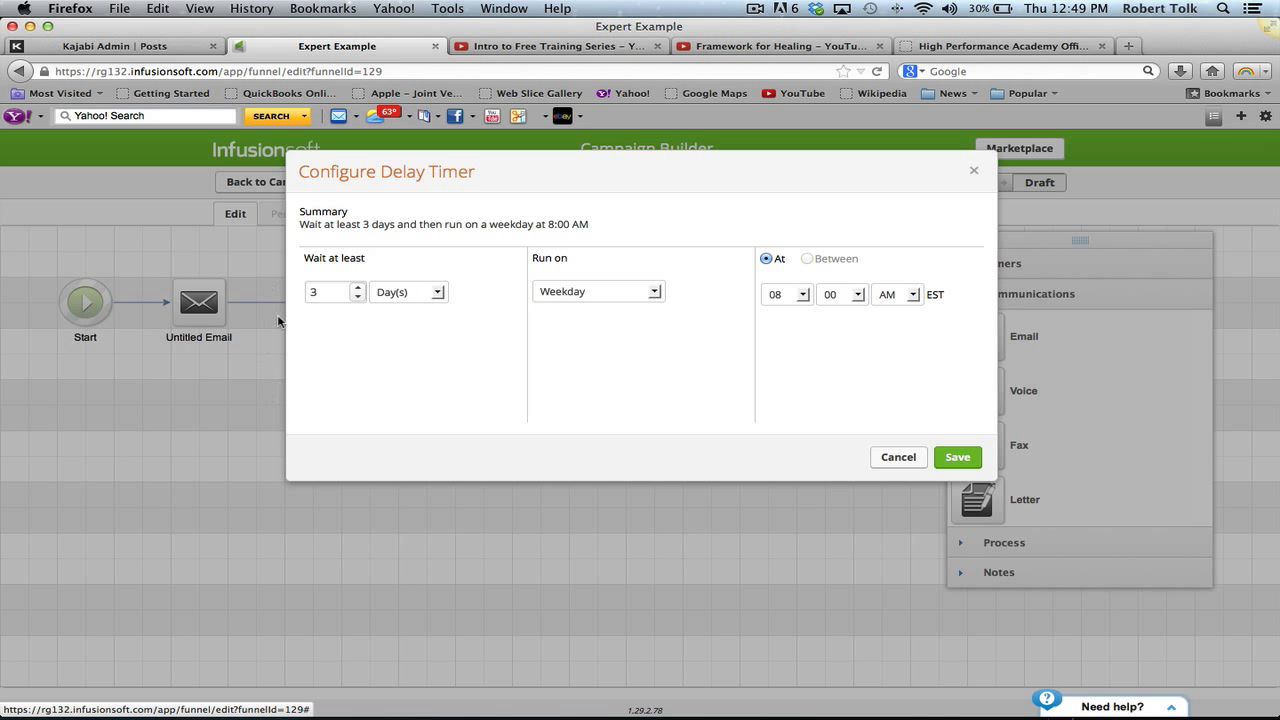
left_click(546, 292)
left_click(555, 312)
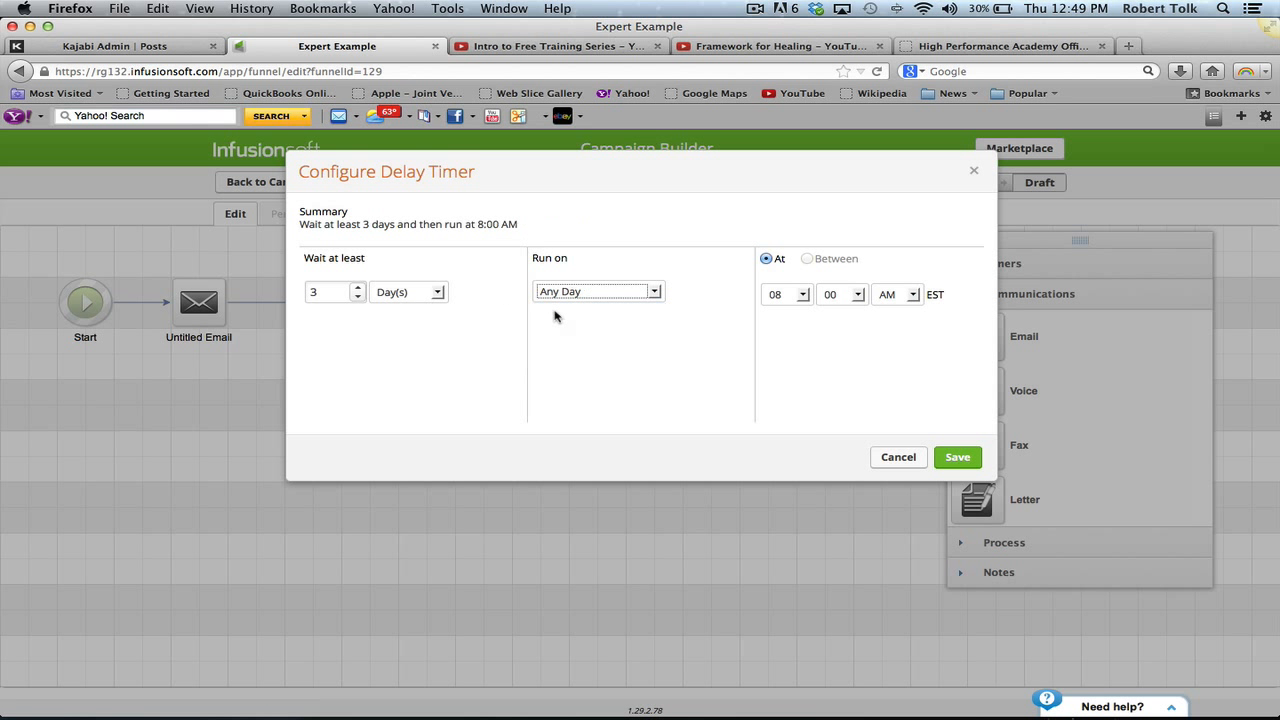
left_click(803, 294)
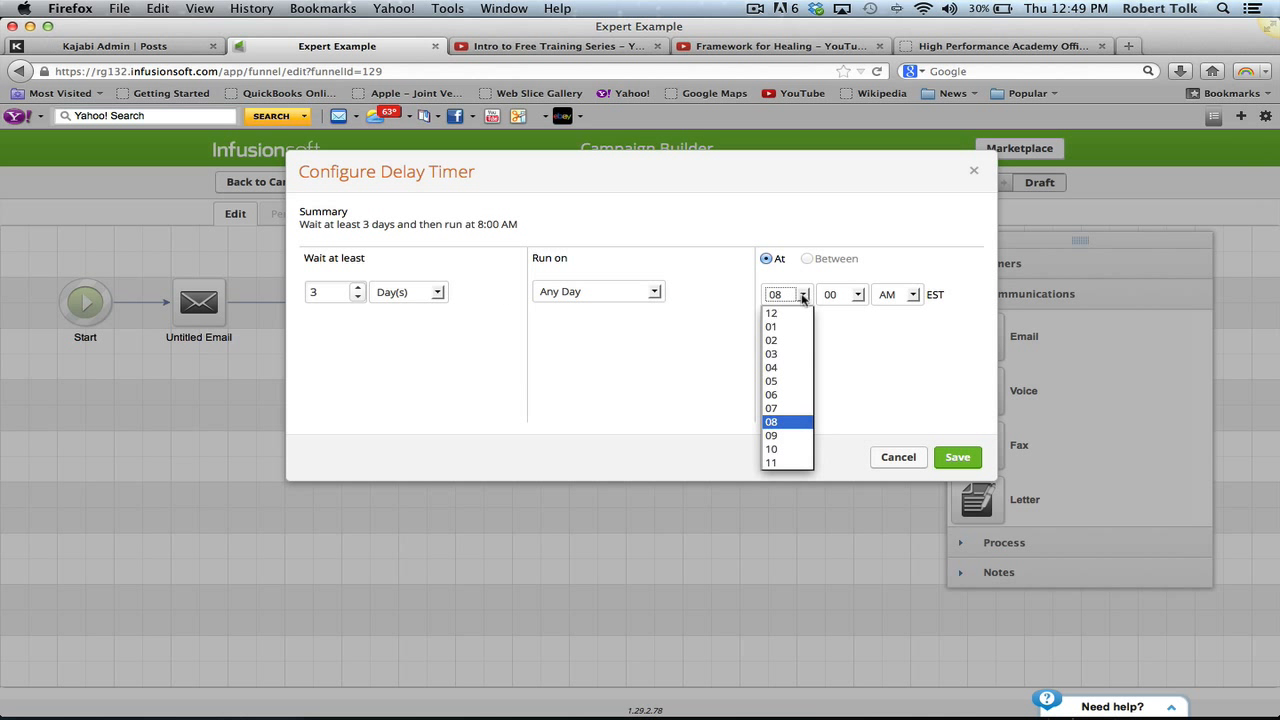
left_click(781, 463)
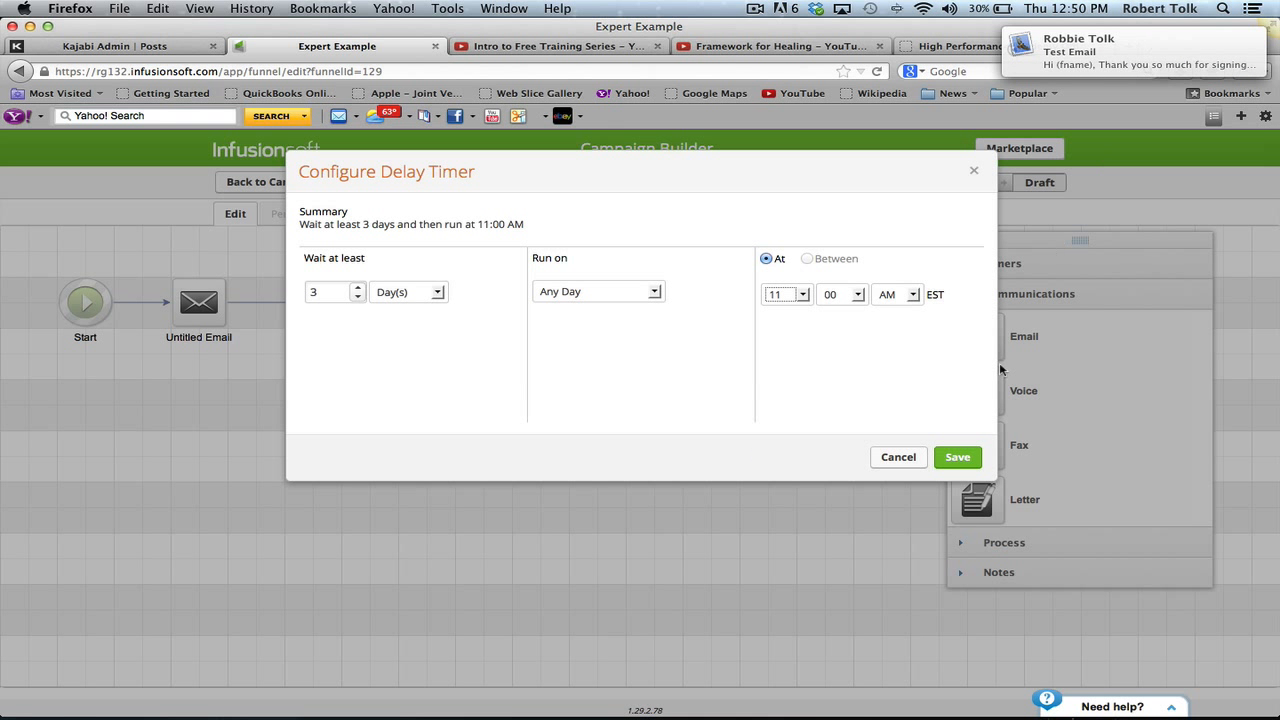
left_click(960, 456)
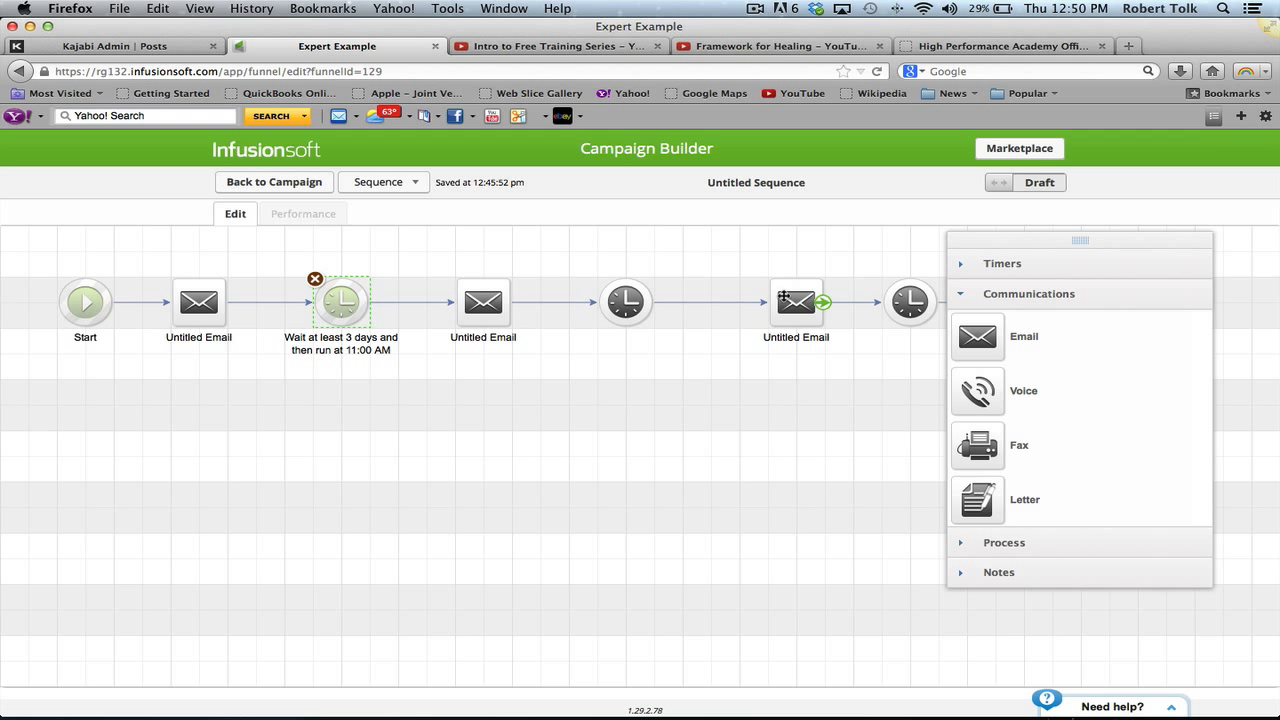
- Mark the sequence Ready and return to the Expert Example campaign canvas
left_click_drag(1007, 234, 1010, 430)
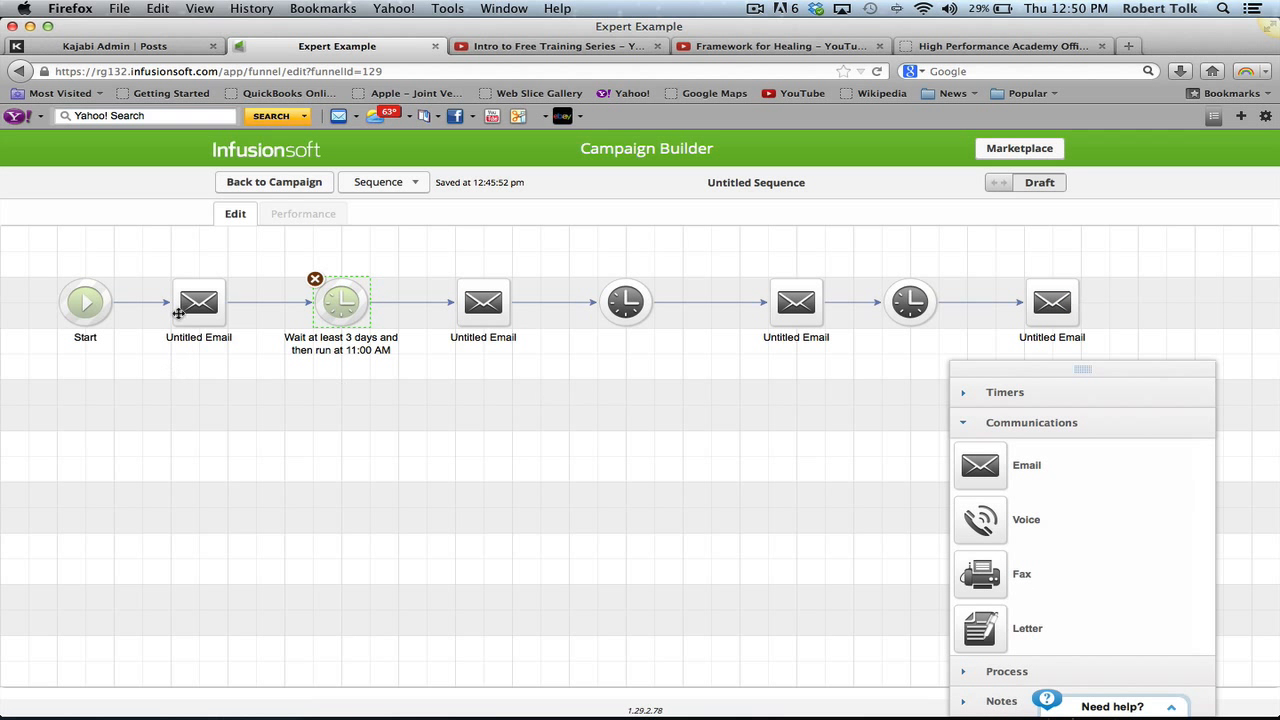
left_click(1040, 188)
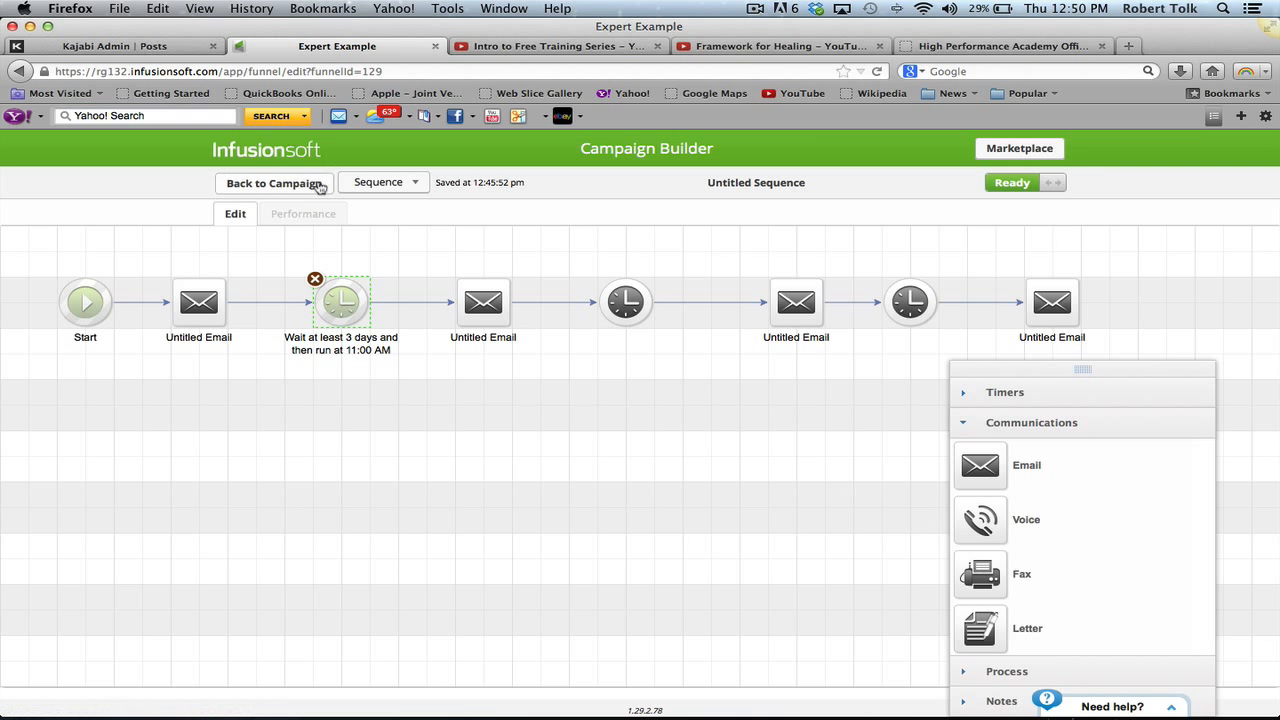
left_click(300, 184)
left_click(1040, 182)
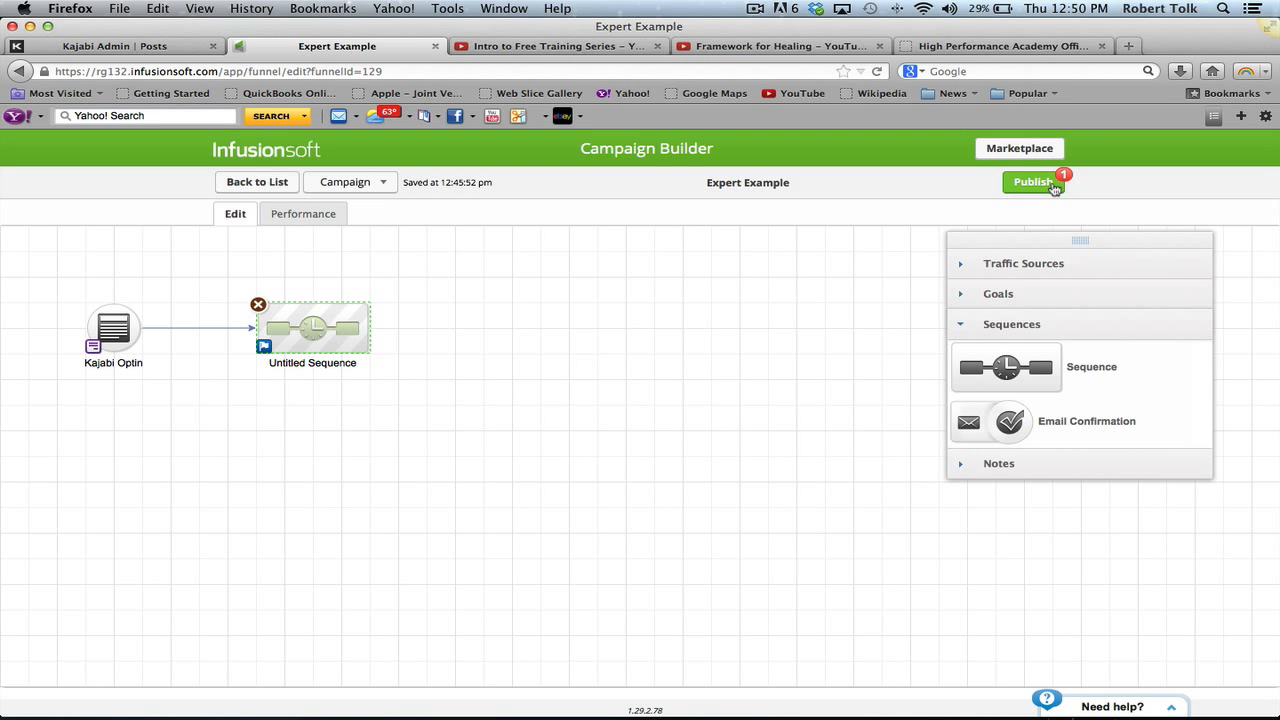
- Confirm publishing Expert Example, then reopen the Untitled Sequence to review it and return to the canvas
left_click(765, 338)
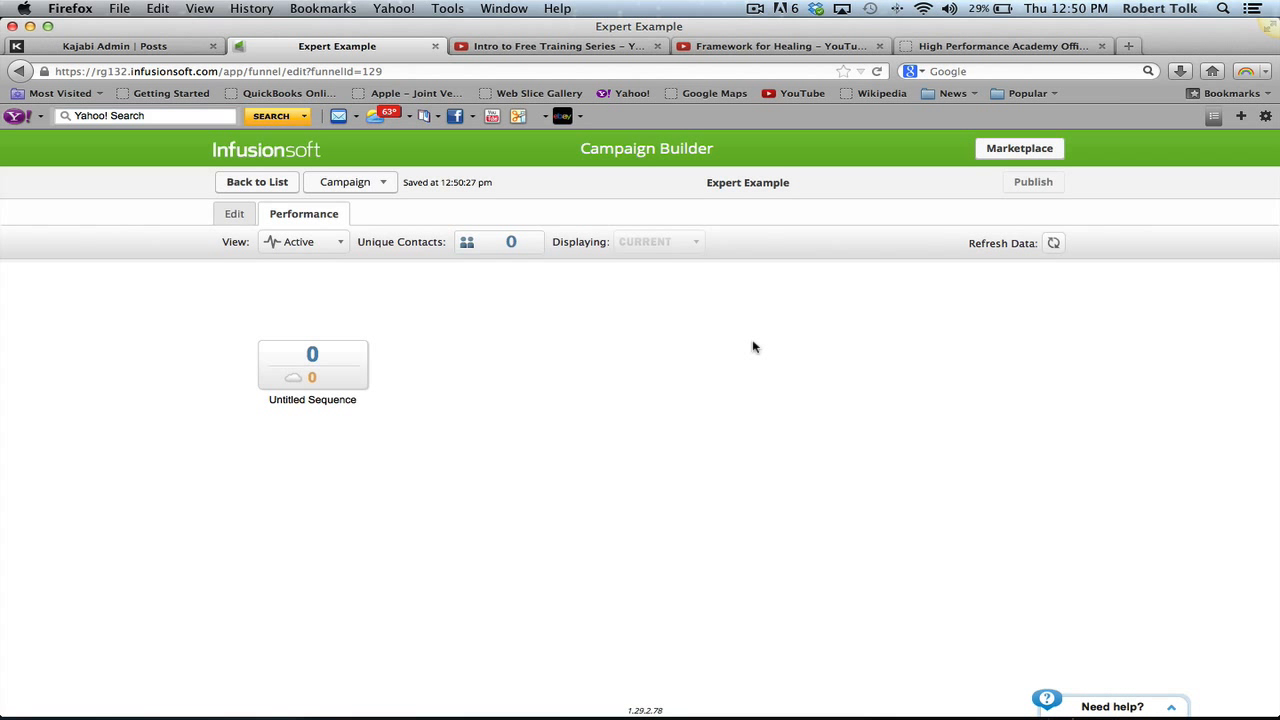
left_click(224, 218)
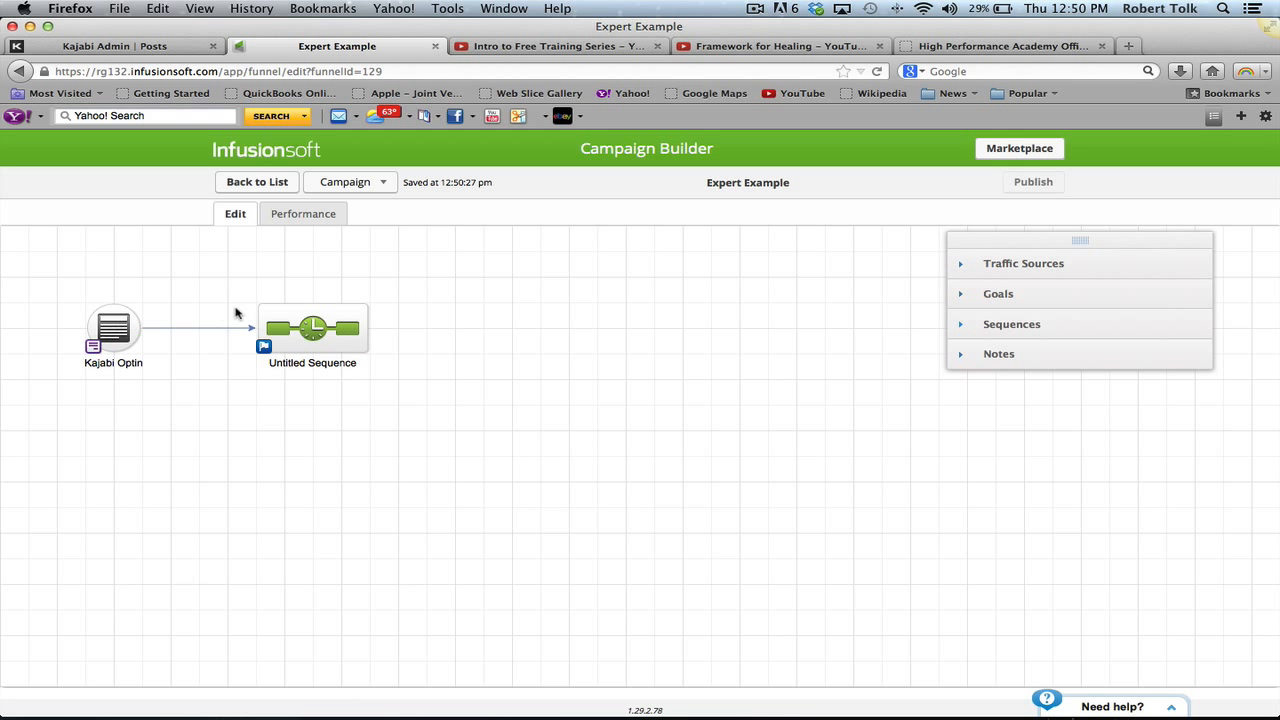
double_click(311, 330)
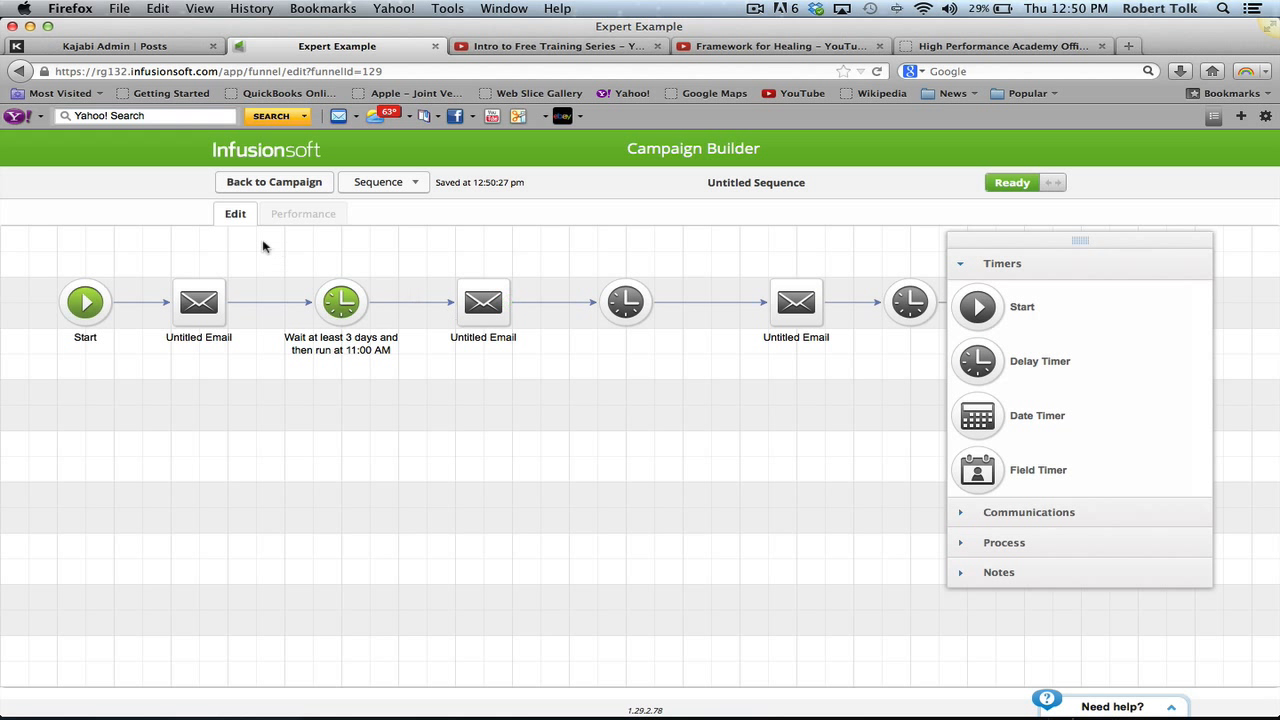
left_click(261, 185)
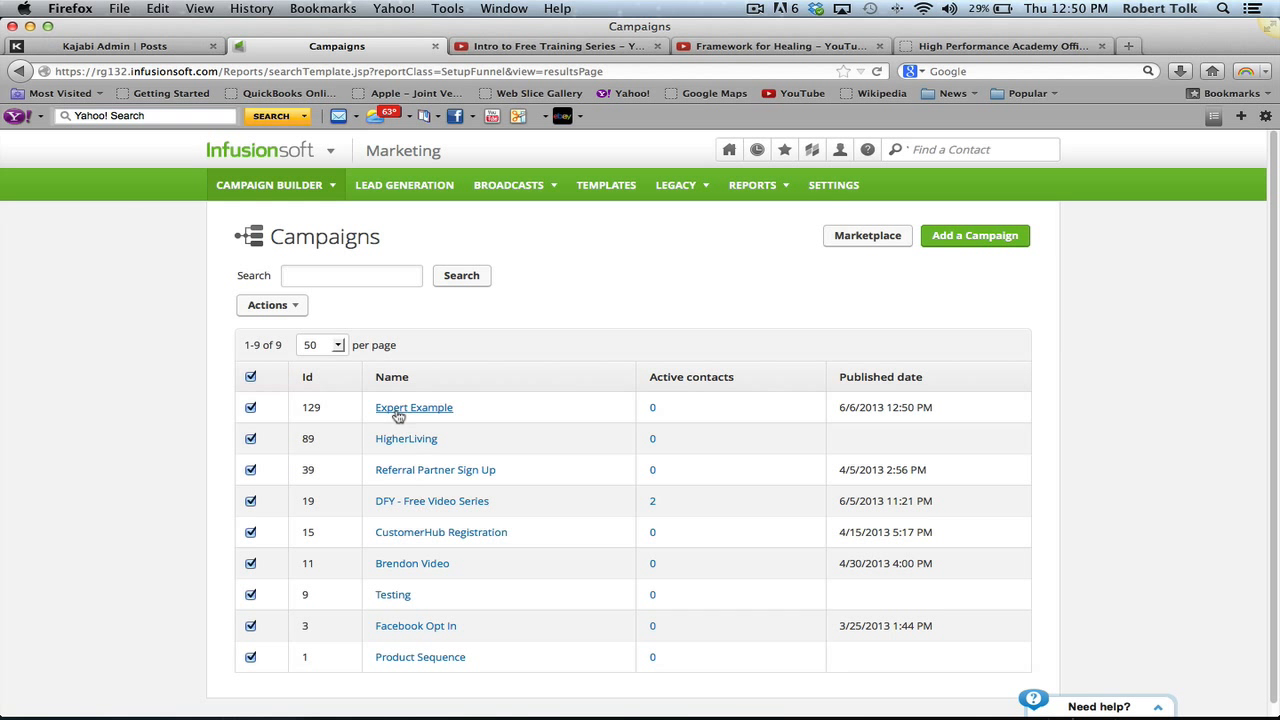
left_click(395, 500)
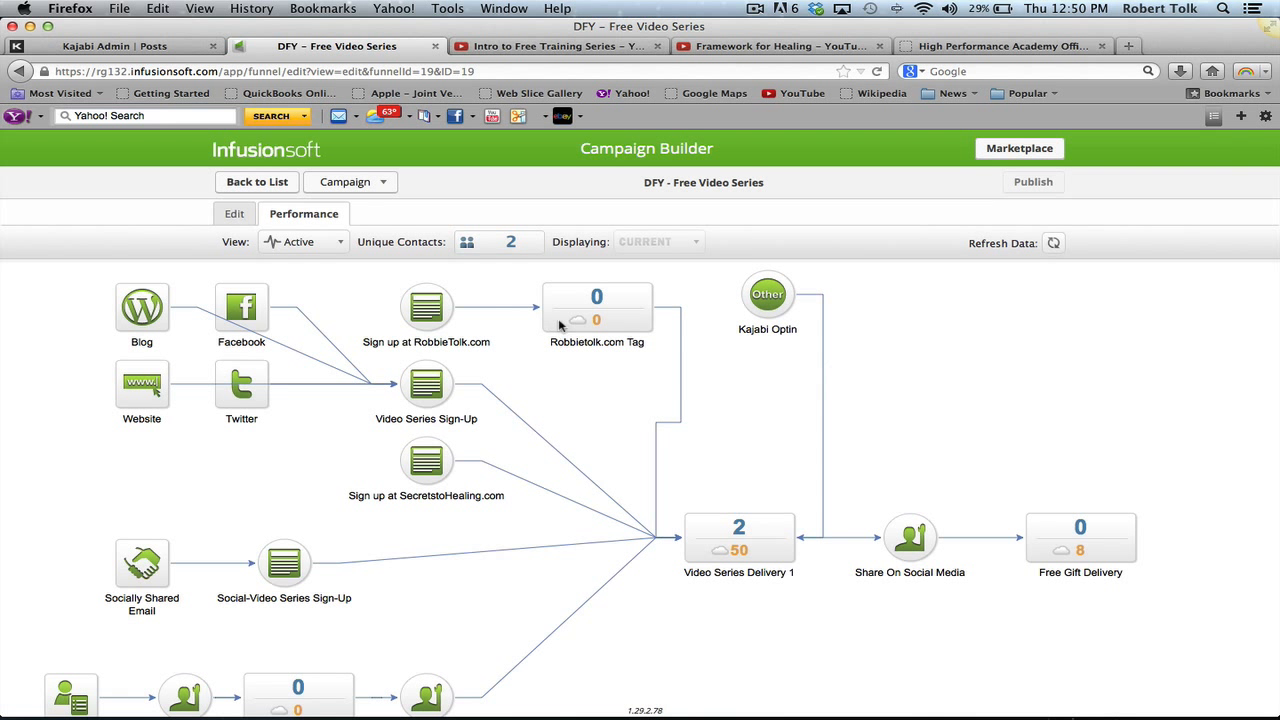
mouse_move(607, 318)
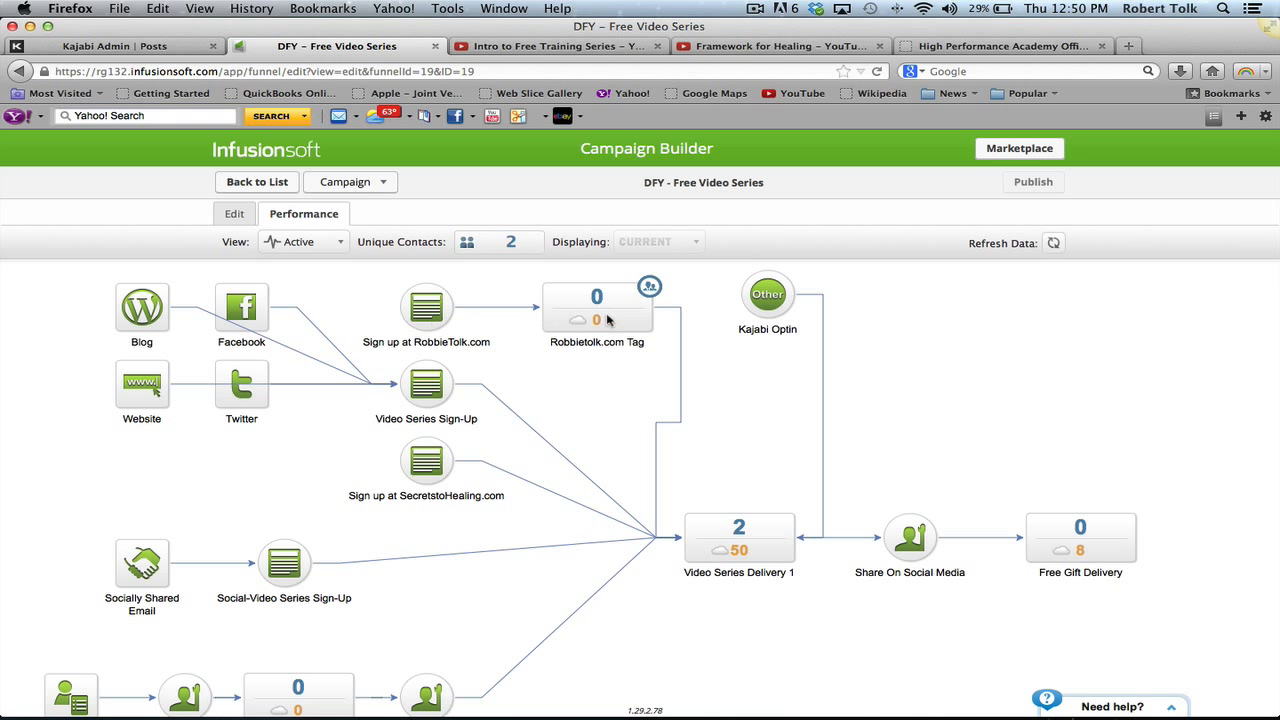
double_click(722, 543)
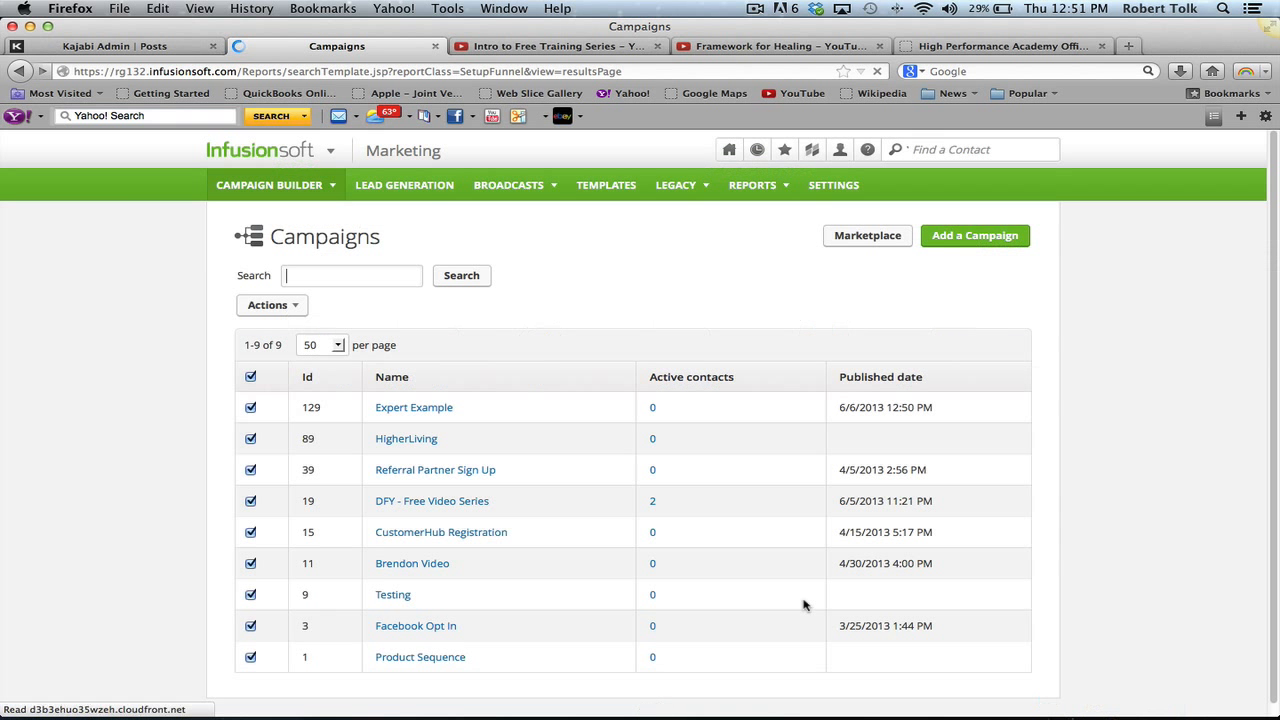
left_click(415, 505)
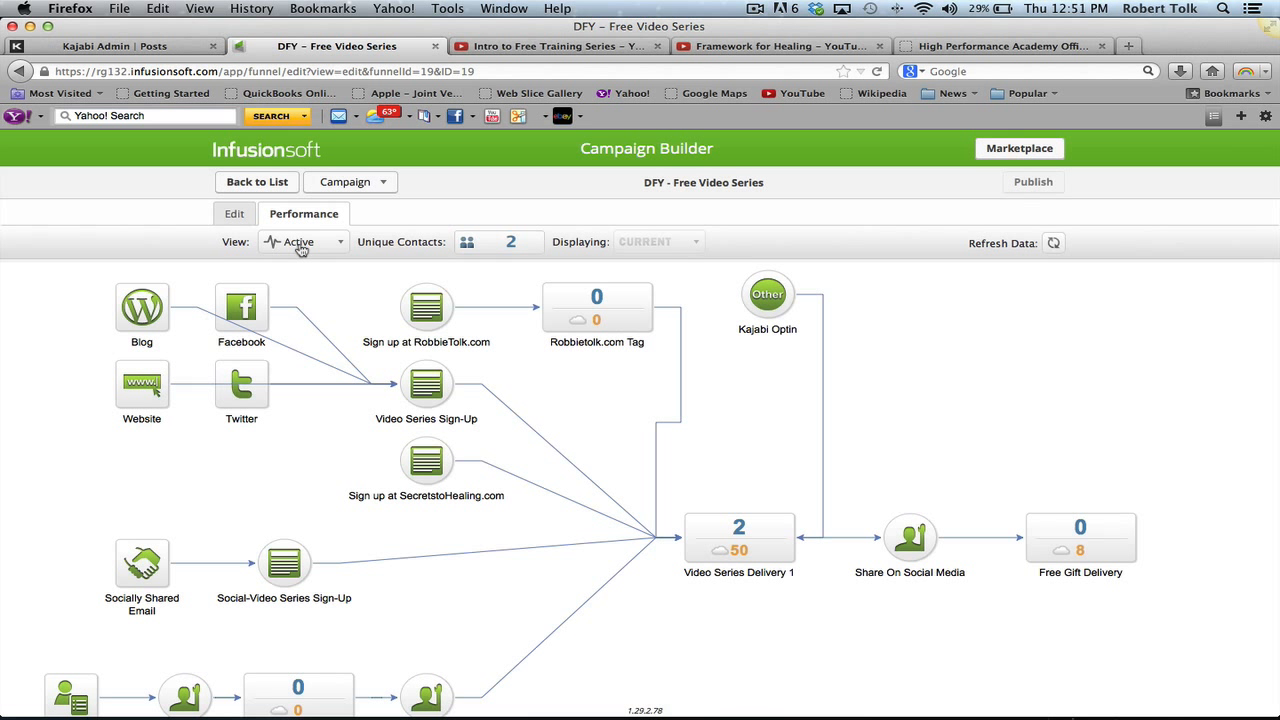
left_click(242, 218)
double_click(705, 500)
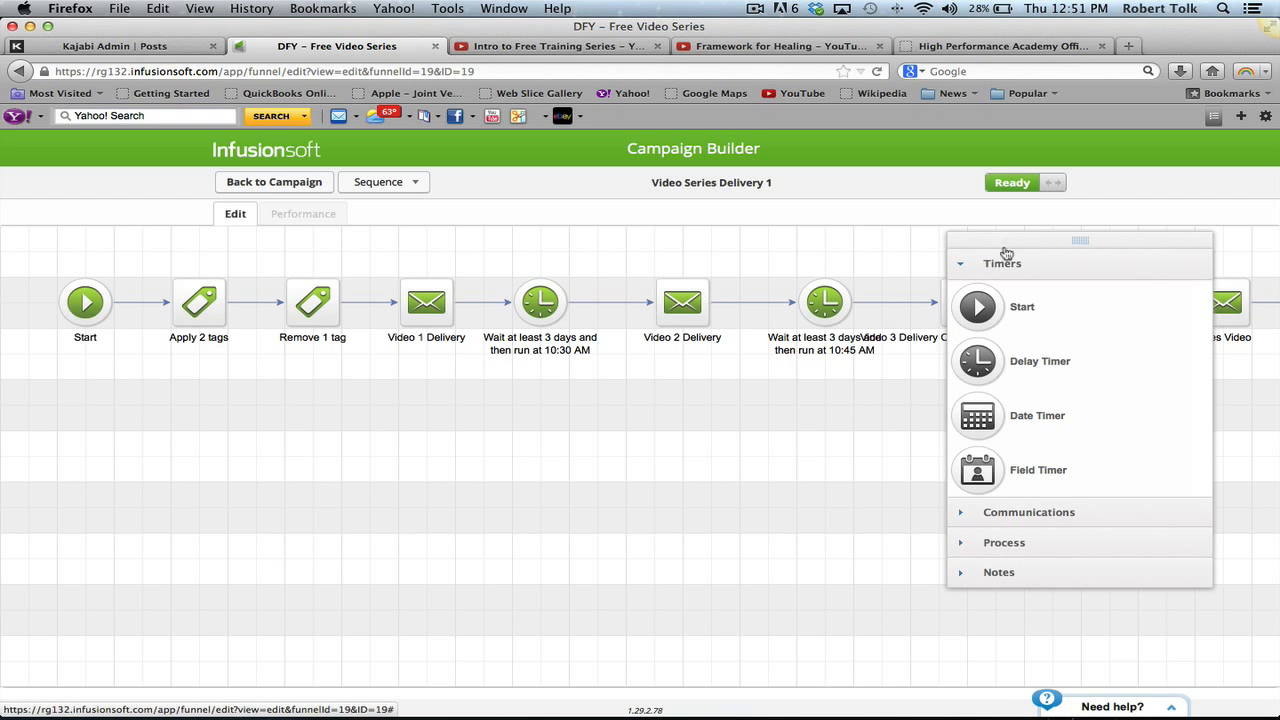
left_click_drag(1006, 252, 81, 343)
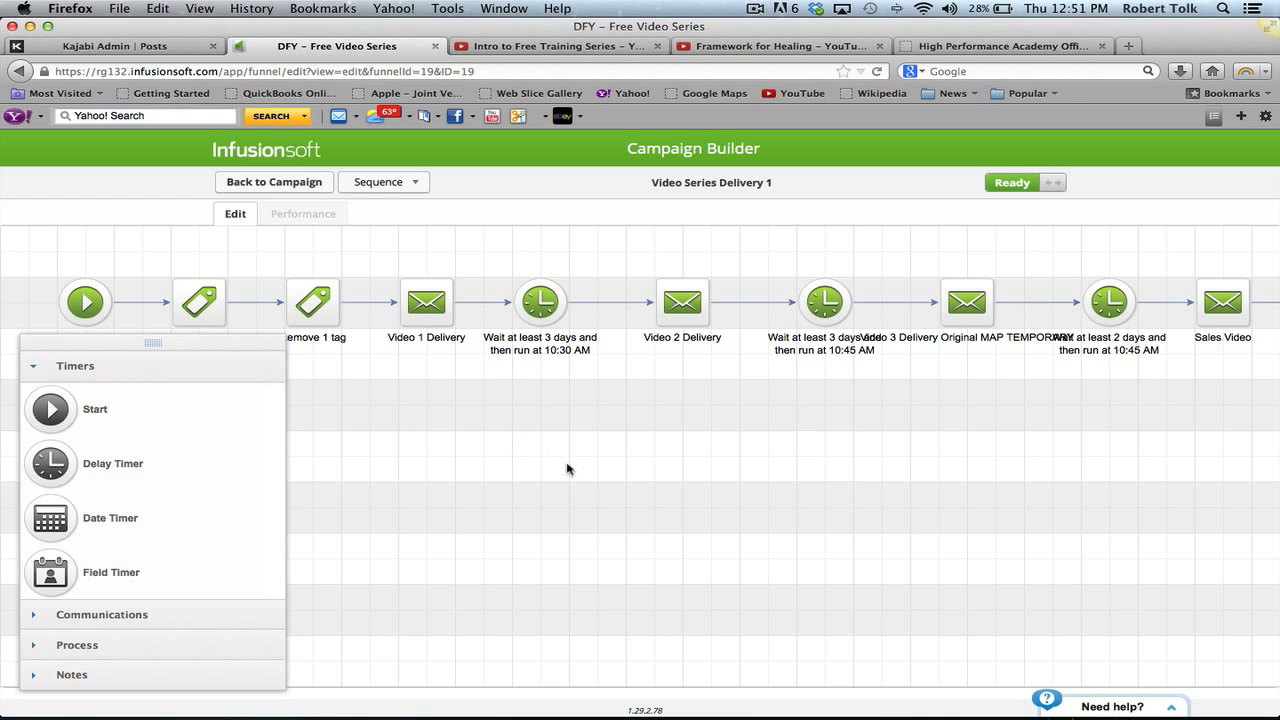
left_click_drag(567, 469, 300, 450)
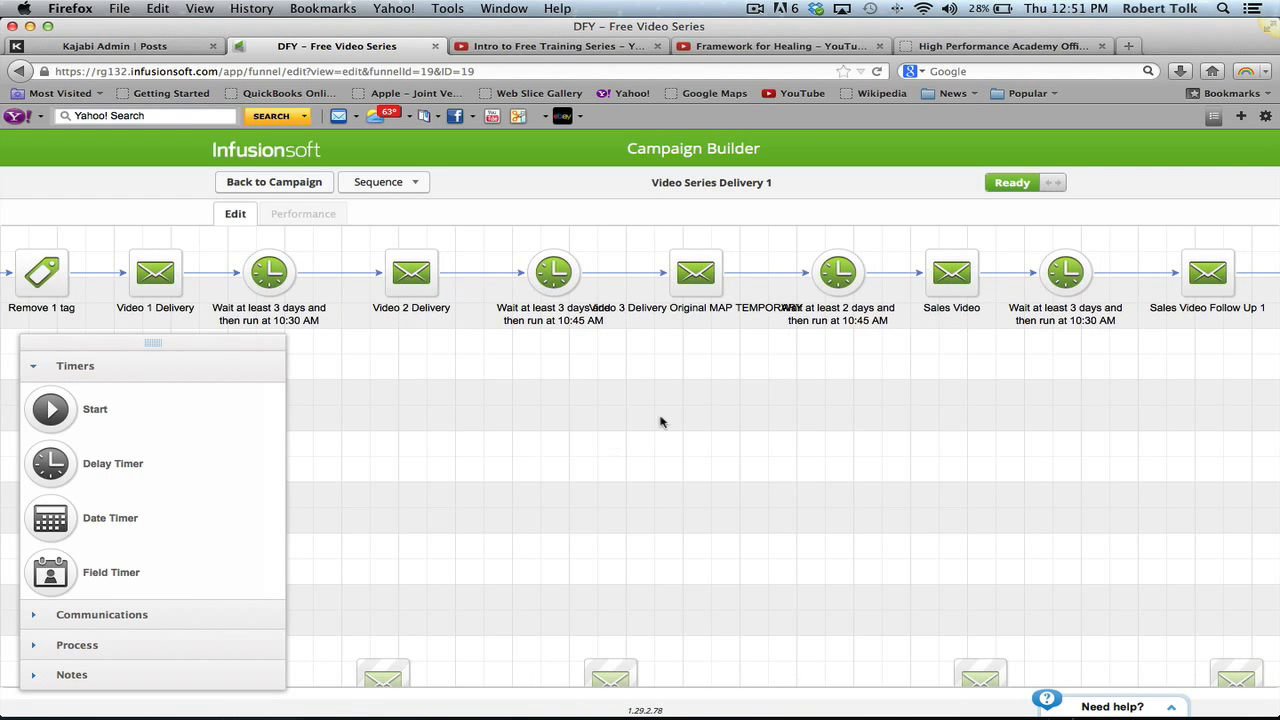
left_click_drag(663, 423, 229, 434)
left_click_drag(763, 534, 1275, 545)
left_click_drag(814, 503, 986, 463)
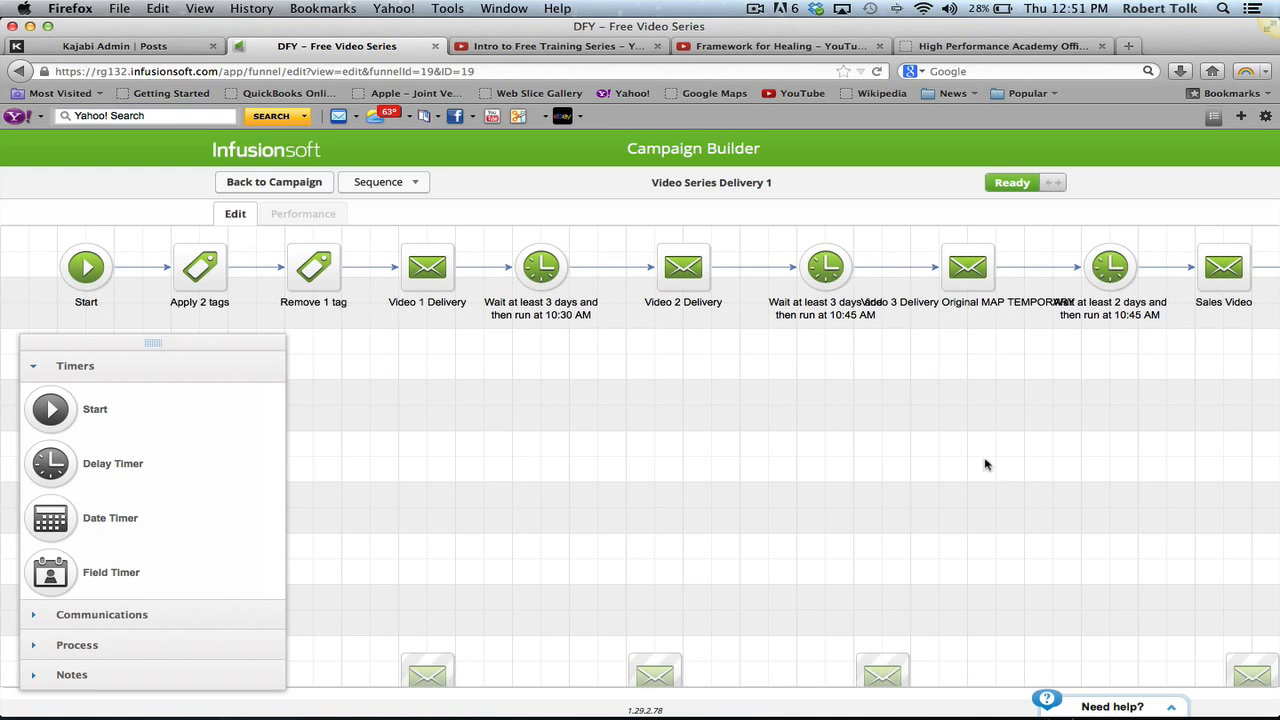
left_click(268, 184)
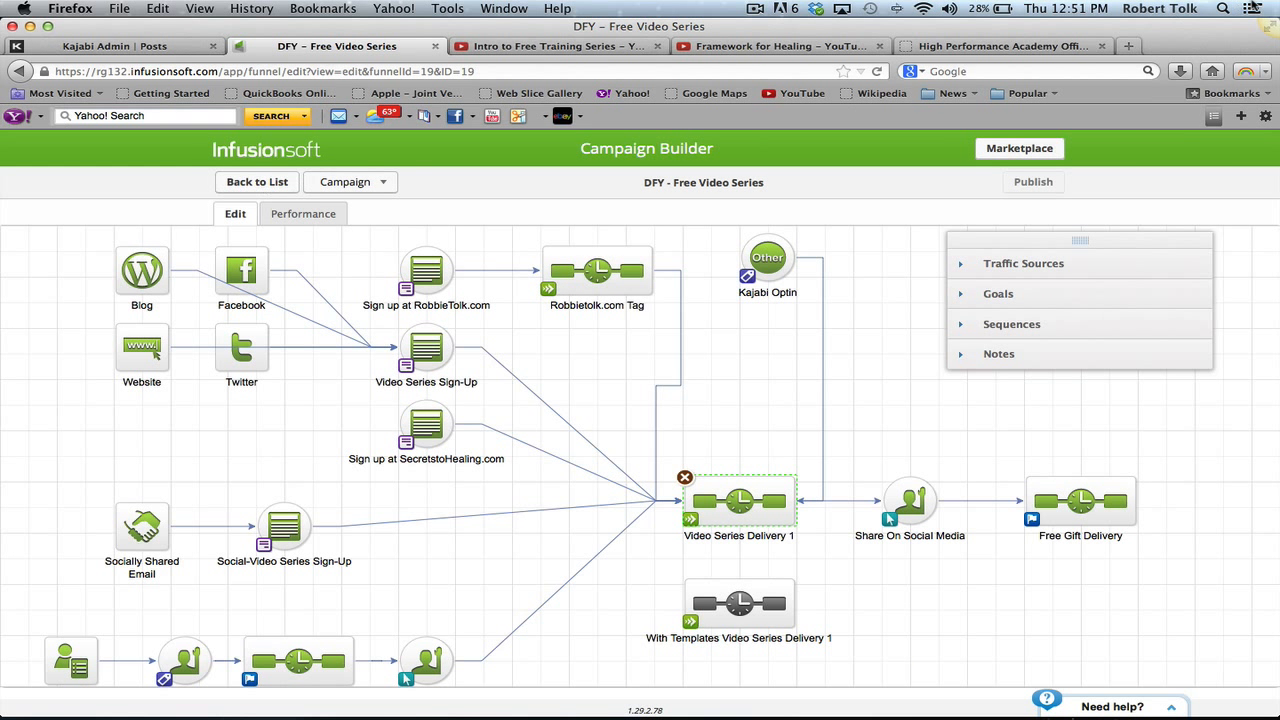
left_click(257, 182)
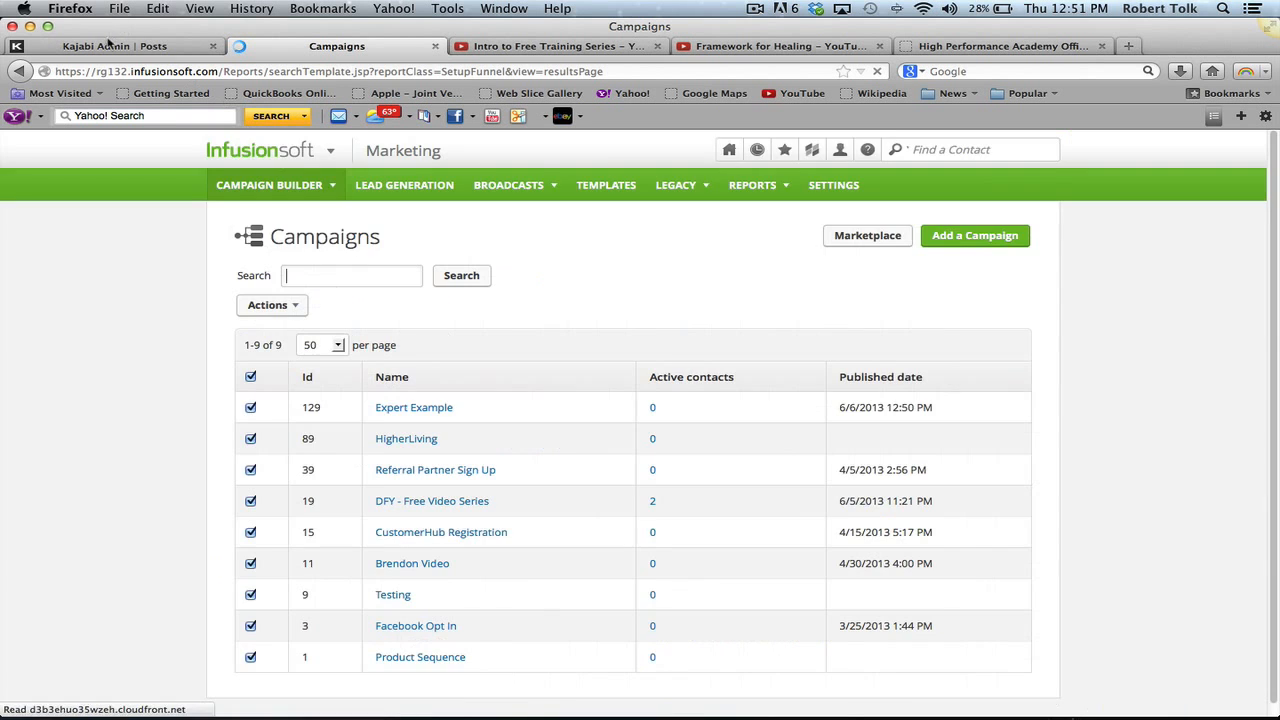
- Start a Kajabi live support chat, send a 'Kajabi rocks' message, then return to Infusionsoft's Campaigns list
left_click(108, 44)
left_click(1012, 197)
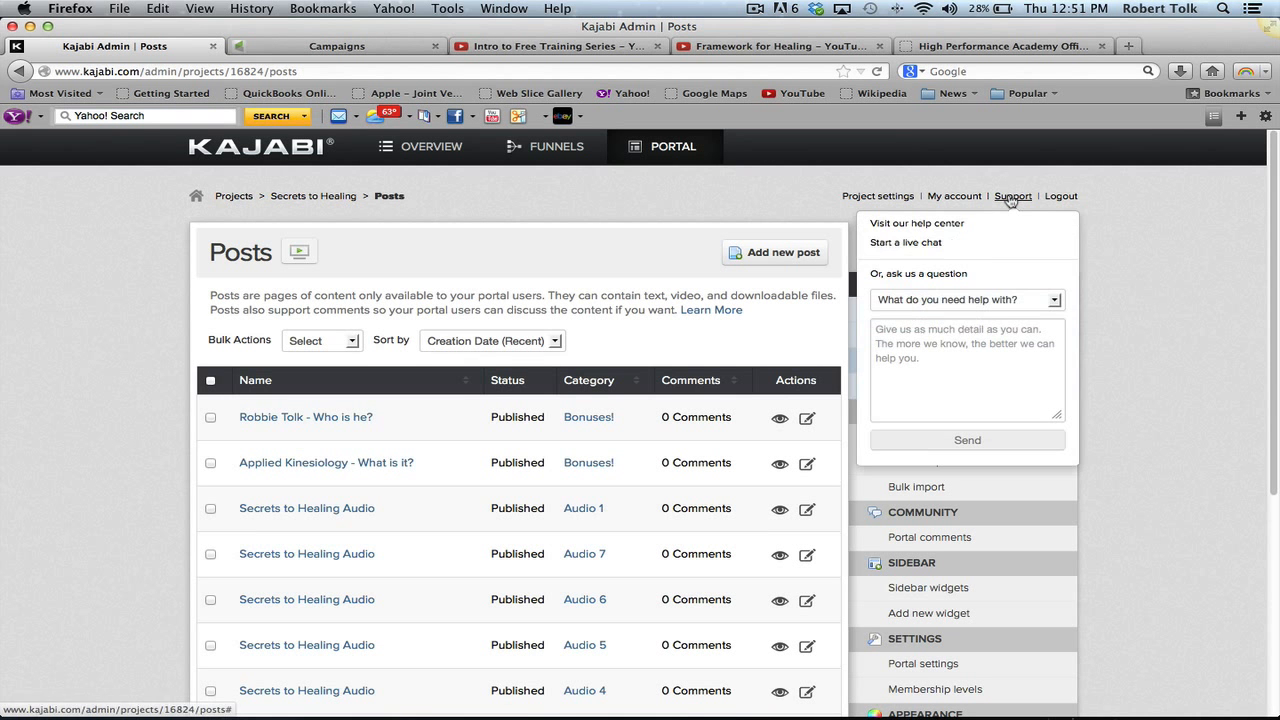
left_click(900, 244)
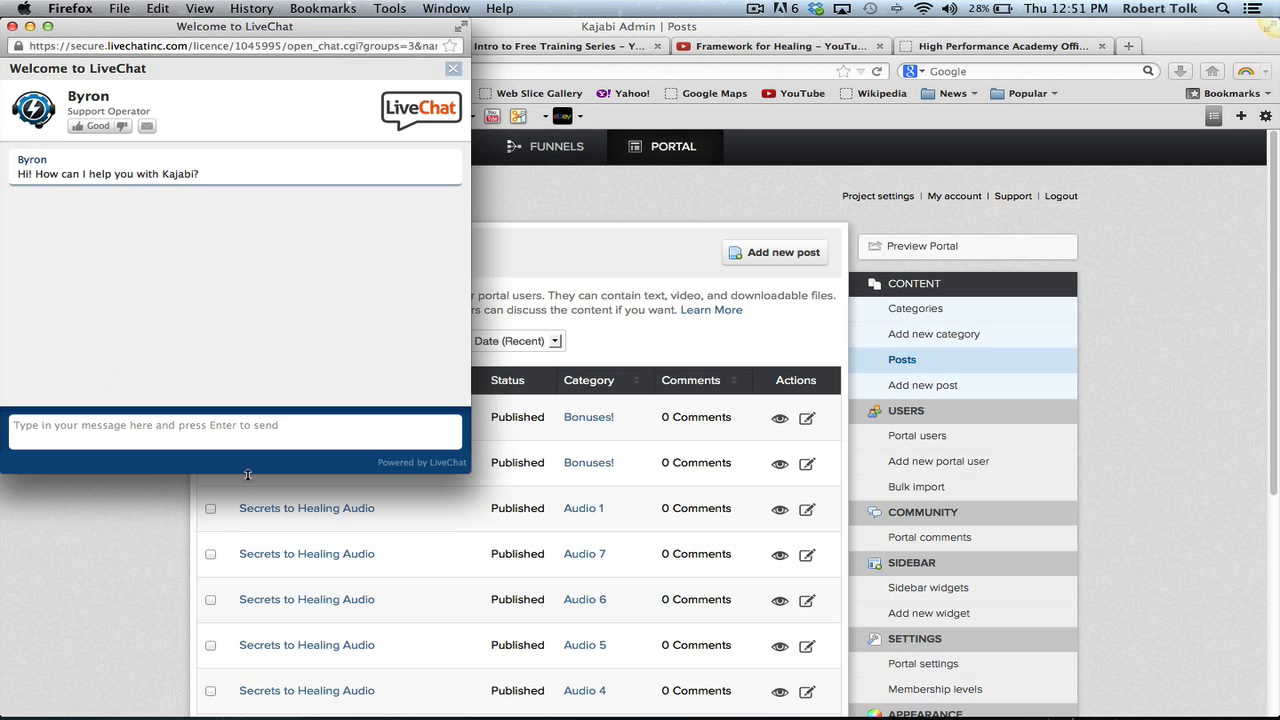
type("B")
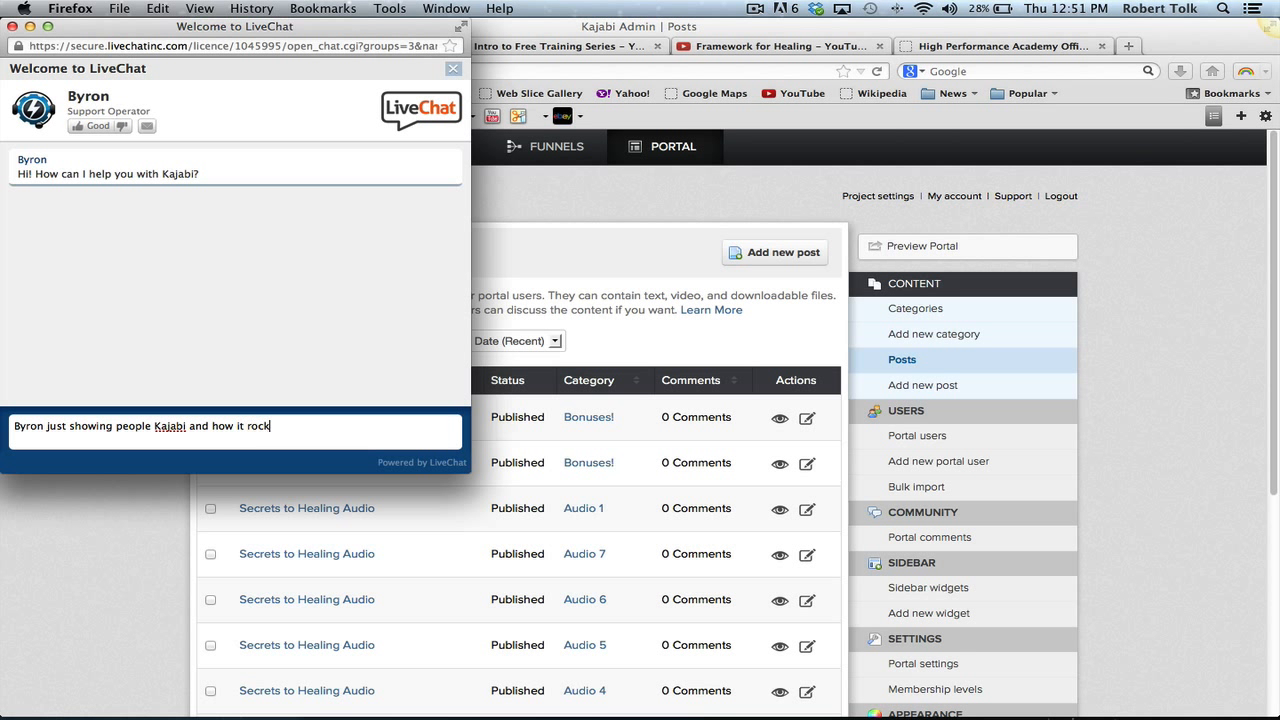
type("!!!")
key("Return")
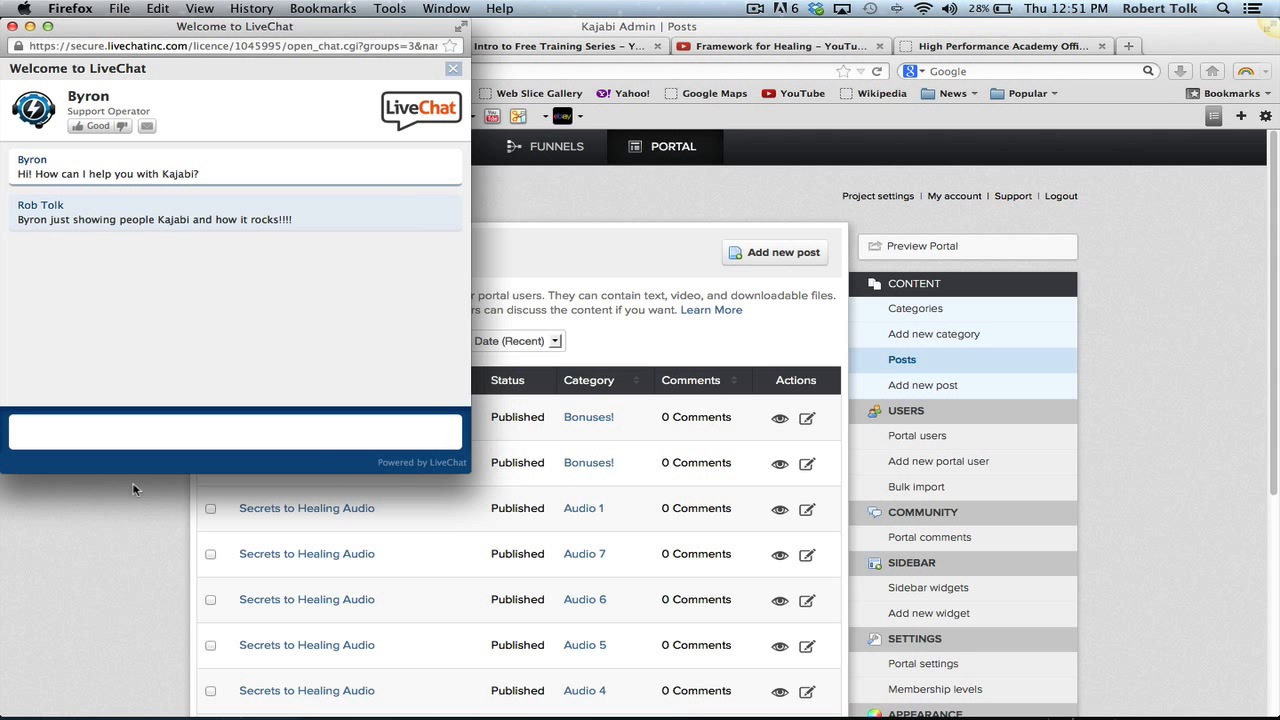
mouse_move(452, 716)
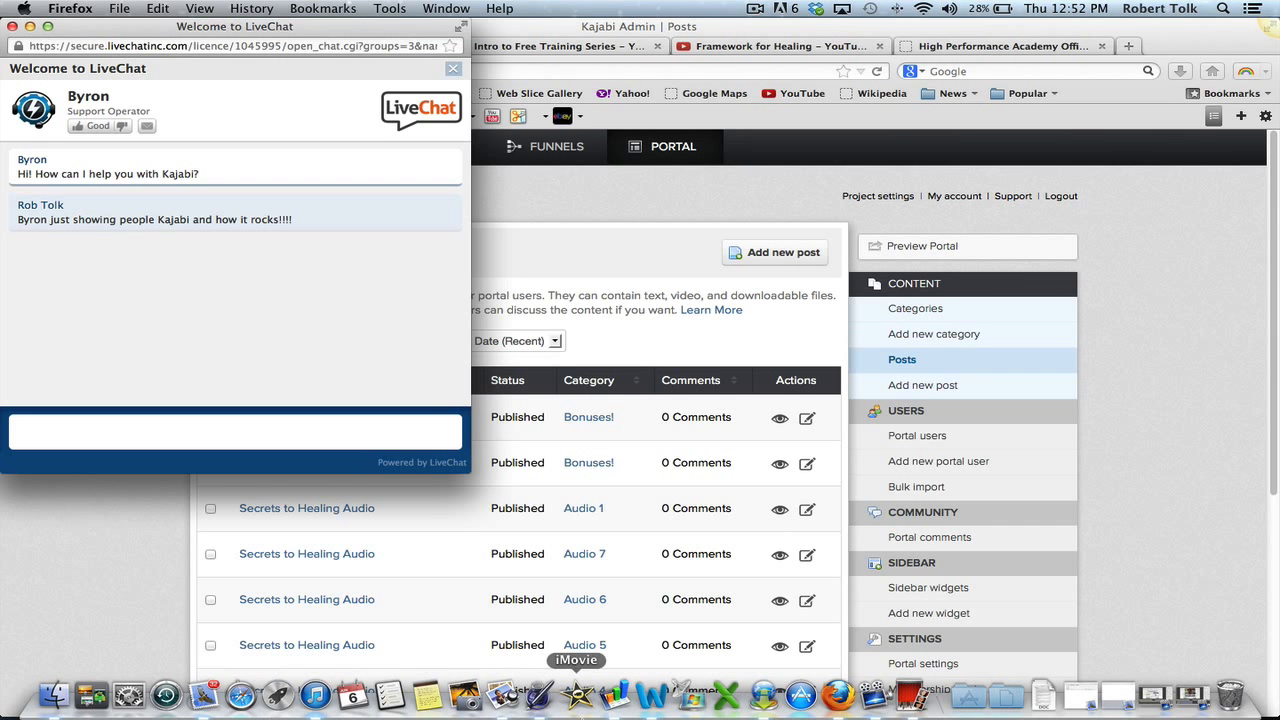
left_click(512, 30)
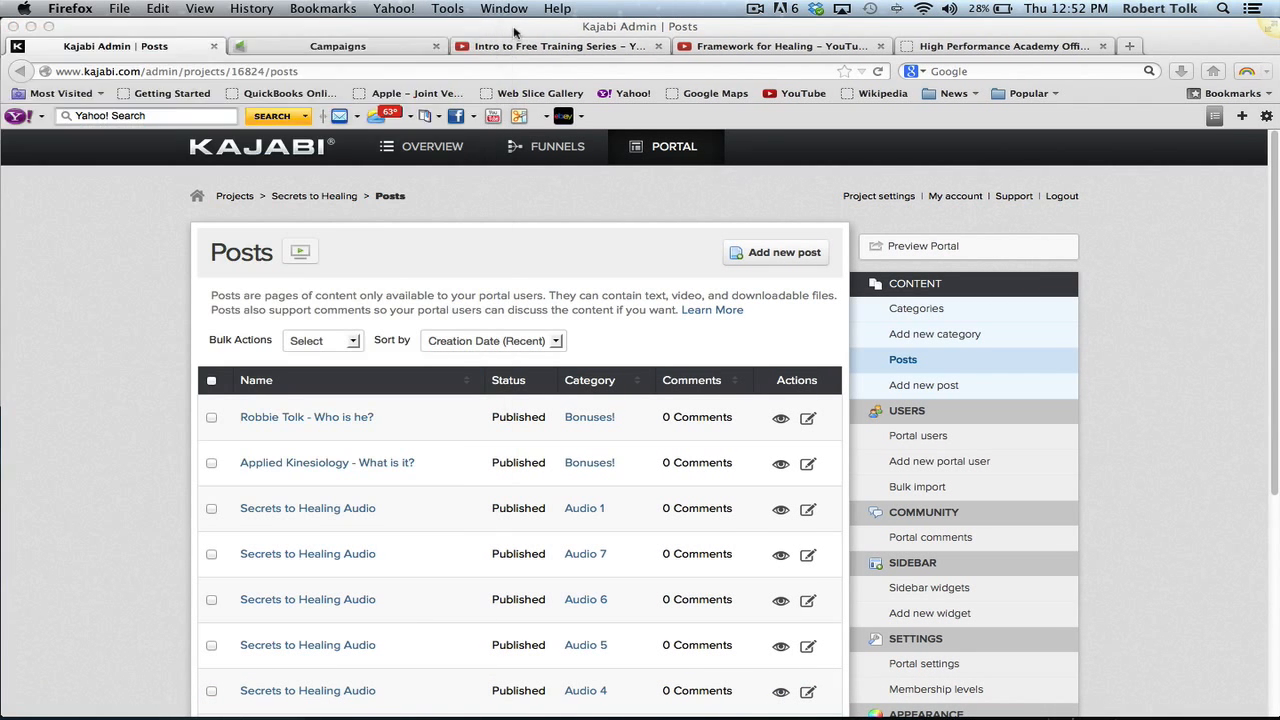
left_click(350, 46)
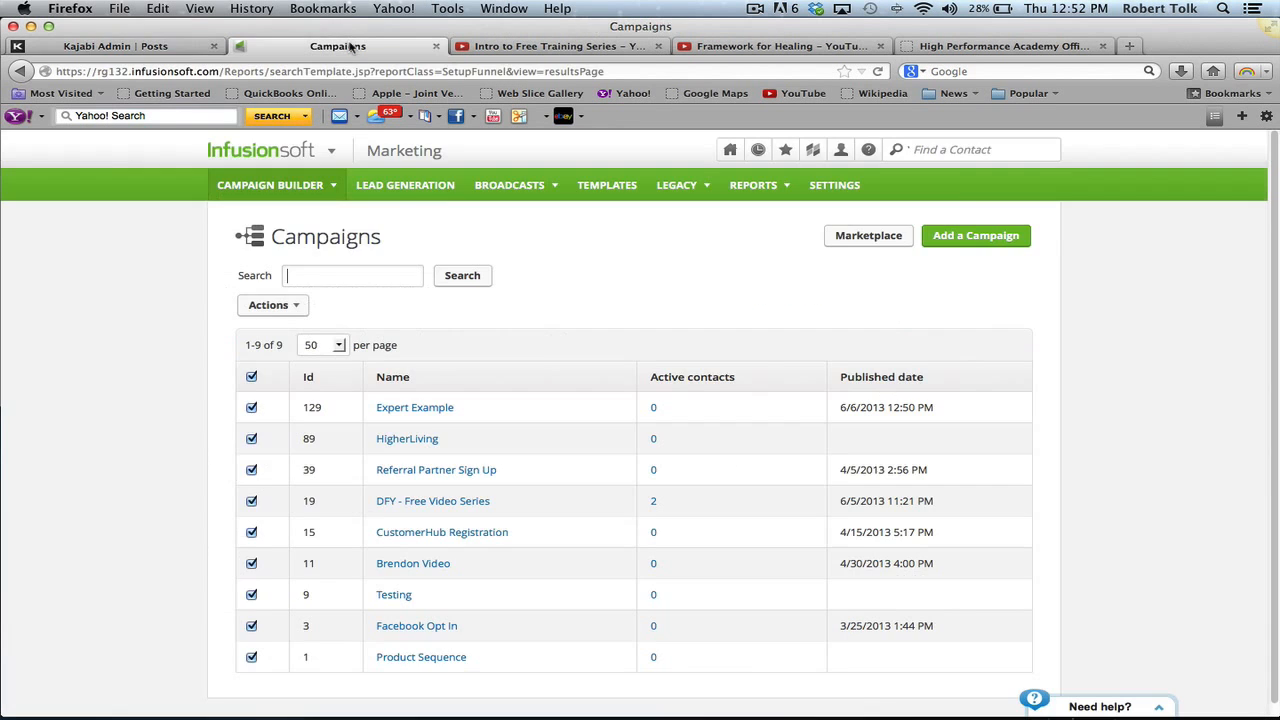
- Choose Support Chat Online from the help (?) menu to start an Infusionsoft live chat
left_click(868, 151)
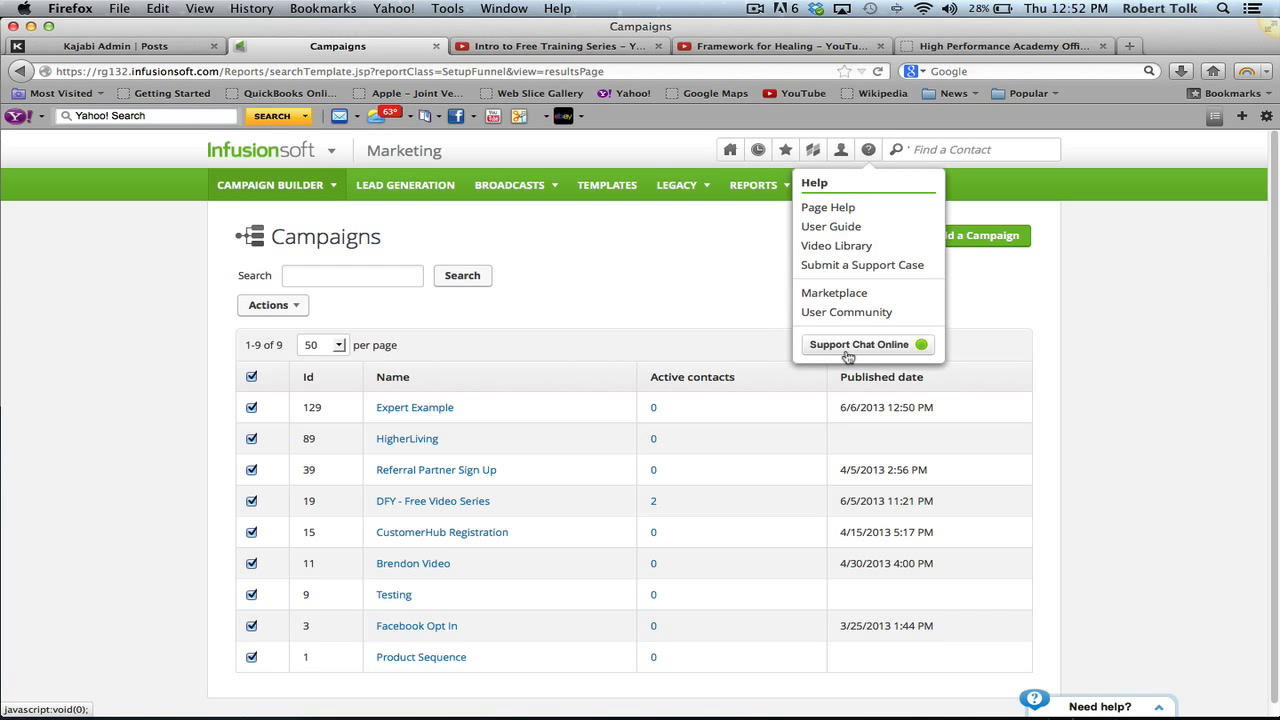
left_click(847, 352)
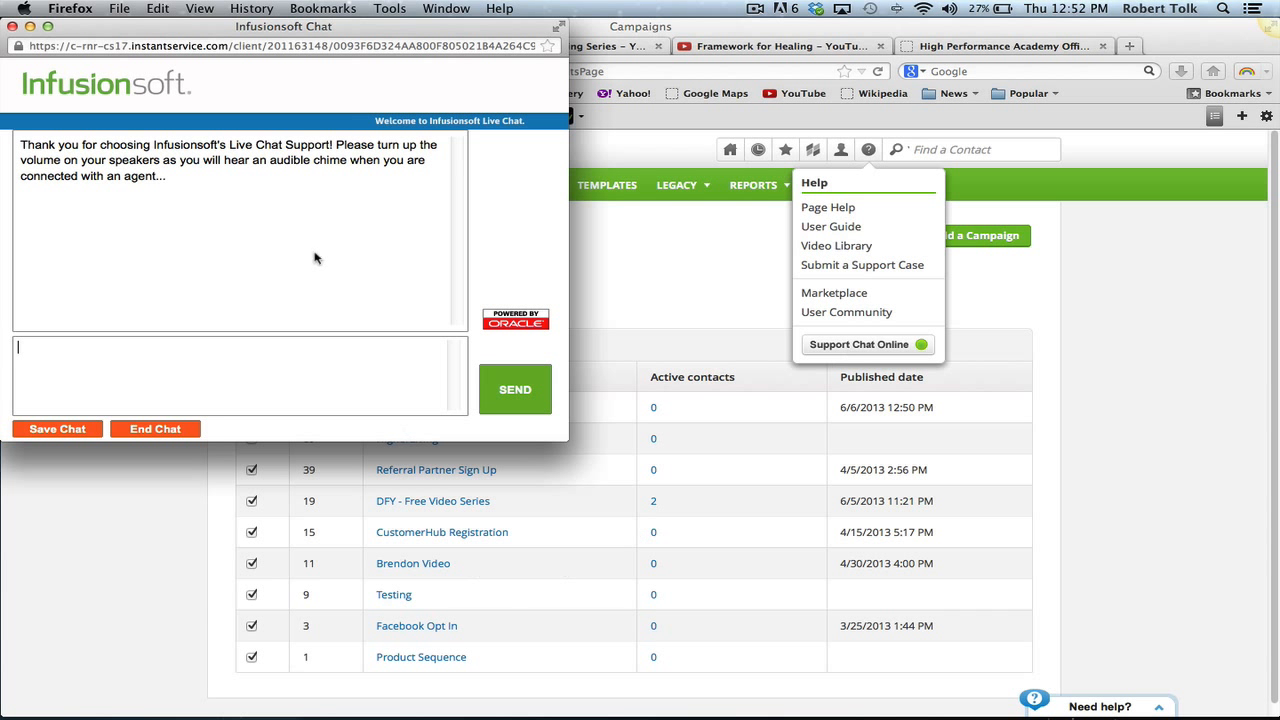
left_click(197, 12)
left_click(194, 16)
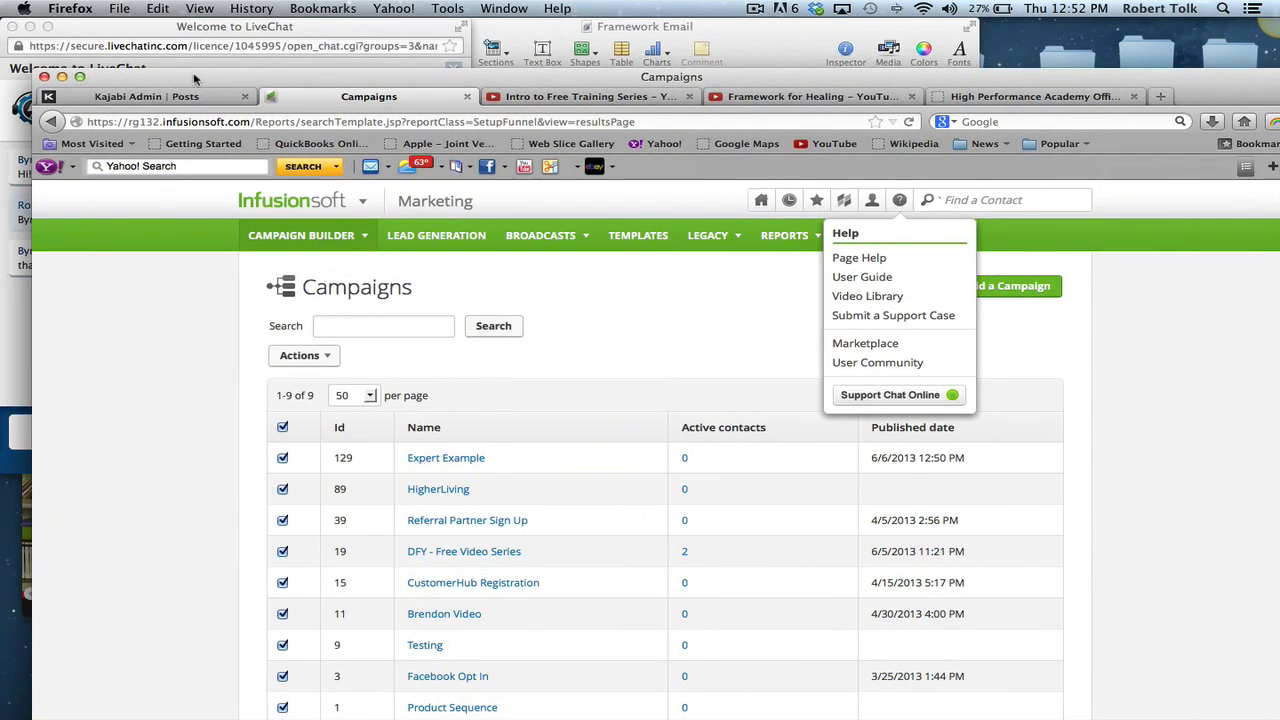
- Send 'see you later my friend' in Kajabi's LiveChat, then bring Photo Booth forward
left_click(167, 34)
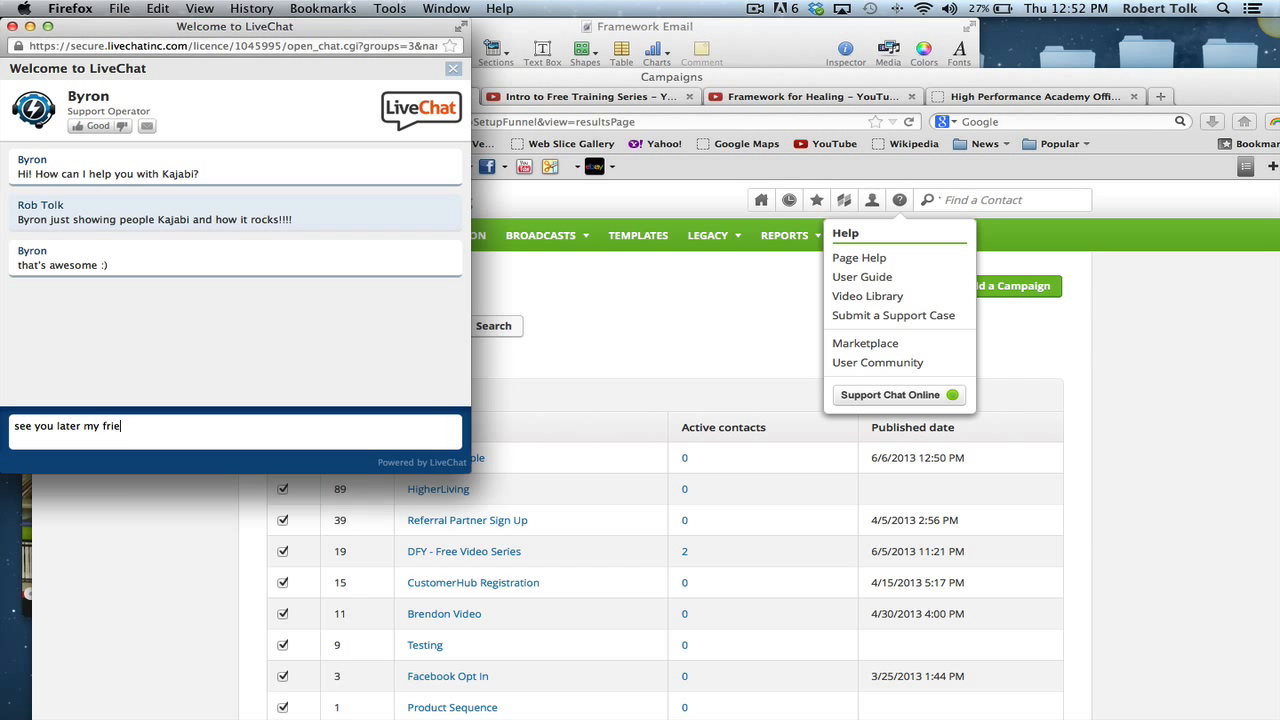
type("nd")
key("Return")
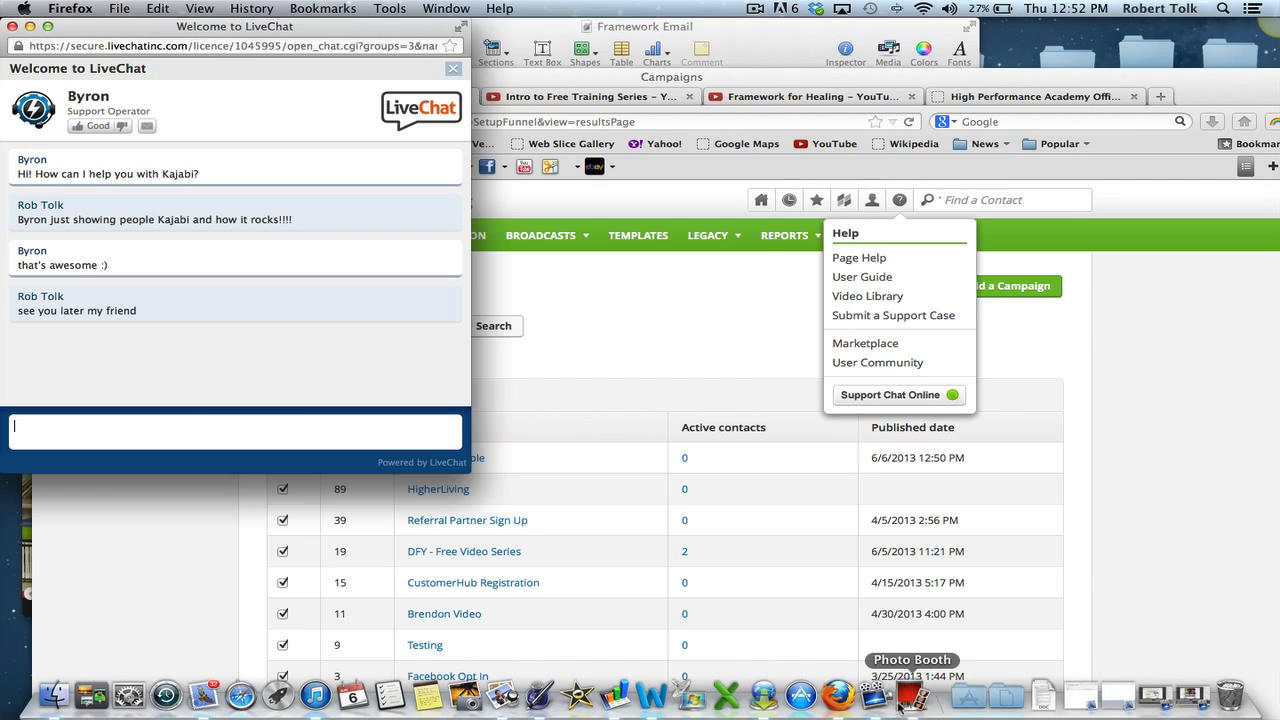
left_click(920, 702)
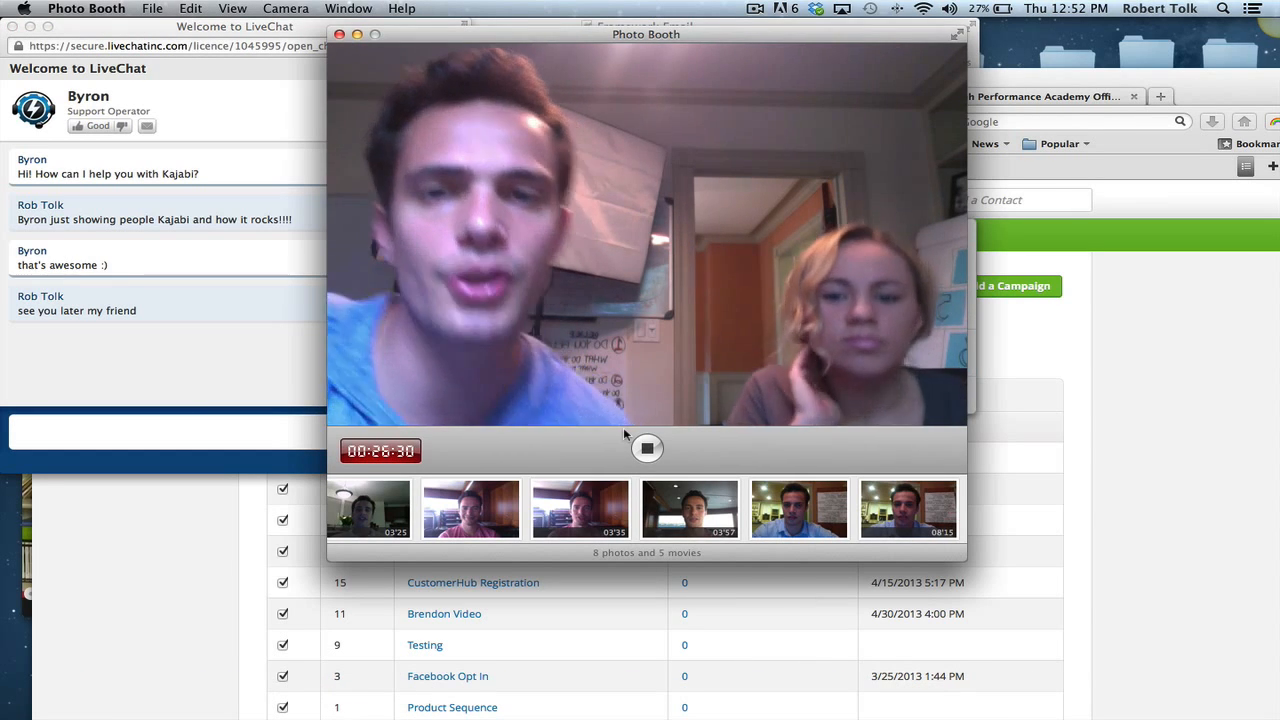